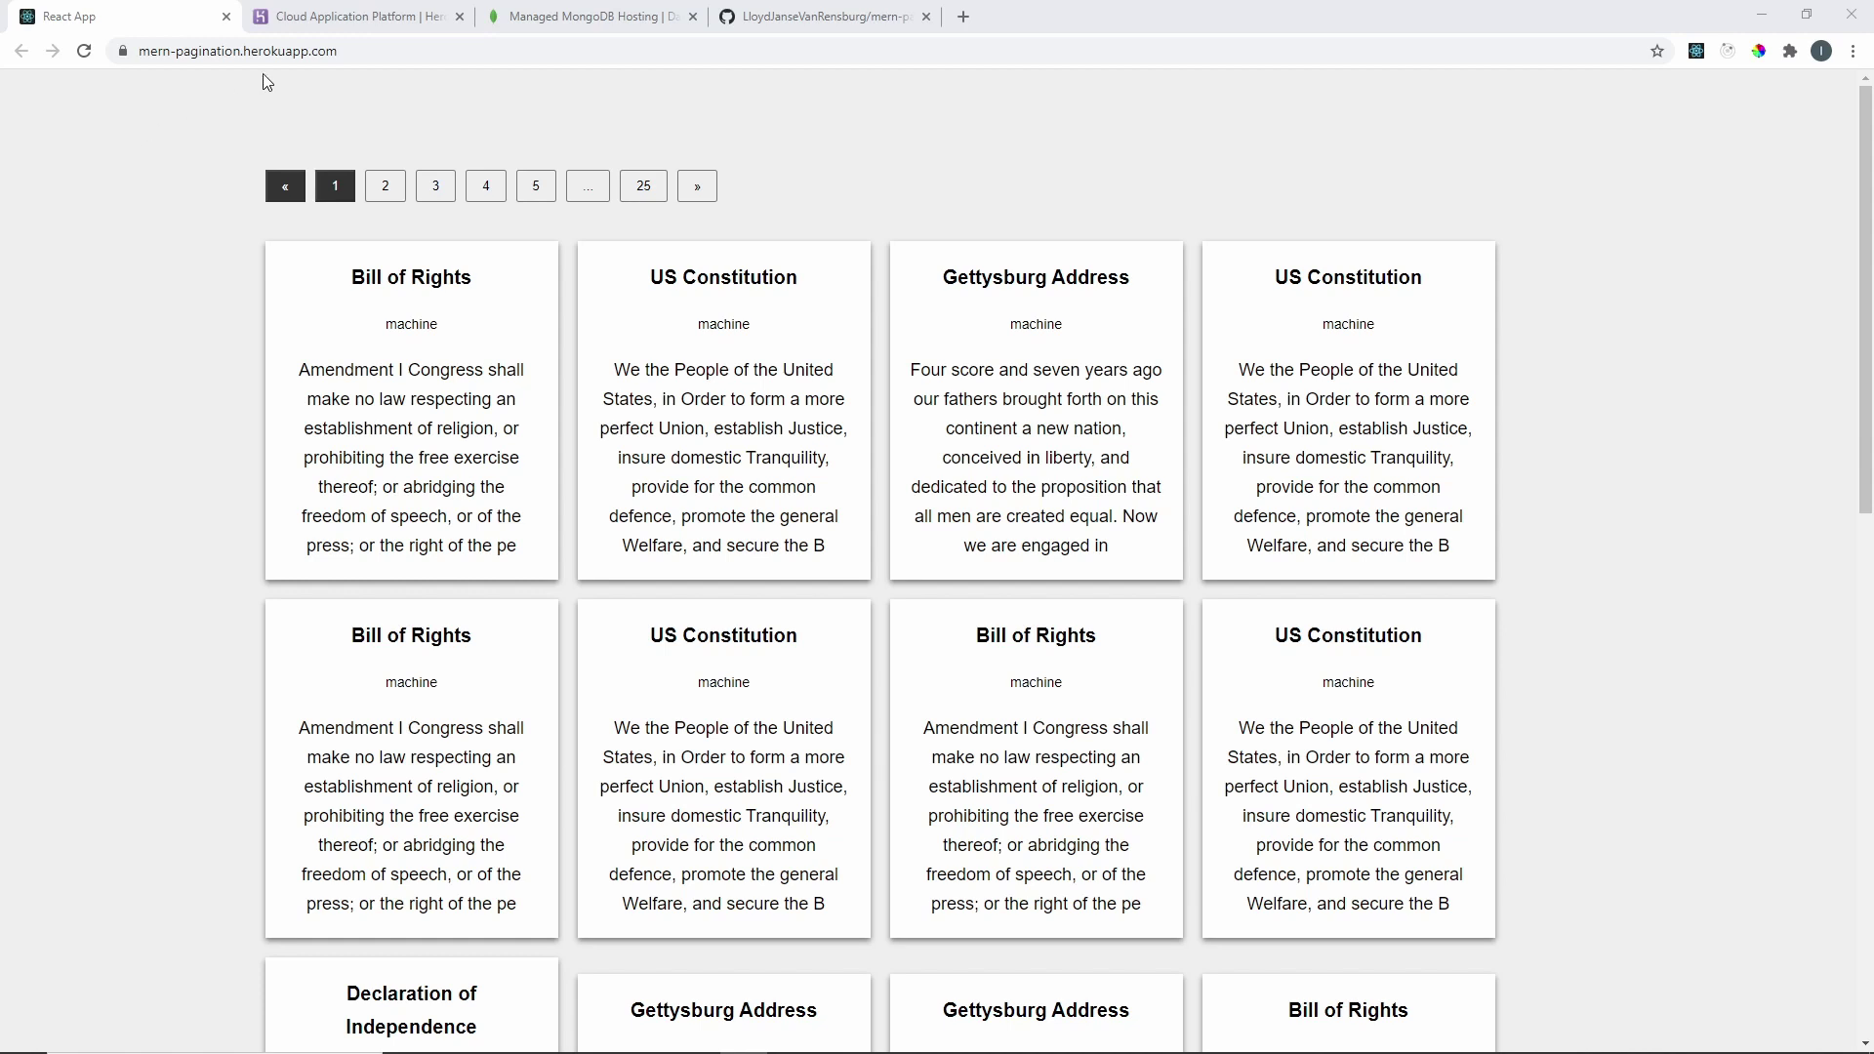
# - Switch from the mern-pagination React App to the Heroku home page tab
pyautogui.click(329, 20)
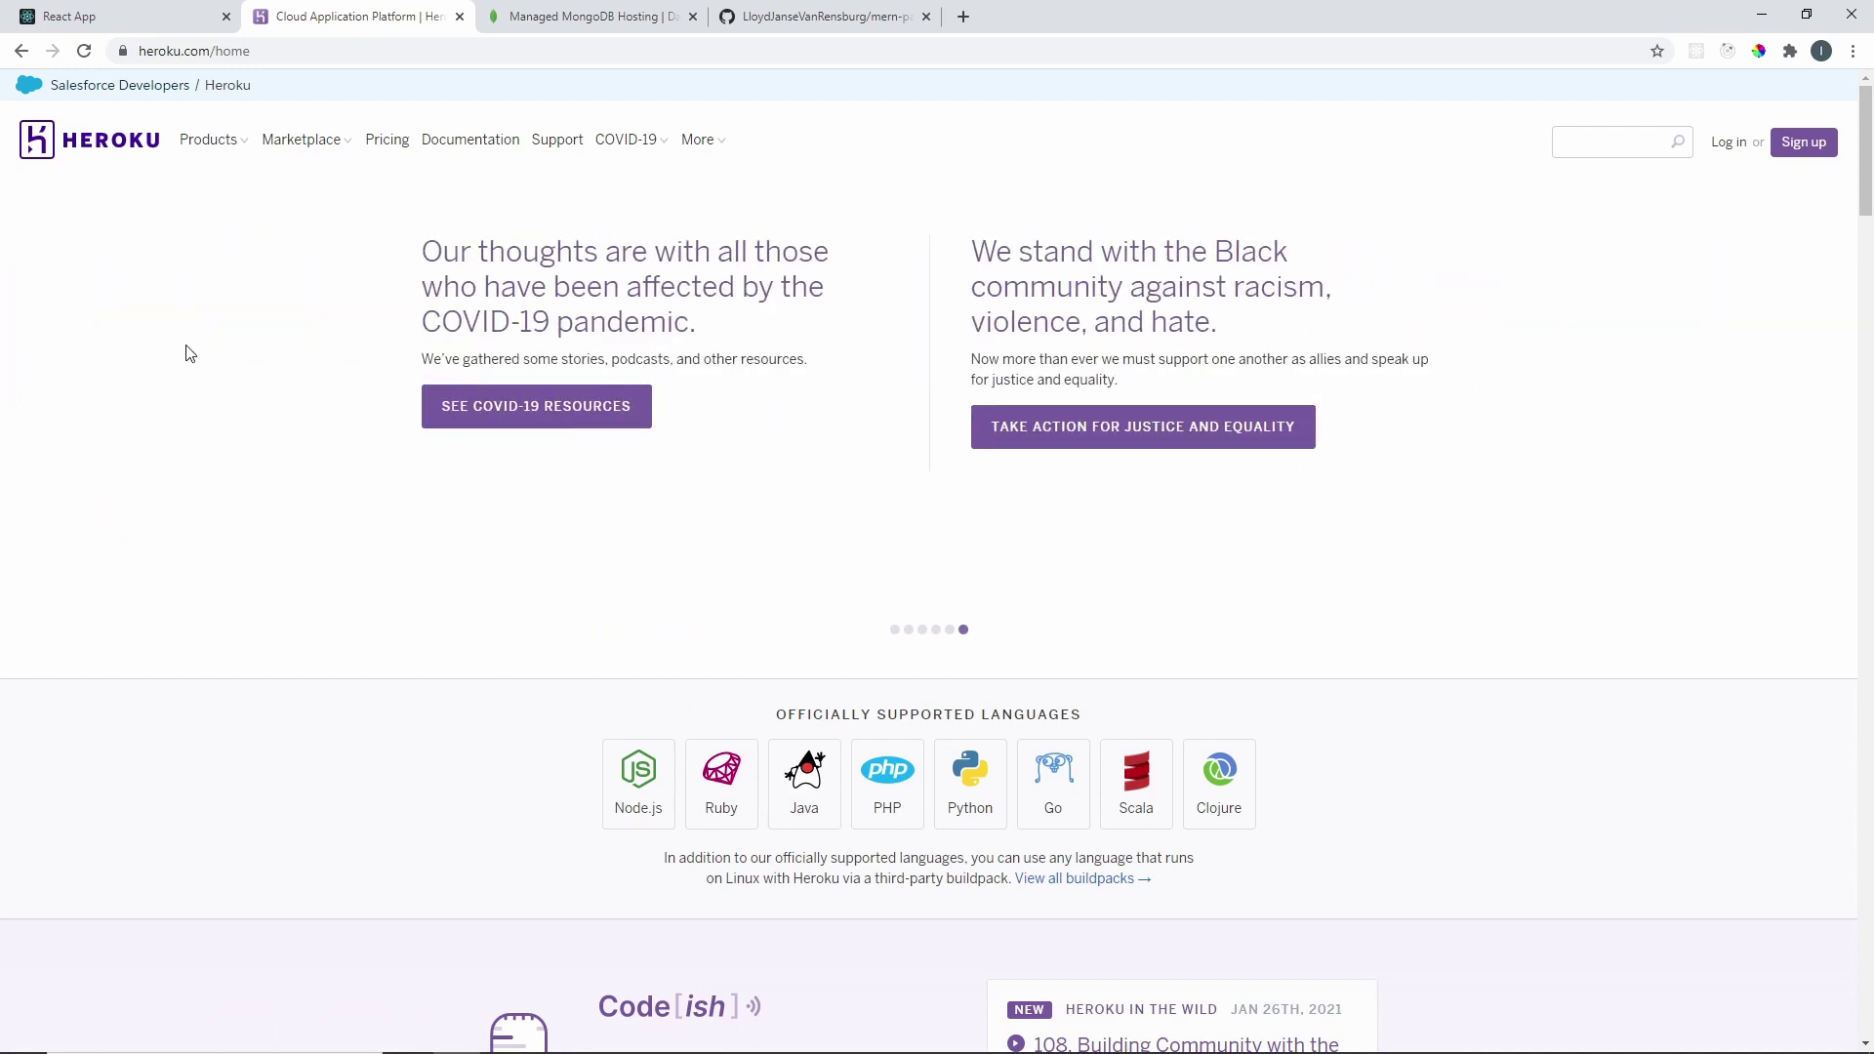
# - Glance at the MongoDB Atlas tab, then return to the deployed app's page 1 of posts
pyautogui.scroll(-3, 206, 430)
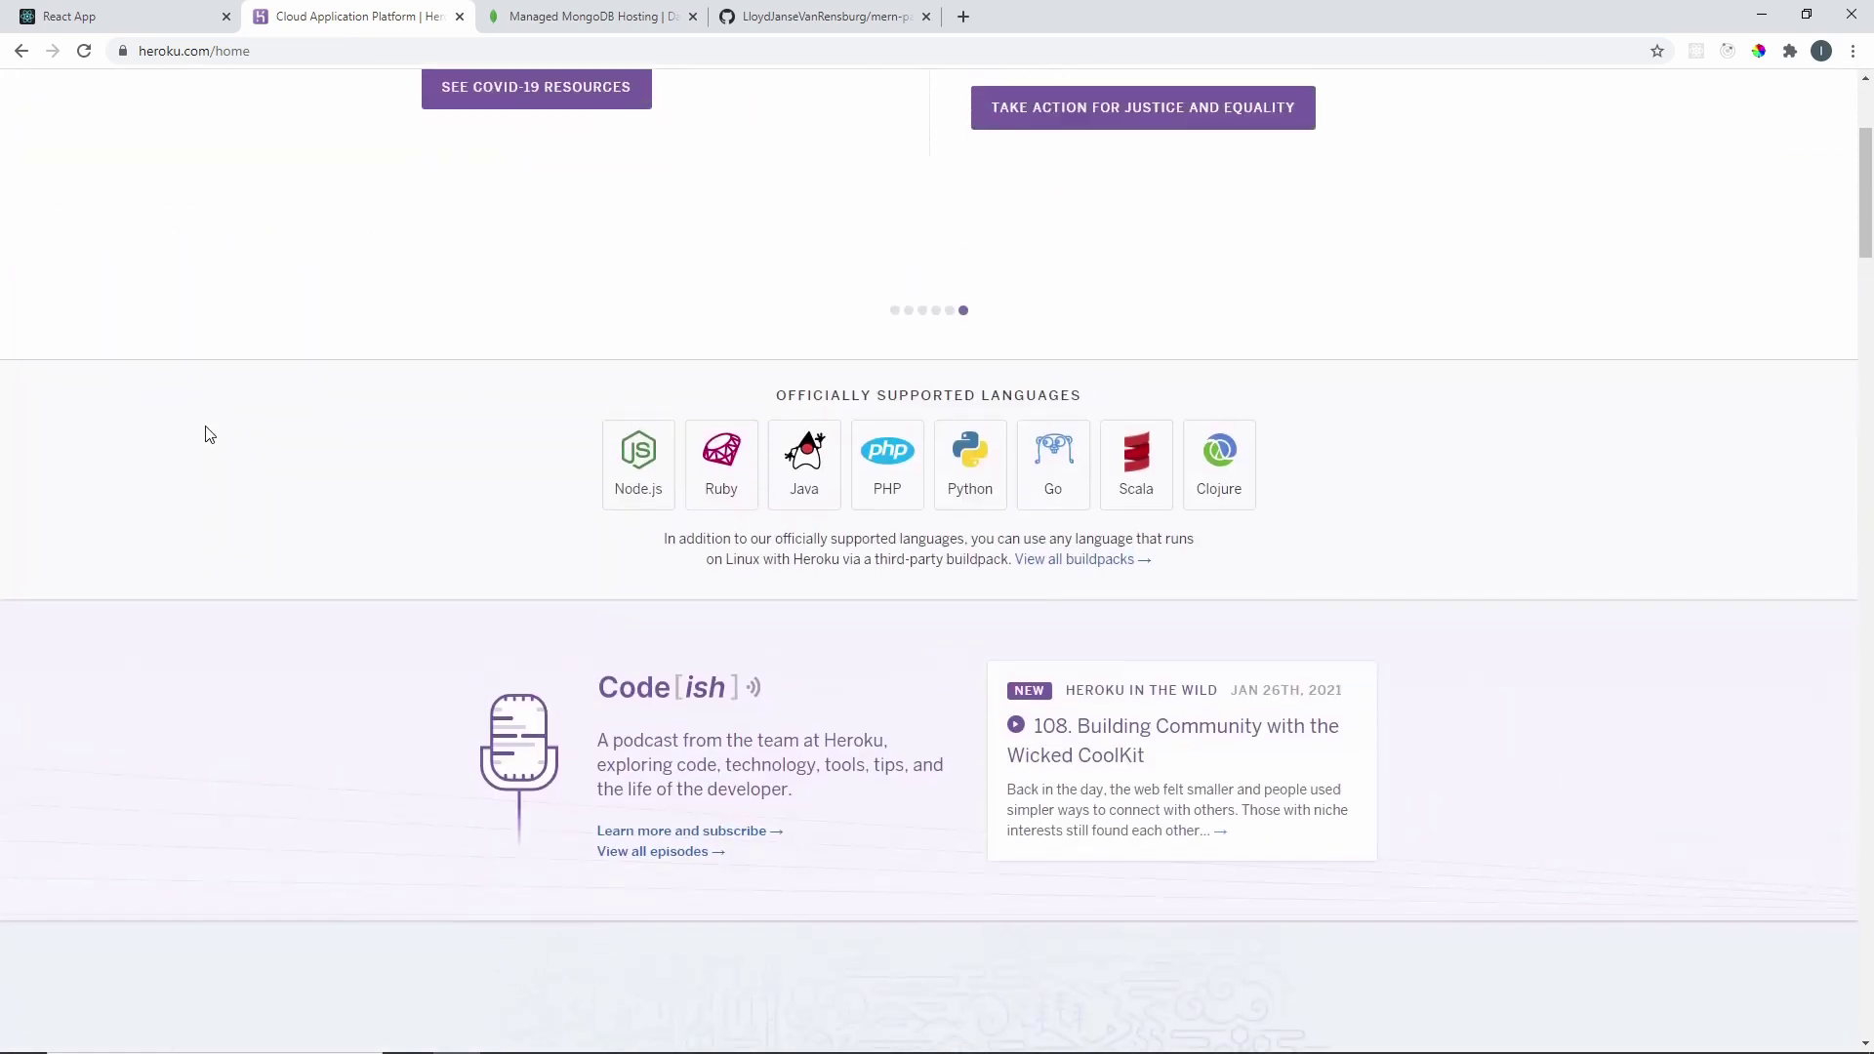
pyautogui.scroll(3, 205, 431)
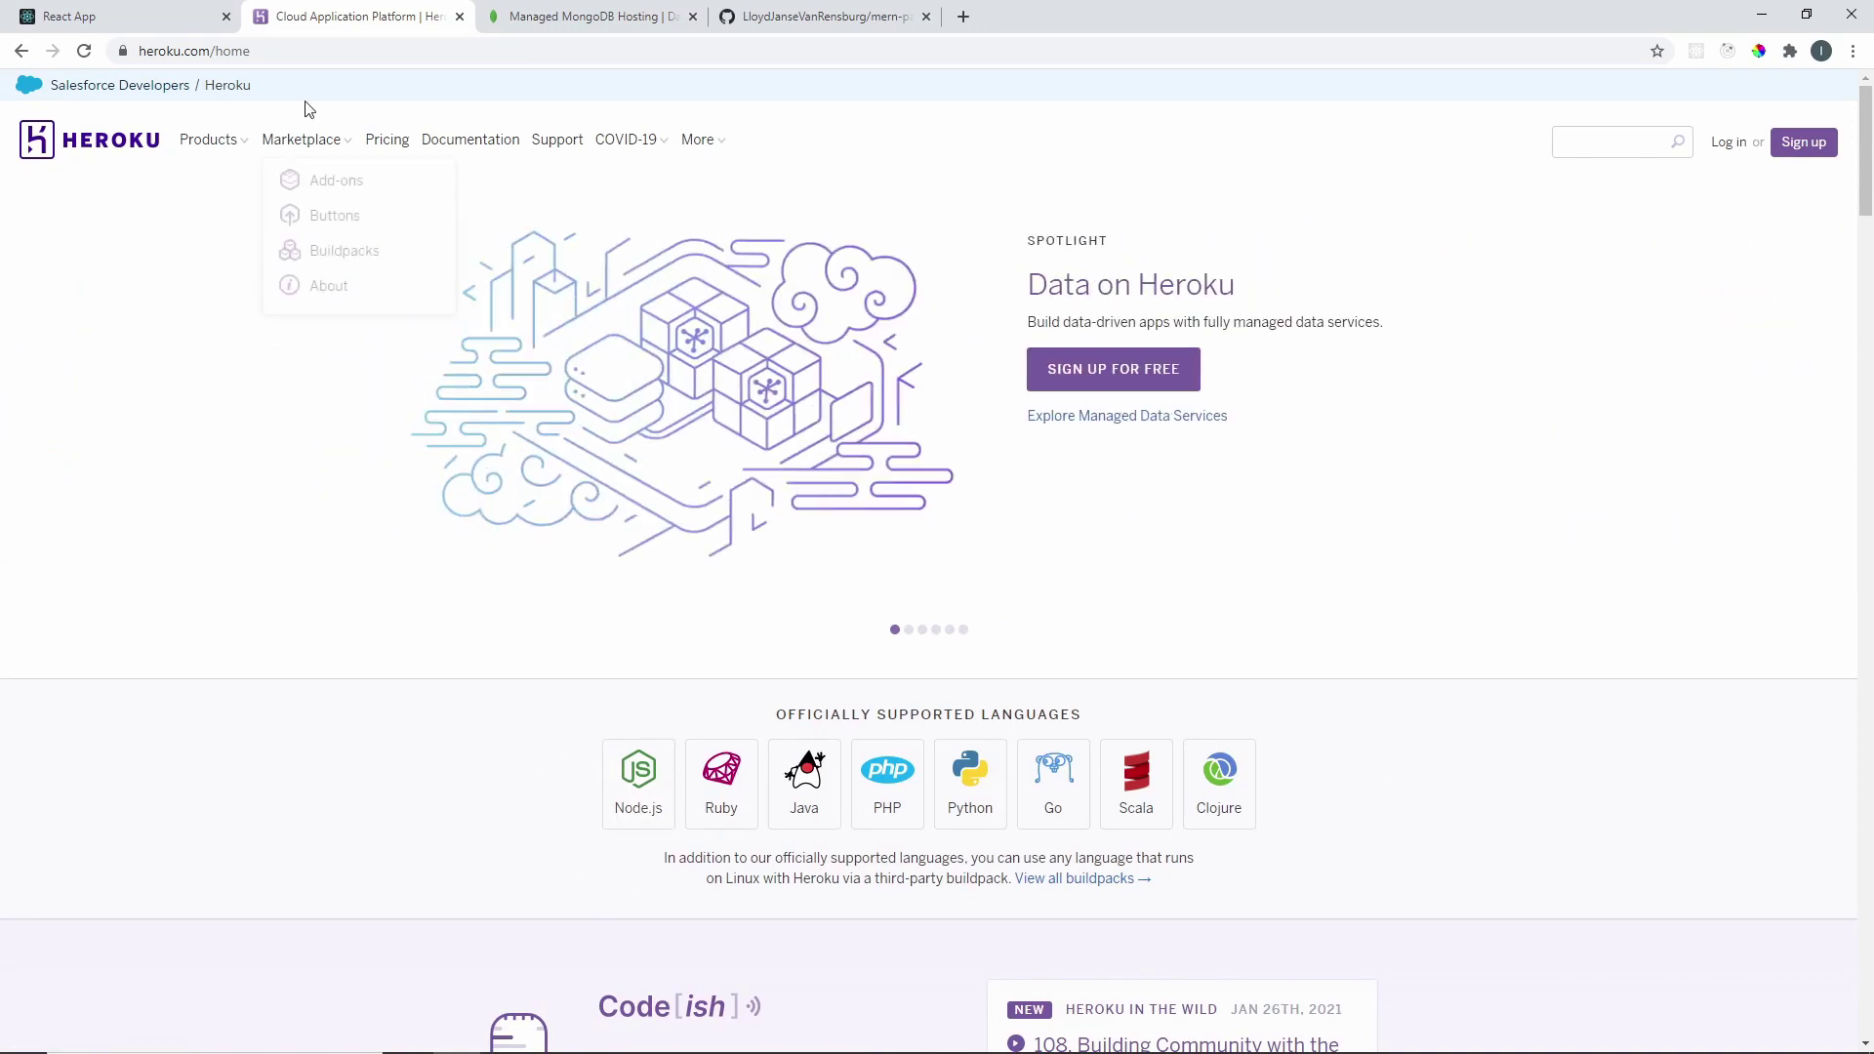
pyautogui.click(544, 19)
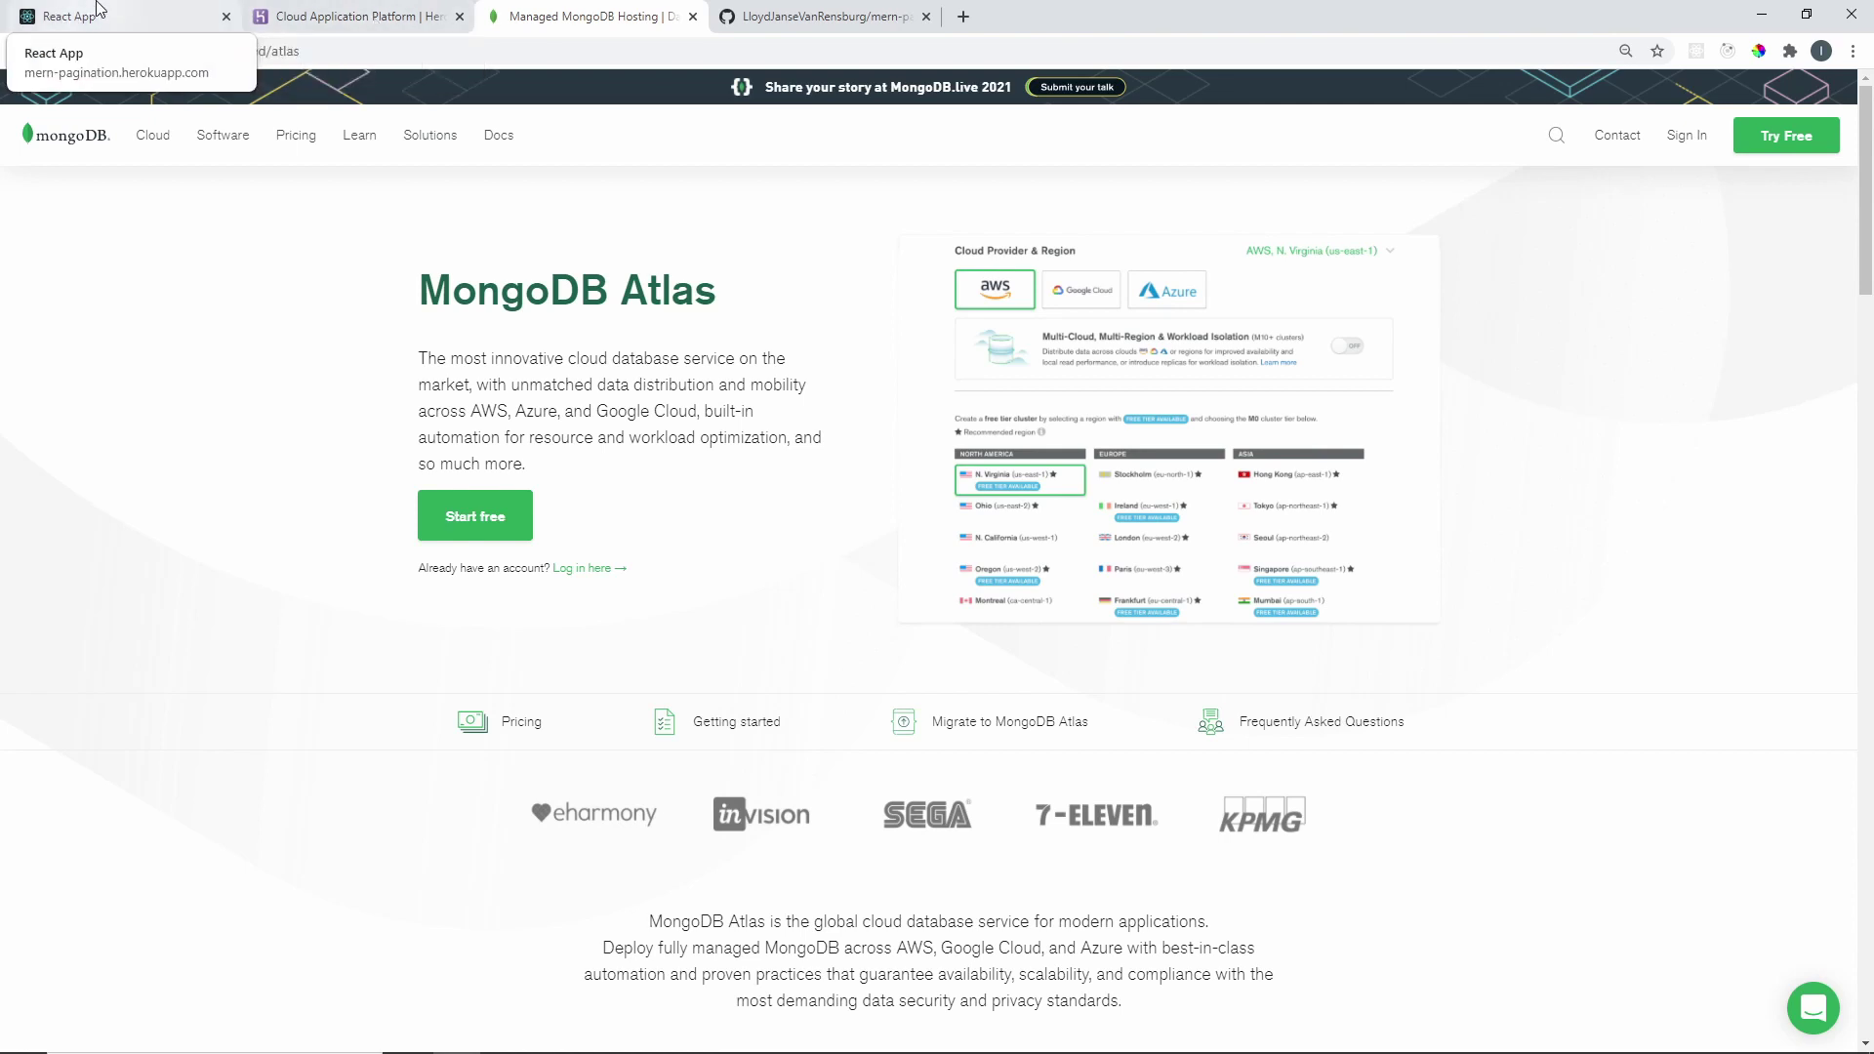
pyautogui.click(169, 21)
pyautogui.scroll(-2, 167, 419)
pyautogui.scroll(3, 167, 418)
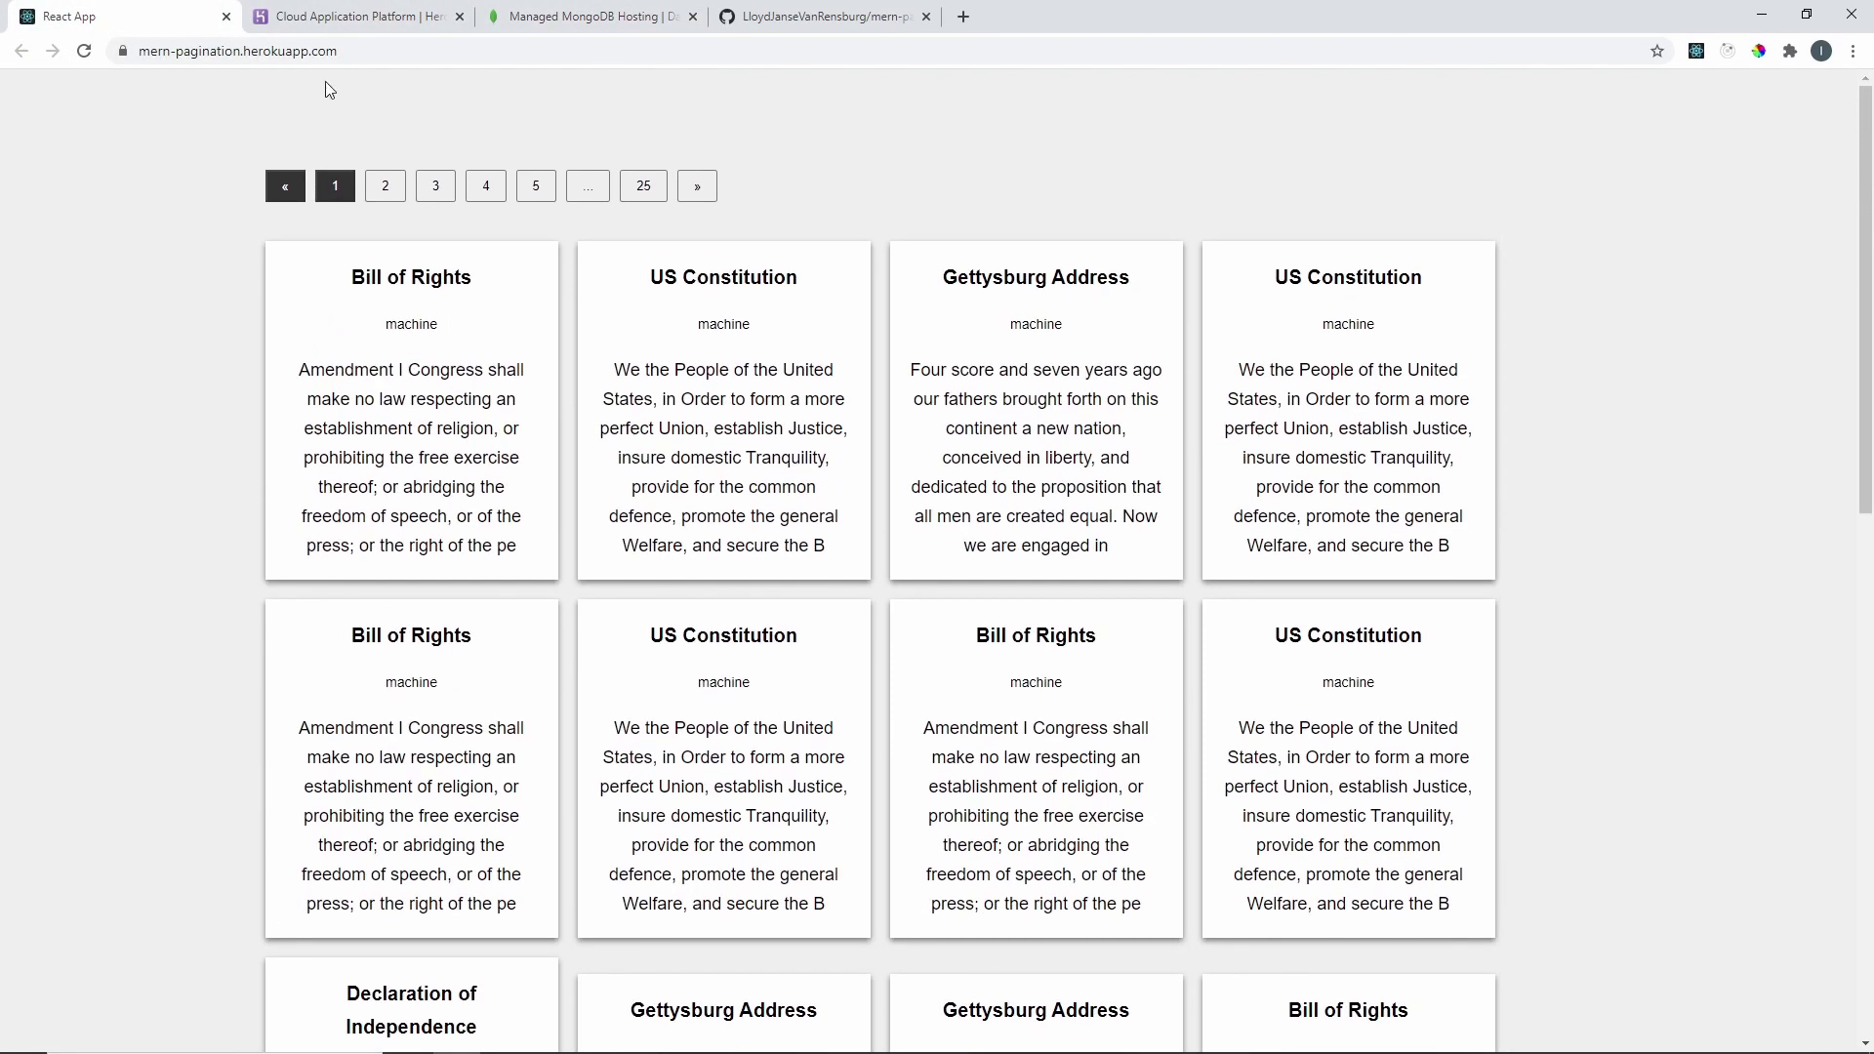
# - Select part of the deployed app's web address in the address bar
pyautogui.click(377, 49)
pyautogui.click(381, 49)
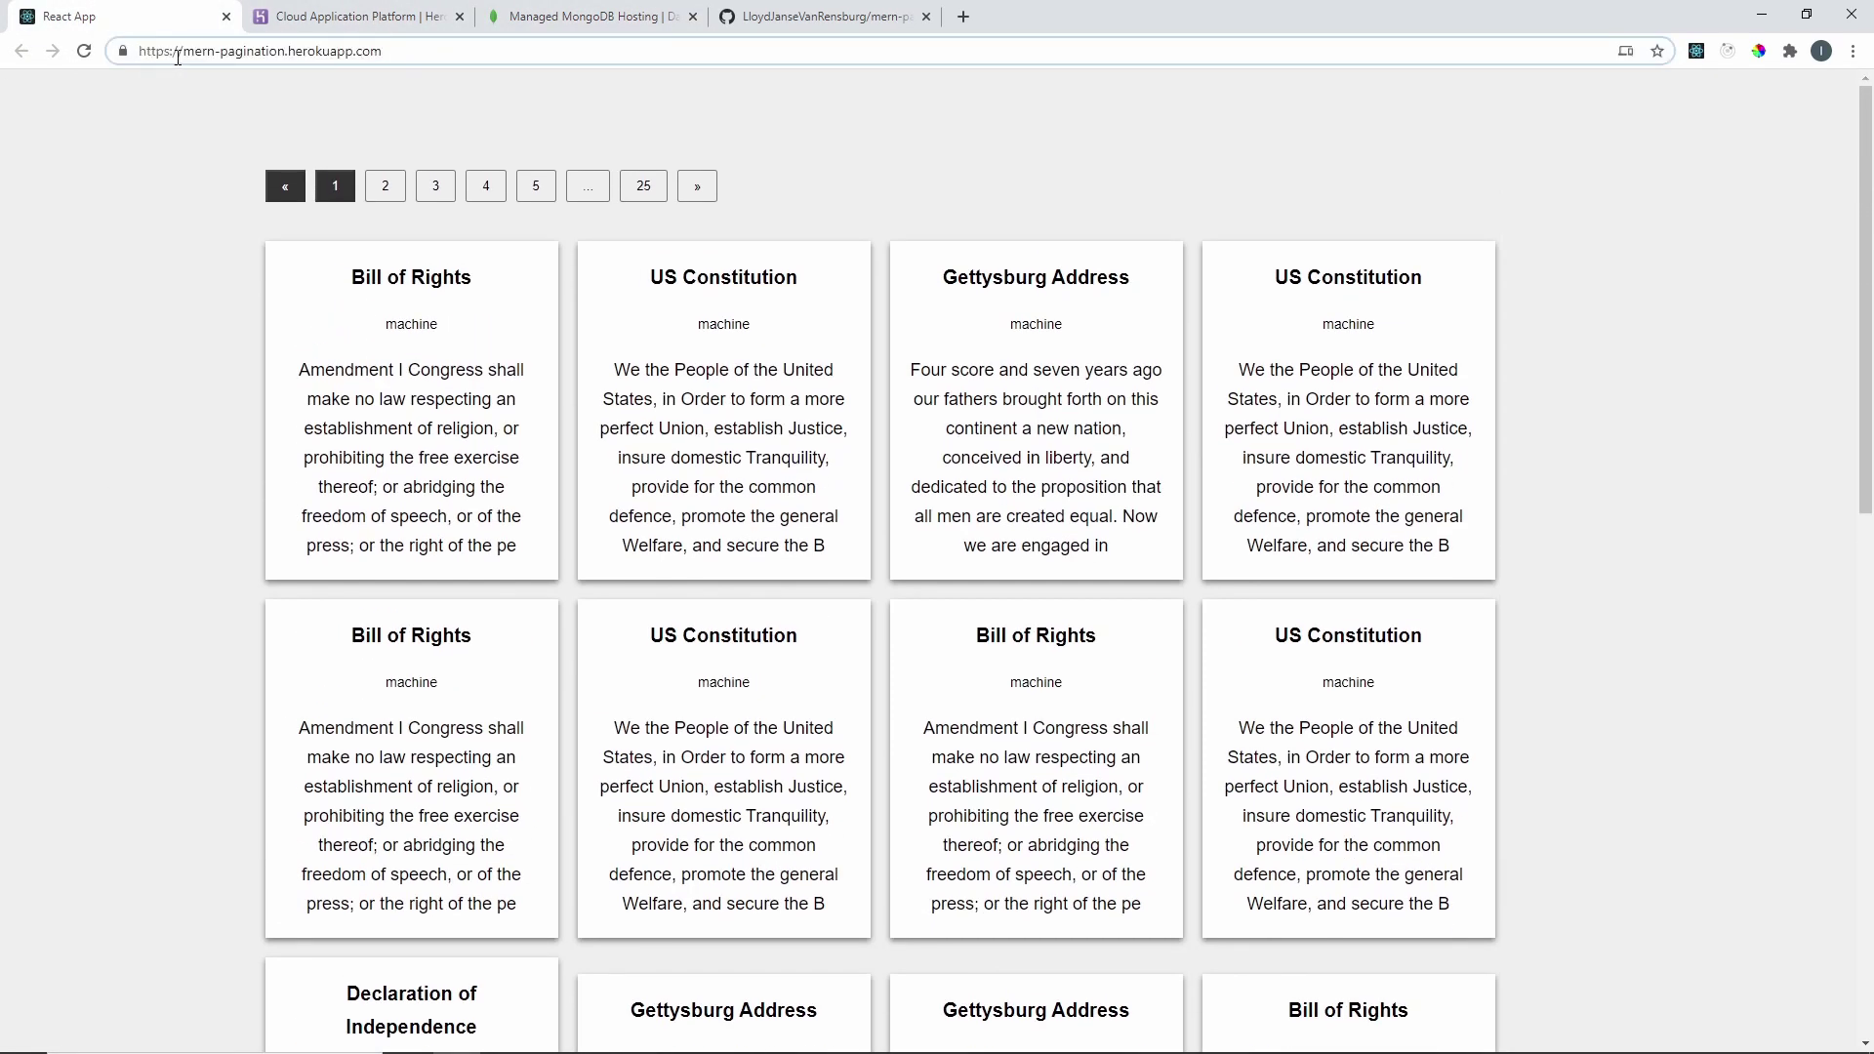
pyautogui.moveTo(183, 50); pyautogui.dragTo(322, 52)
pyautogui.click(186, 138)
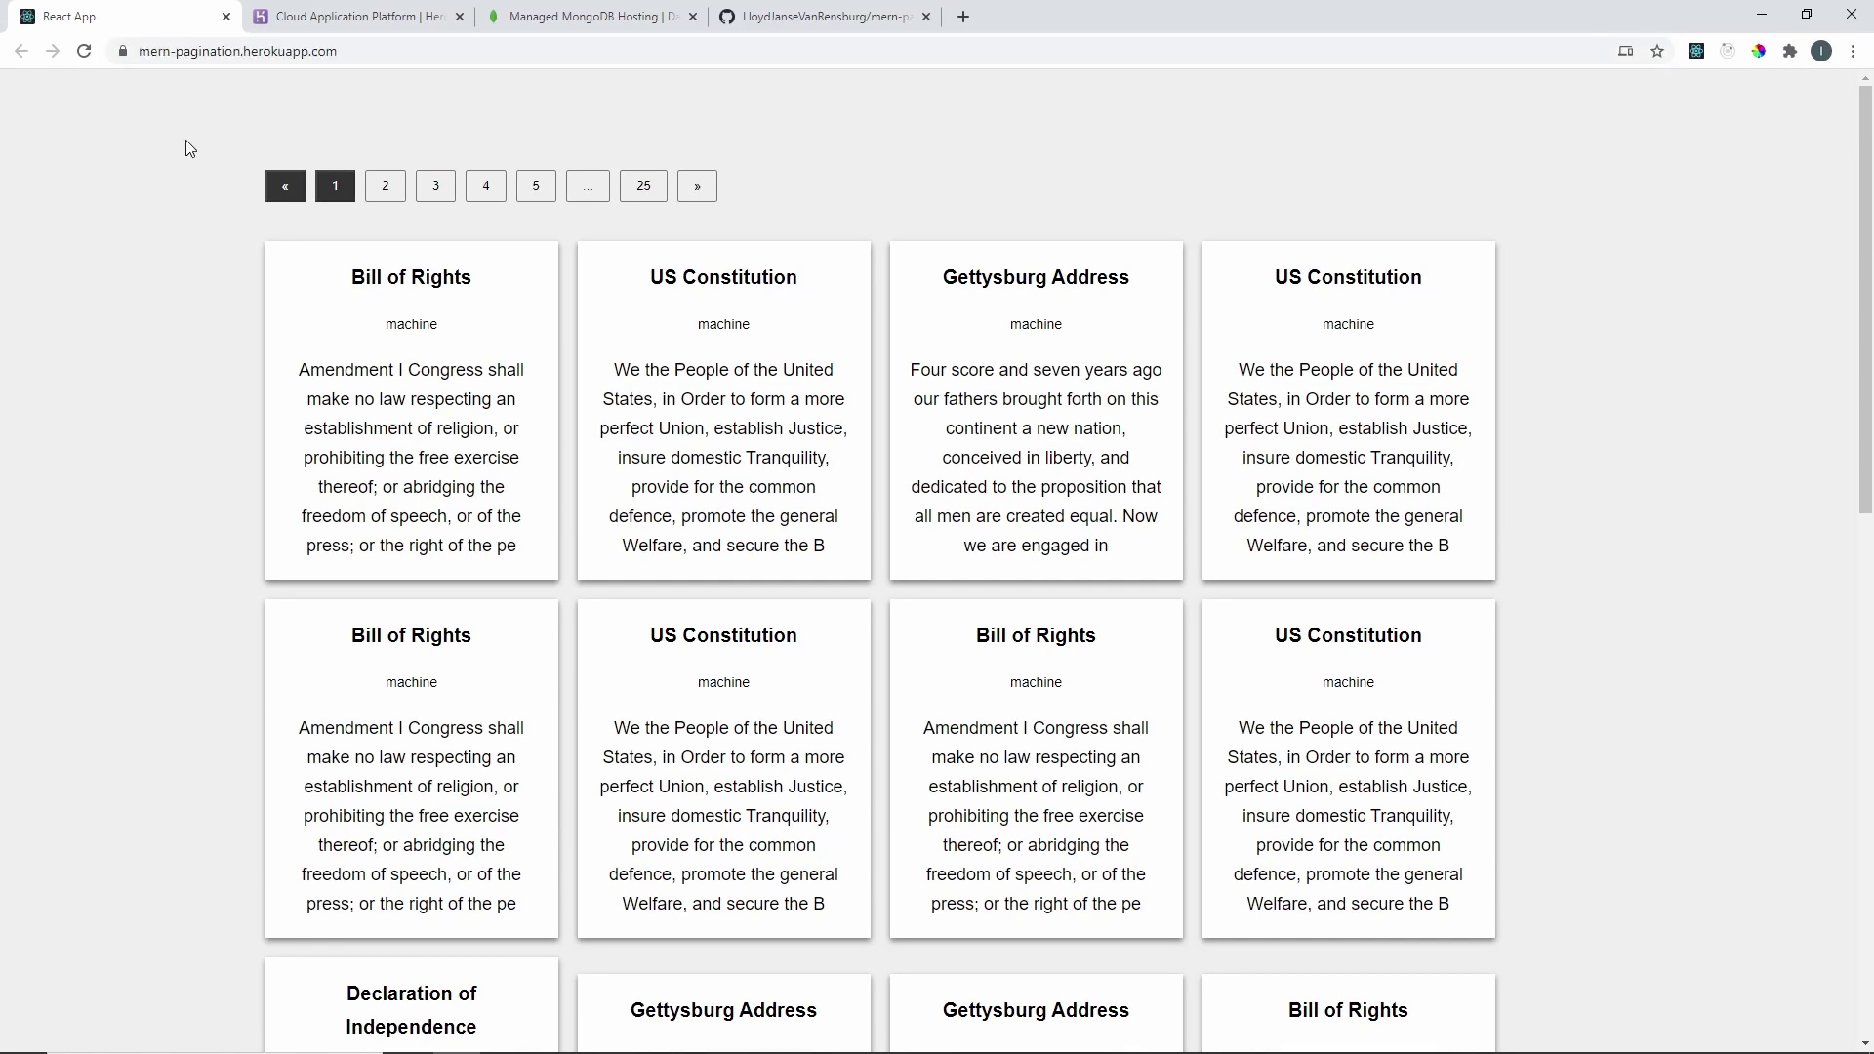
# - Page forward through the posts up to page 5
pyautogui.click(699, 191)
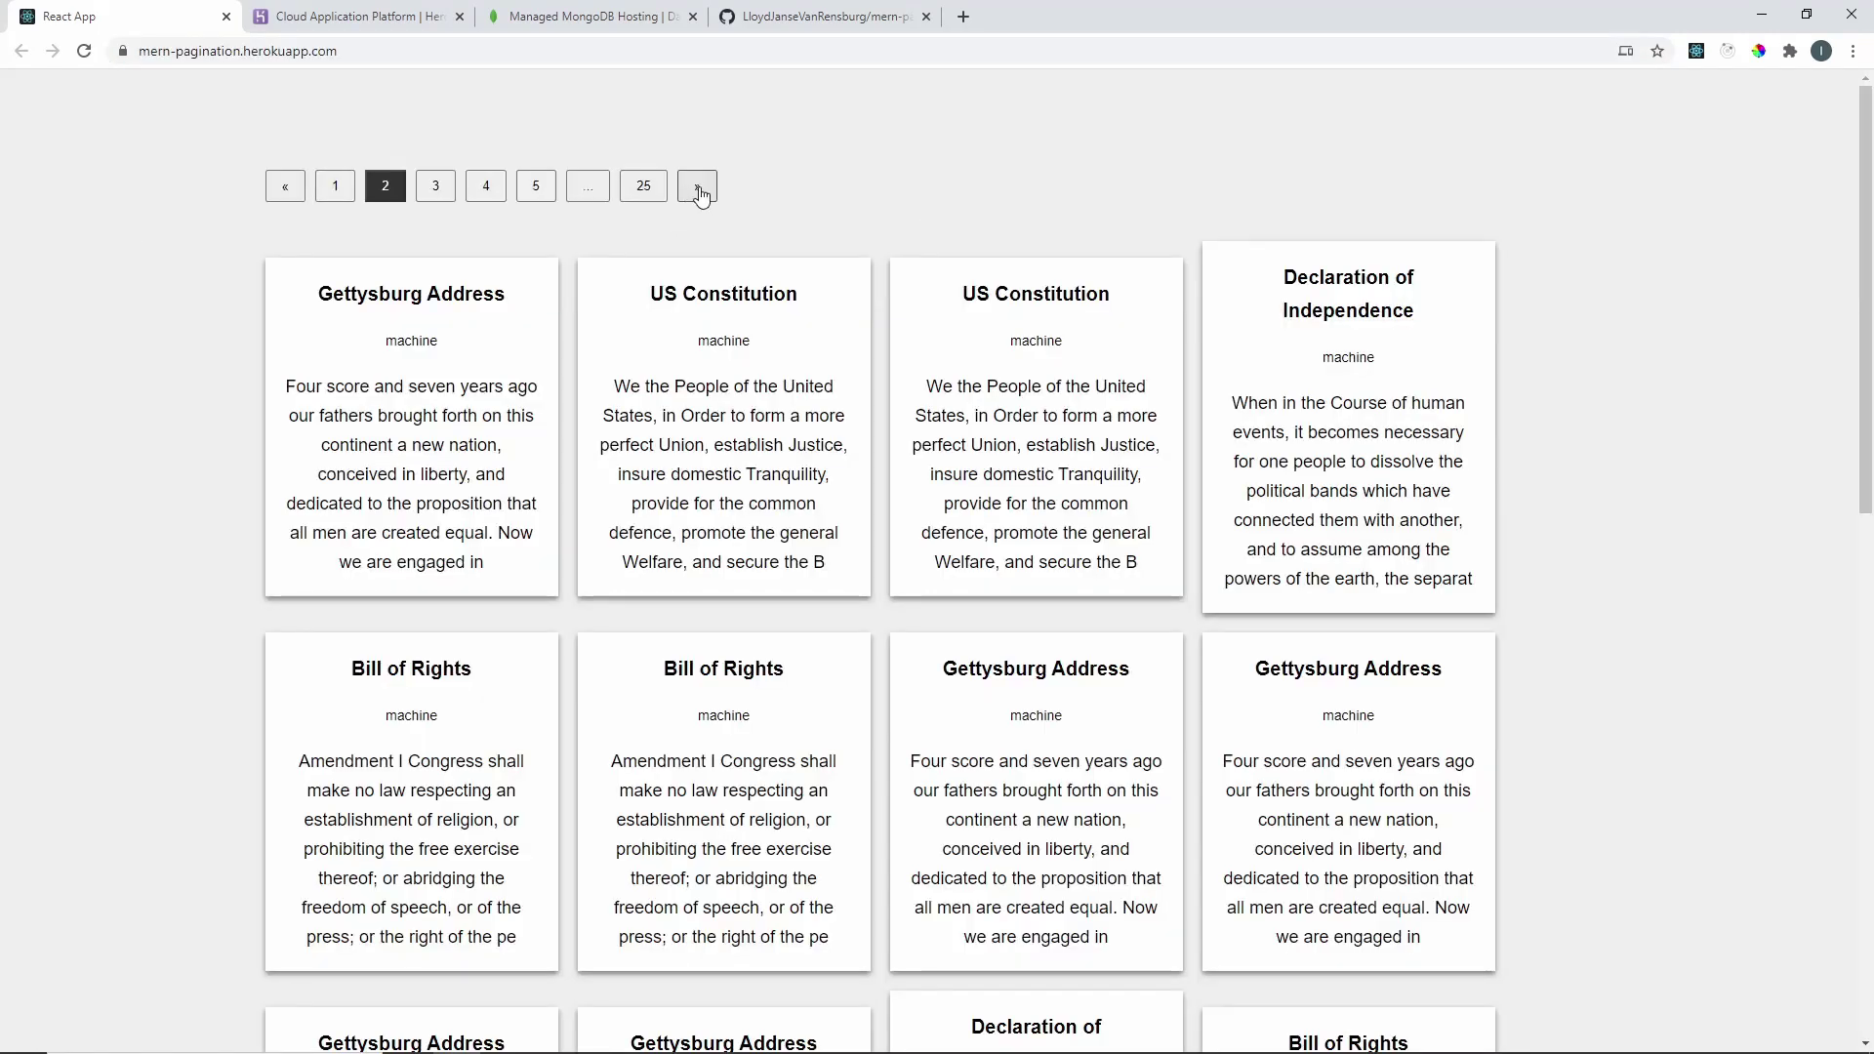
pyautogui.click(699, 193)
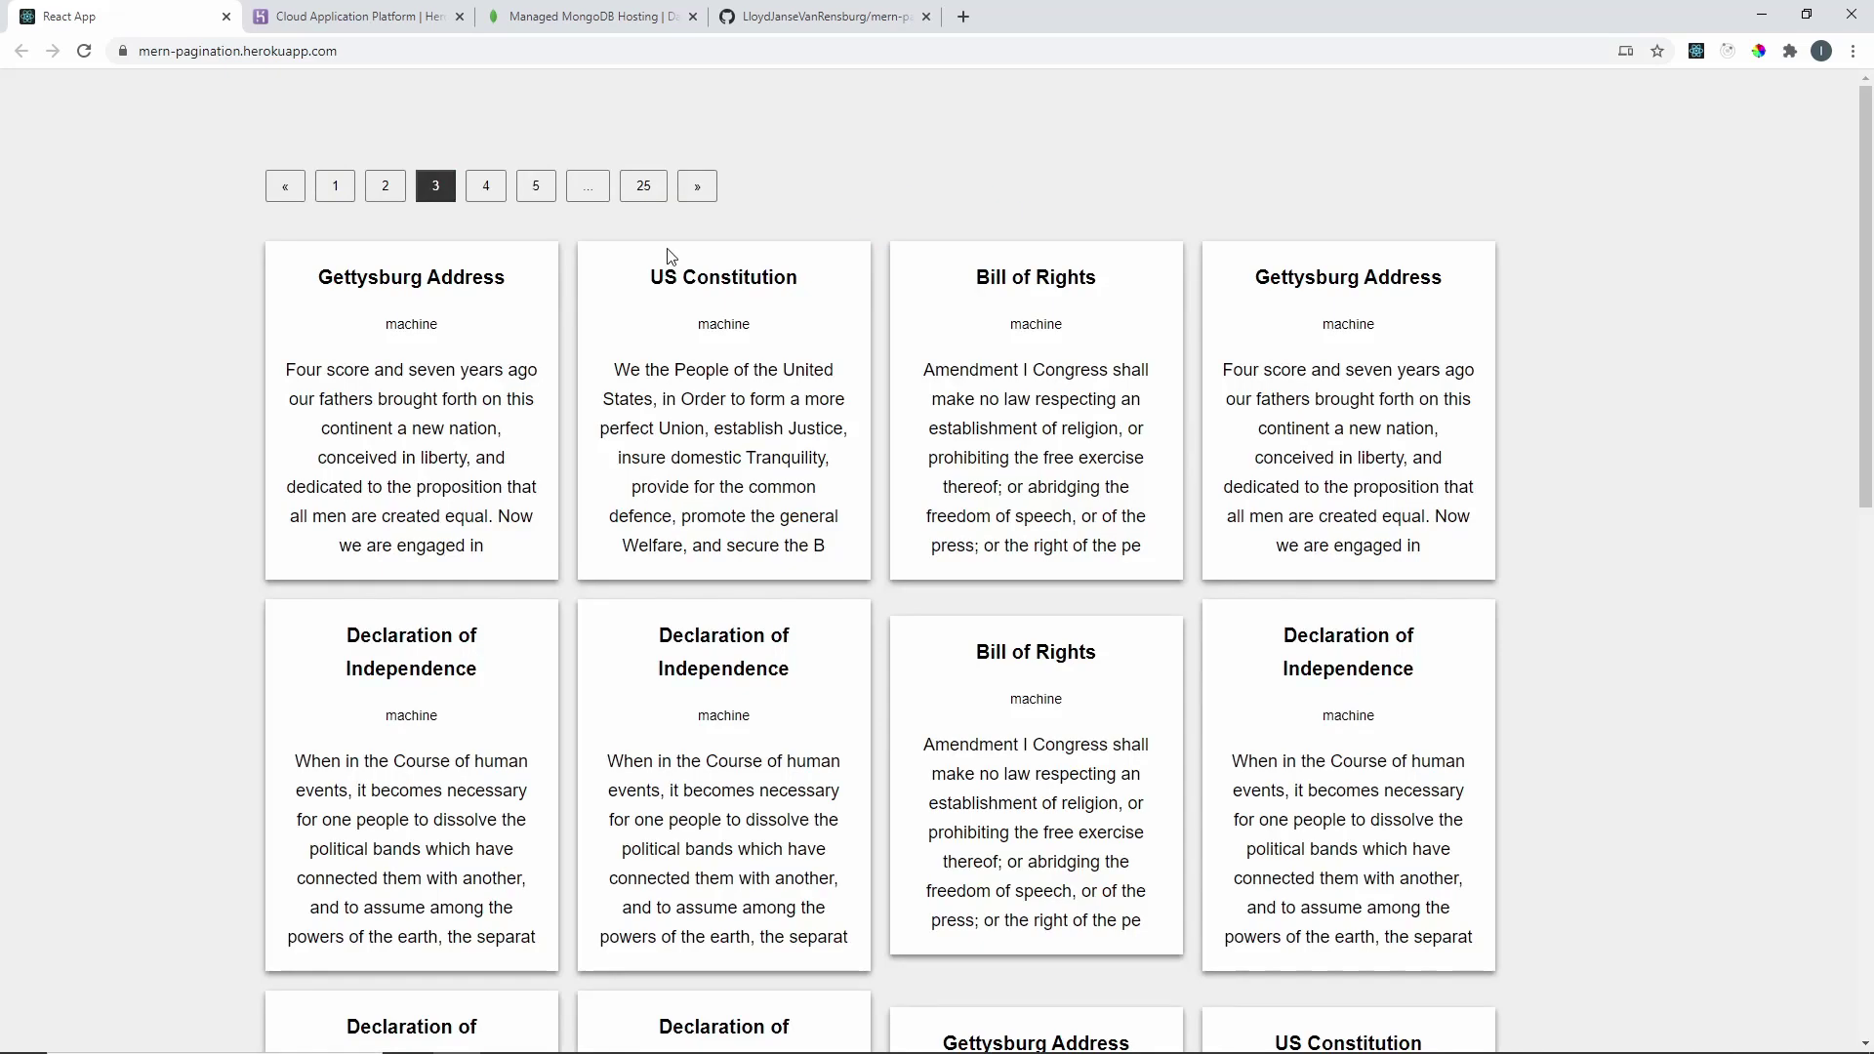
pyautogui.click(699, 195)
pyautogui.click(695, 197)
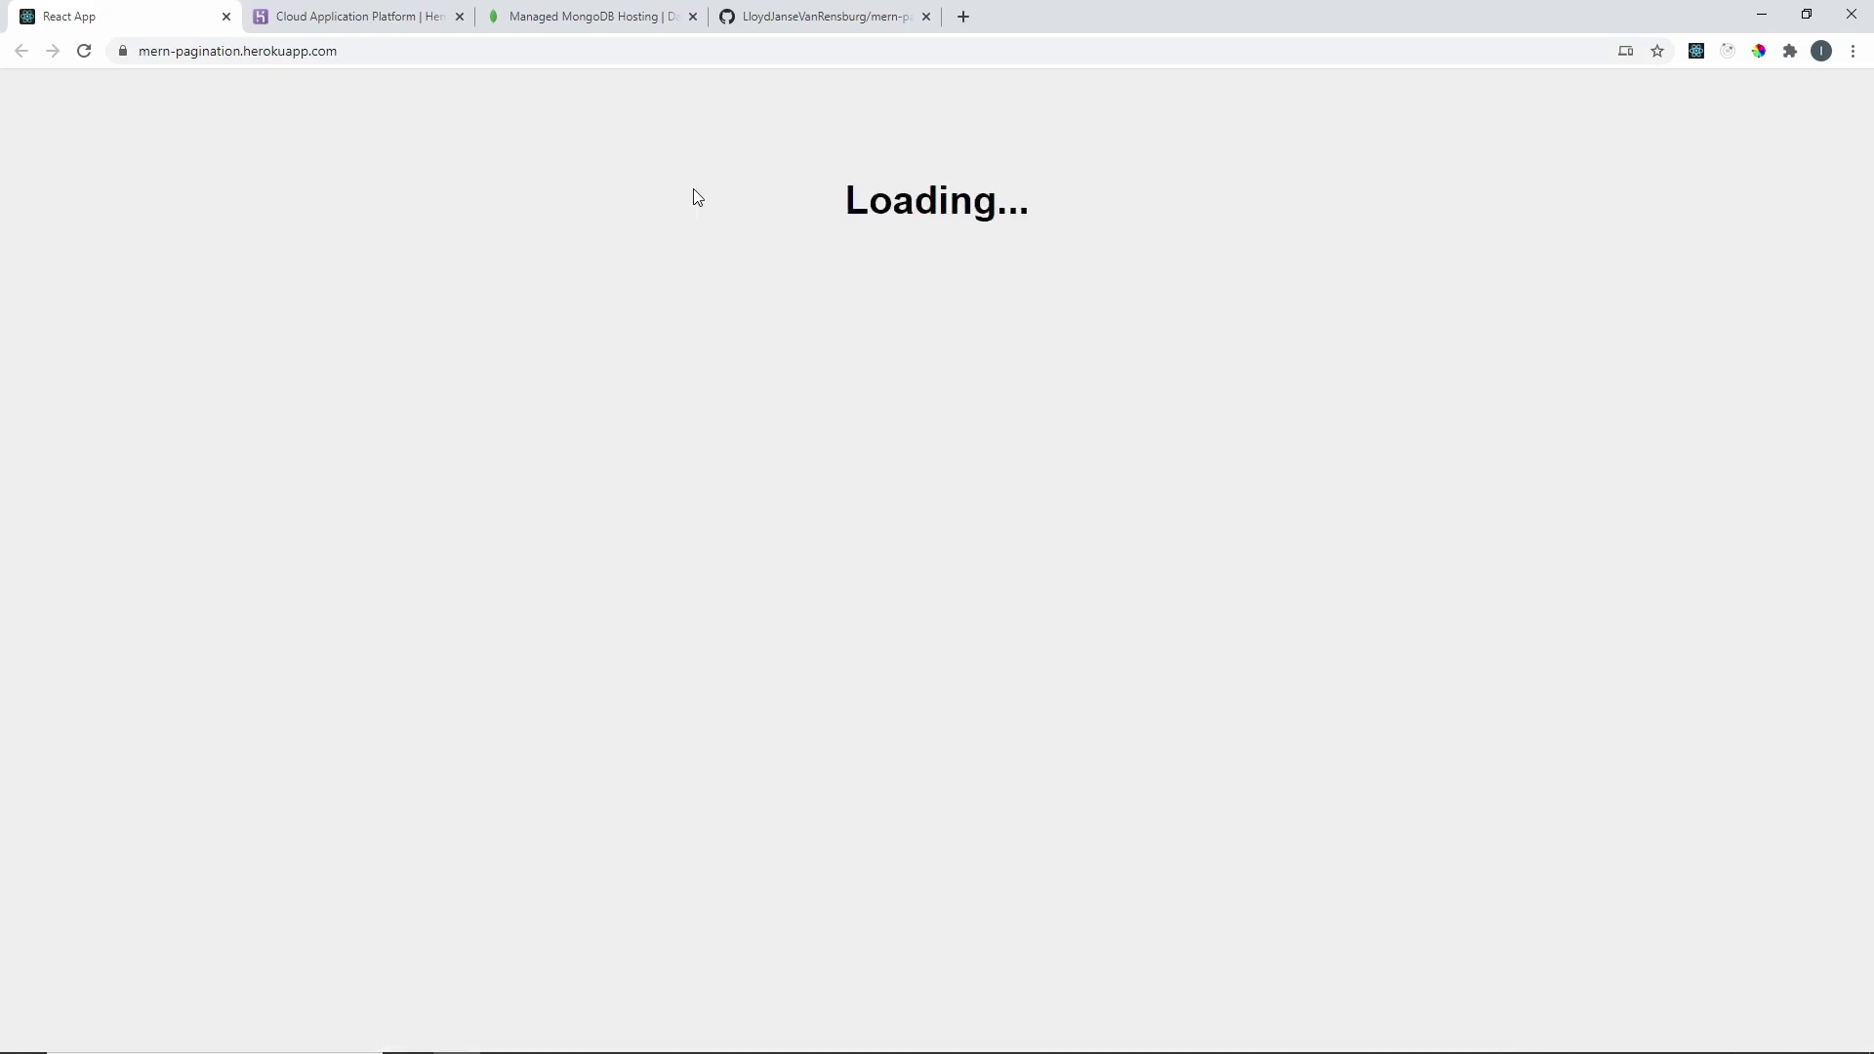
pyautogui.scroll(-8, 235, 254)
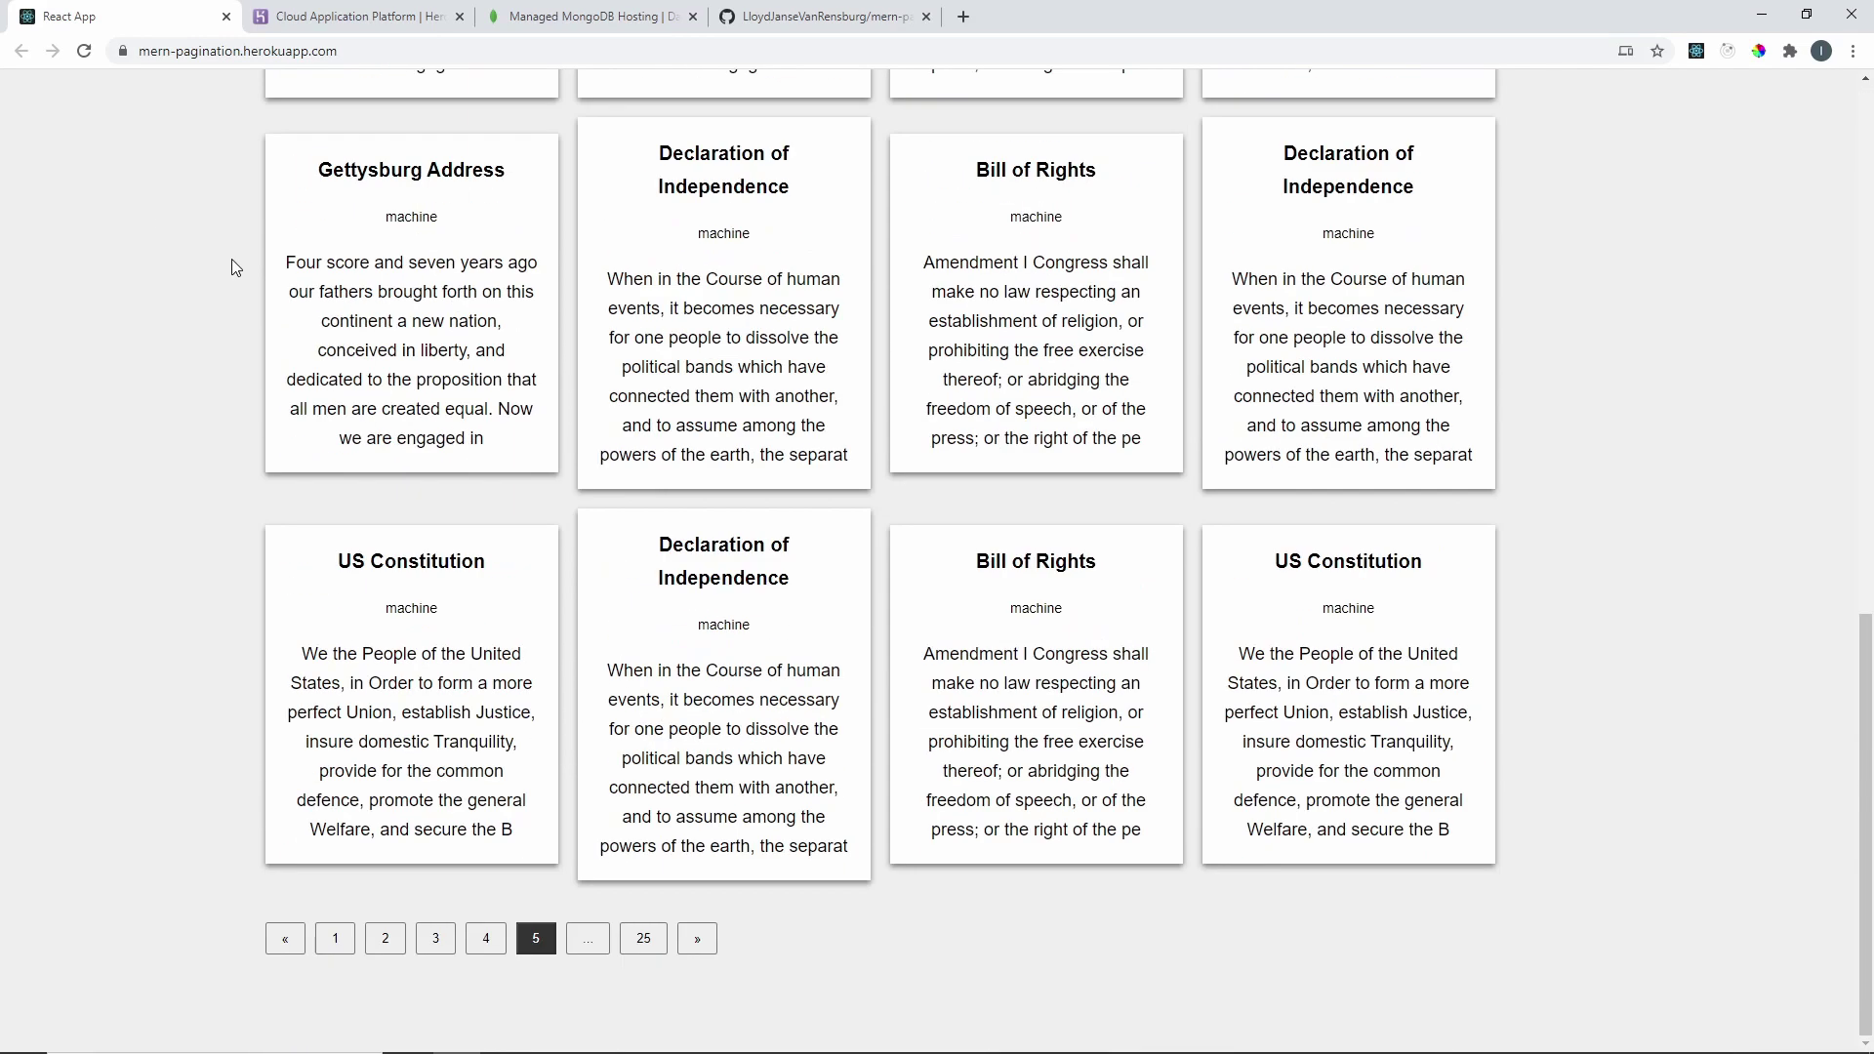
pyautogui.scroll(8, 219, 278)
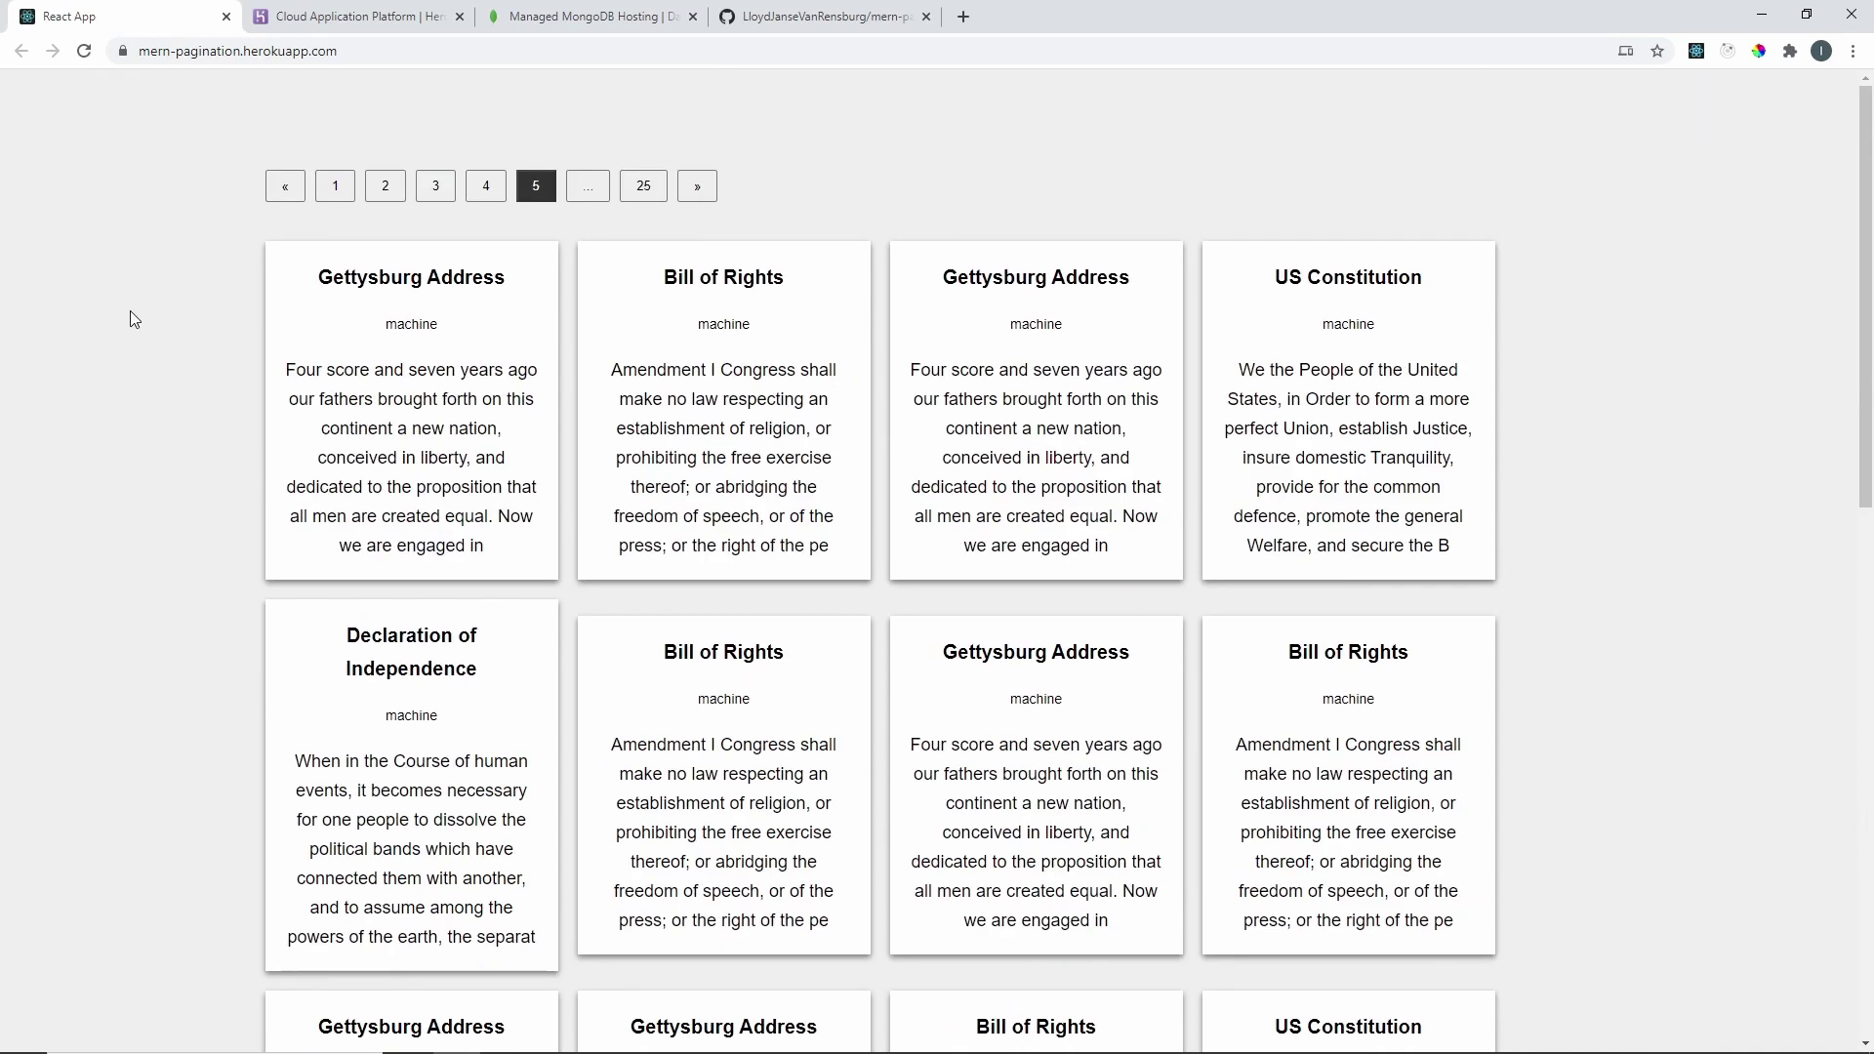
# - Jump to page 25, back to page 1, then switch to the GitHub repository tab
pyautogui.click(640, 188)
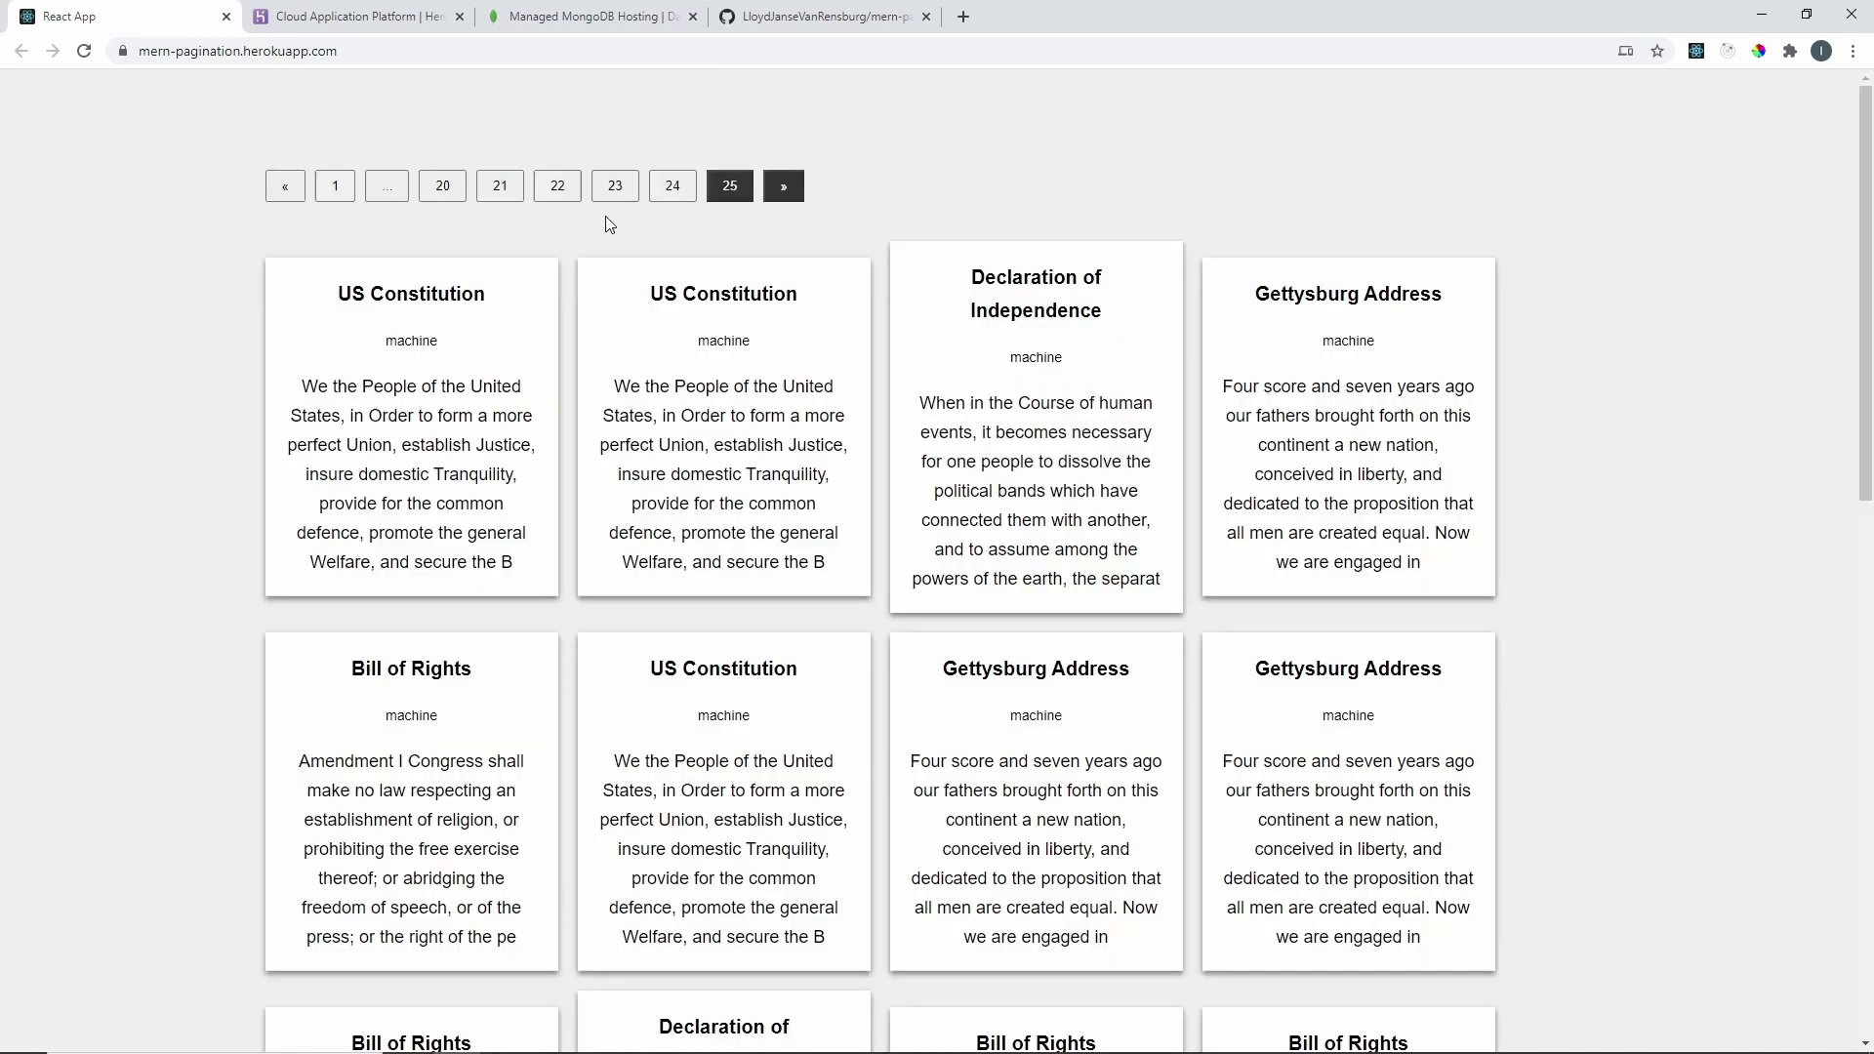
pyautogui.click(269, 175)
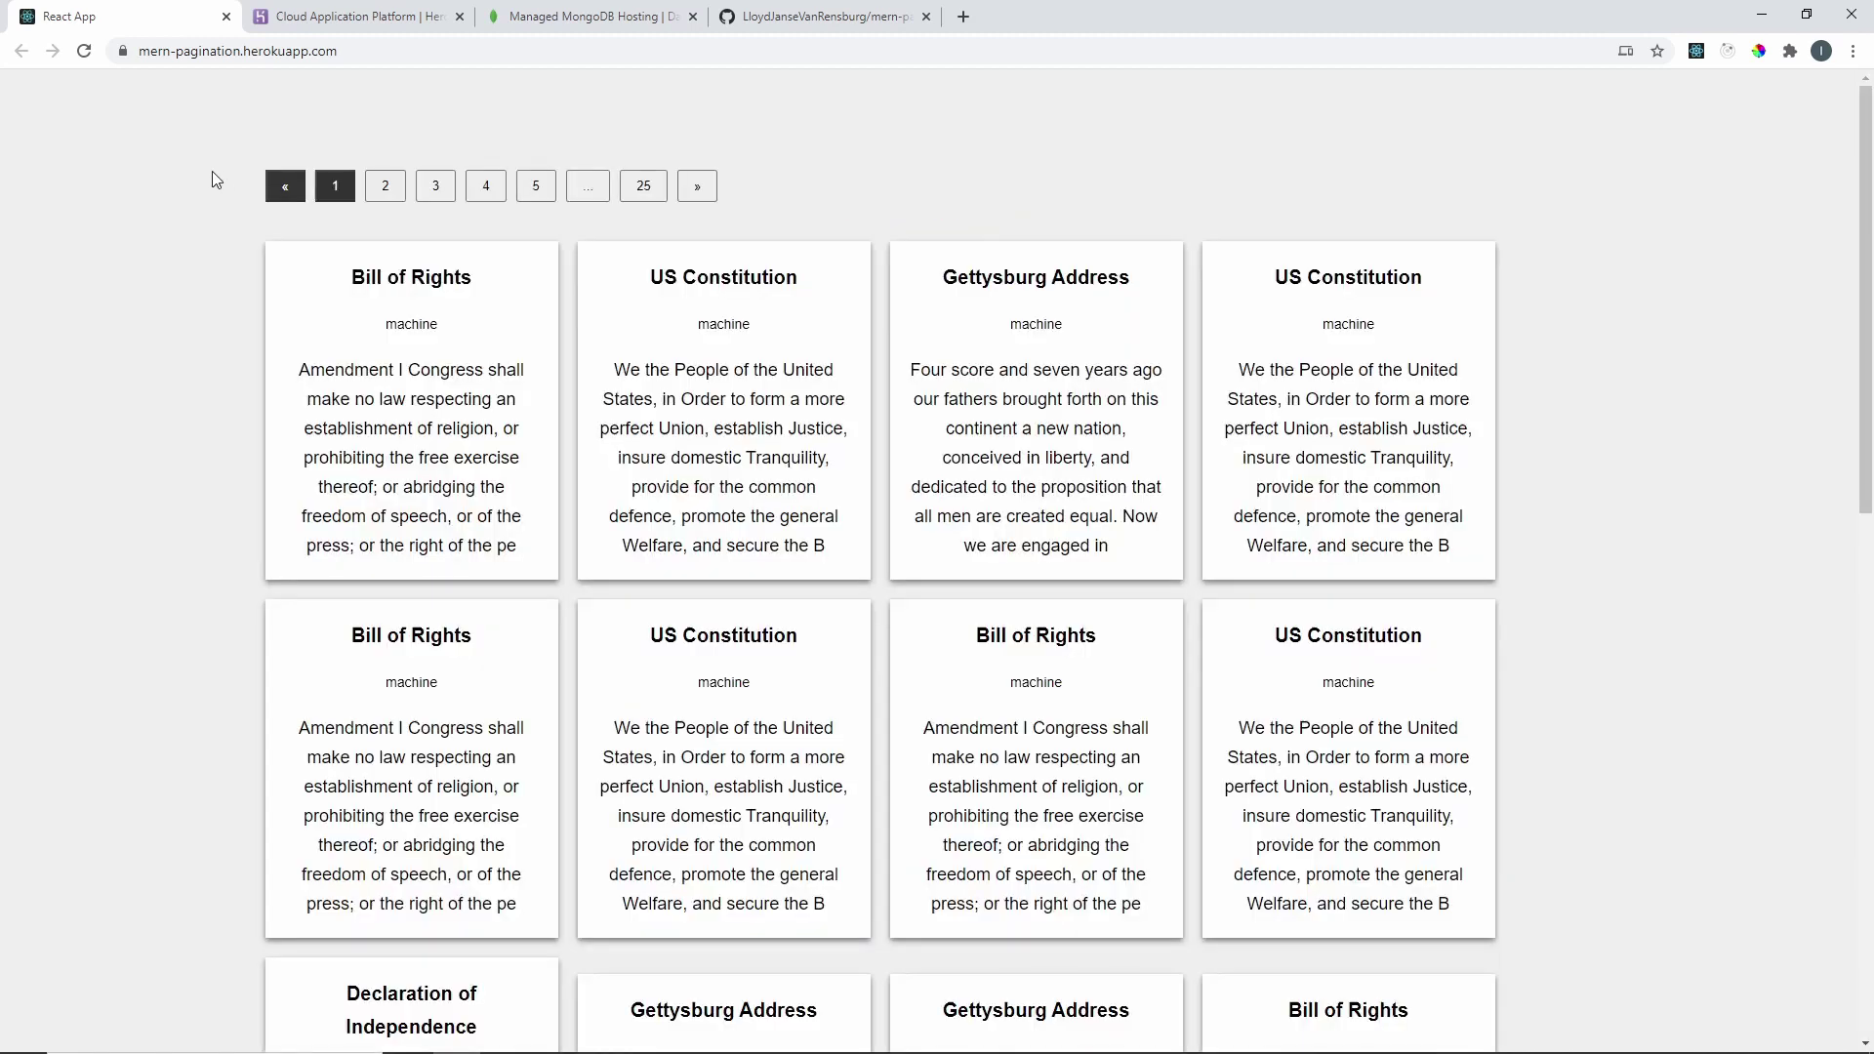
pyautogui.hotkey('ctrl', 'shift', 'Tab')
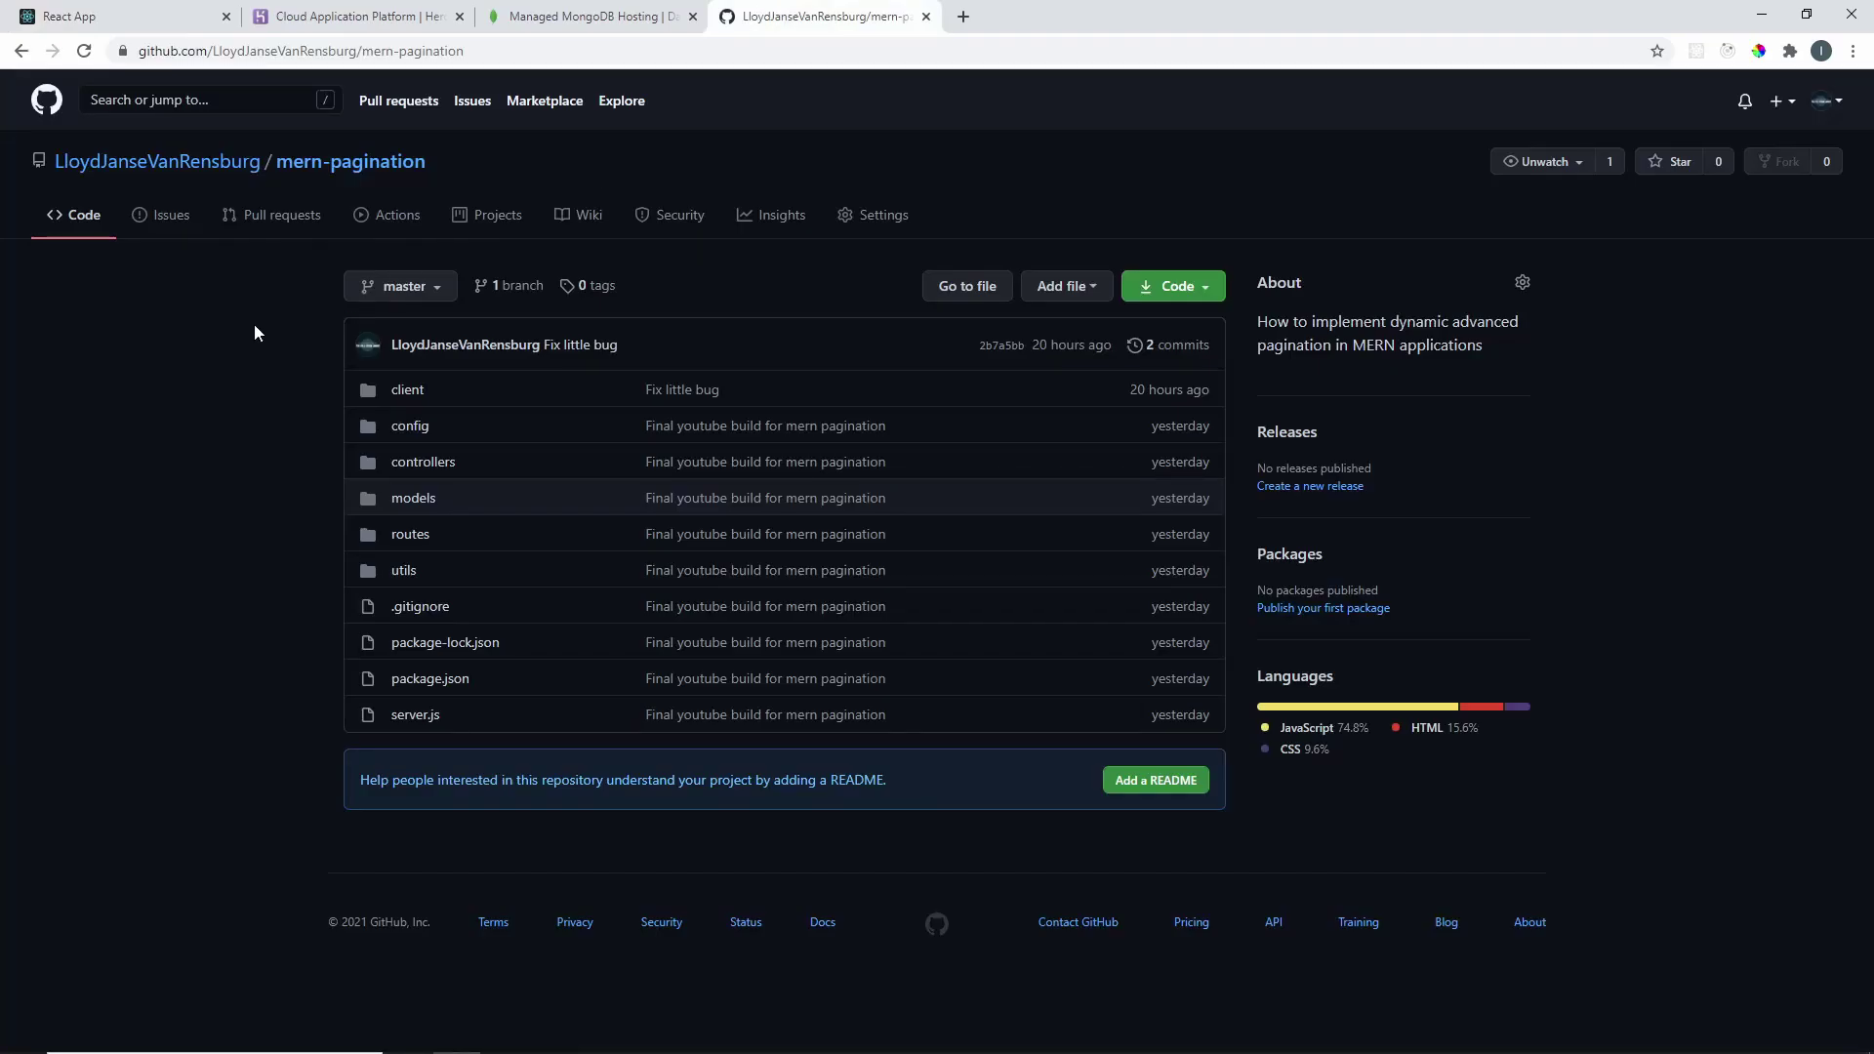
# - Select the repository's web address, then bring the GitHub window back to the front
pyautogui.click(563, 51)
pyautogui.click(563, 56)
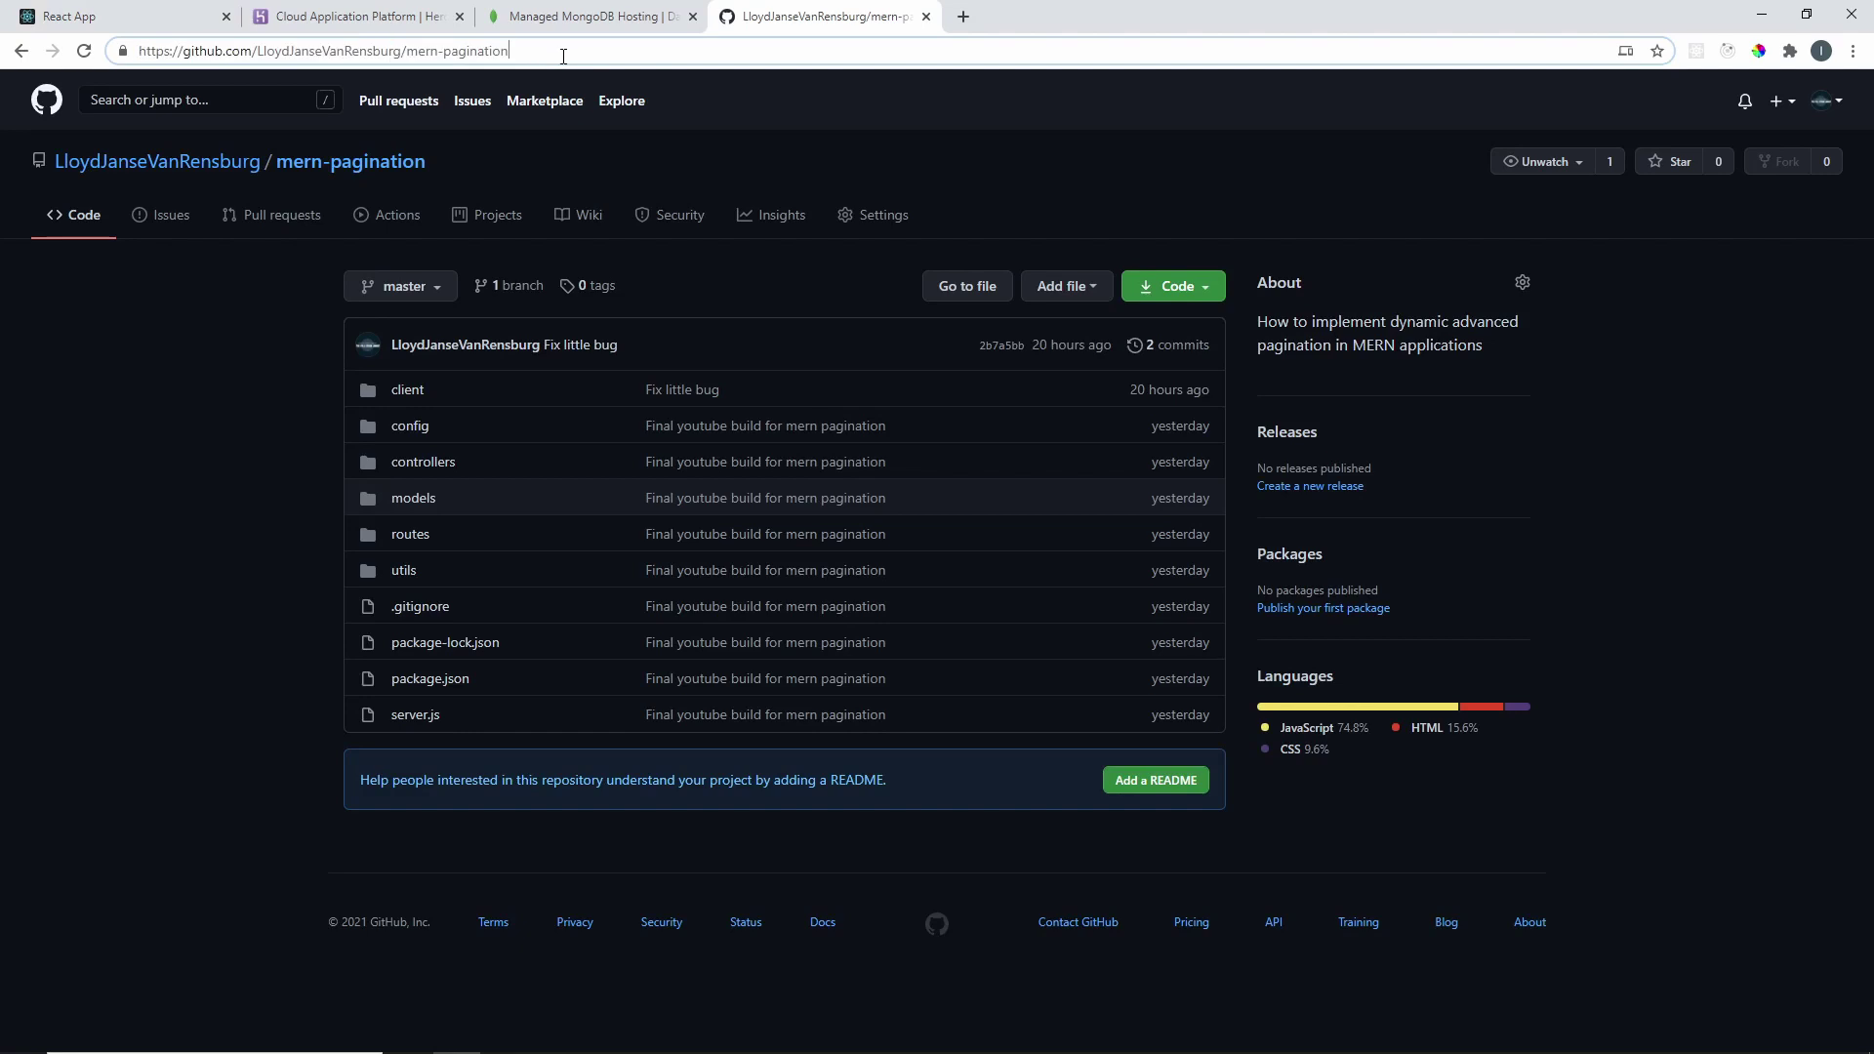
pyautogui.click(157, 391)
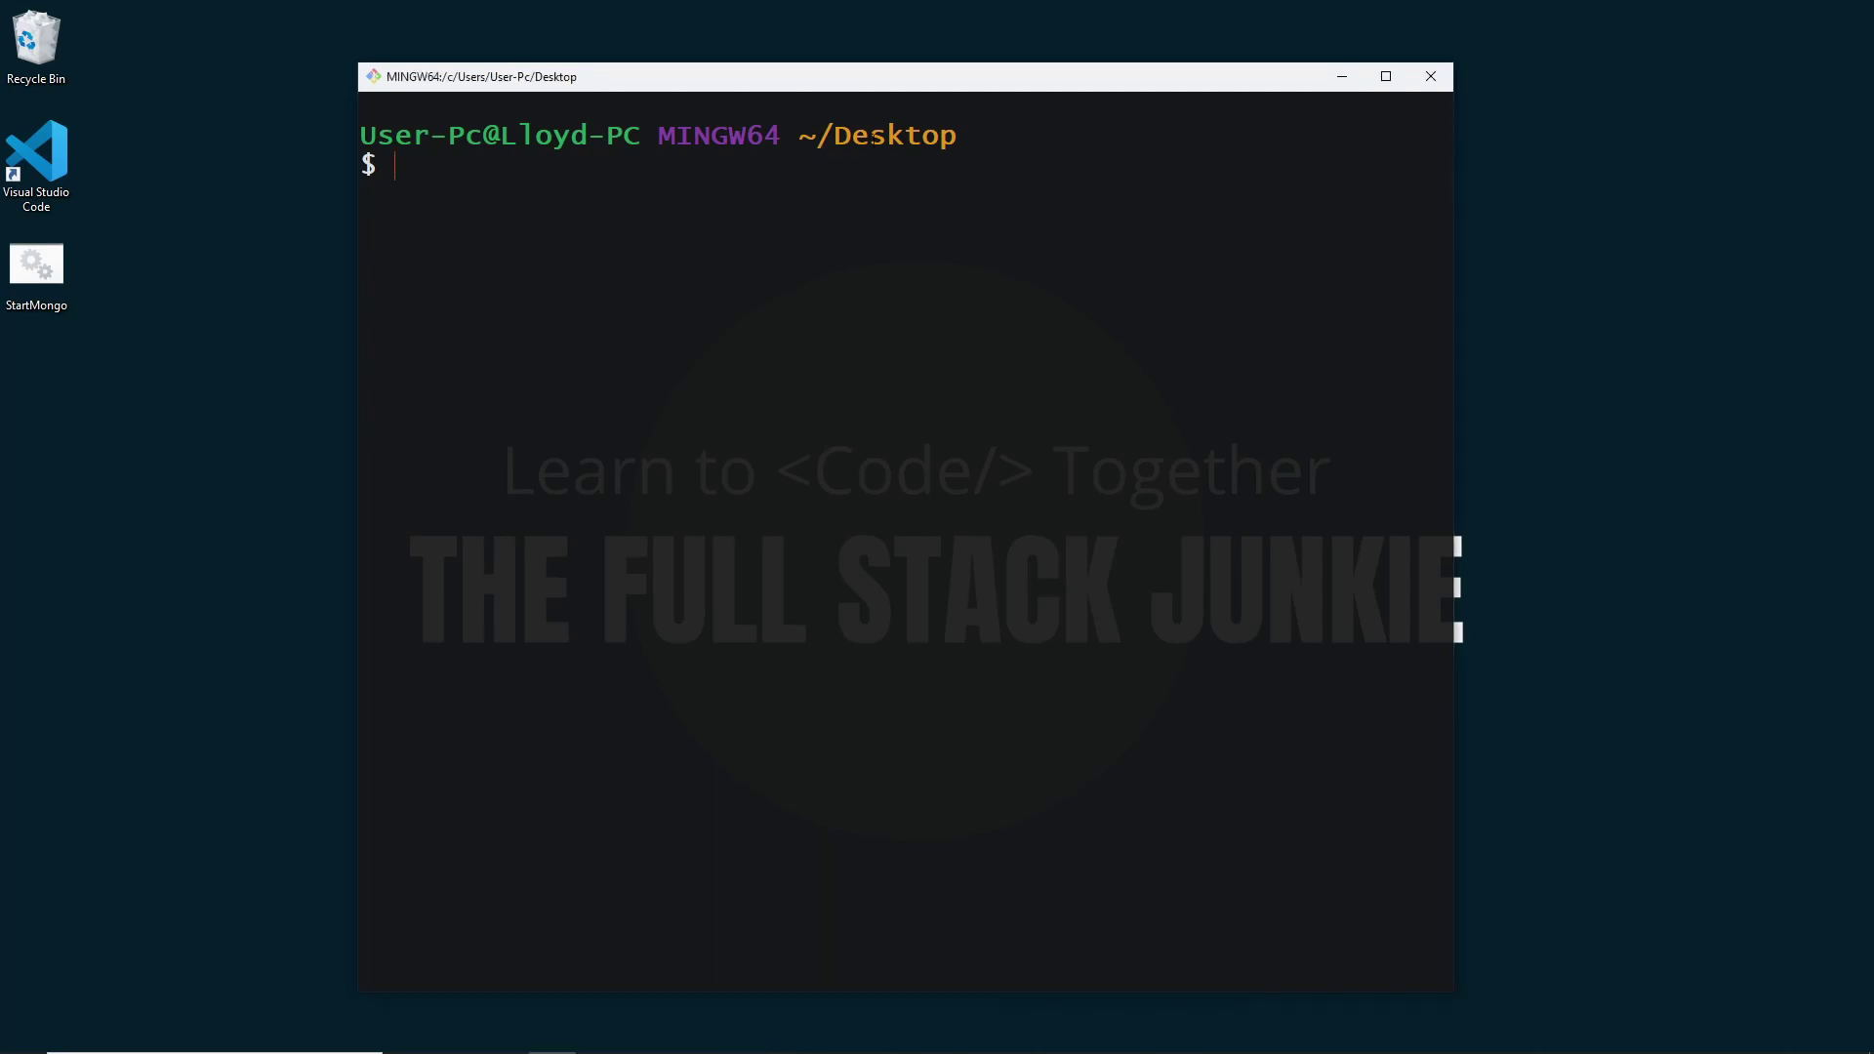
pyautogui.hotkey('alt', 'Tab')
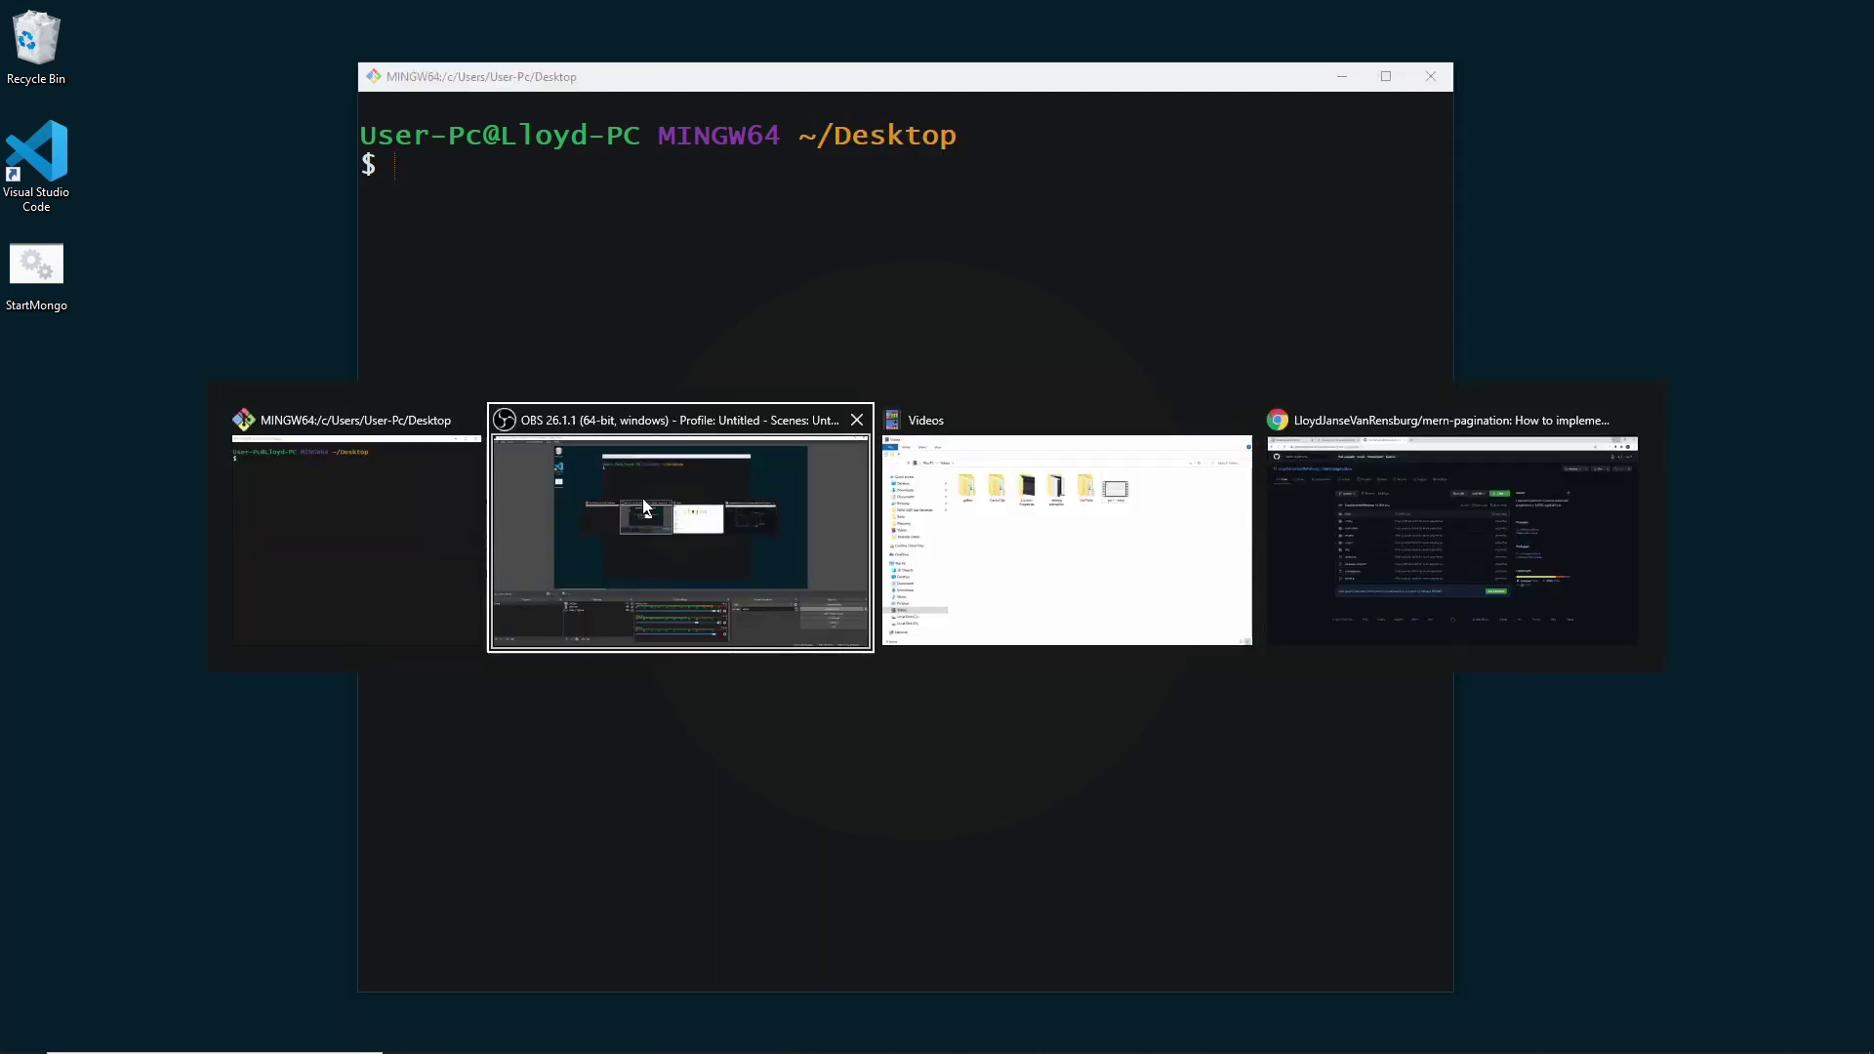
pyautogui.click(1311, 493)
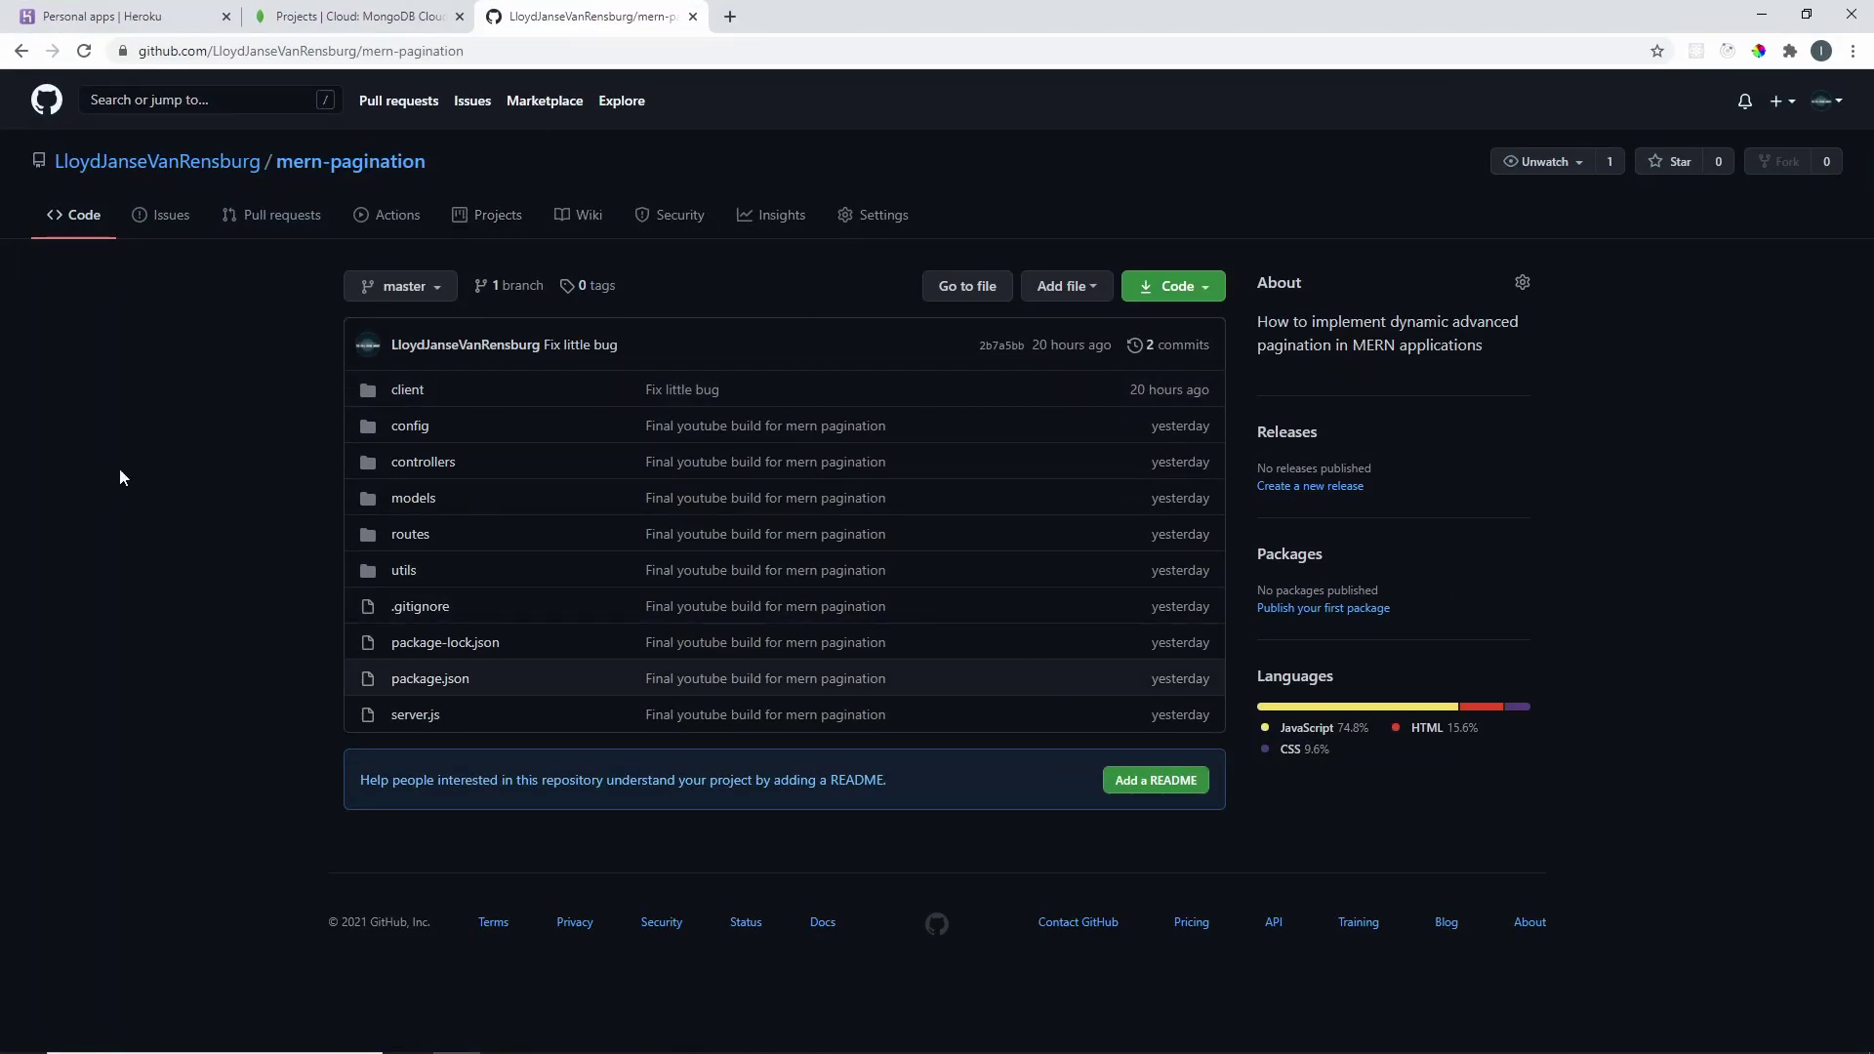
# - Copy the mern-pagination repository's HTTPS clone URL from the Code menu
pyautogui.click(507, 50)
pyautogui.moveTo(507, 49); pyautogui.dragTo(137, 50)
pyautogui.click(132, 320)
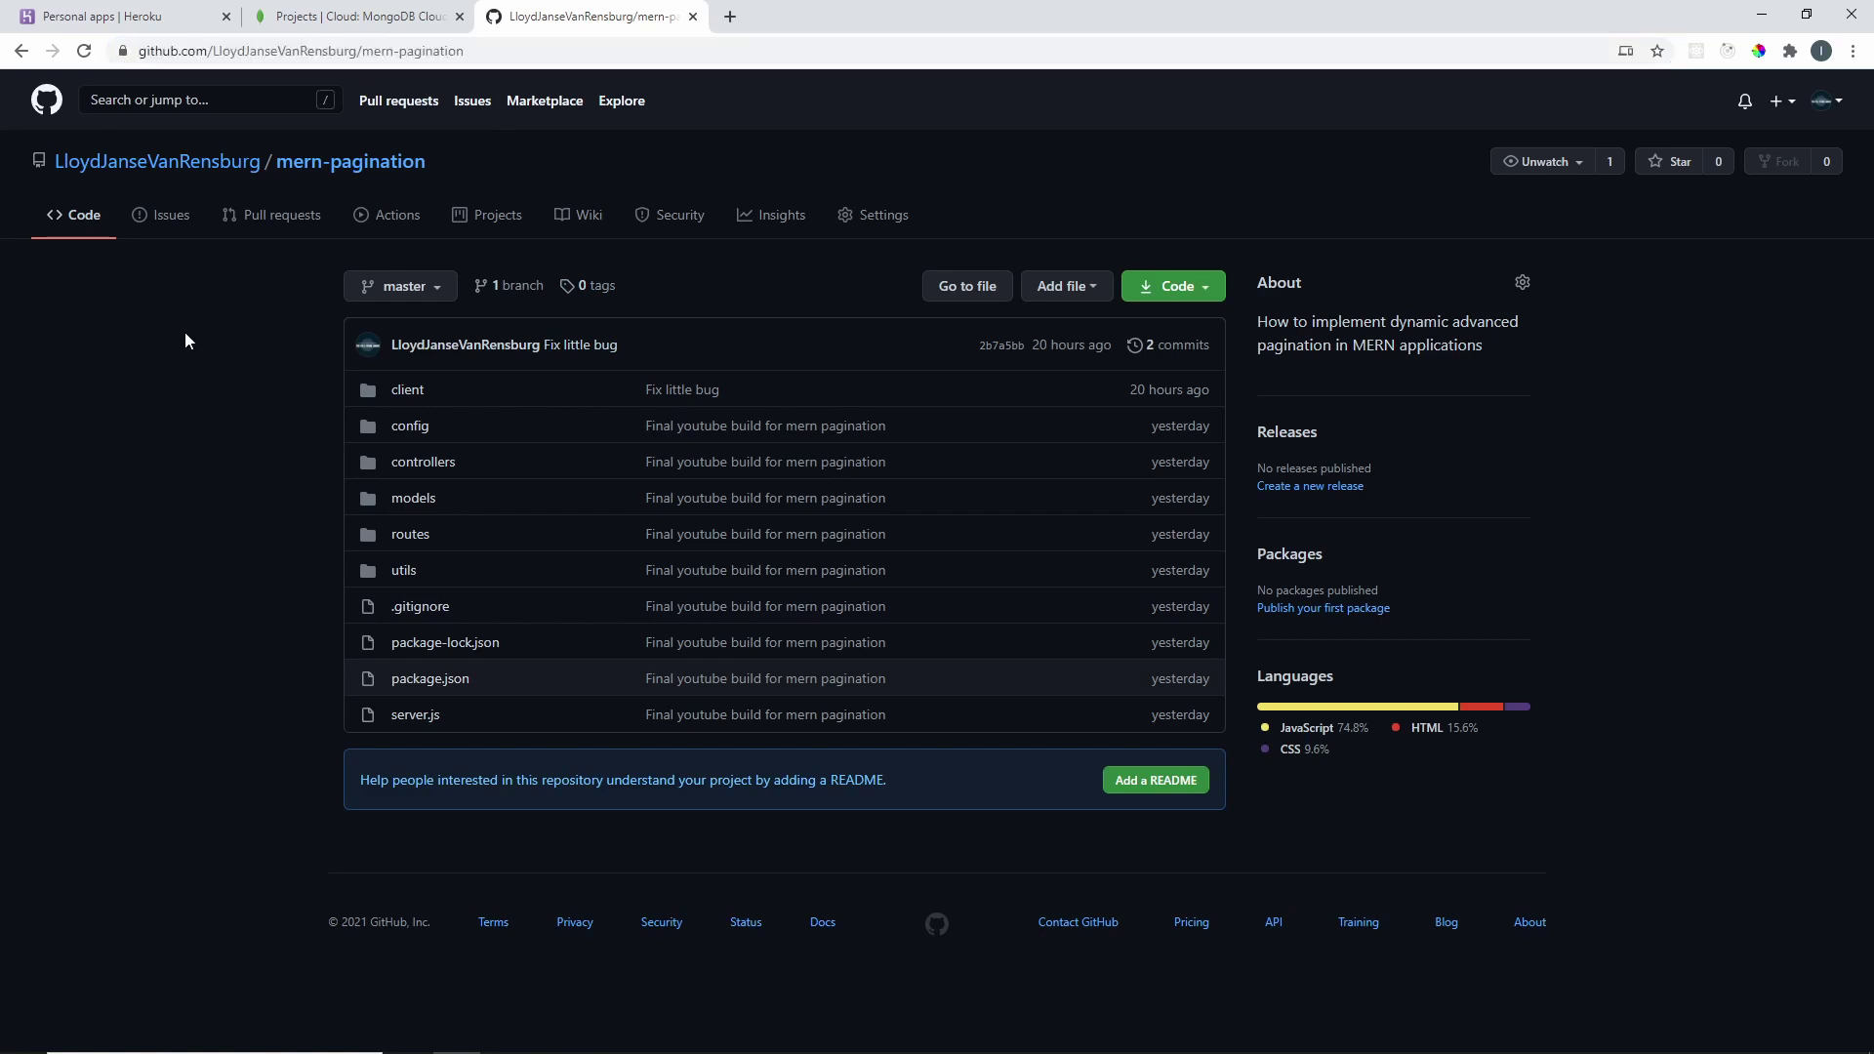
pyautogui.click(1199, 285)
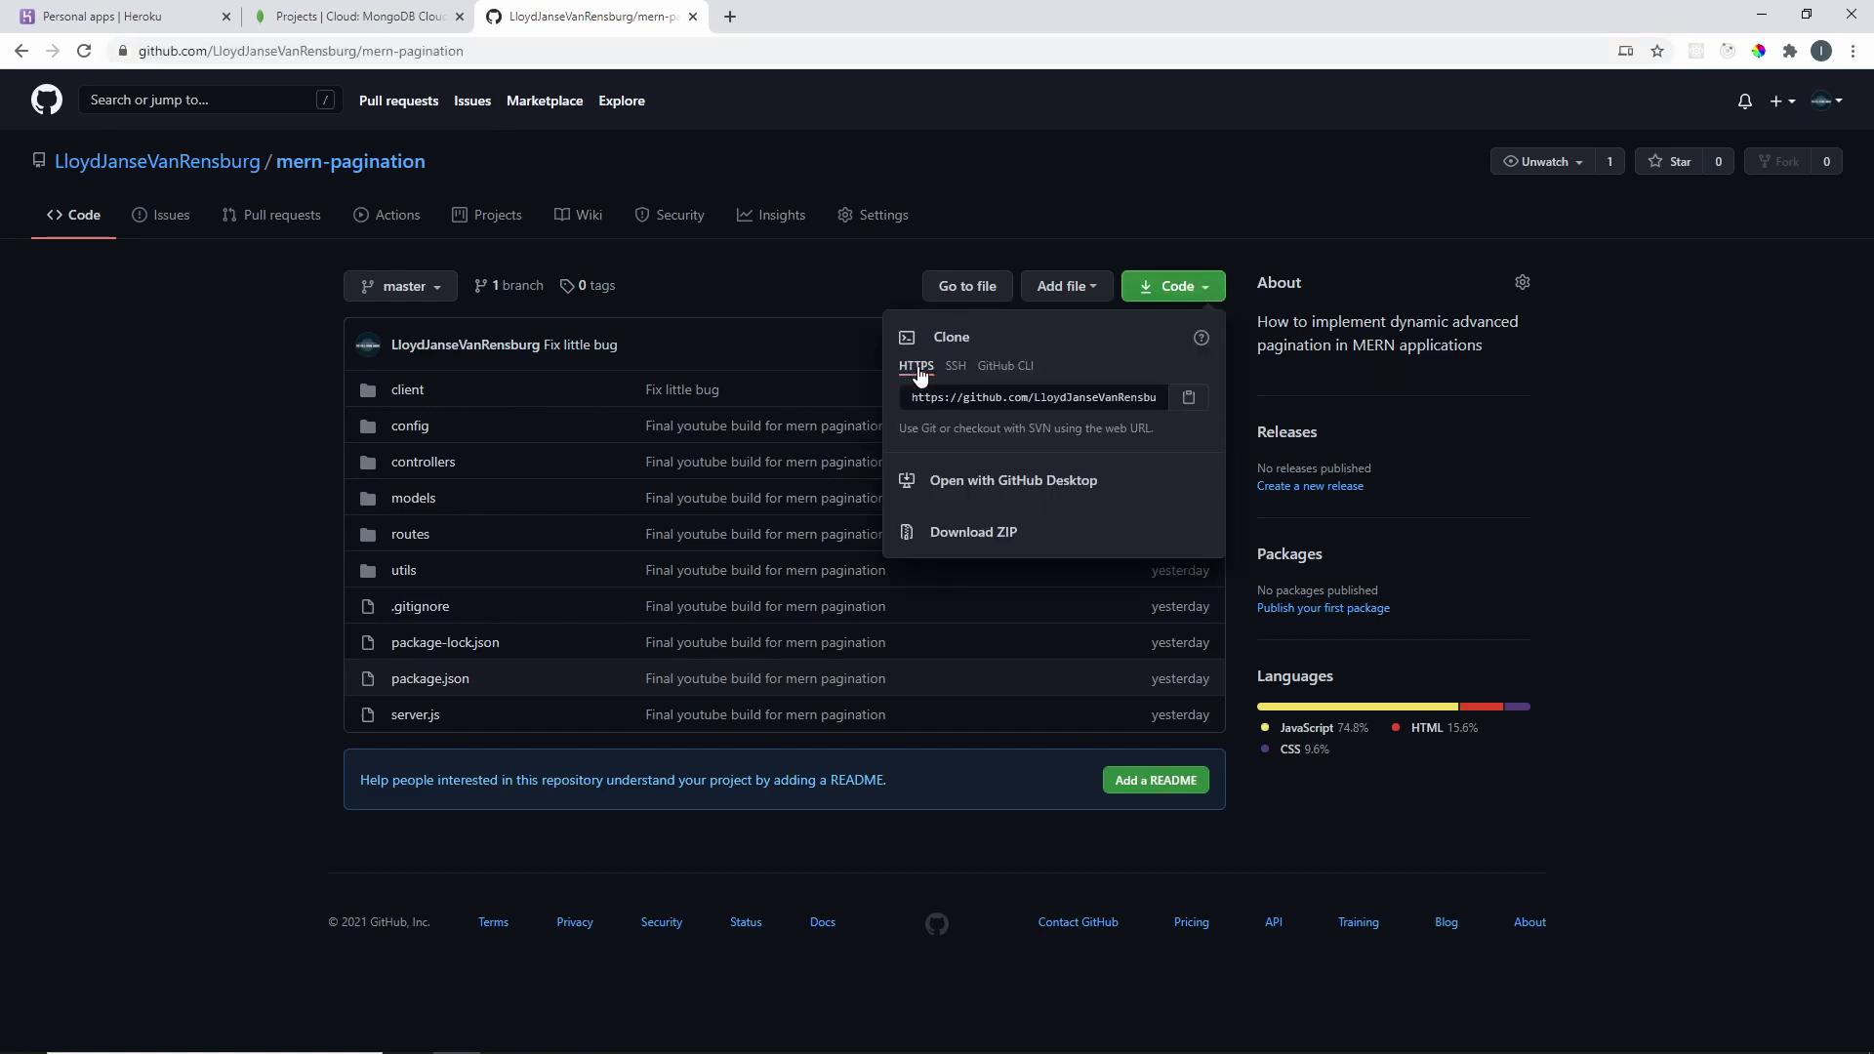
pyautogui.click(1184, 407)
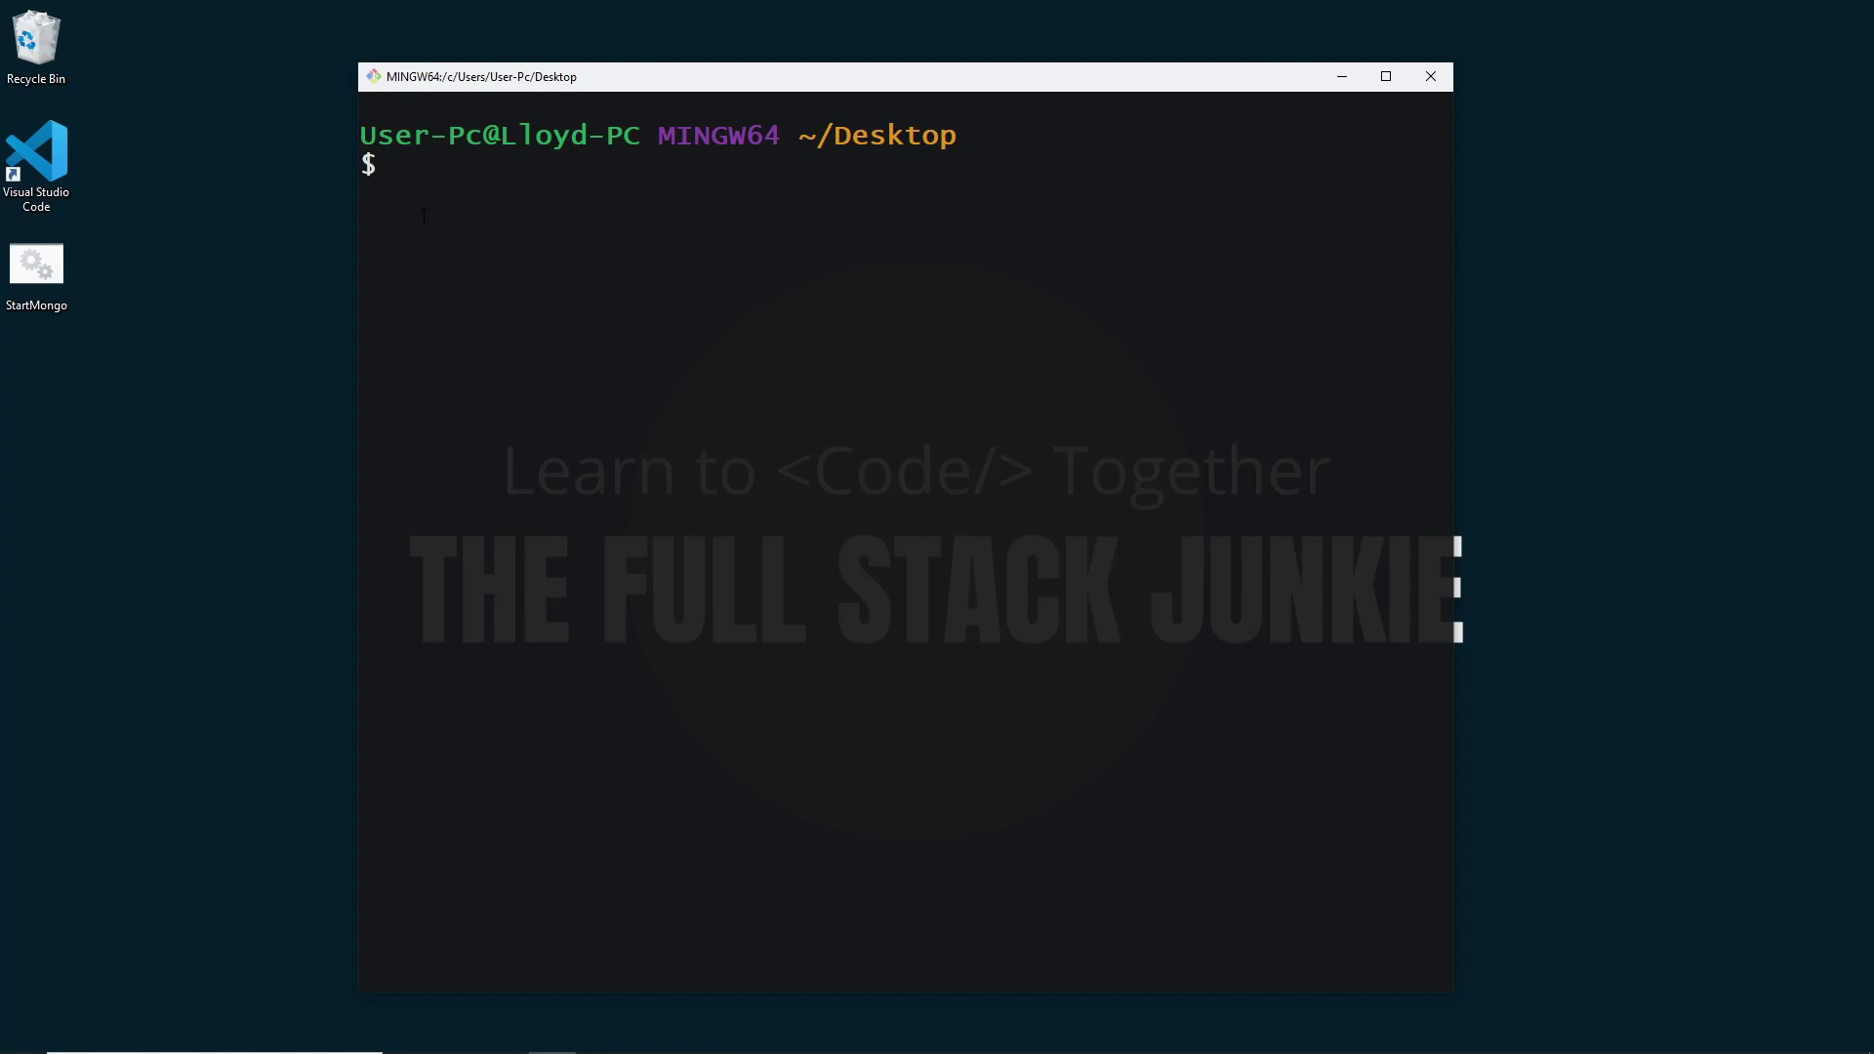
# - Run git clone with the pasted HTTPS URL to clone mern-pagination onto the Desktop
pyautogui.write('git clone')
pyautogui.rightClick(597, 164)
pyautogui.click(639, 225)
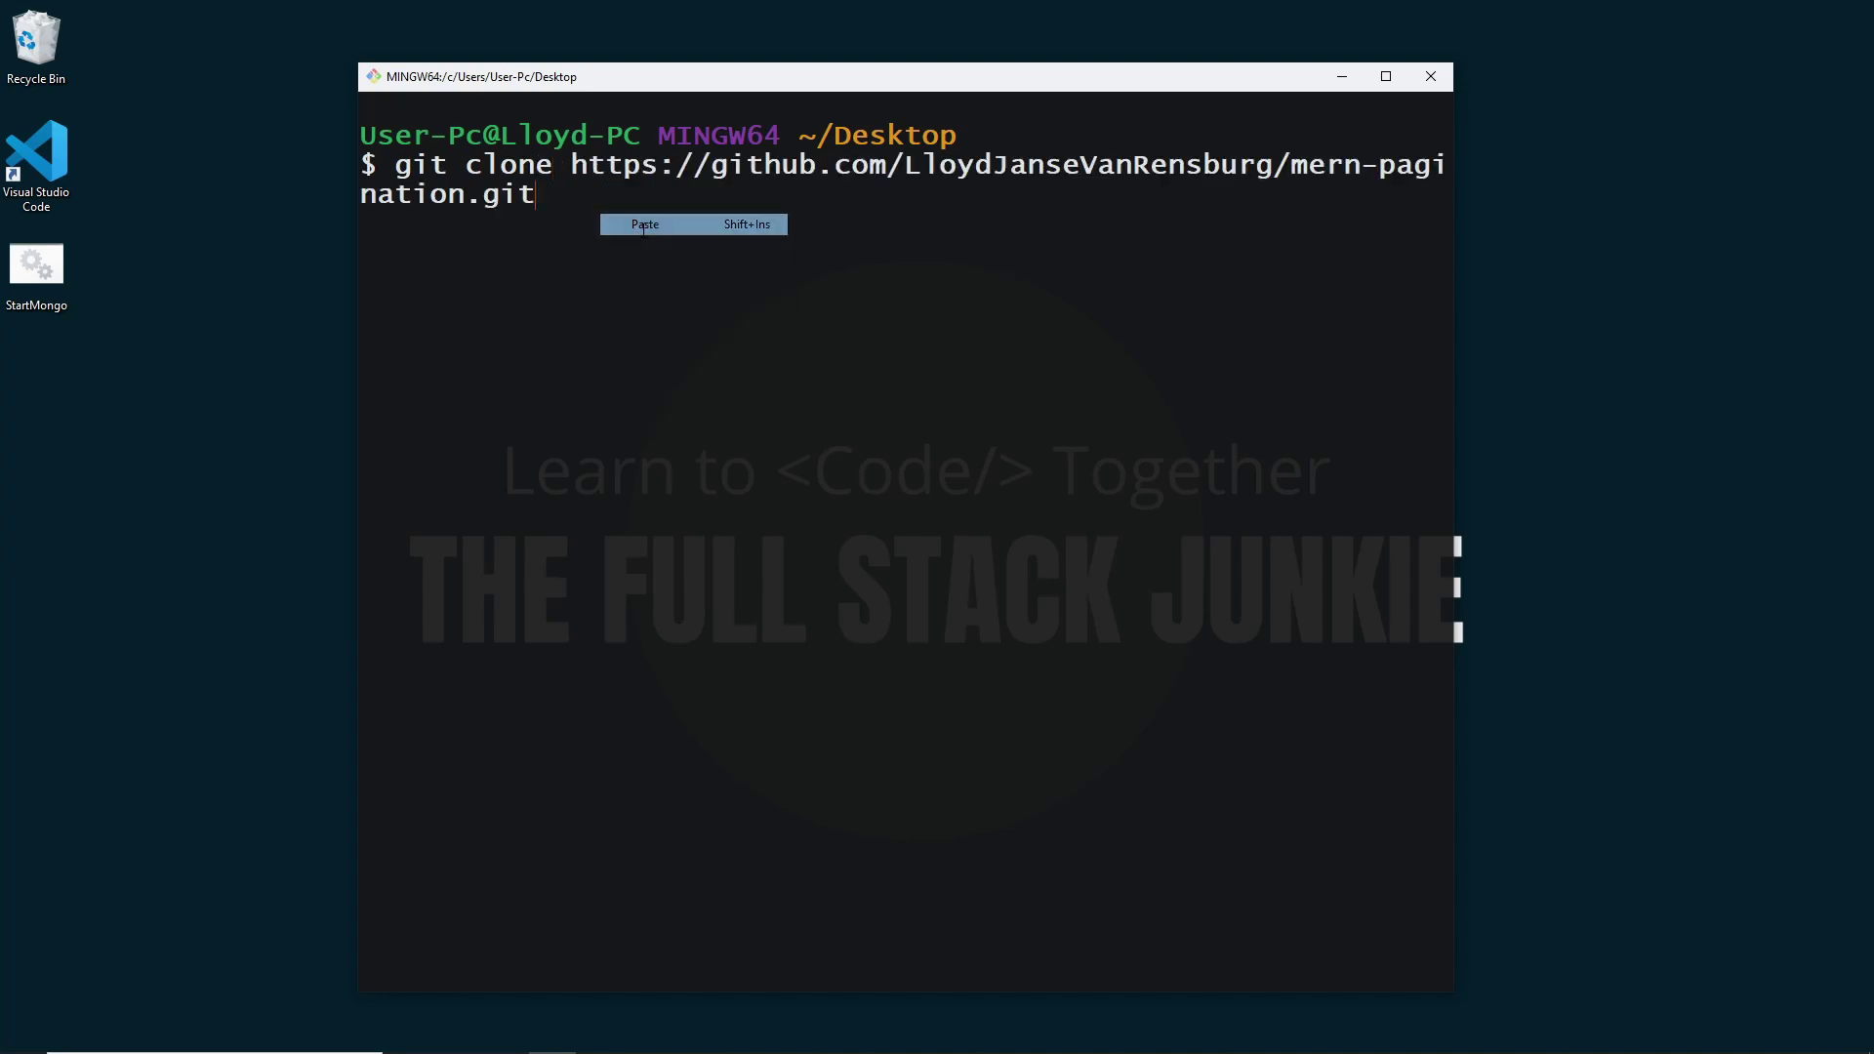
pyautogui.press('Return')
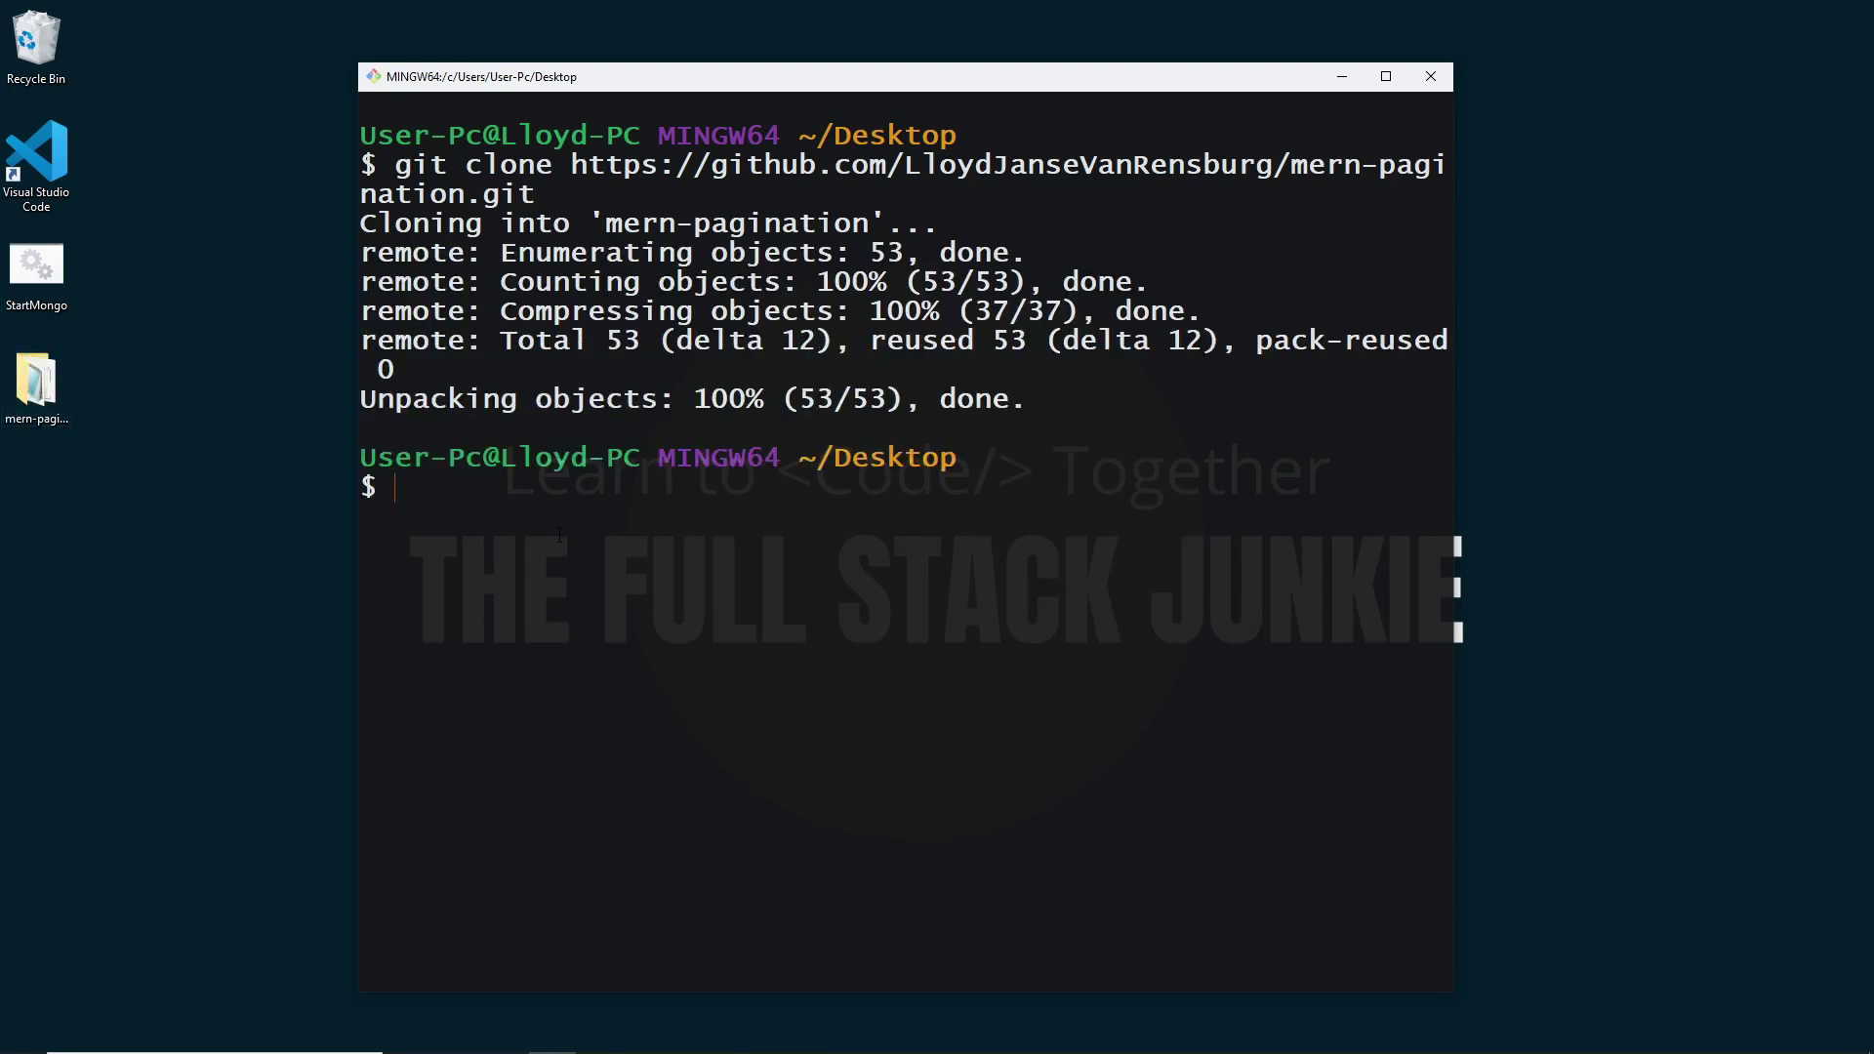
# - Clear the terminal, cd into mern-pagination/ and open it in VS Code with 'code .'
pyautogui.hotkey('ctrl', 'l')
pyautogui.write('cd ')
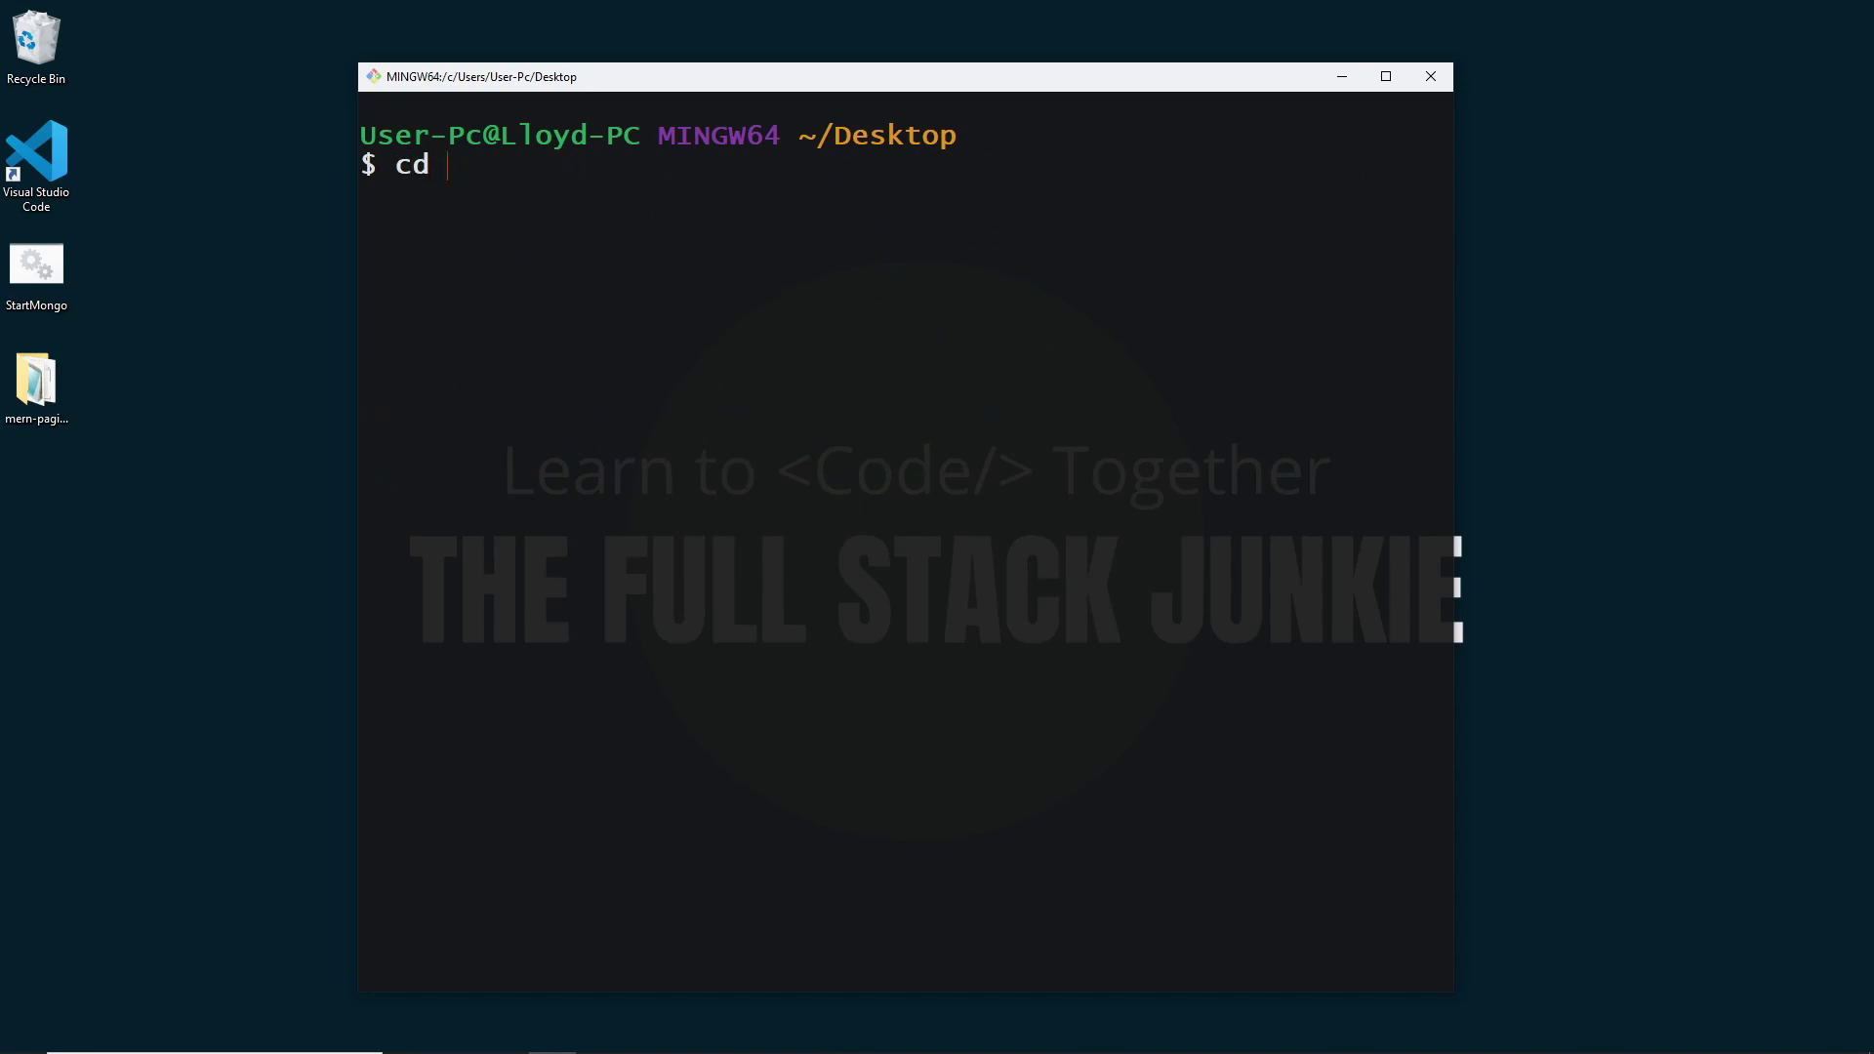
pyautogui.write('mern')
pyautogui.press('Tab')
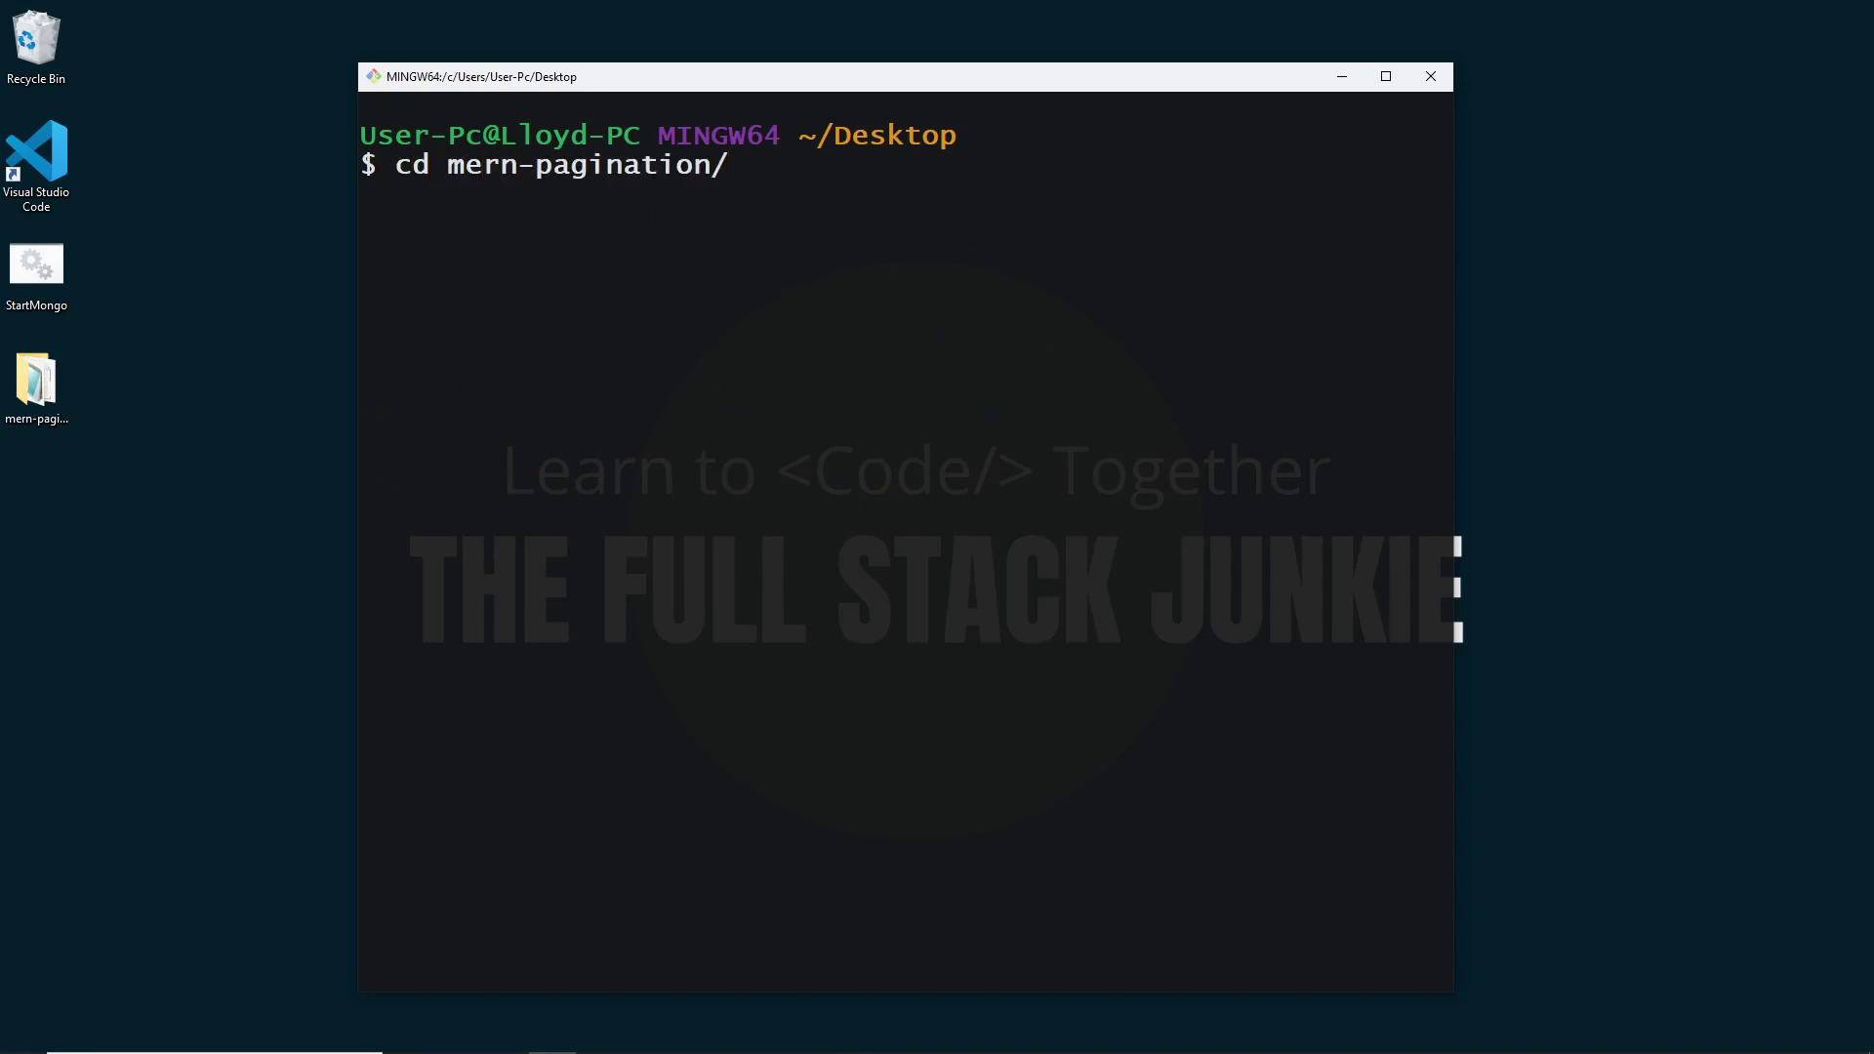
pyautogui.press('Return')
pyautogui.write('code')
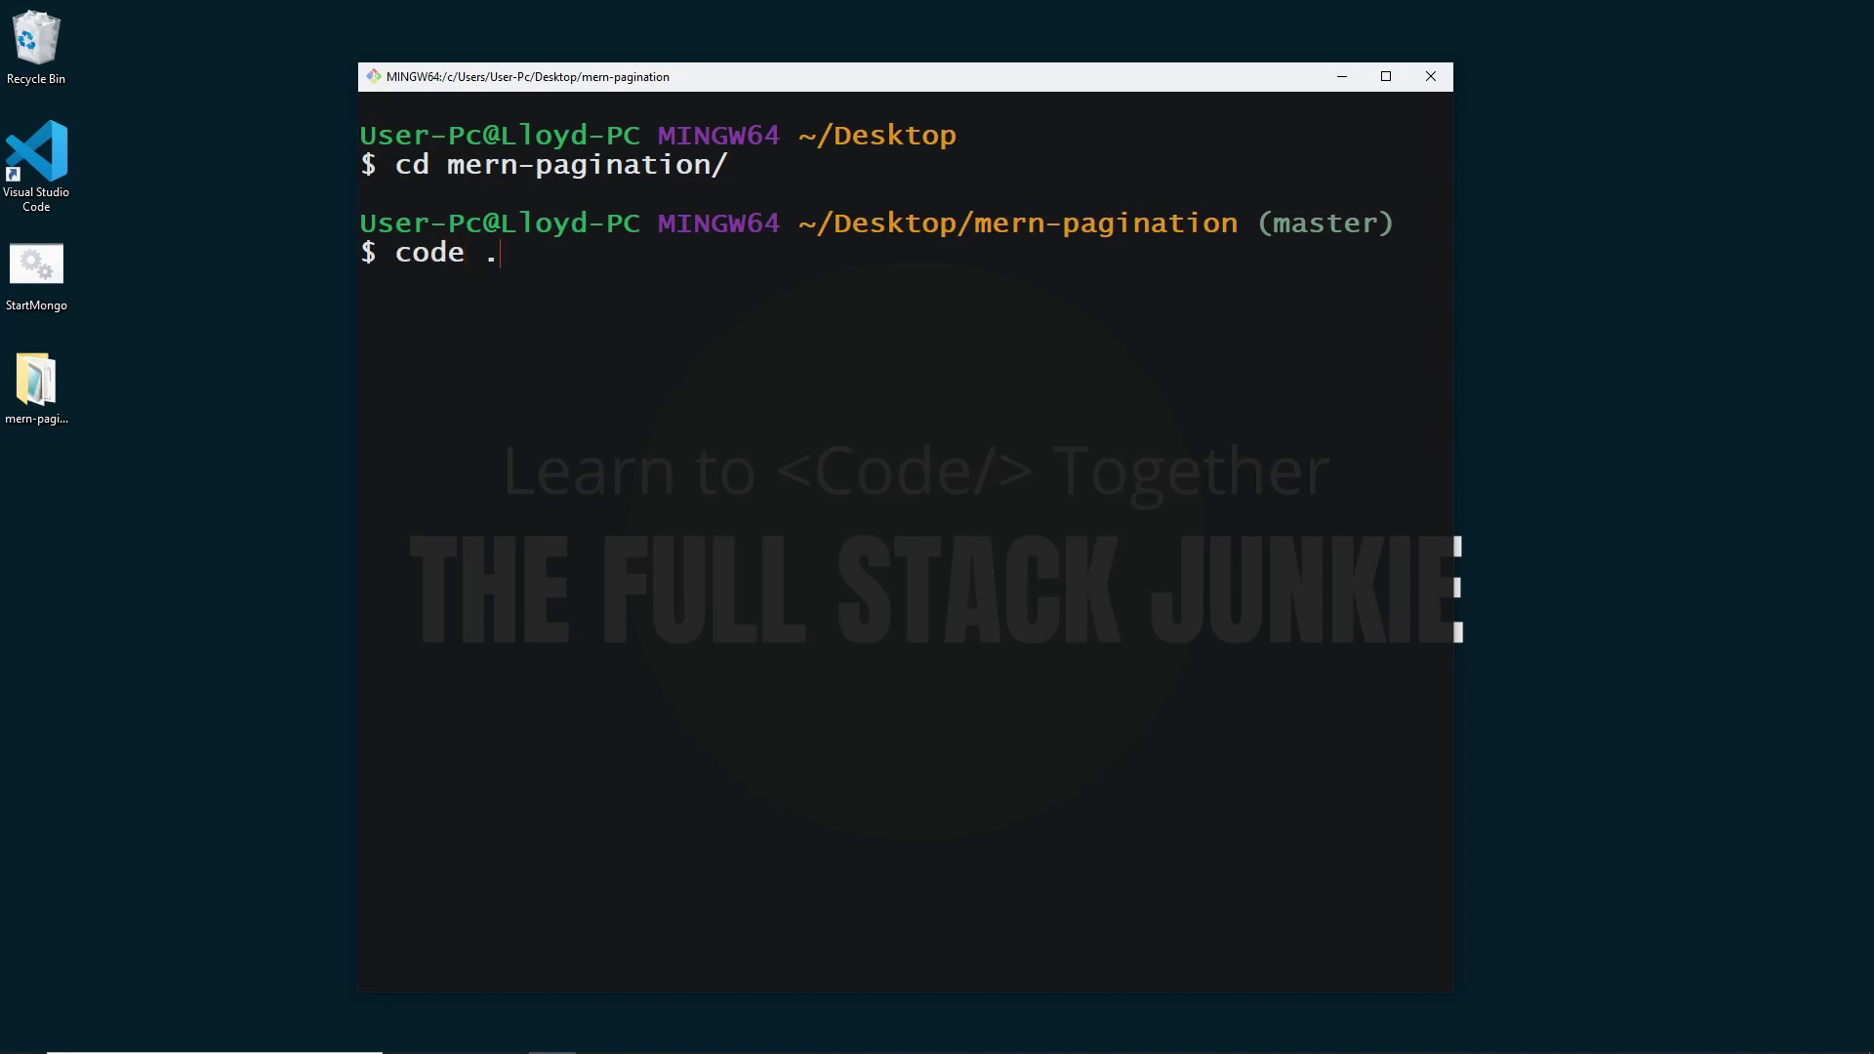
pyautogui.write('.')
pyautogui.press('Return')
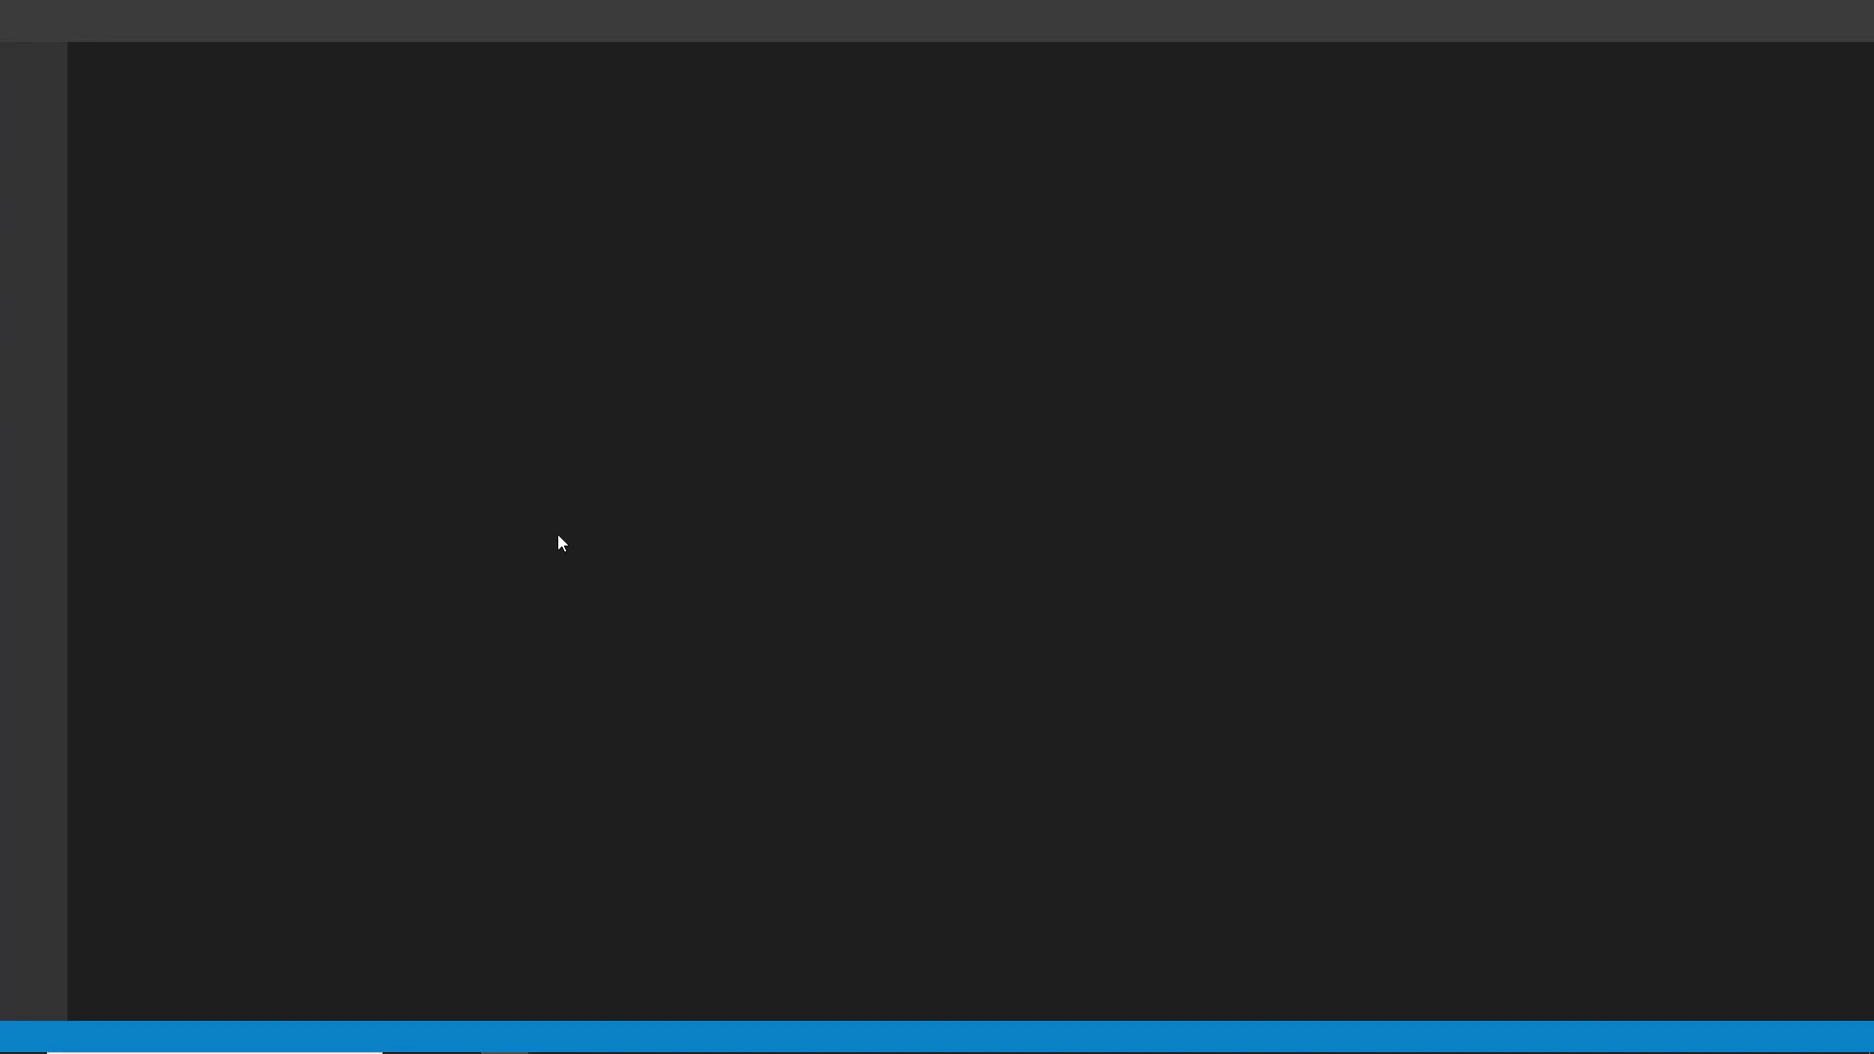
# - Close the welcome page and open utils/posts.json in the editor
pyautogui.click(492, 70)
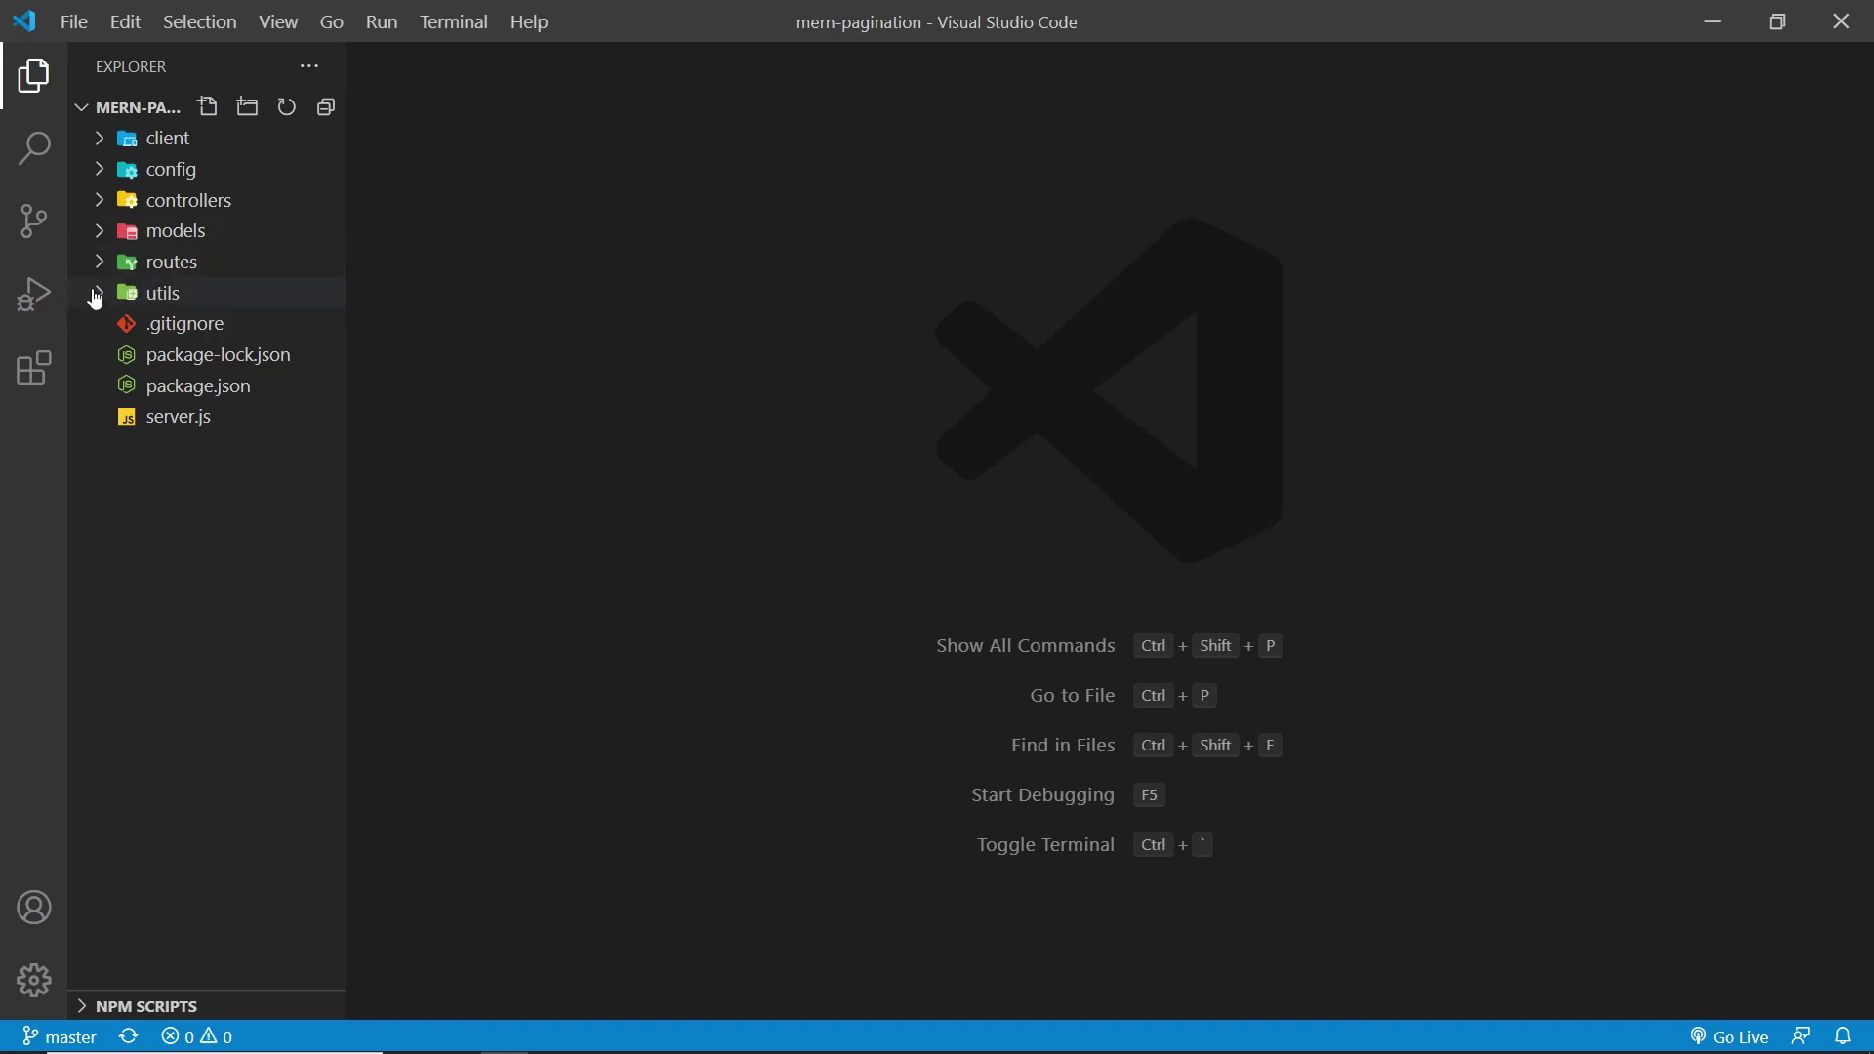
pyautogui.click(98, 295)
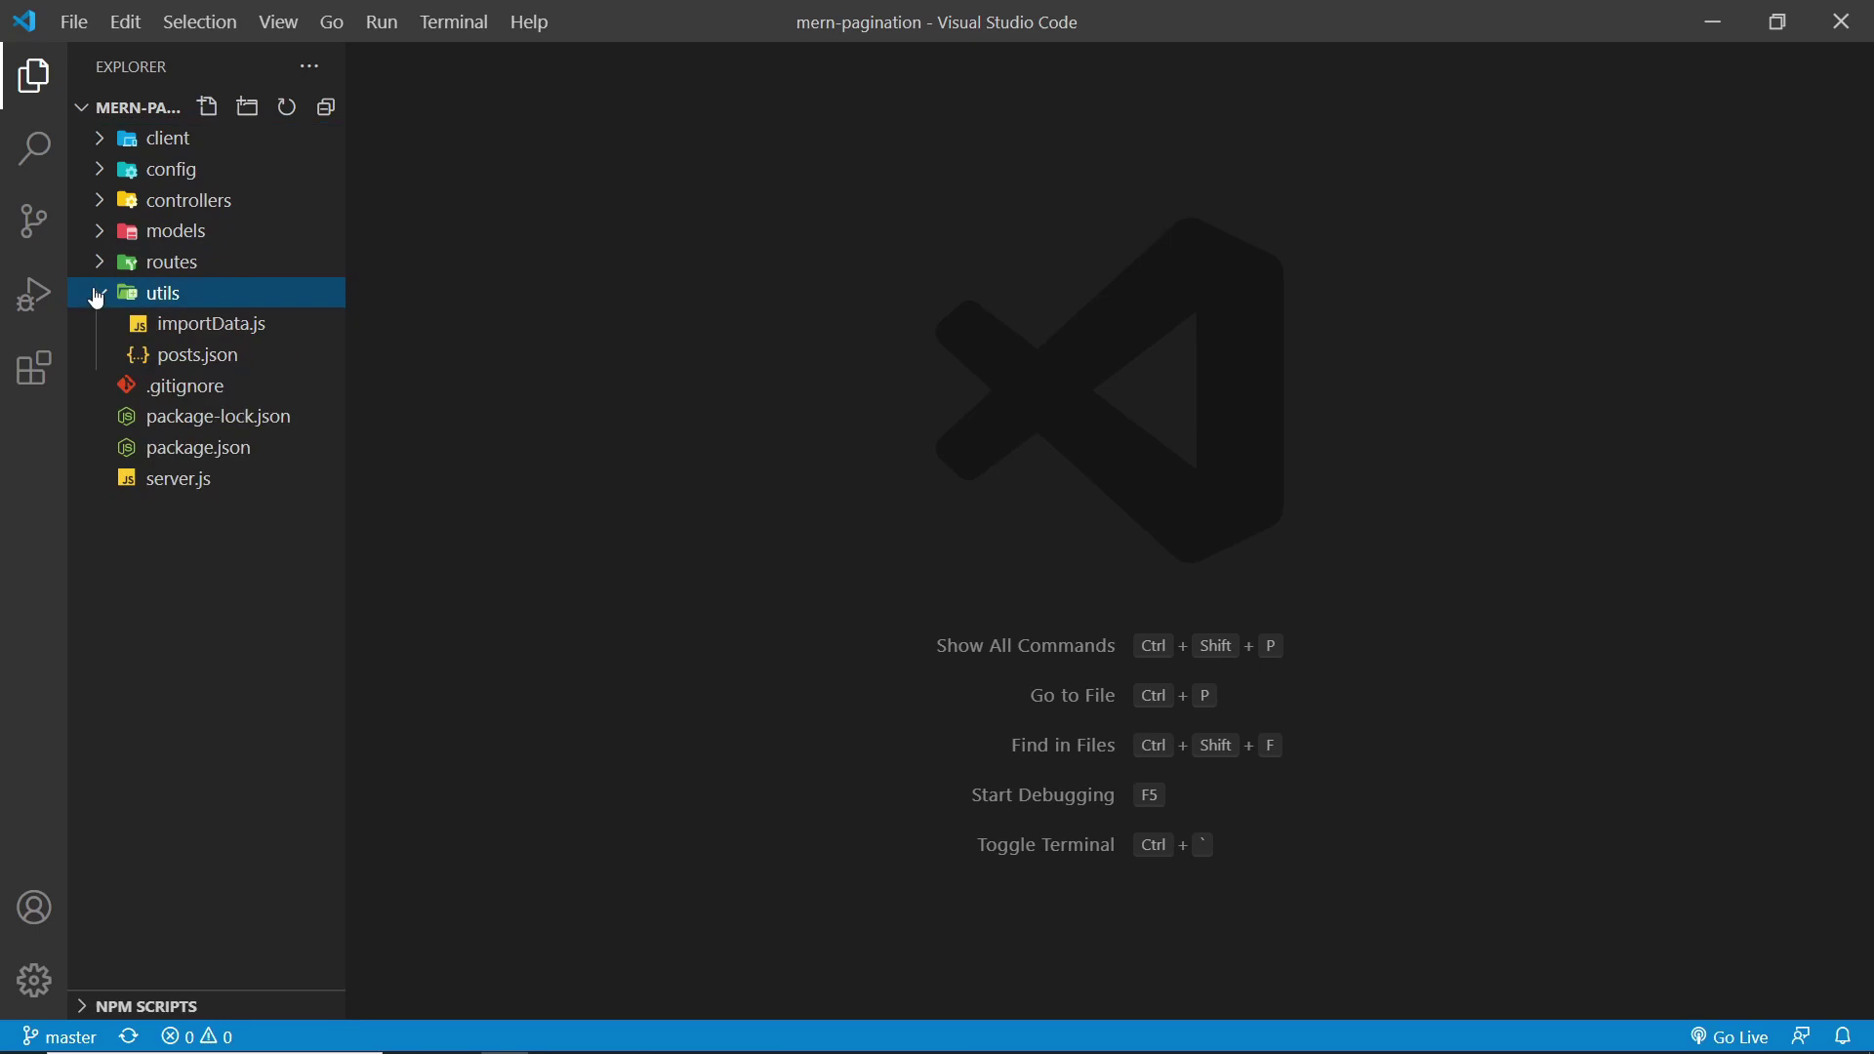
pyautogui.click(228, 363)
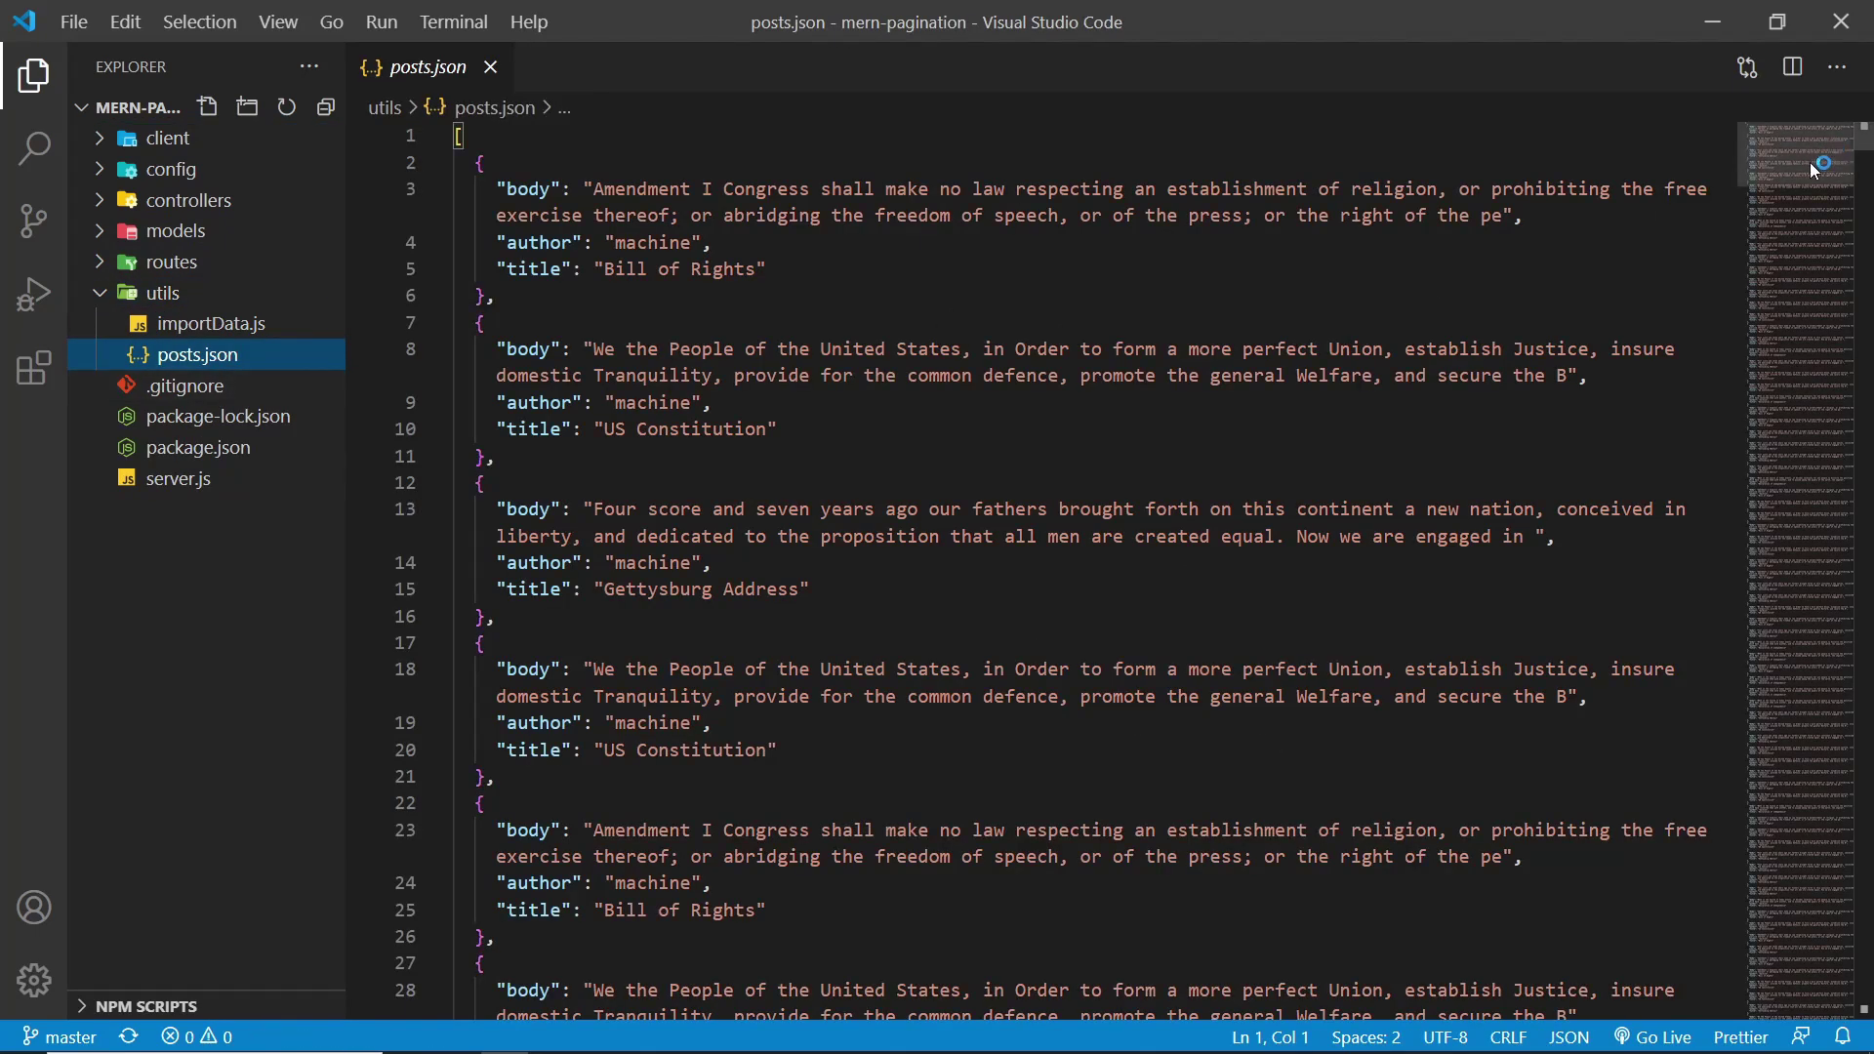
pyautogui.moveTo(1817, 170); pyautogui.dragTo(1772, 132)
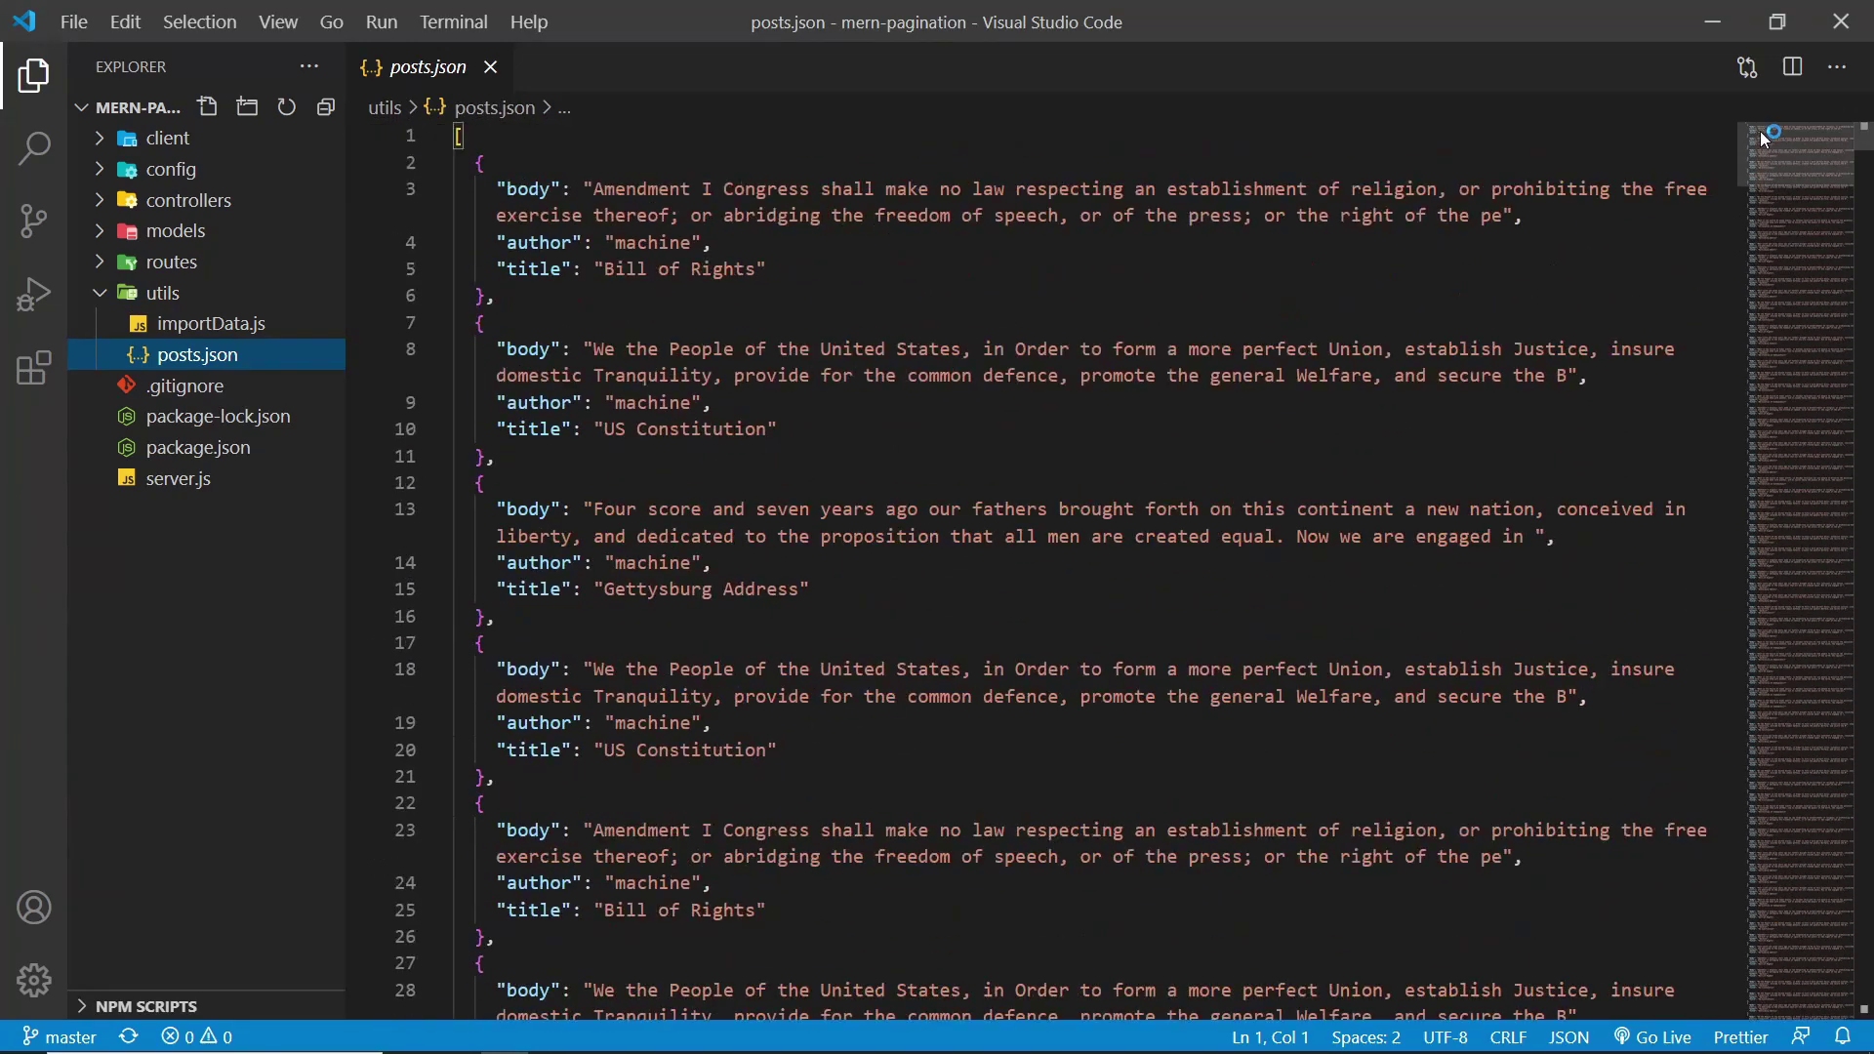
pyautogui.click(160, 568)
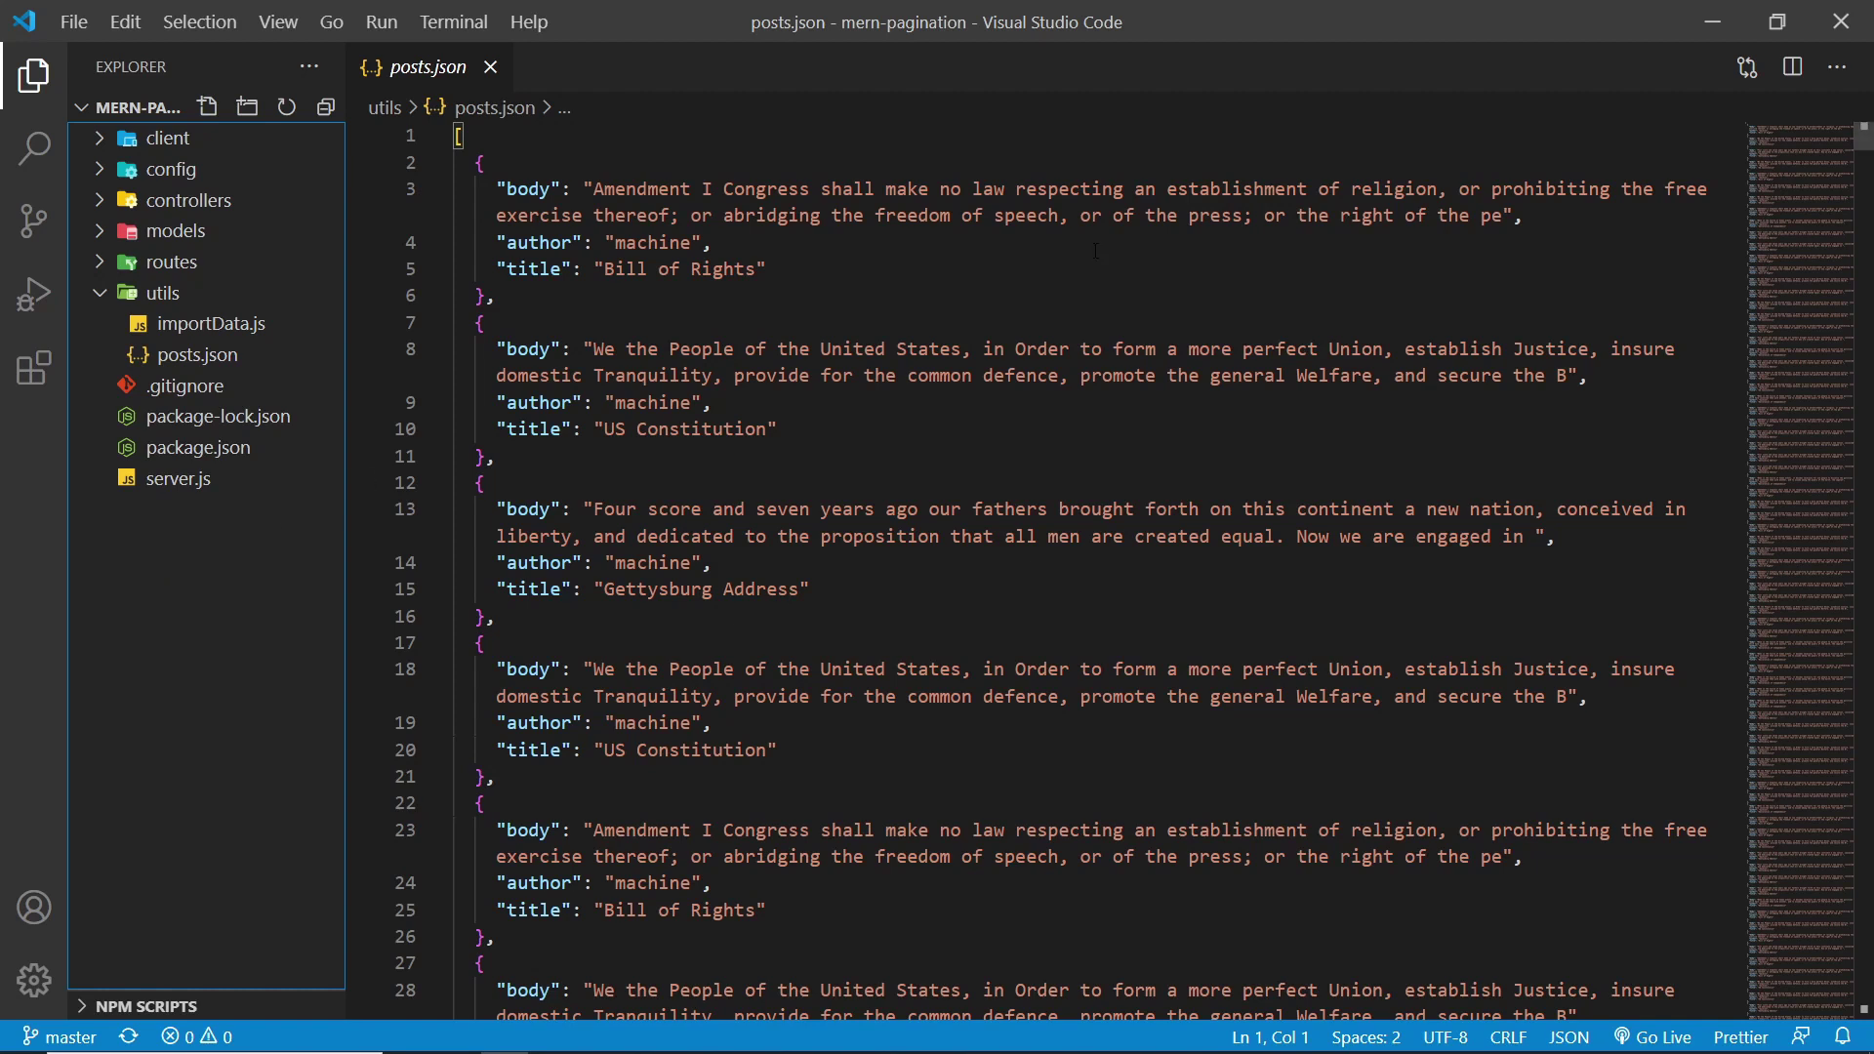
# - Minimize VS Code, clear the Git Bash screen, and bring Chrome back
pyautogui.click(1711, 14)
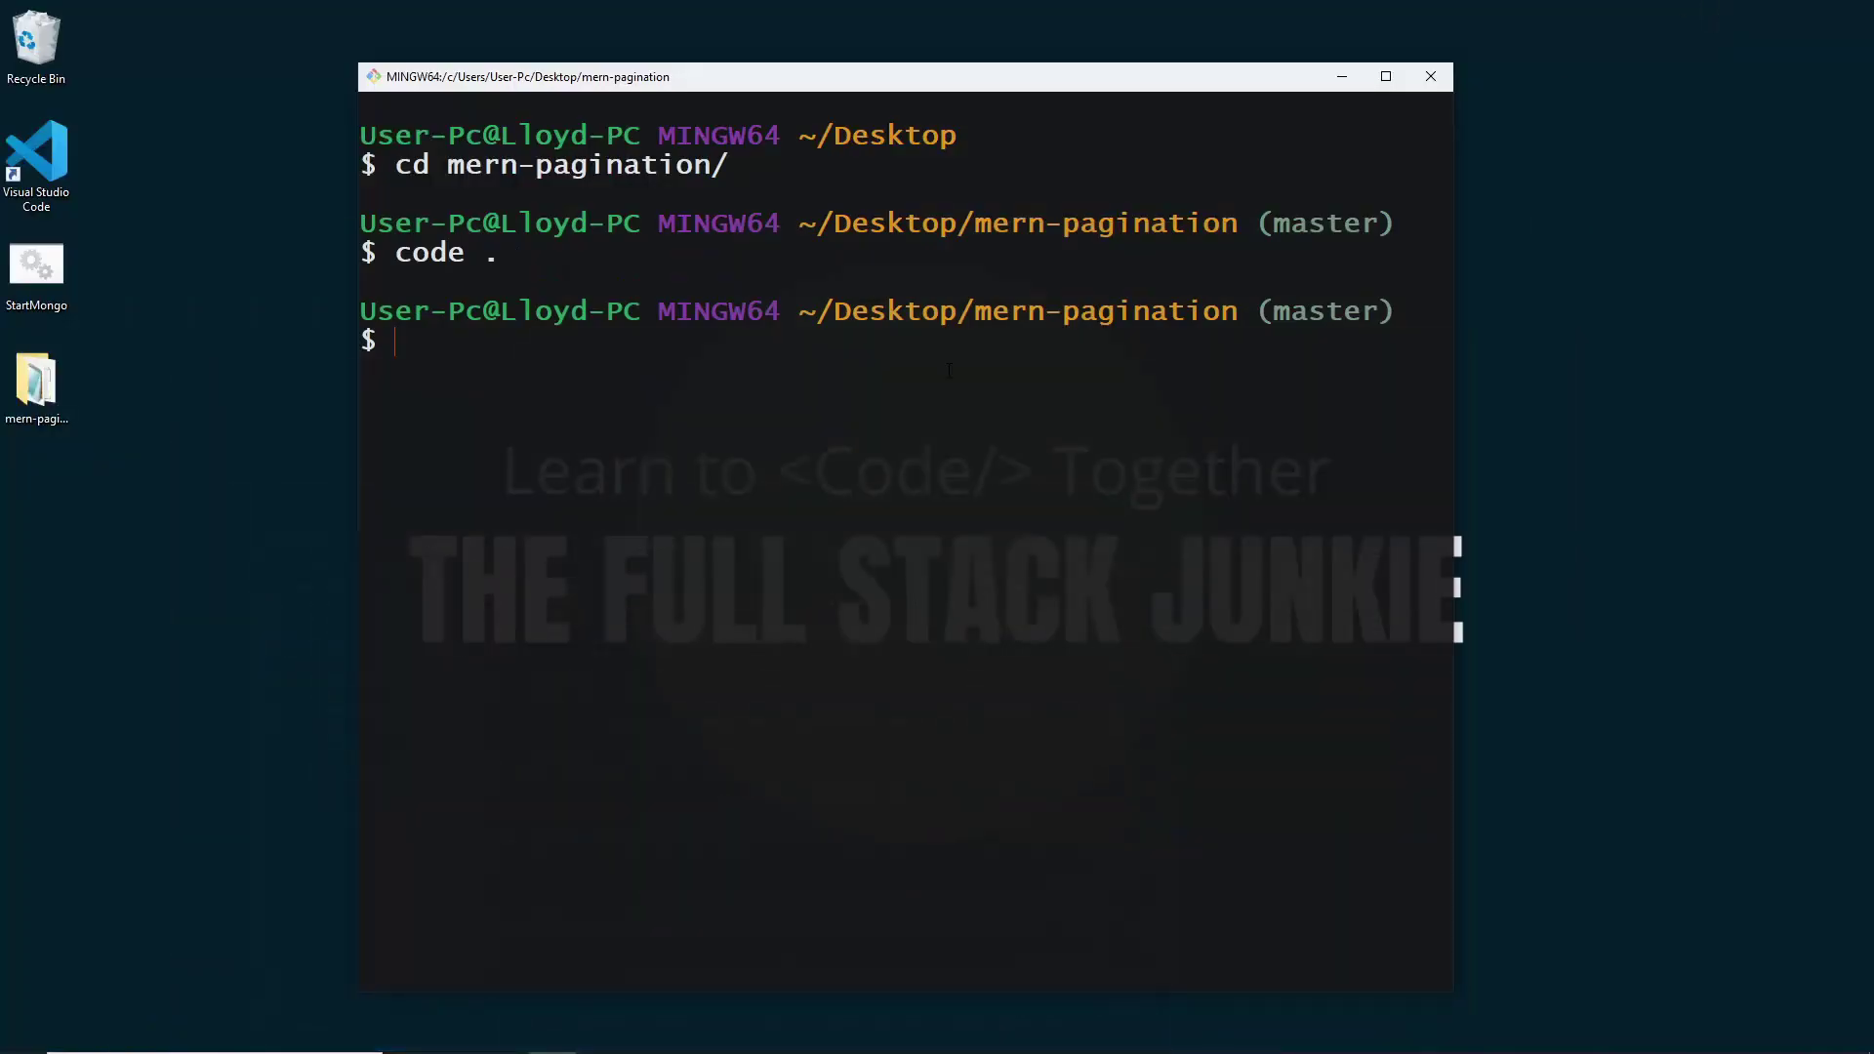
pyautogui.hotkey('ctrl', 'l')
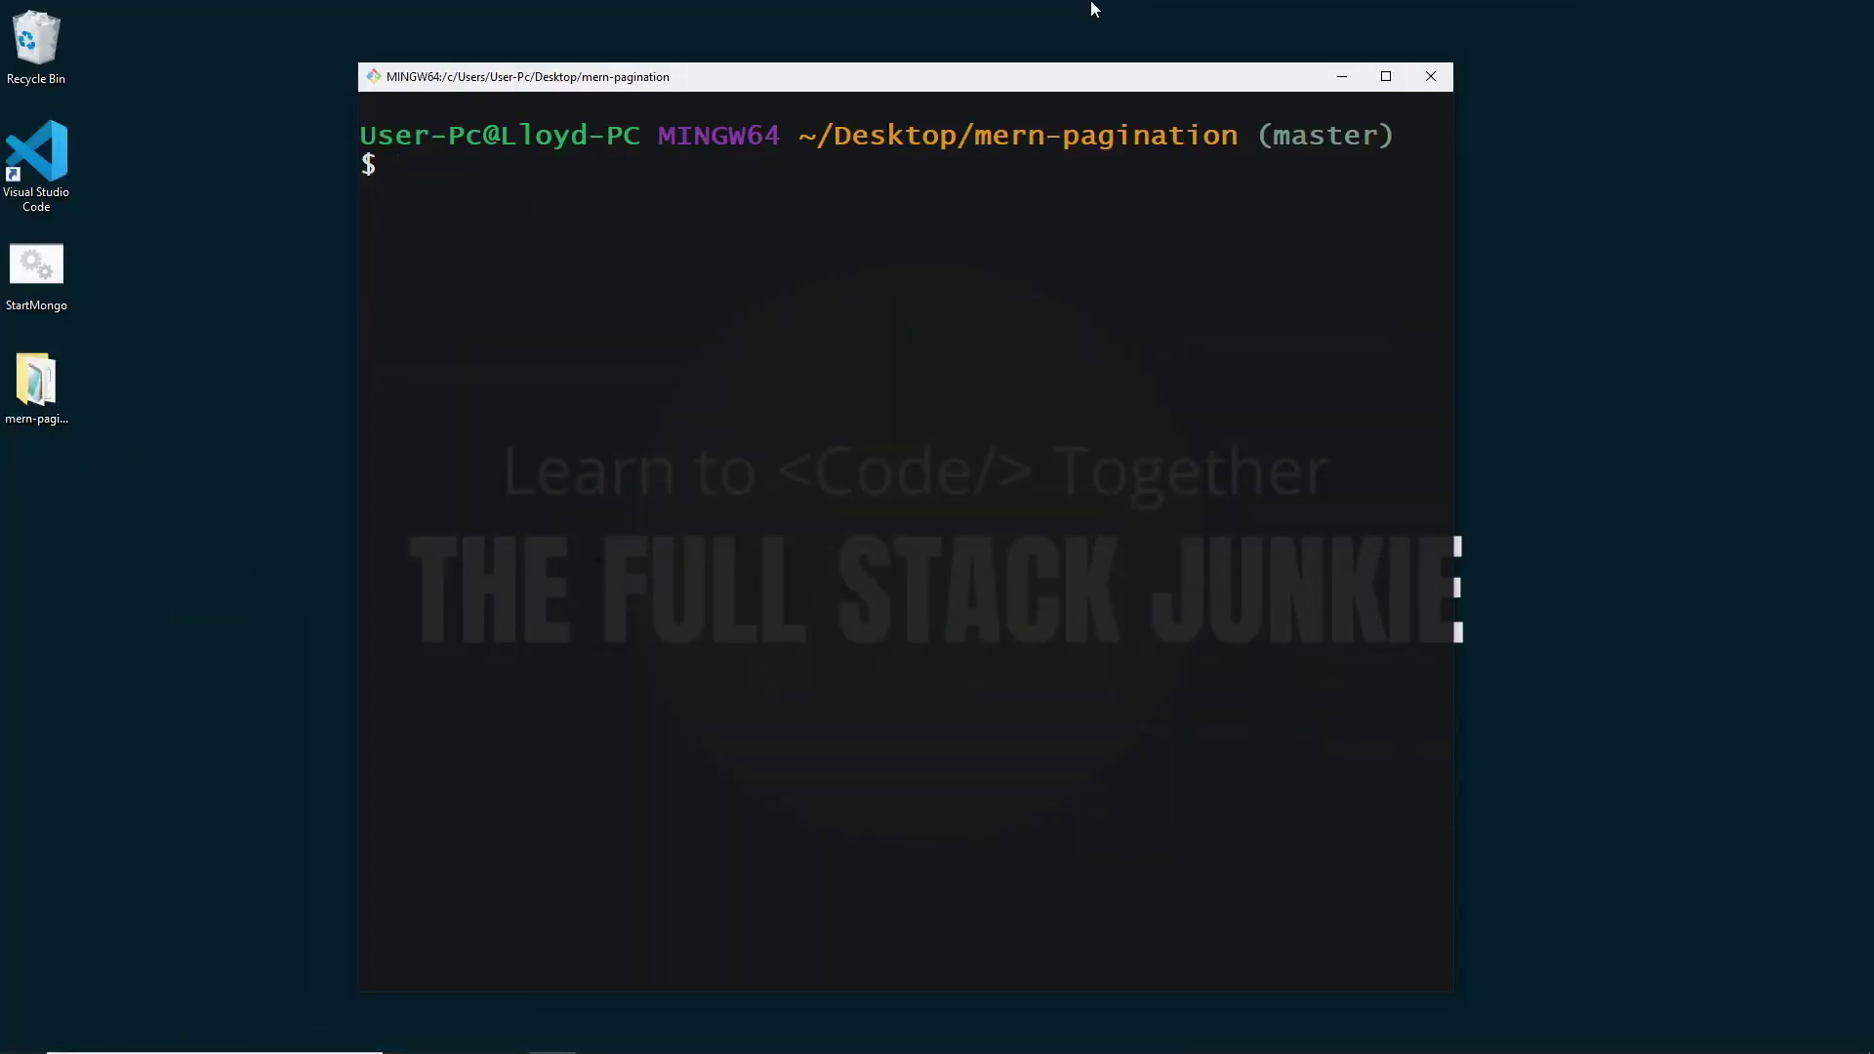
pyautogui.click(449, 1036)
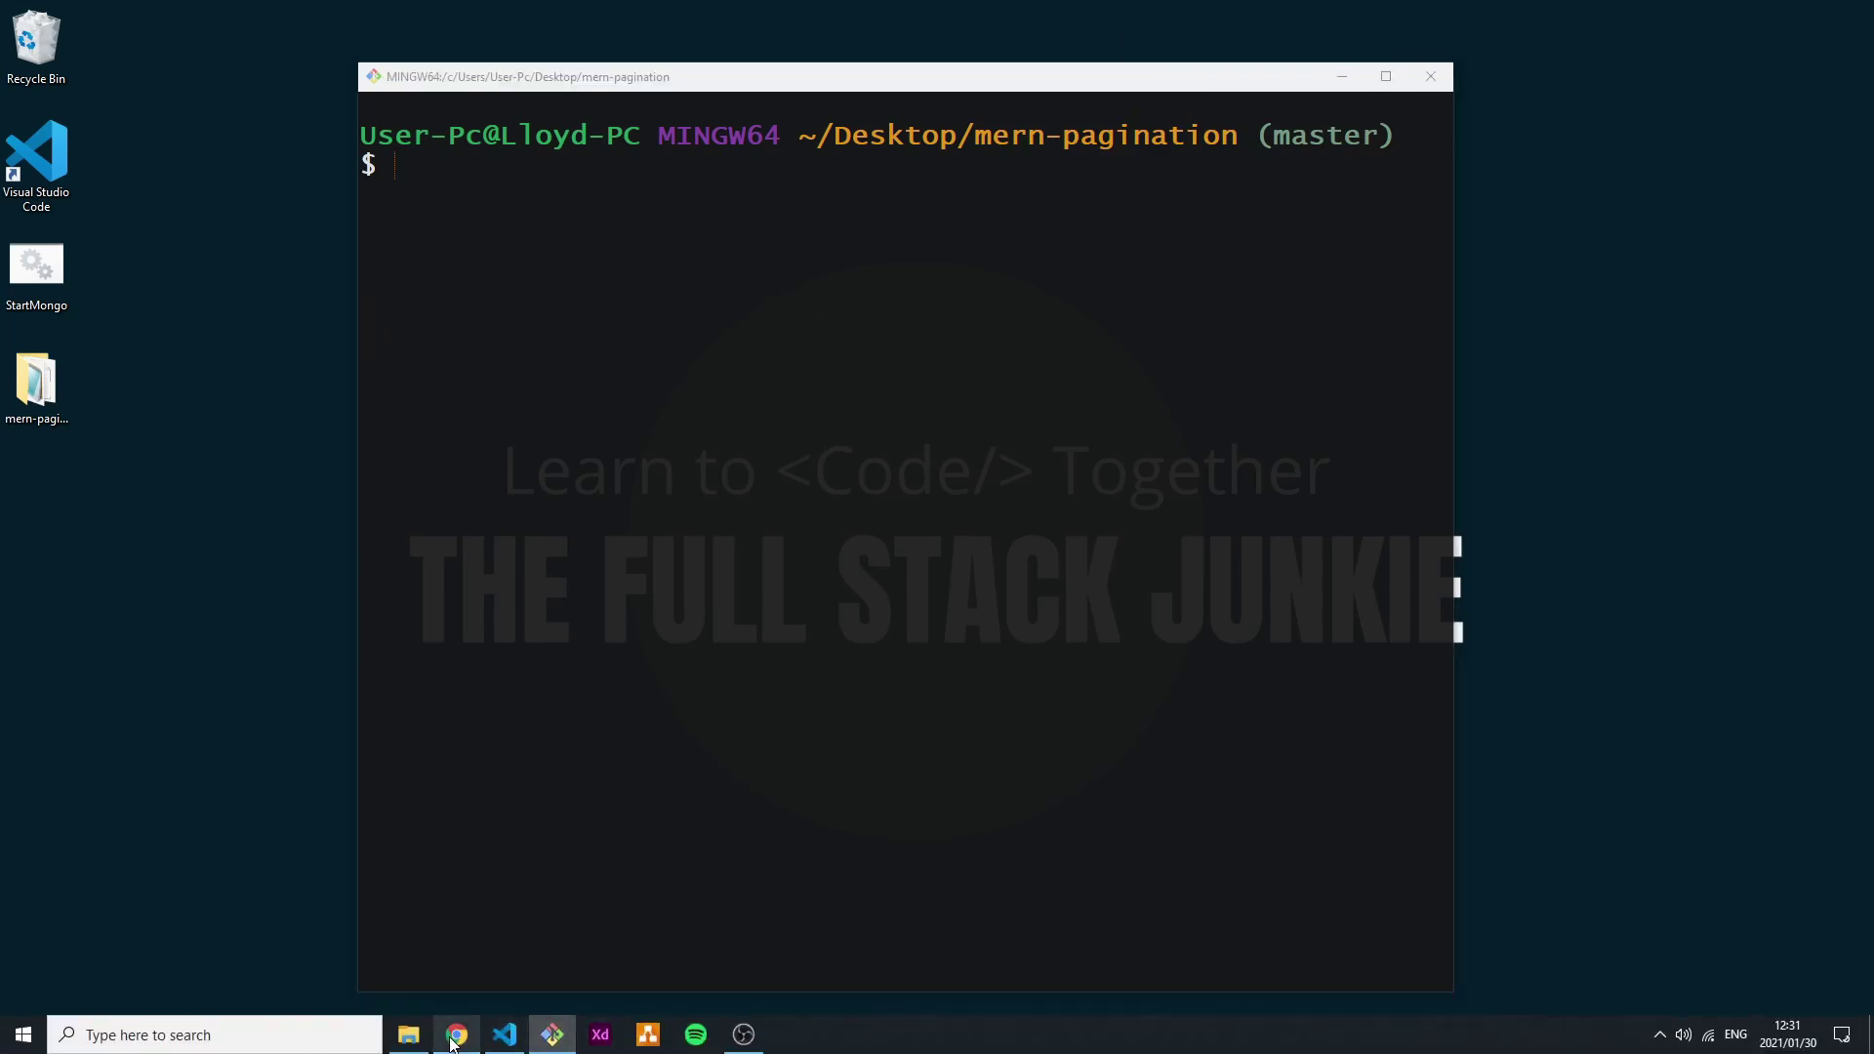
# - Create a MongoDB Cloud project named 'mern-pagination' without adding members
pyautogui.click(252, 22)
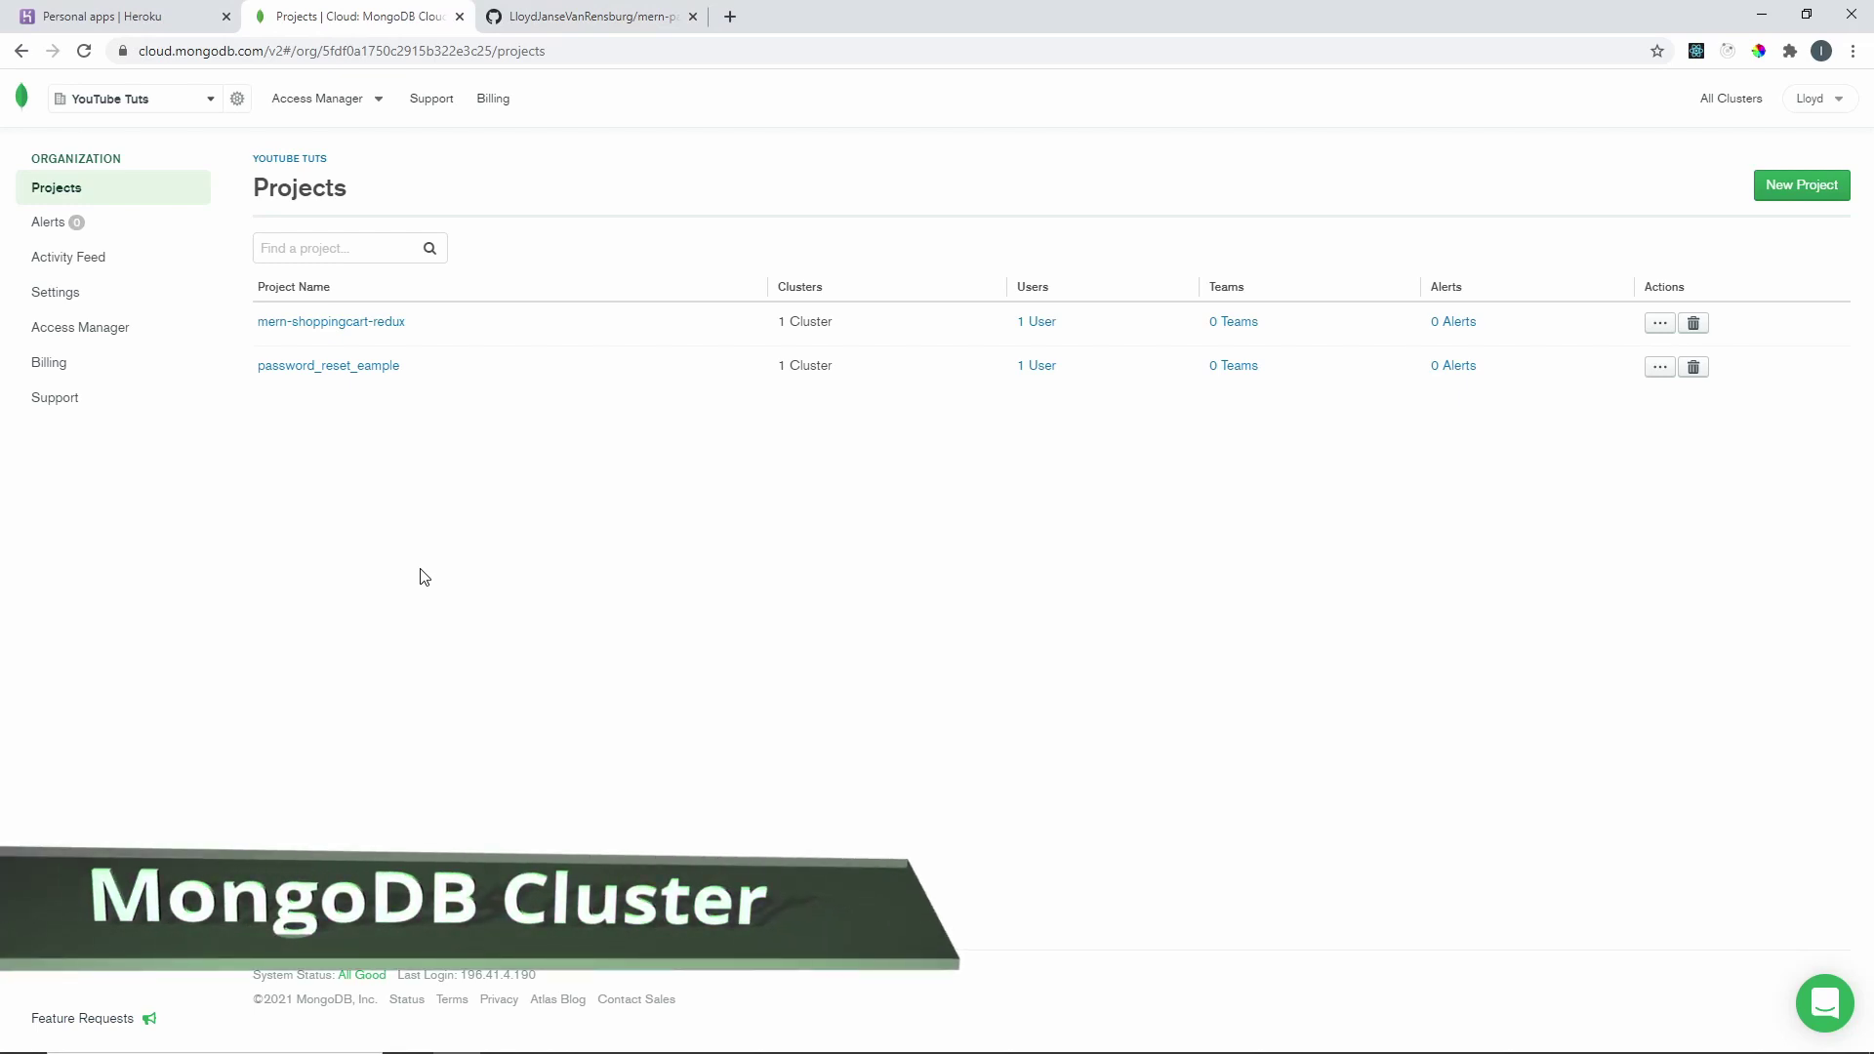
pyautogui.click(1801, 187)
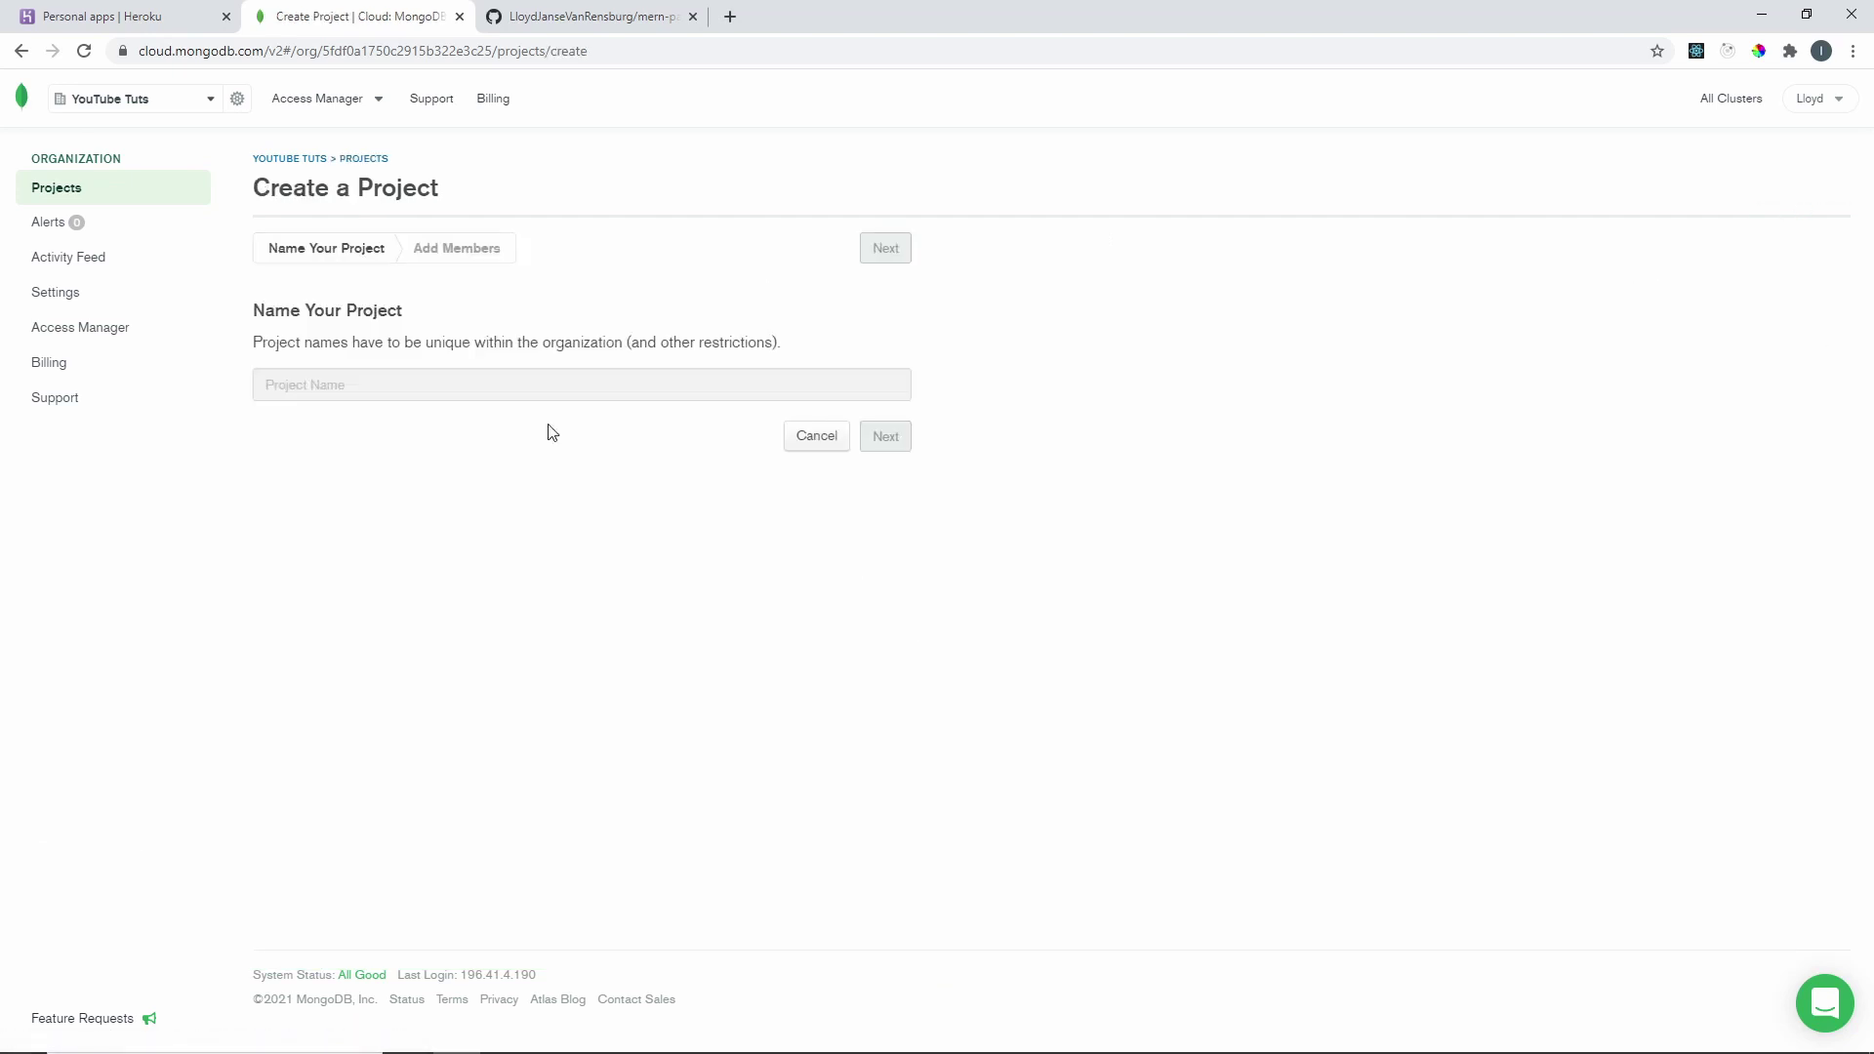
pyautogui.write('mern-pagination')
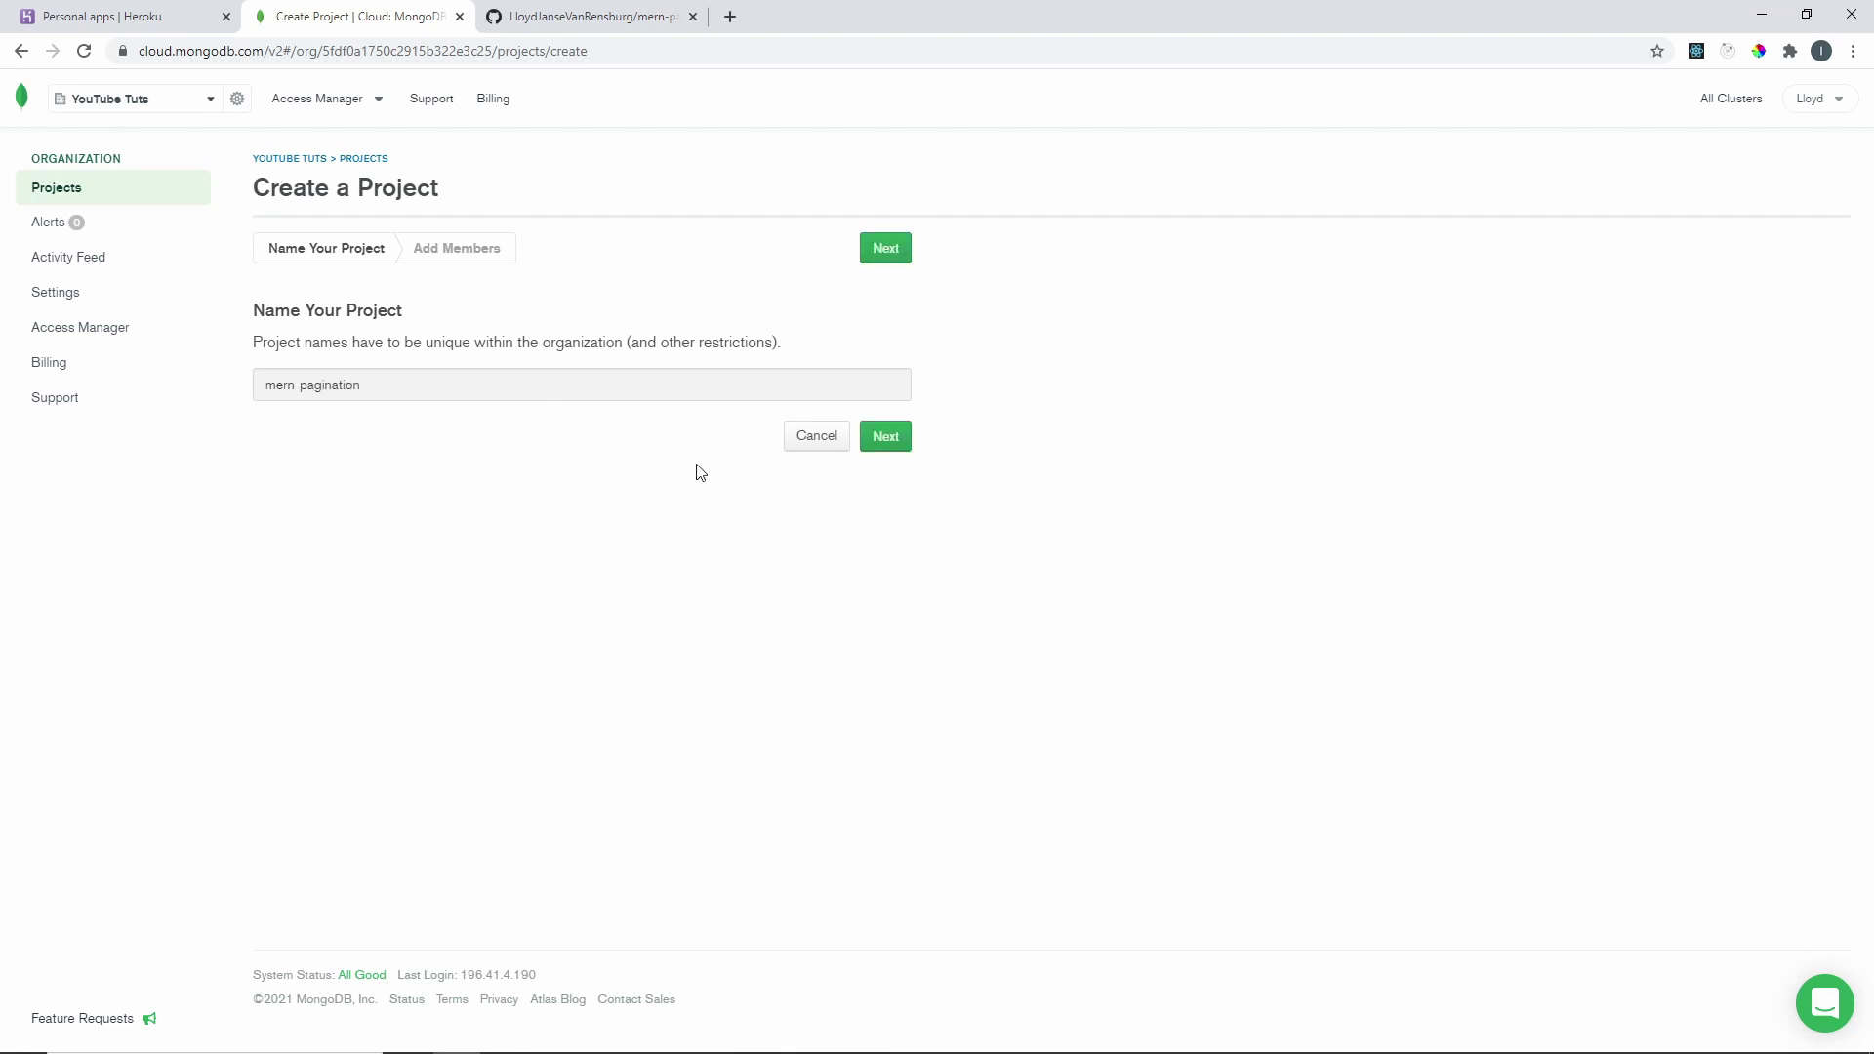
pyautogui.click(884, 444)
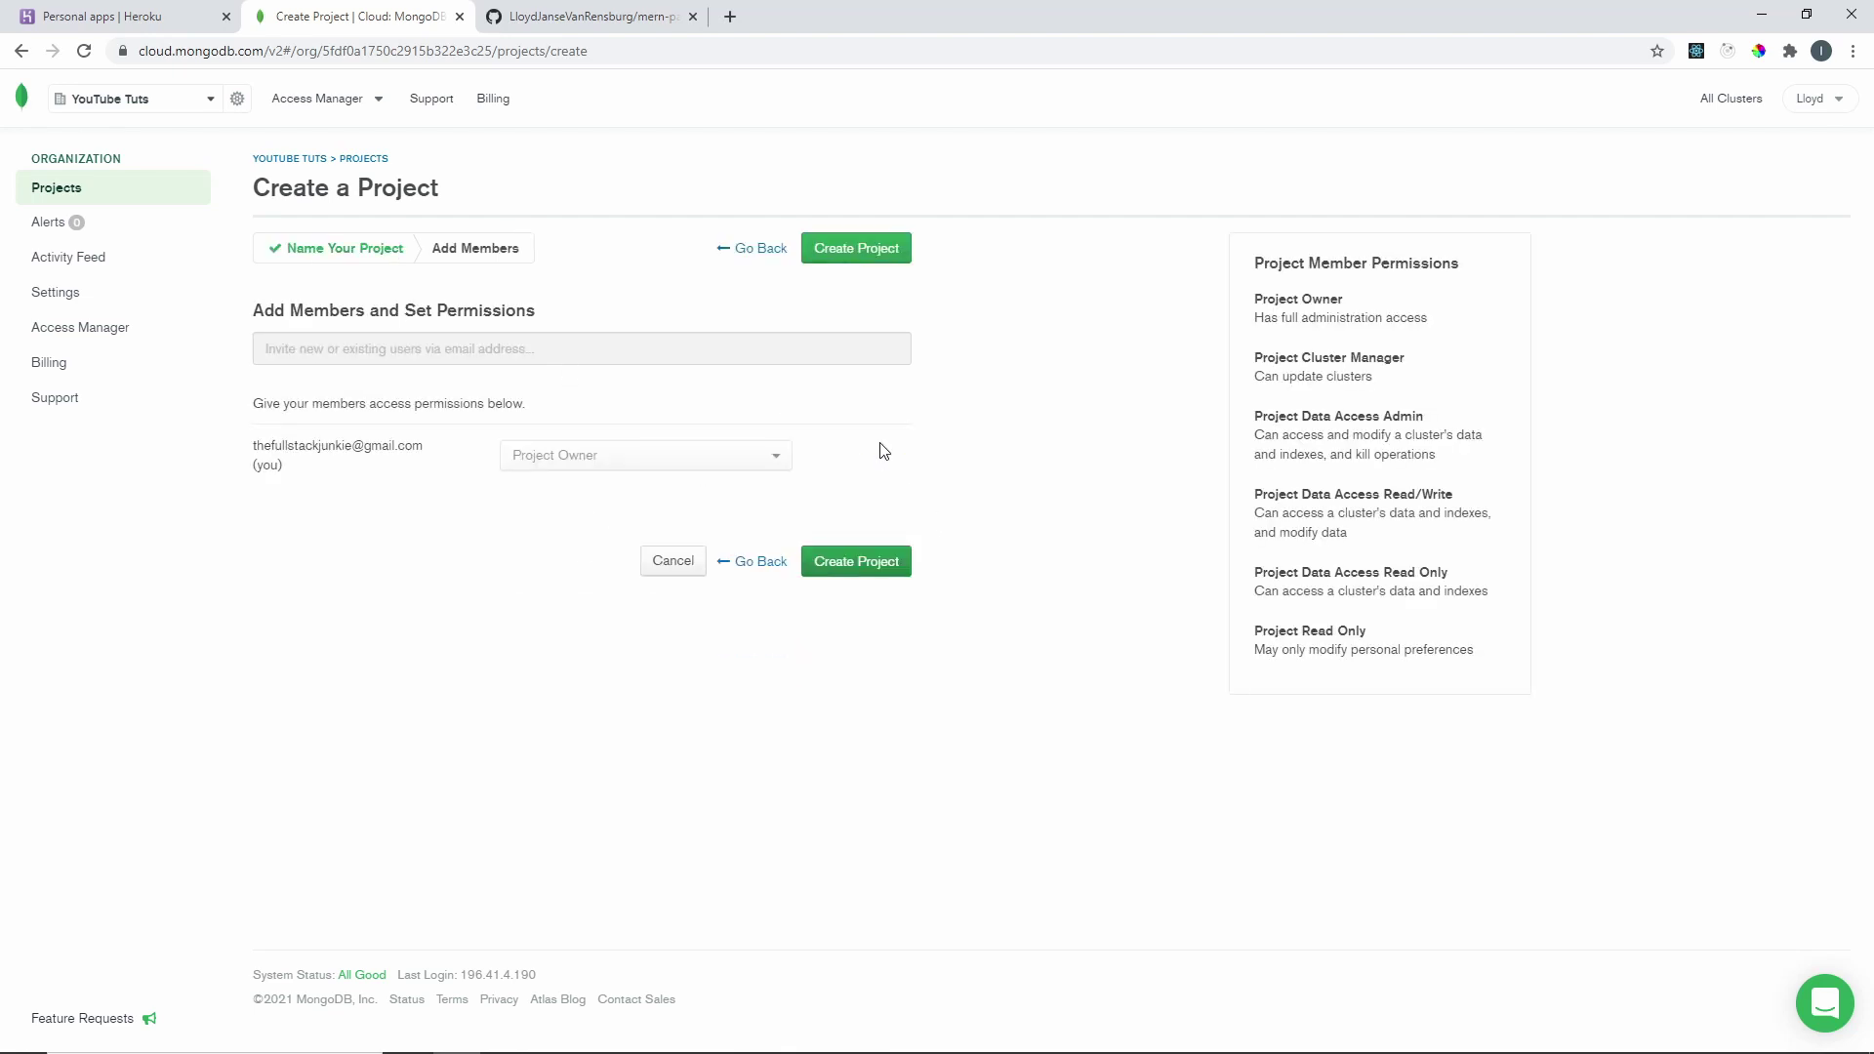
pyautogui.click(865, 561)
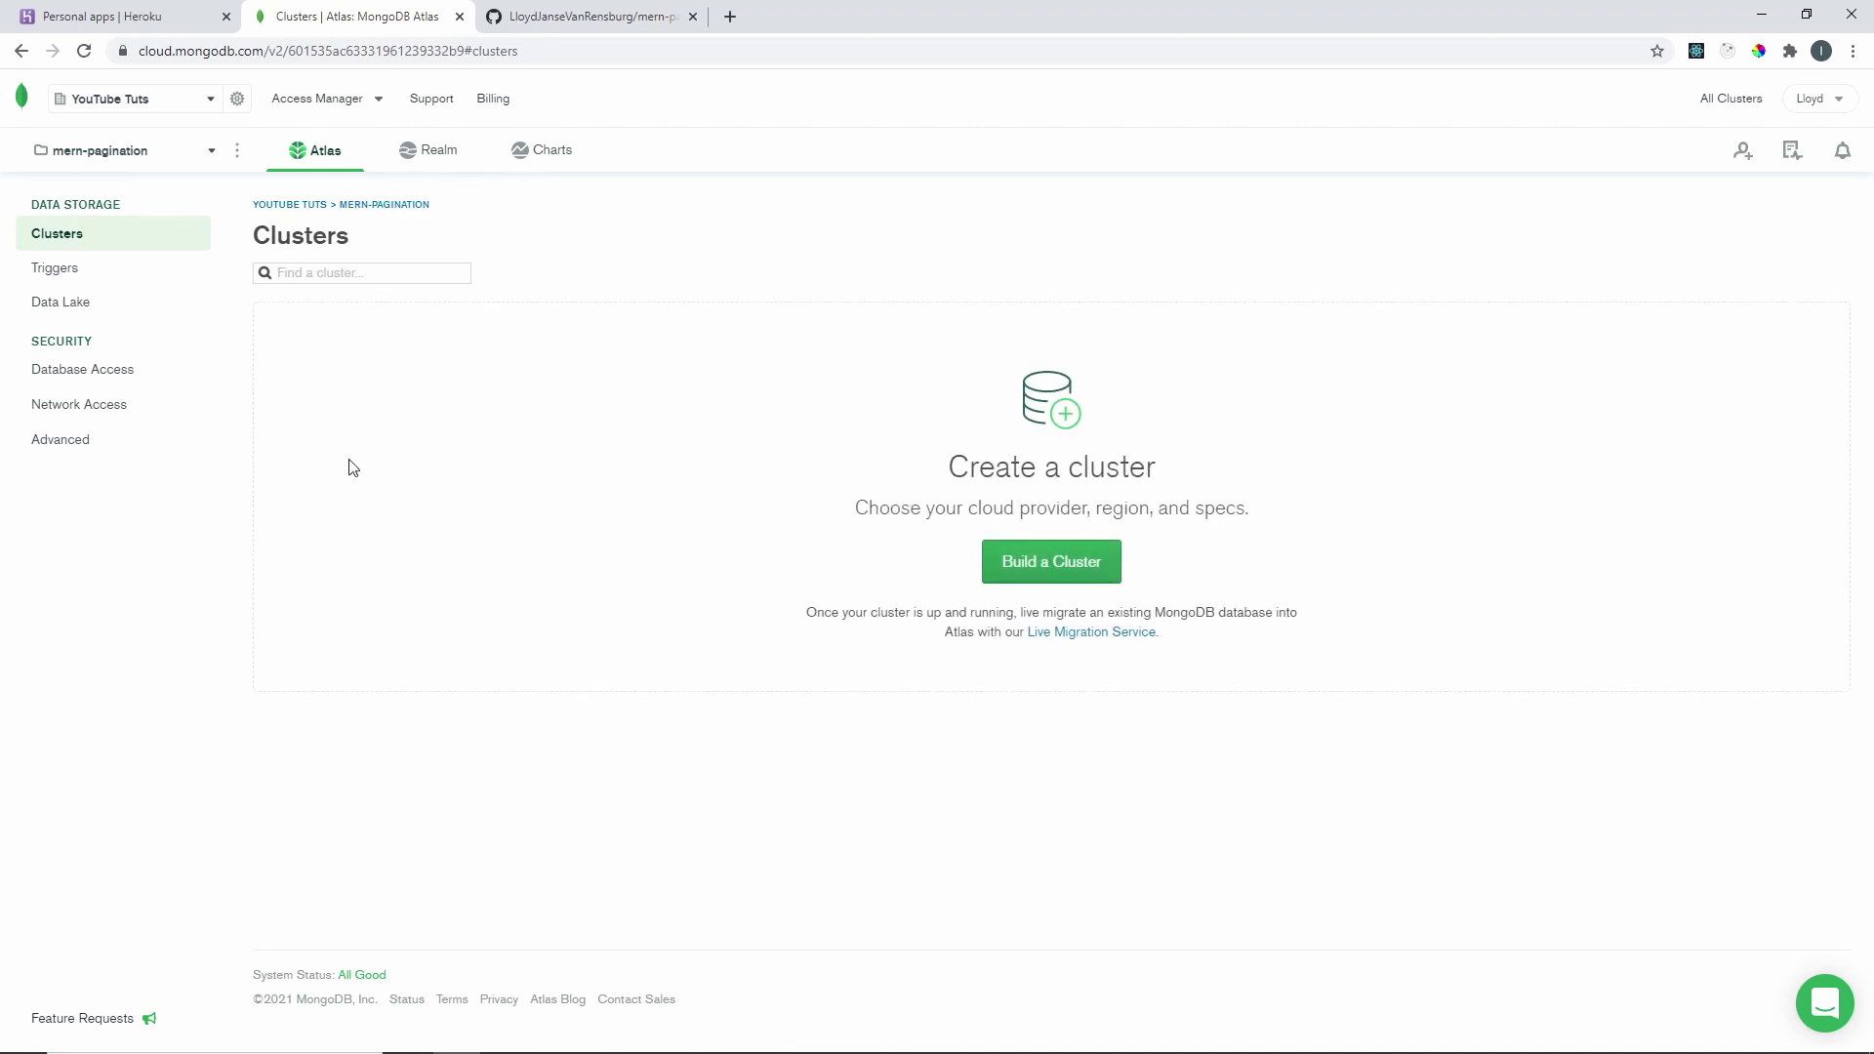
# - Create a free shared AWS cluster in Ireland (eu-west-1), renaming Cluster0 to 'mern-paginaton'
pyautogui.click(1054, 574)
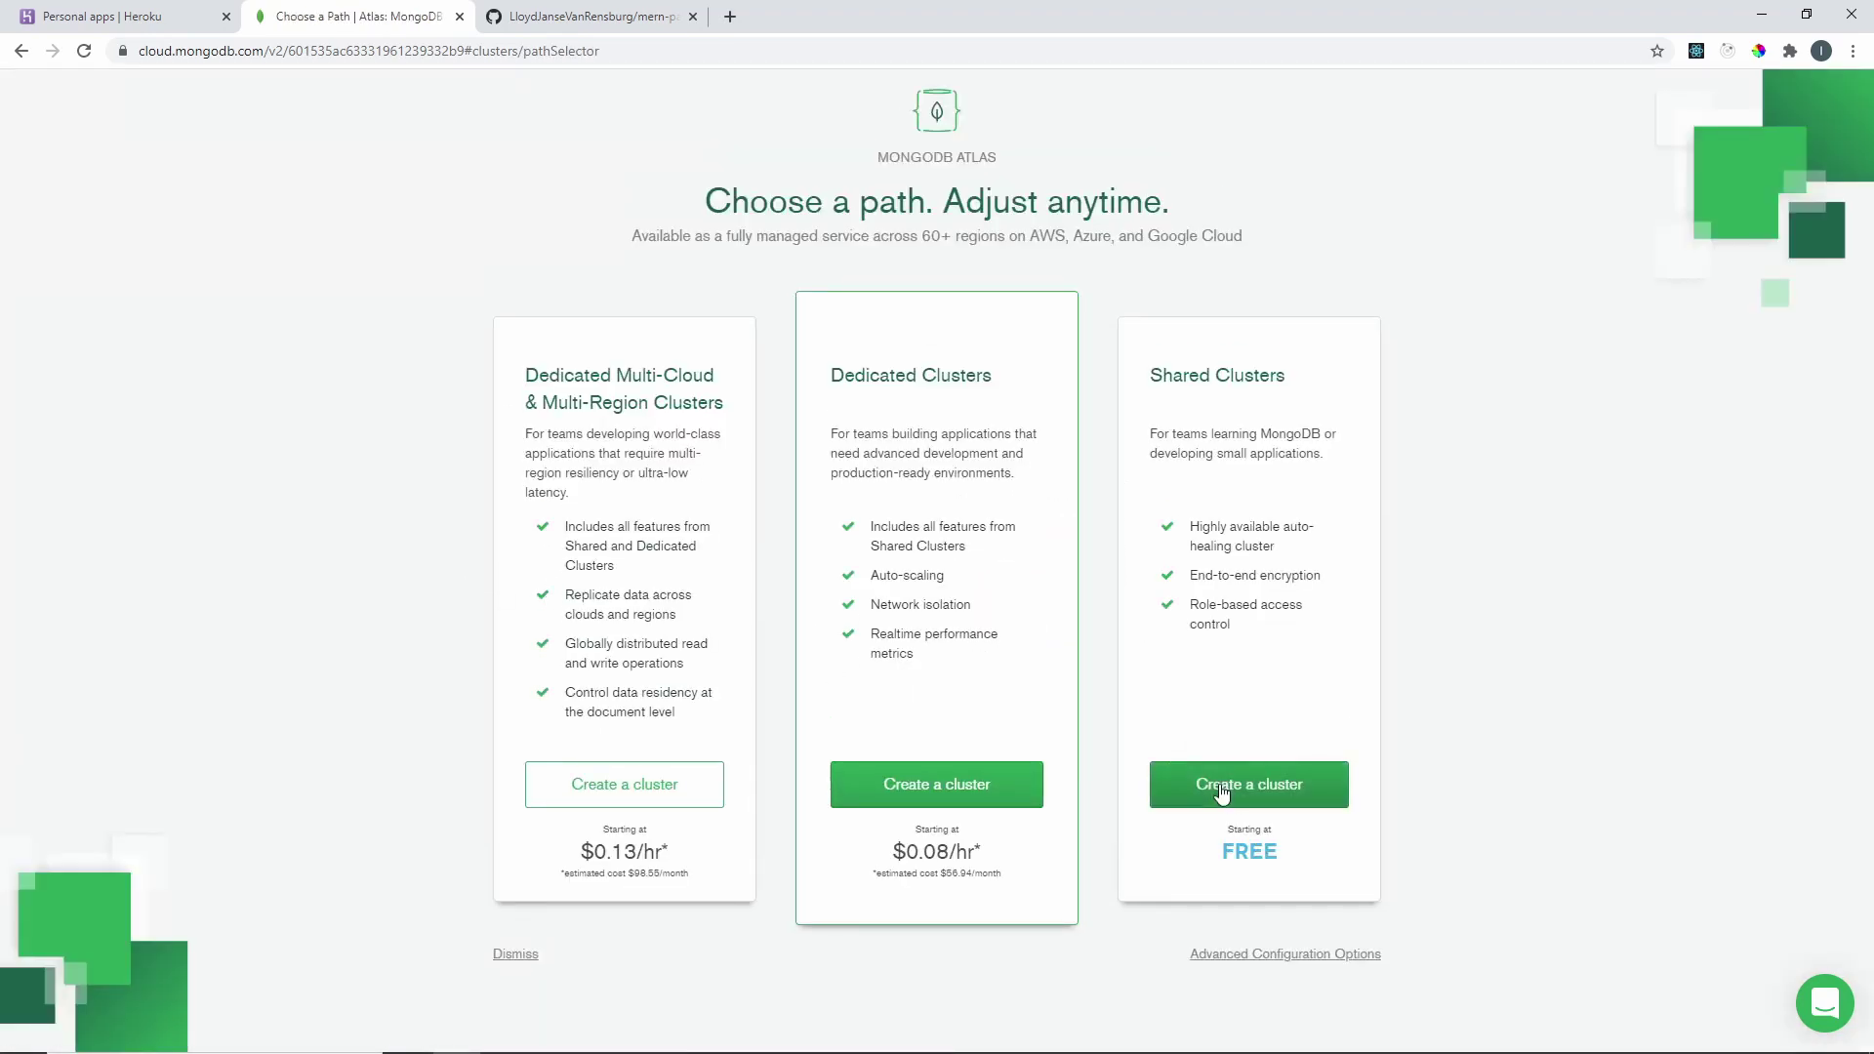
pyautogui.click(1238, 793)
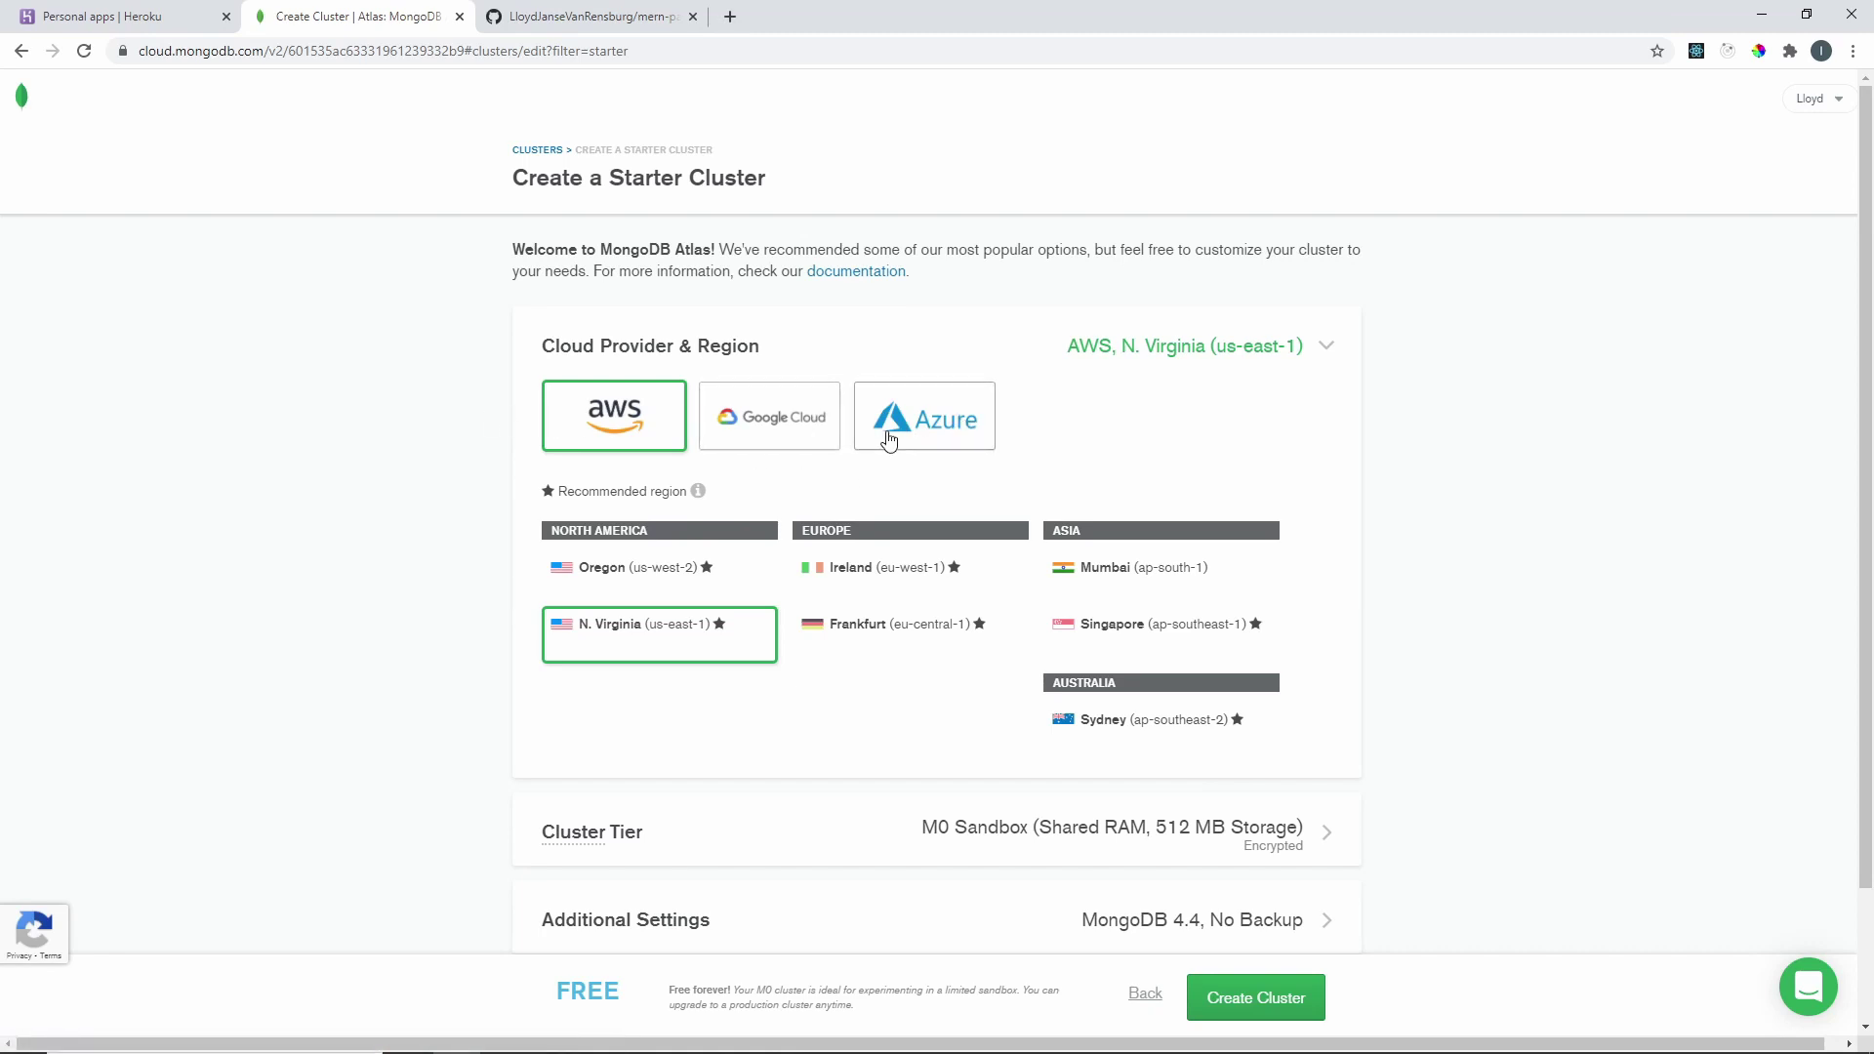
pyautogui.scroll(-2, 471, 488)
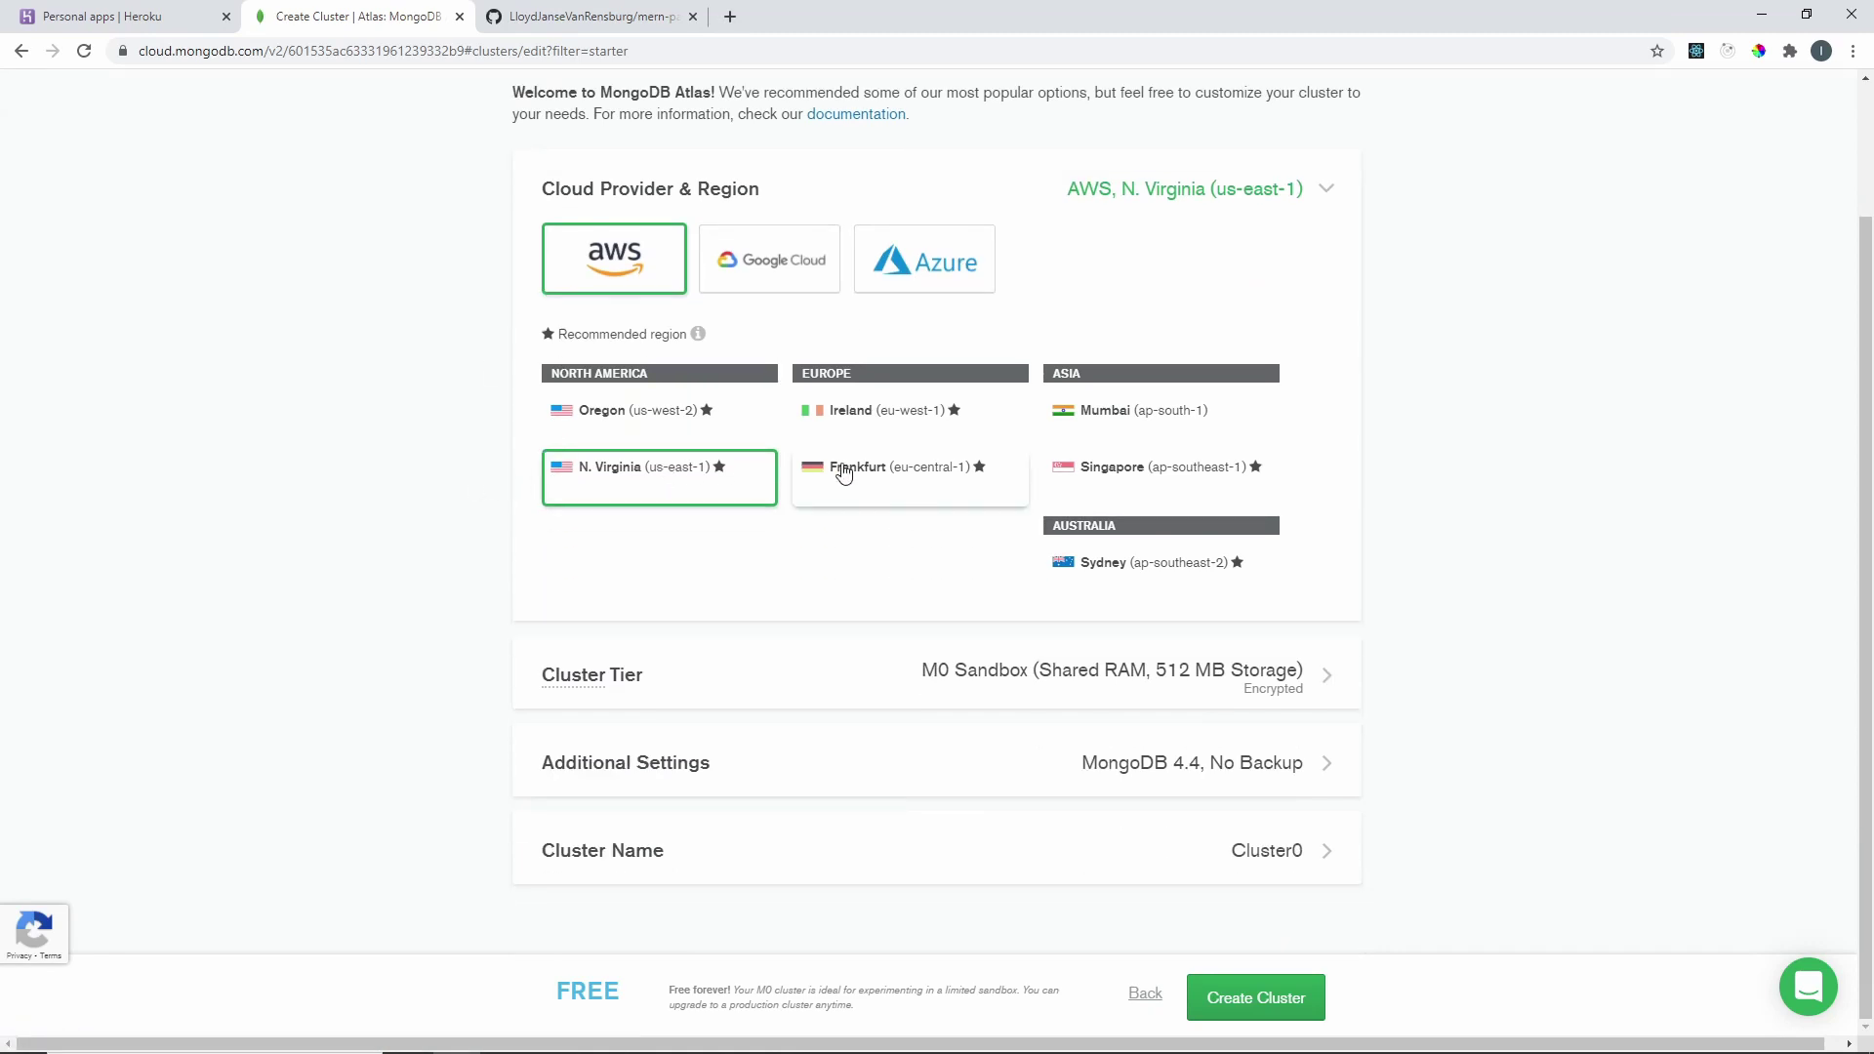
pyautogui.click(858, 427)
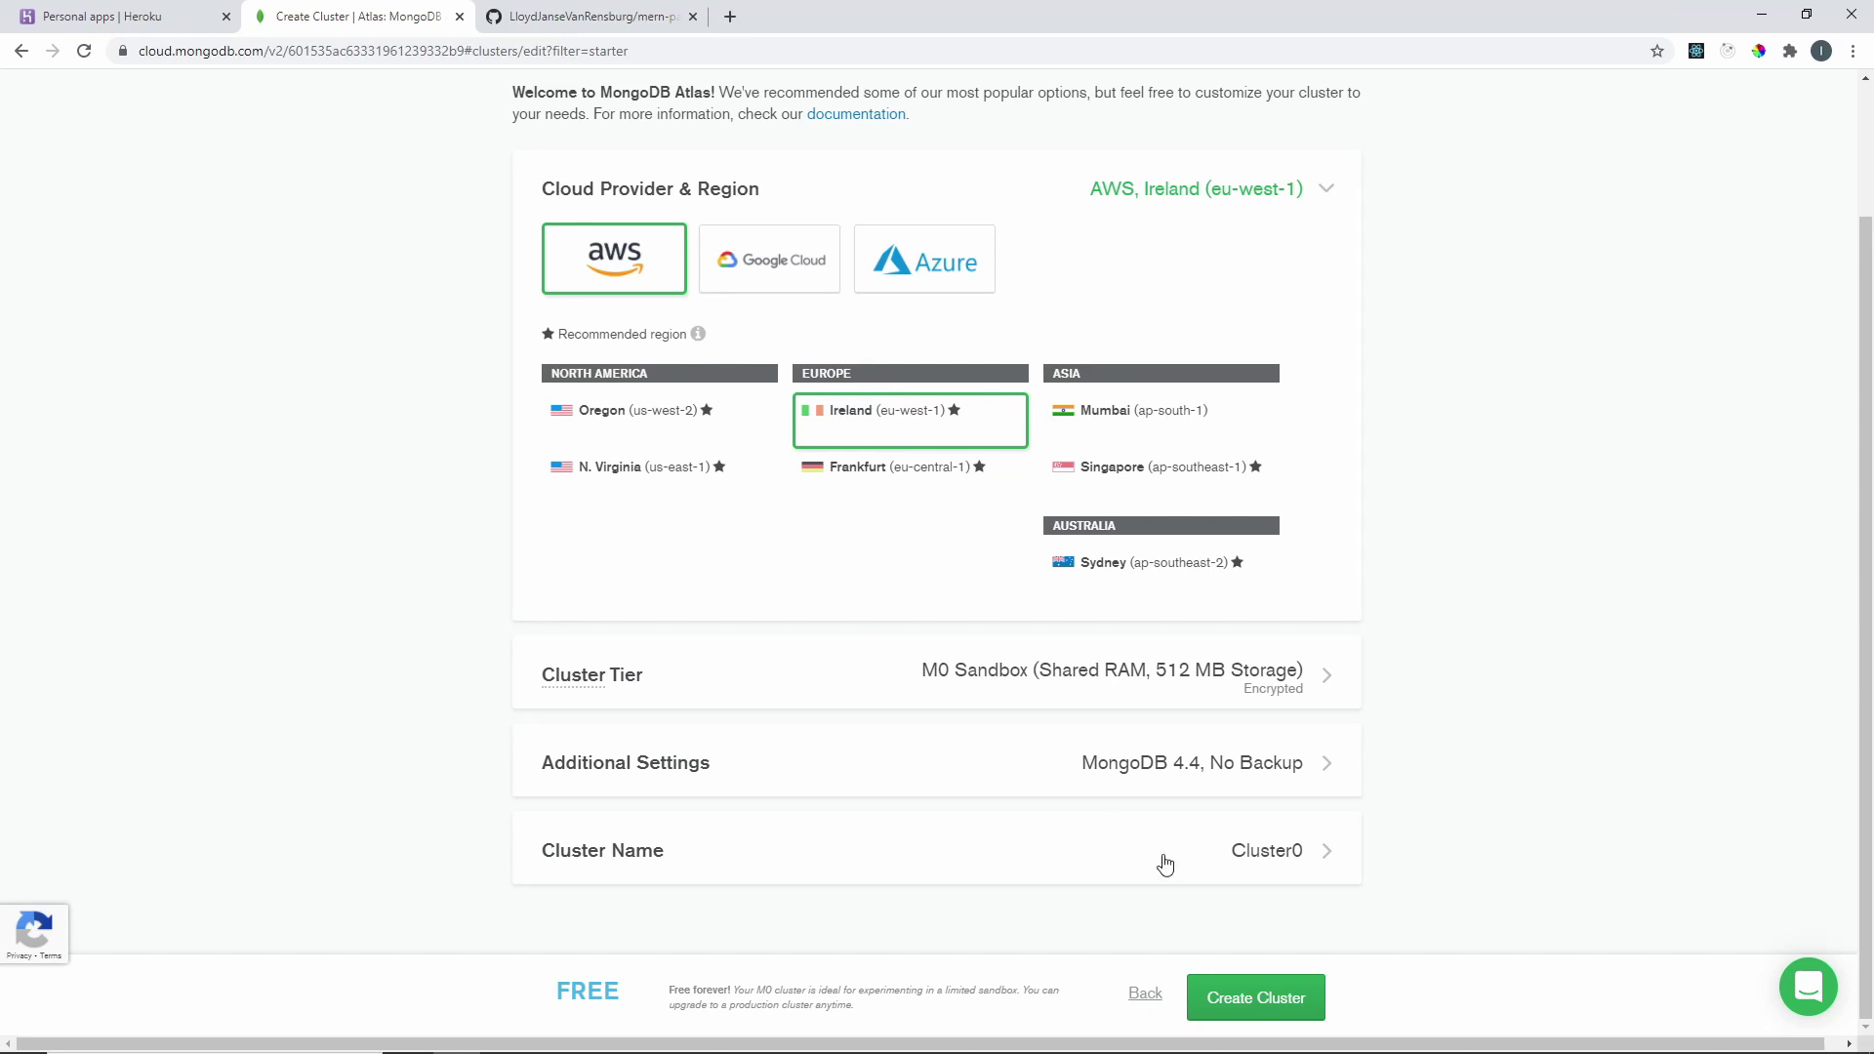
pyautogui.click(1205, 870)
pyautogui.moveTo(1110, 806); pyautogui.dragTo(903, 808)
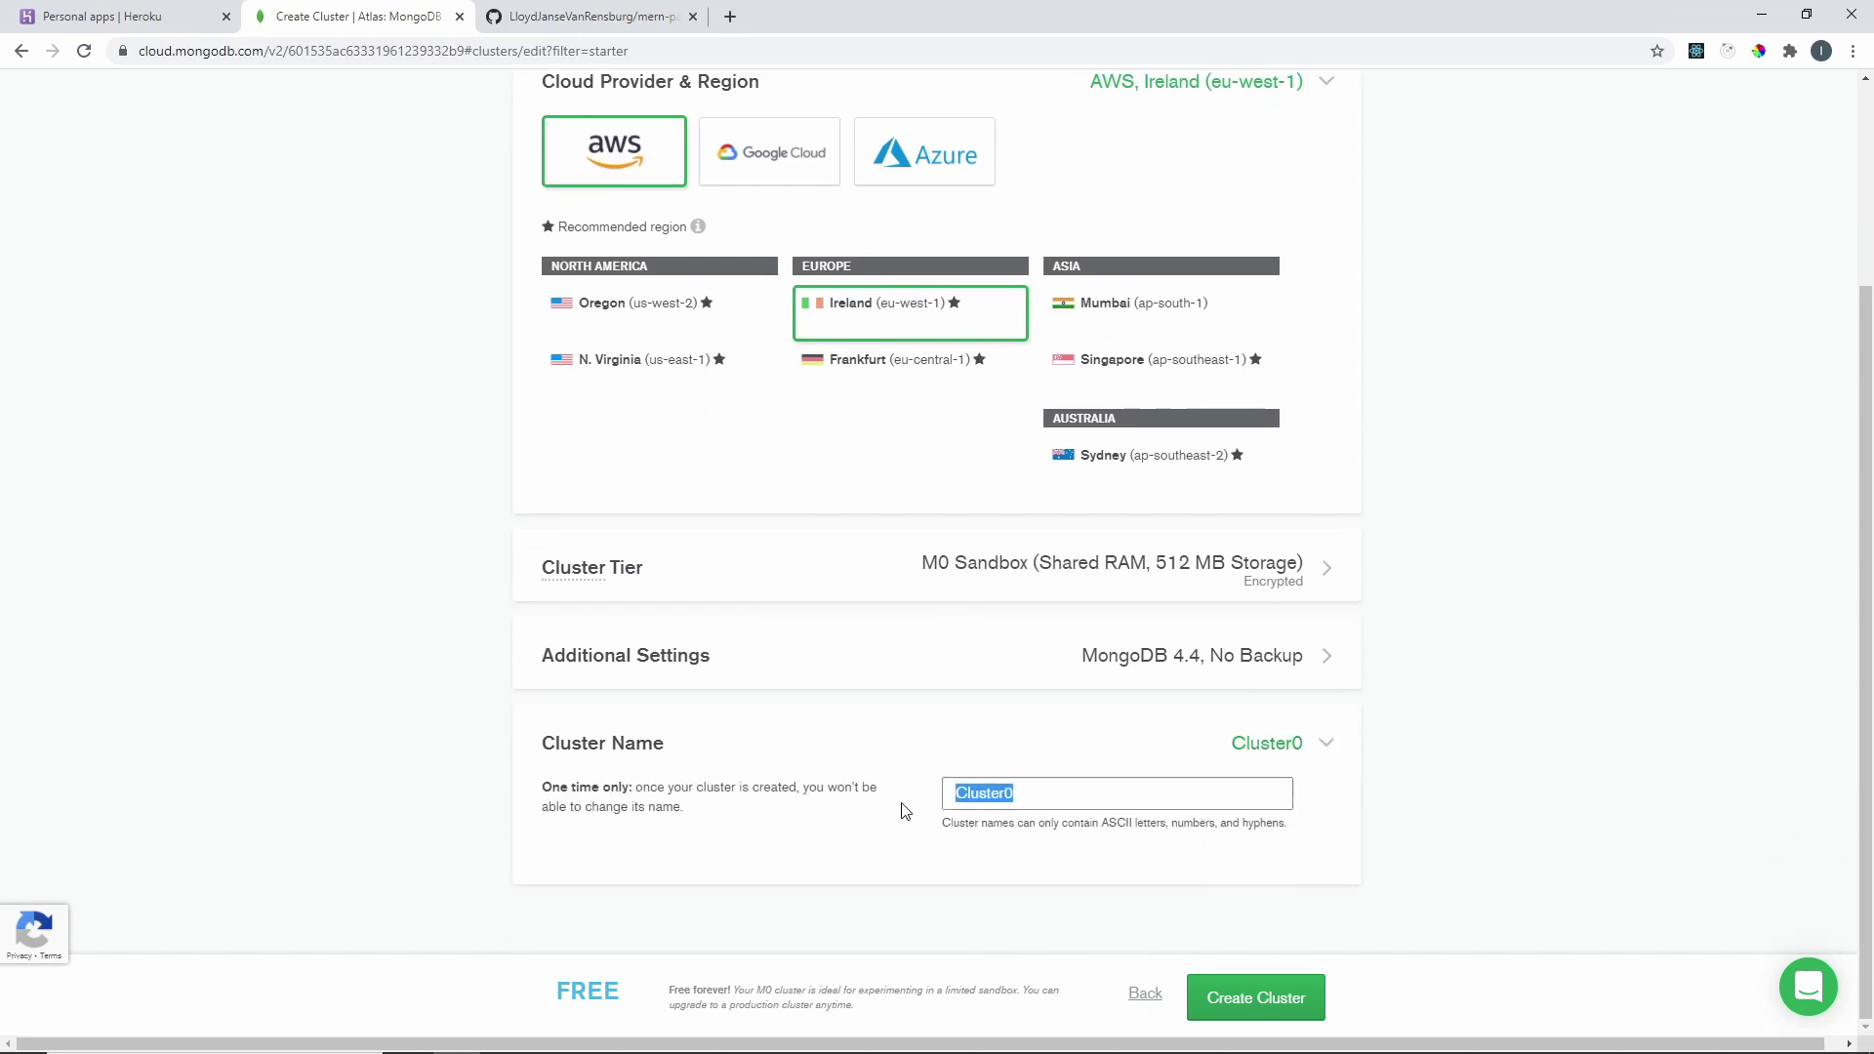
pyautogui.write('mern-paginaton')
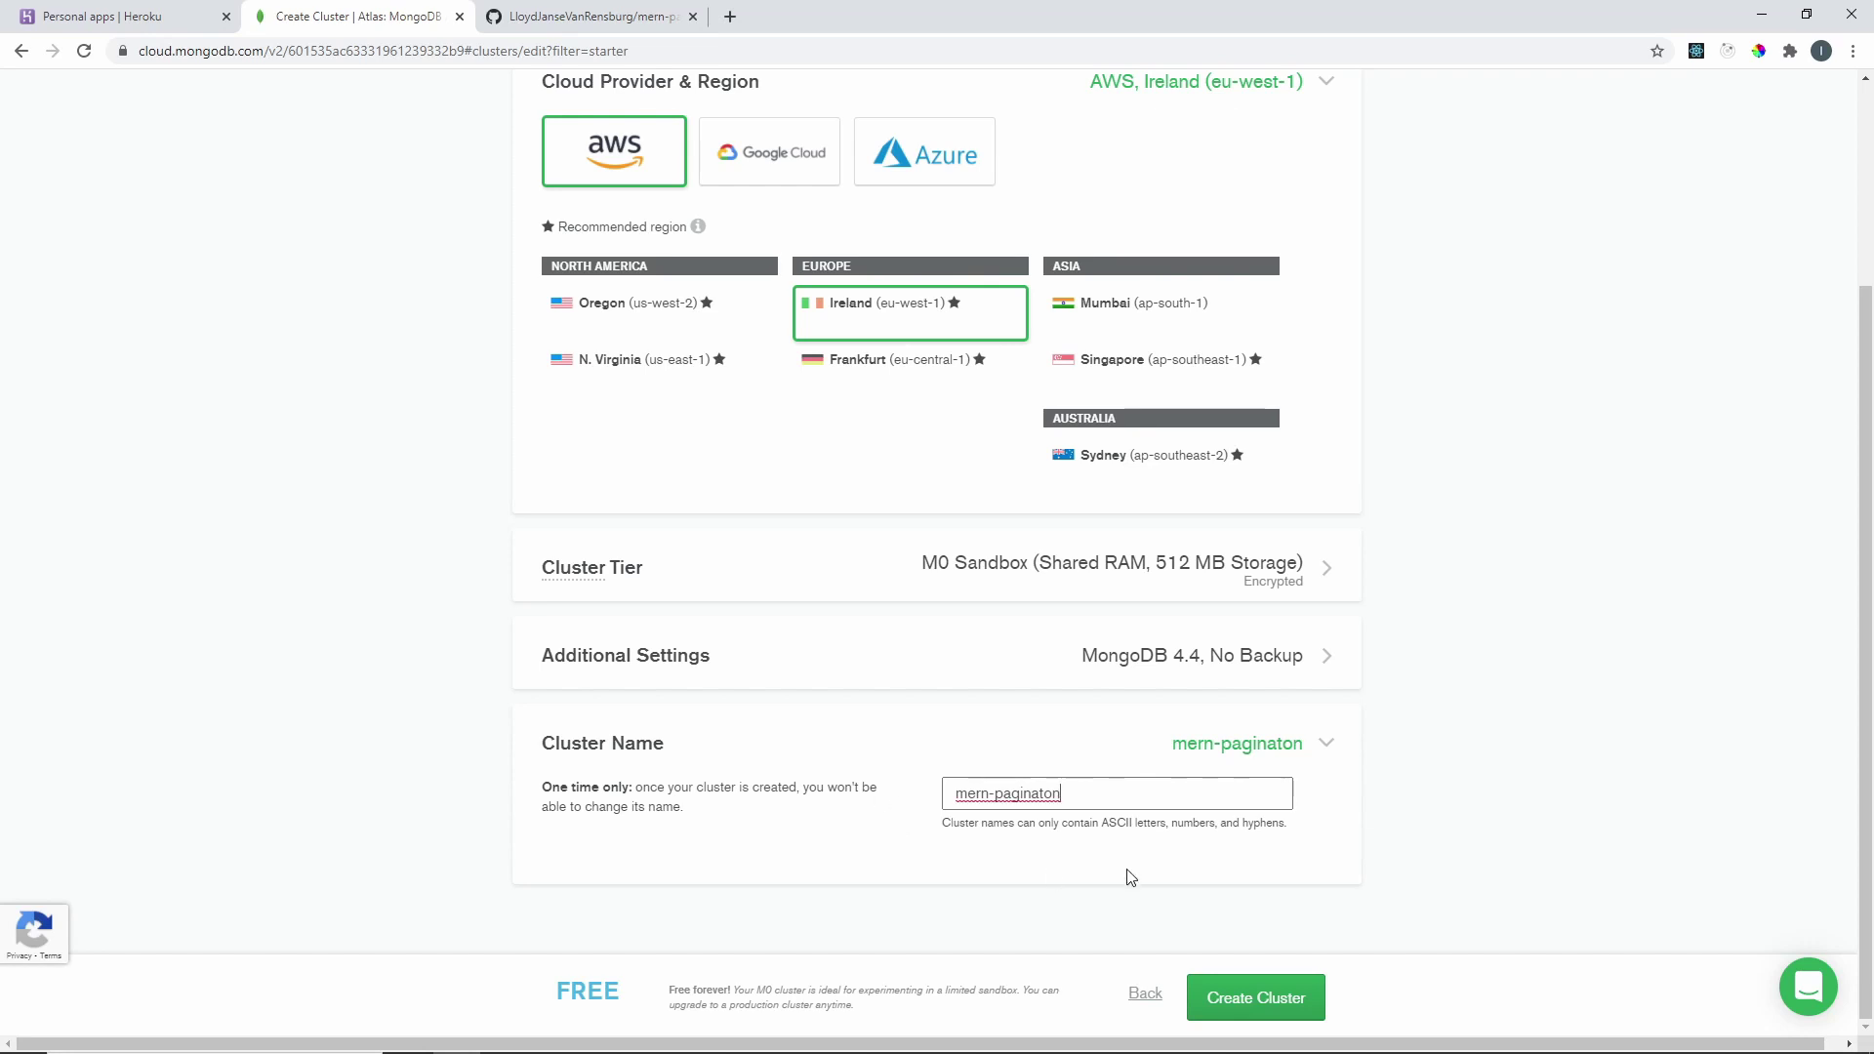
pyautogui.click(1236, 1007)
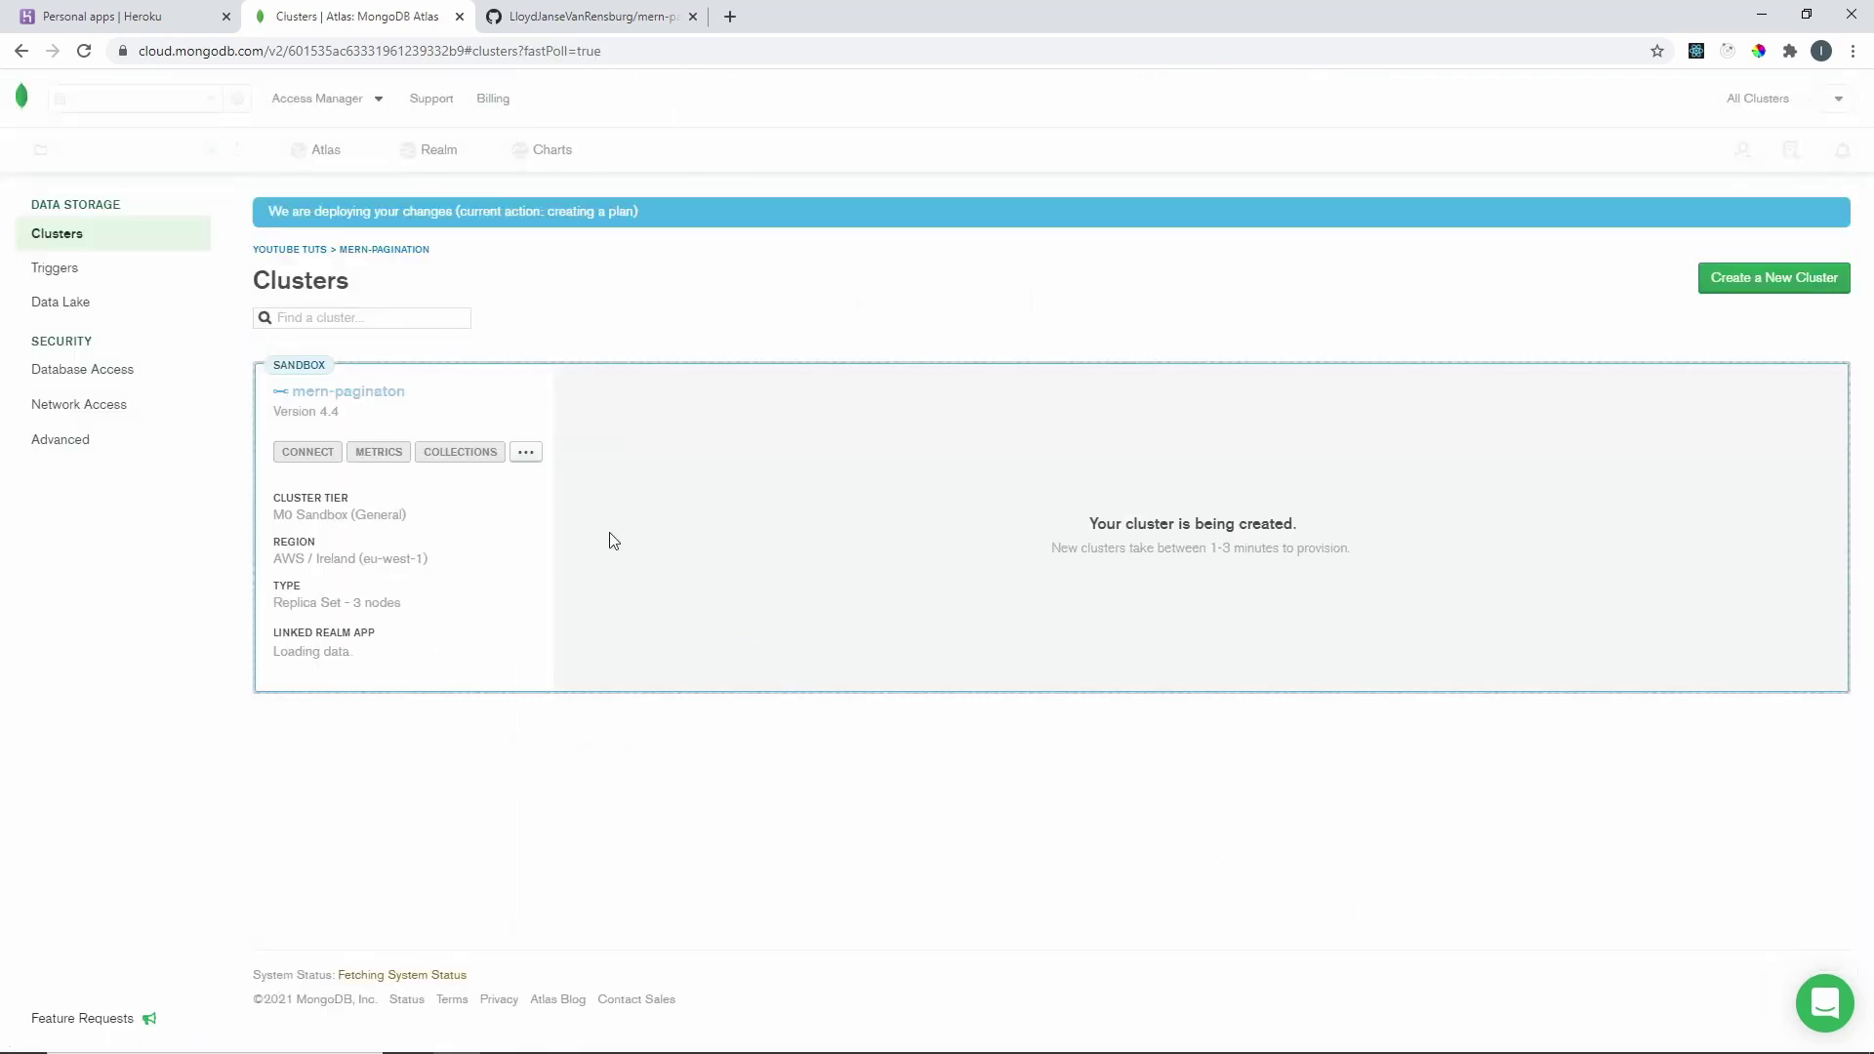
# - Open Database Access and try the new-user form, entering a username and generating a password
pyautogui.moveTo(1214, 547); pyautogui.dragTo(1389, 556)
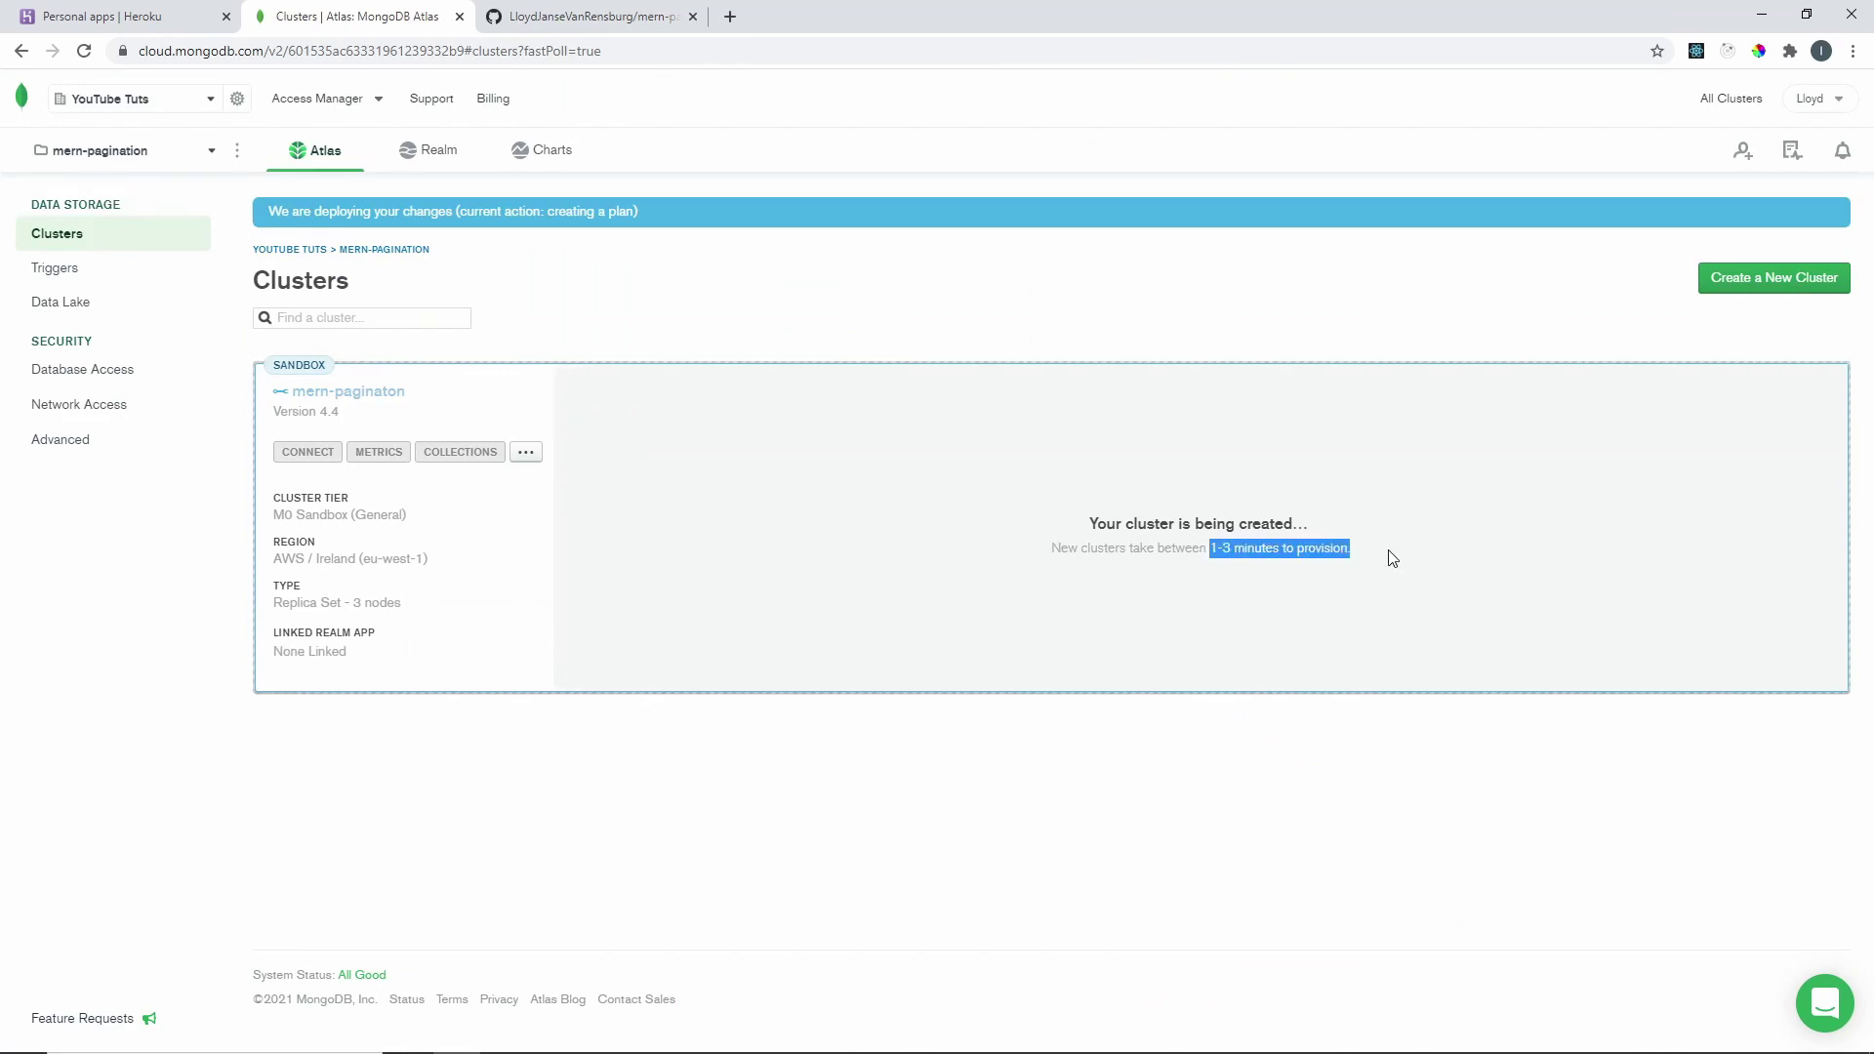
pyautogui.click(828, 314)
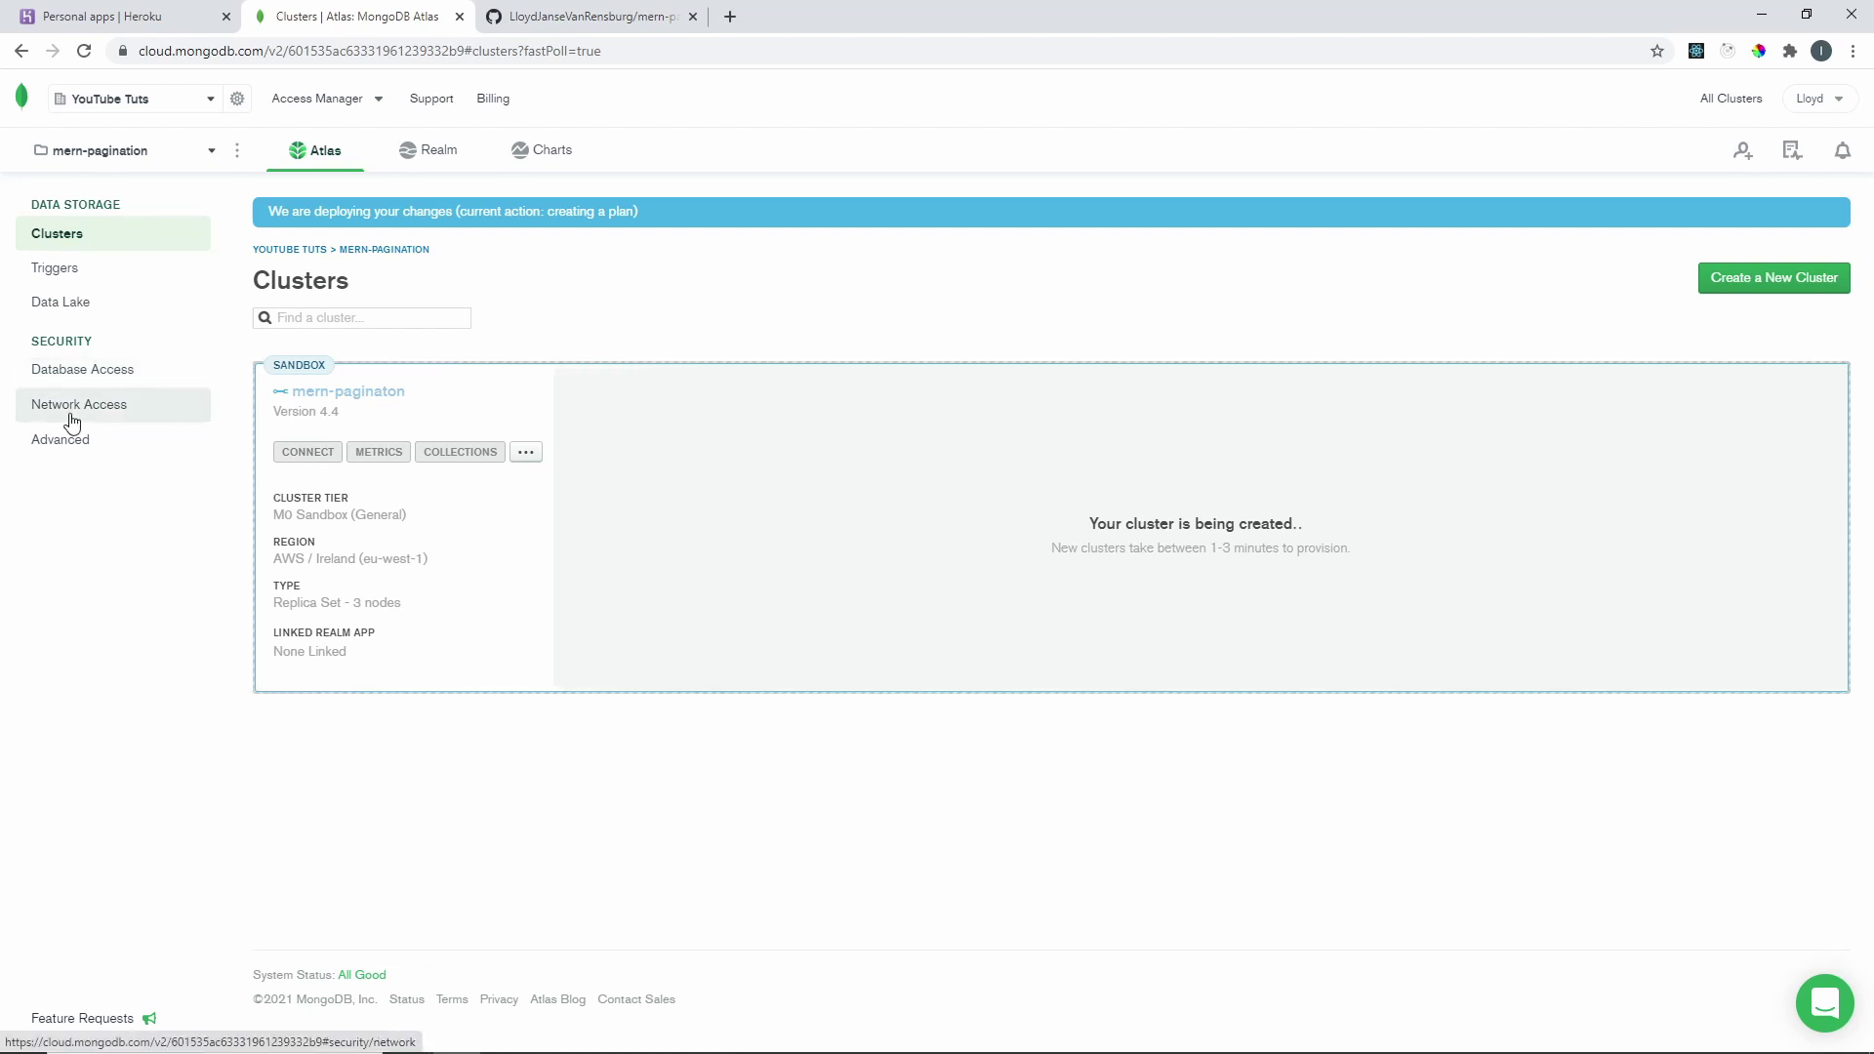
pyautogui.click(71, 375)
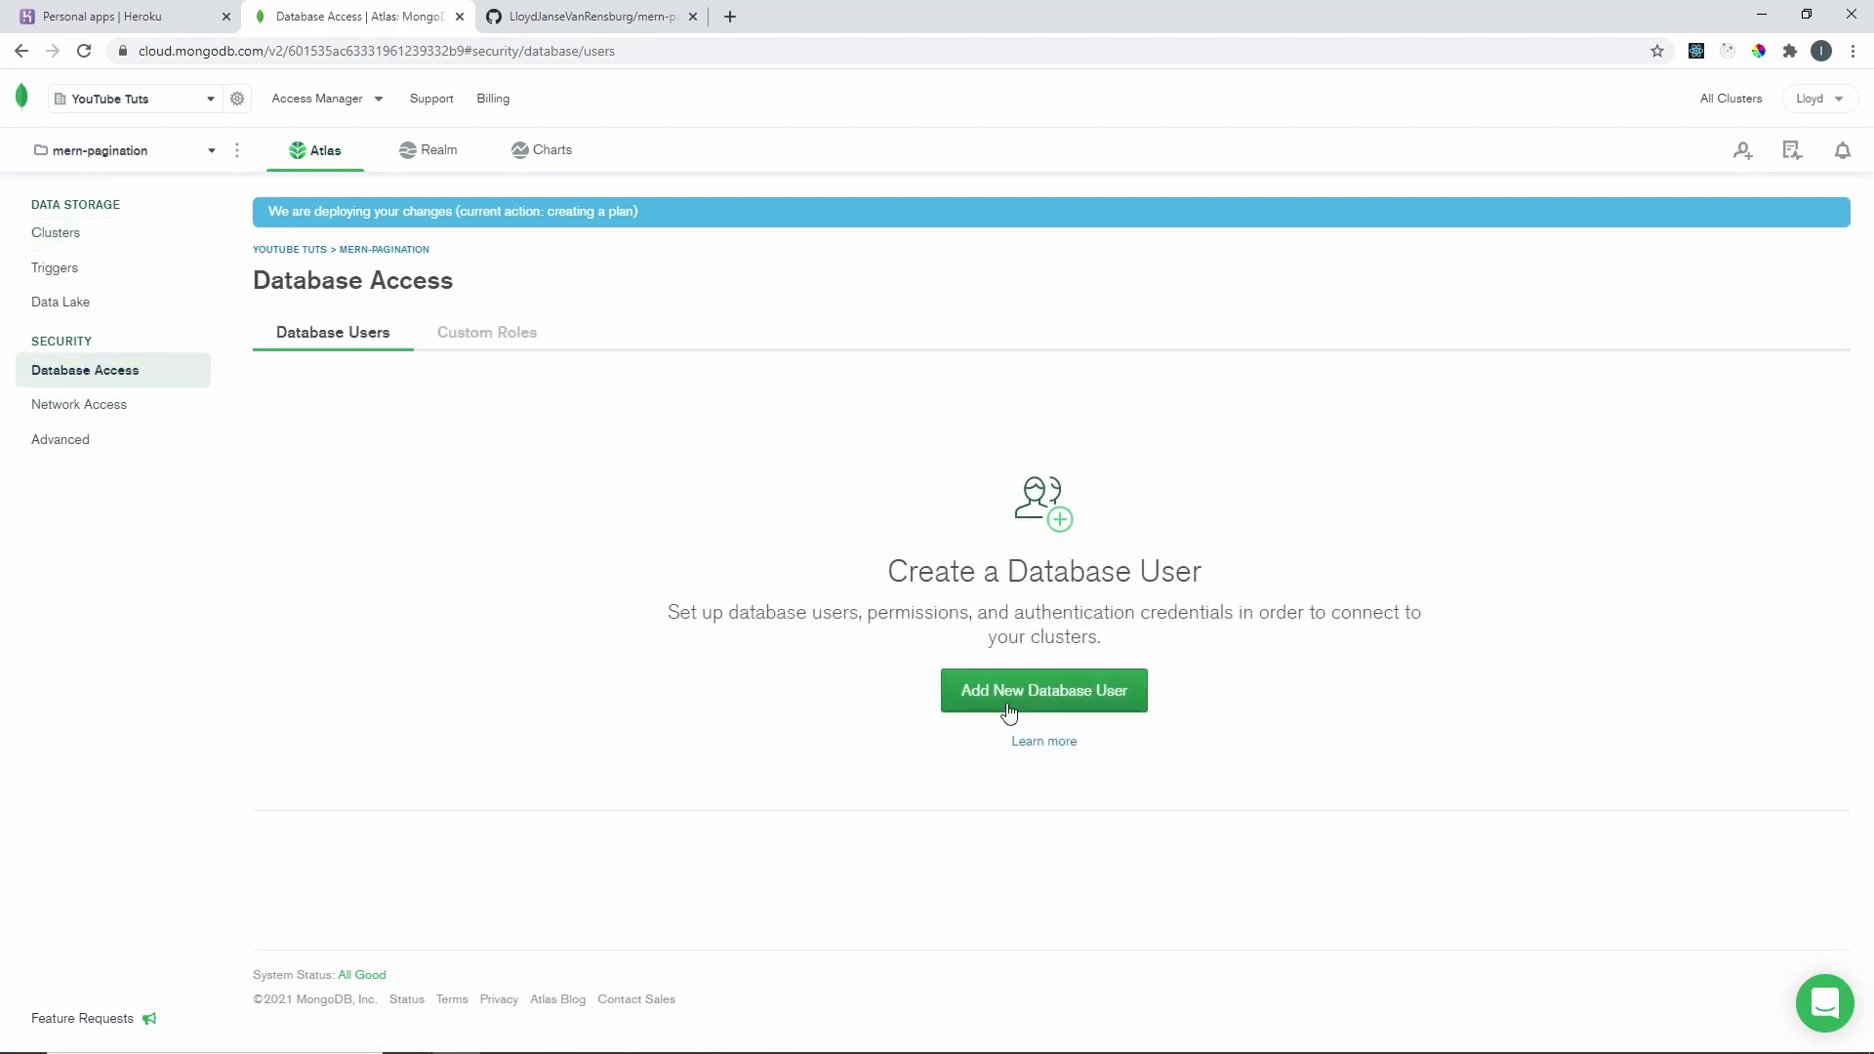
pyautogui.click(1081, 695)
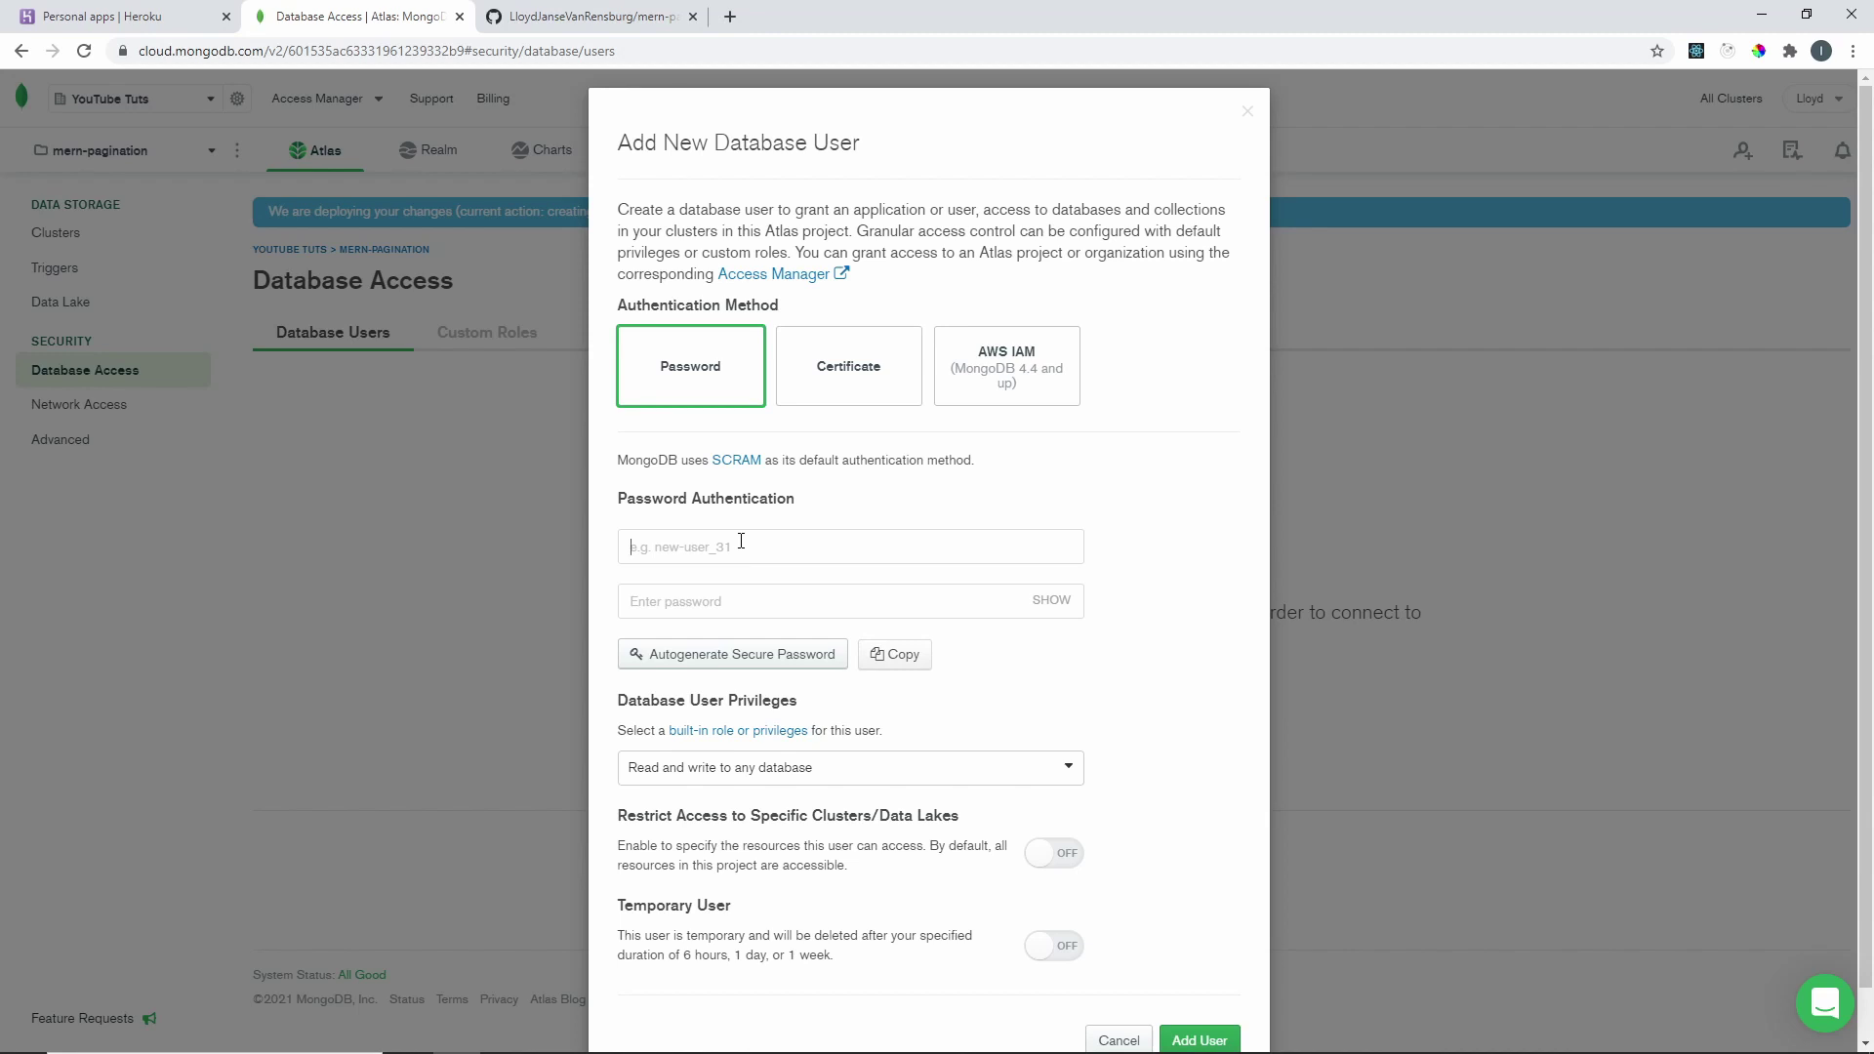
pyautogui.click(741, 662)
pyautogui.click(1048, 603)
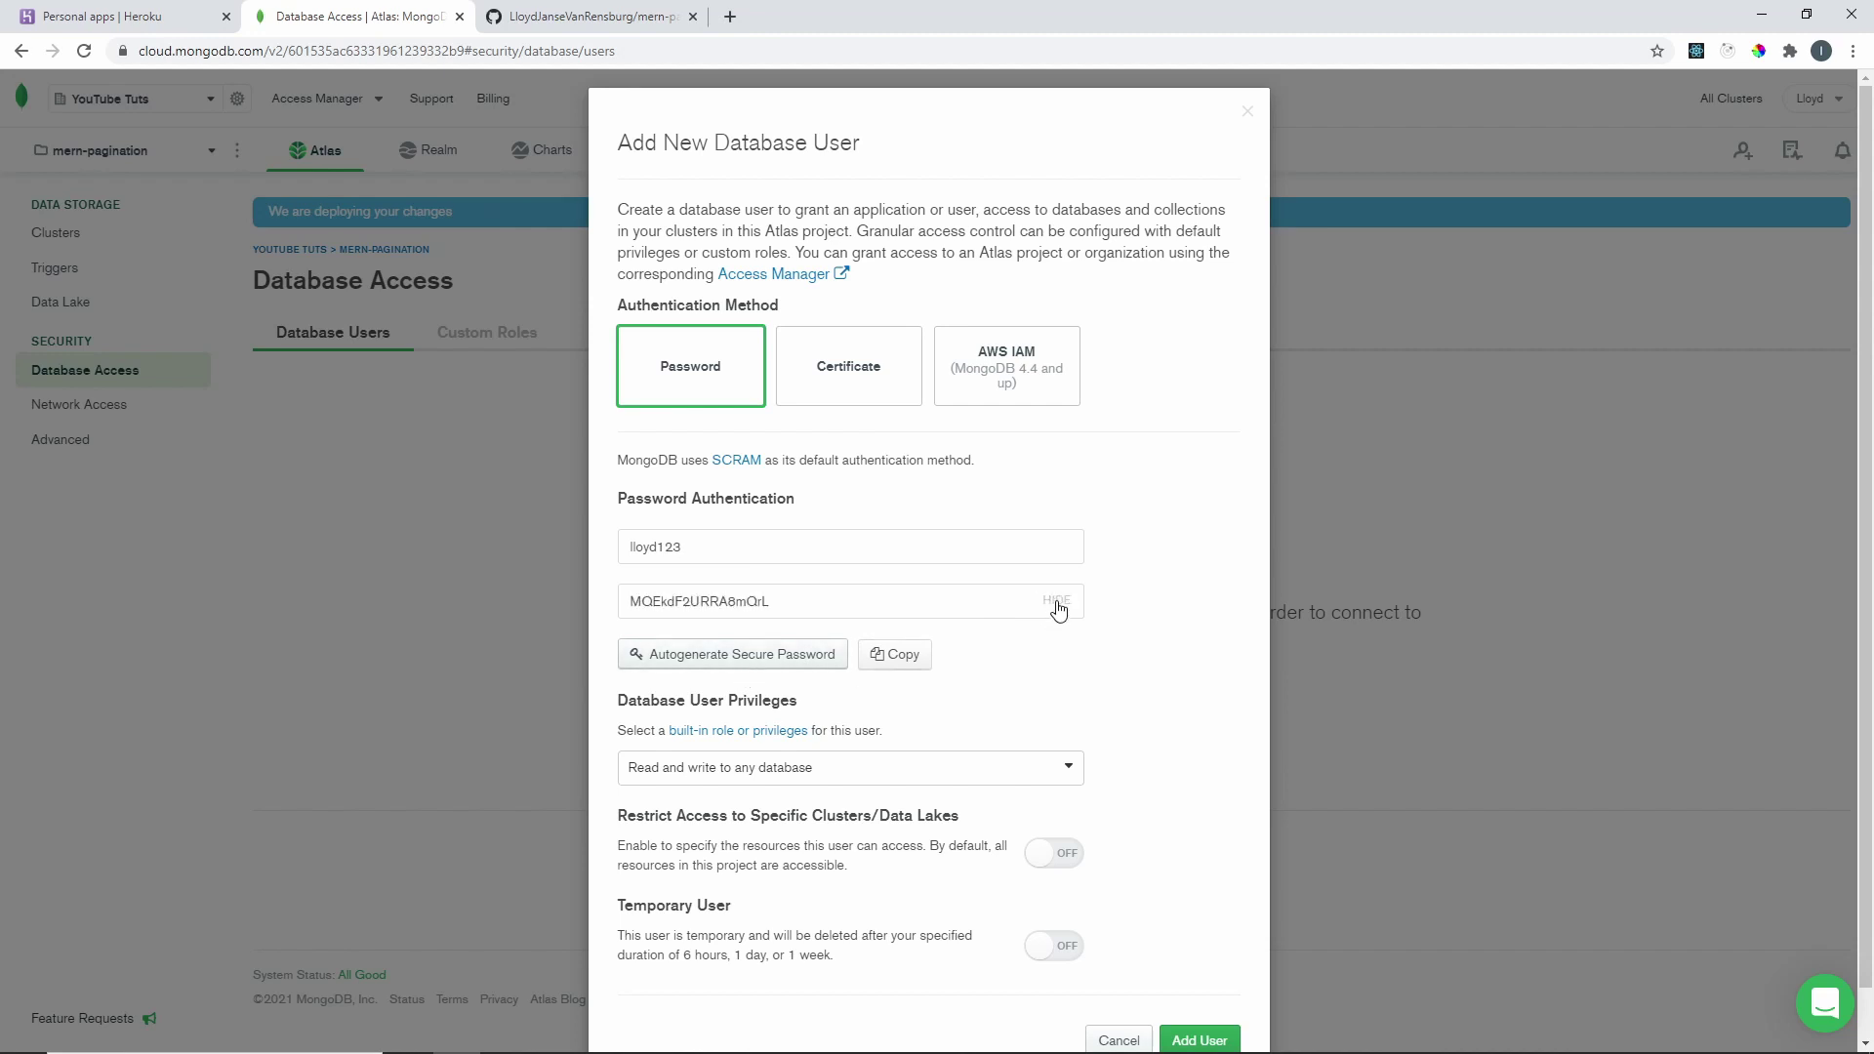
pyautogui.click(1057, 609)
pyautogui.moveTo(816, 616); pyautogui.dragTo(424, 600)
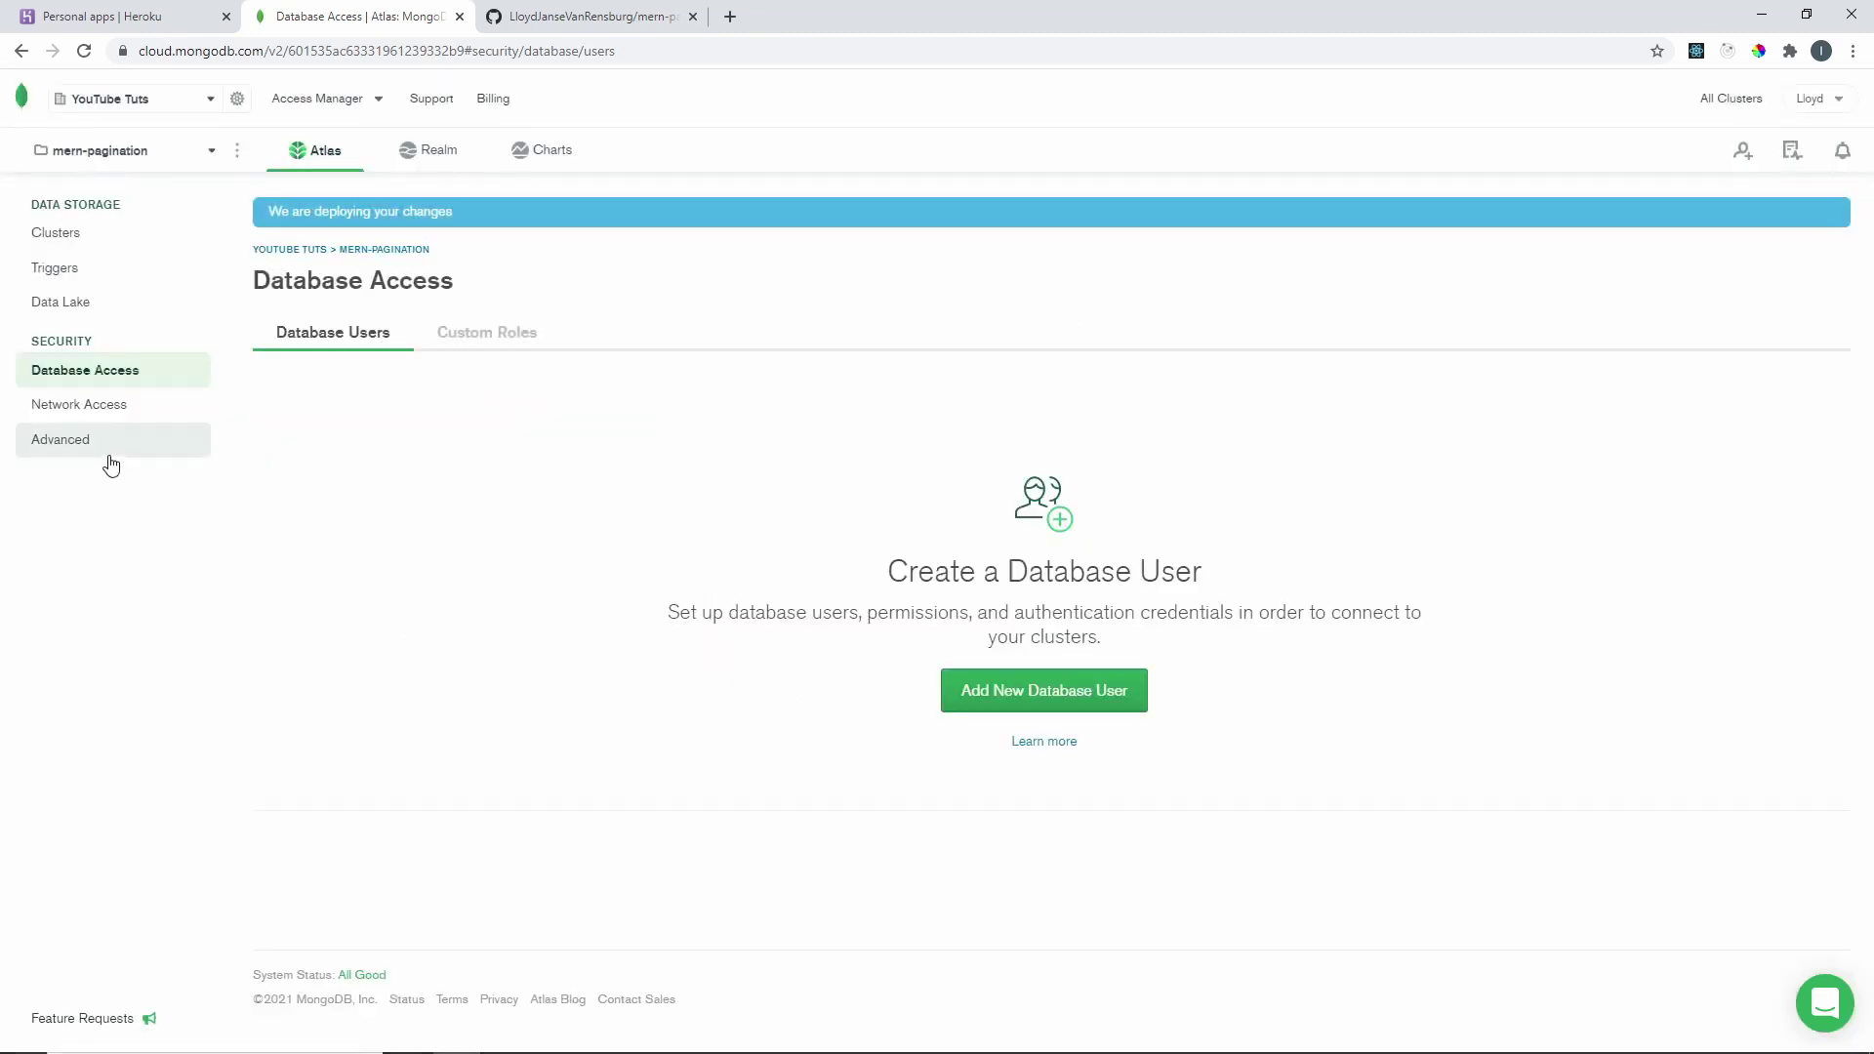
pyautogui.click(1017, 683)
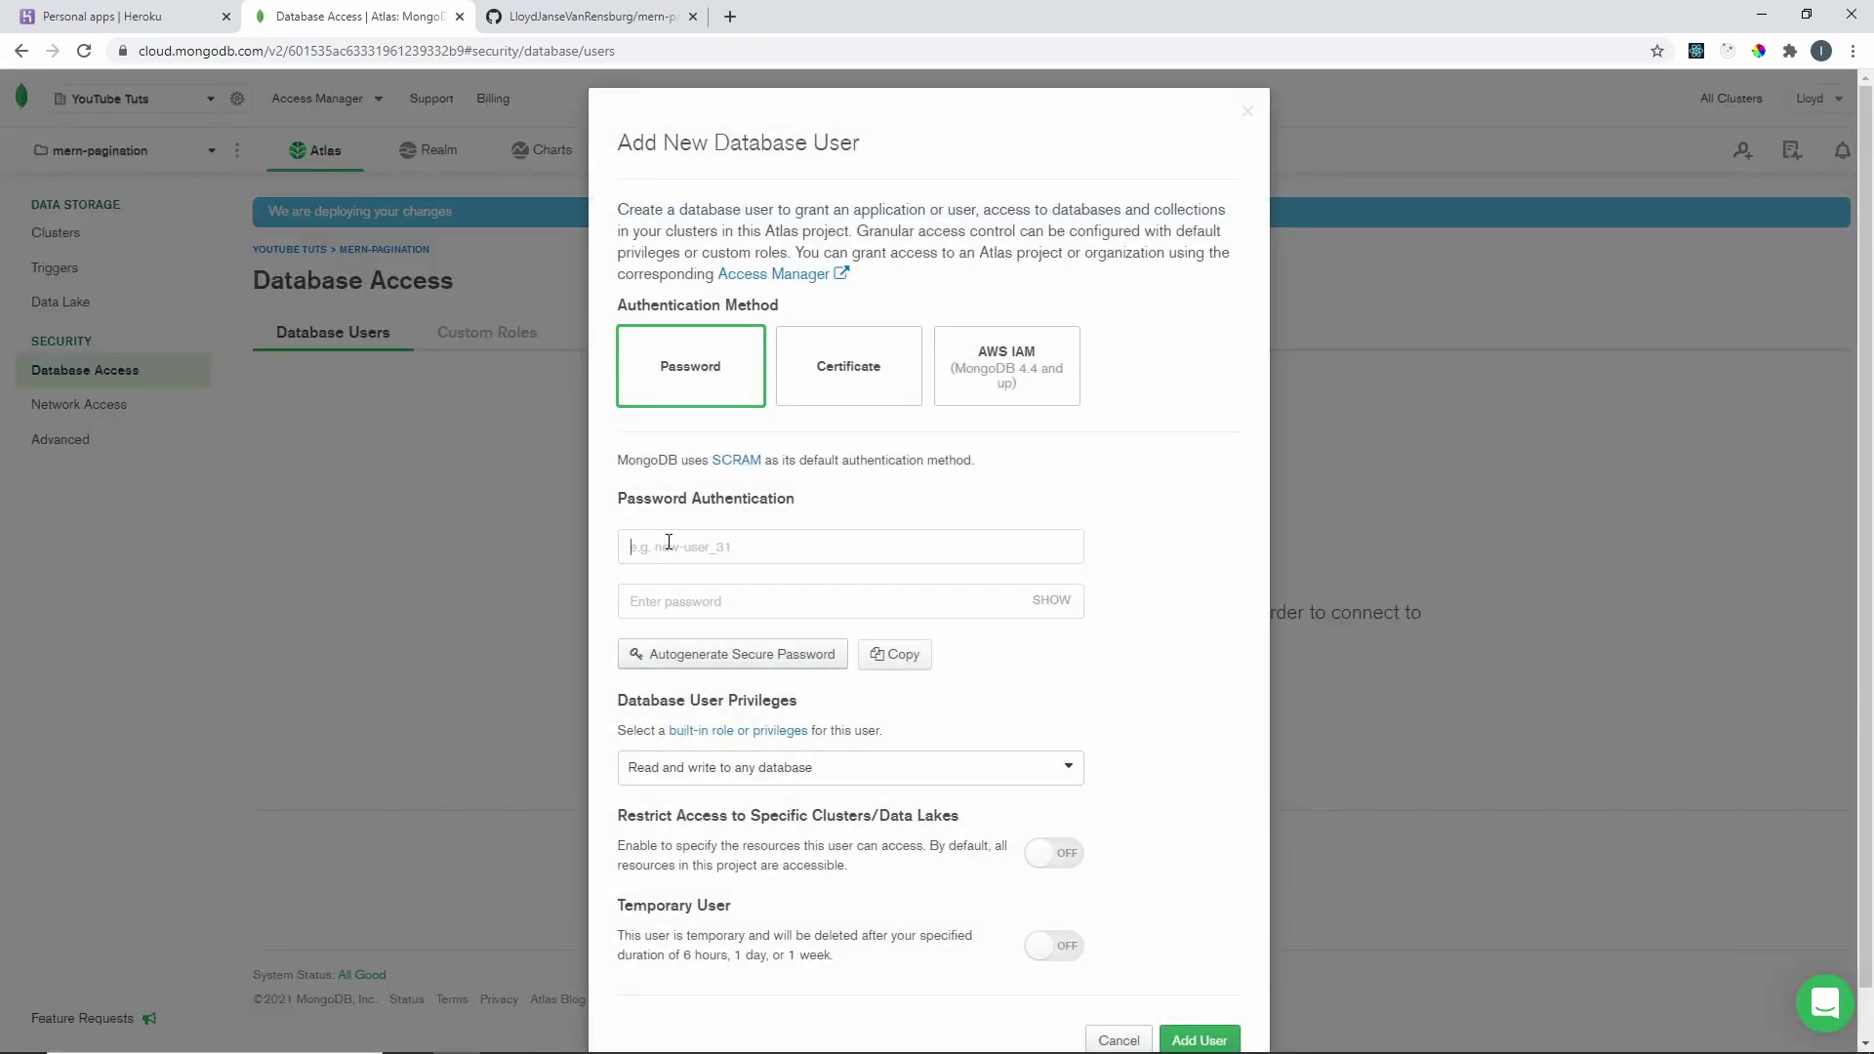
pyautogui.click(583, 552)
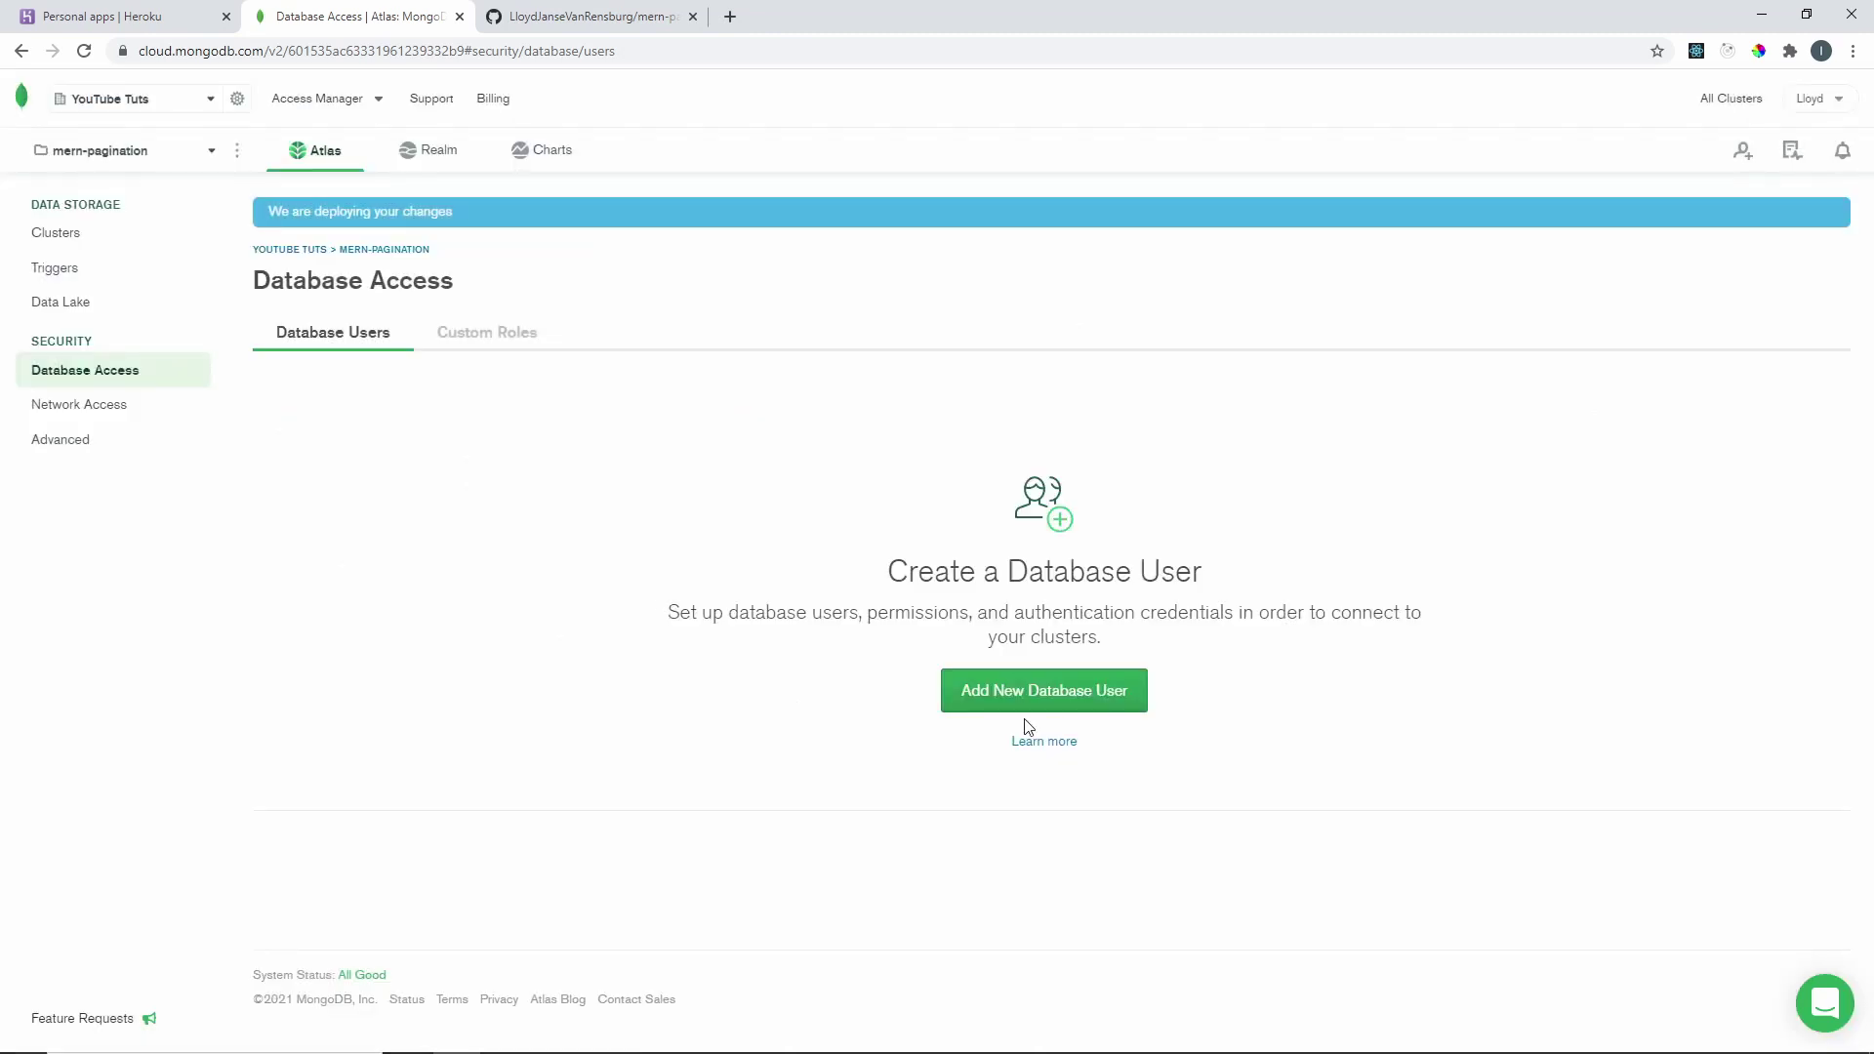
pyautogui.click(1015, 686)
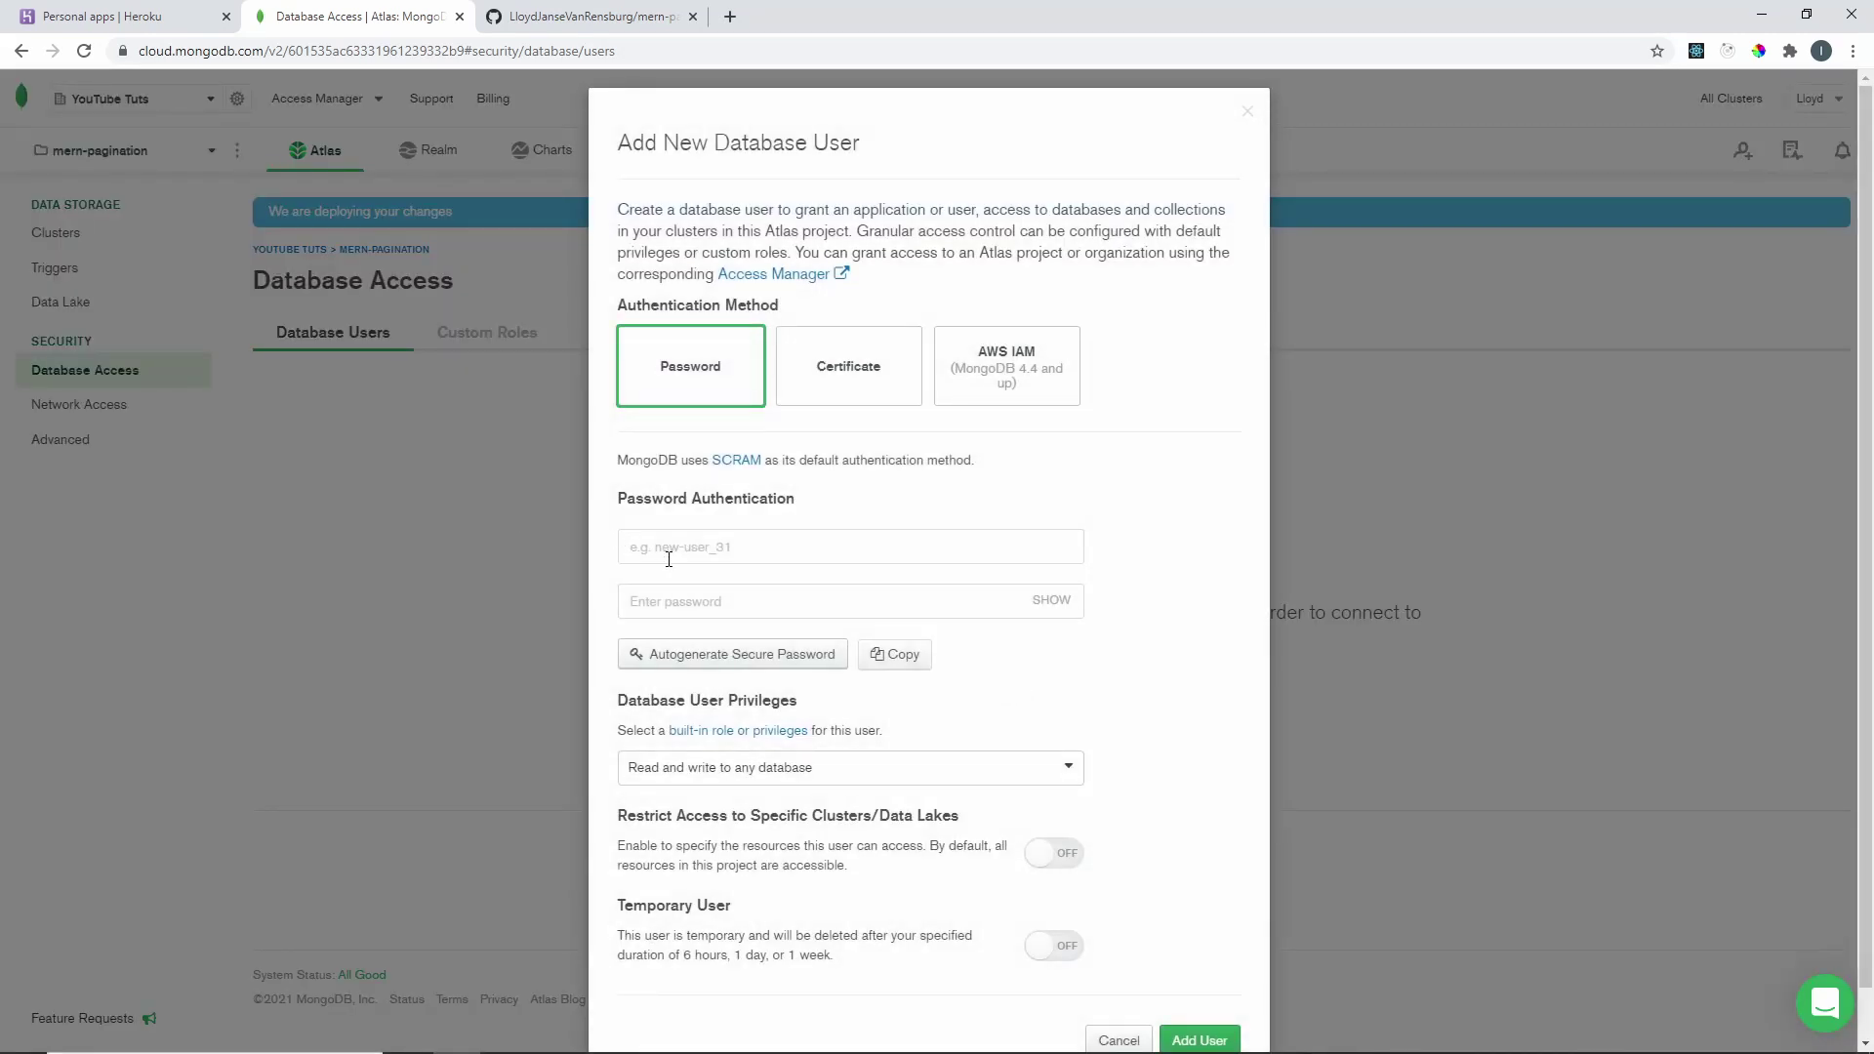
# - Enter the username and password, add the readWriteAnyDatabase user, and dismiss Chrome's warning
pyautogui.click(669, 559)
pyautogui.press('Tab')
pyautogui.click(1051, 600)
pyautogui.click(1051, 600)
pyautogui.scroll(-1, 913, 576)
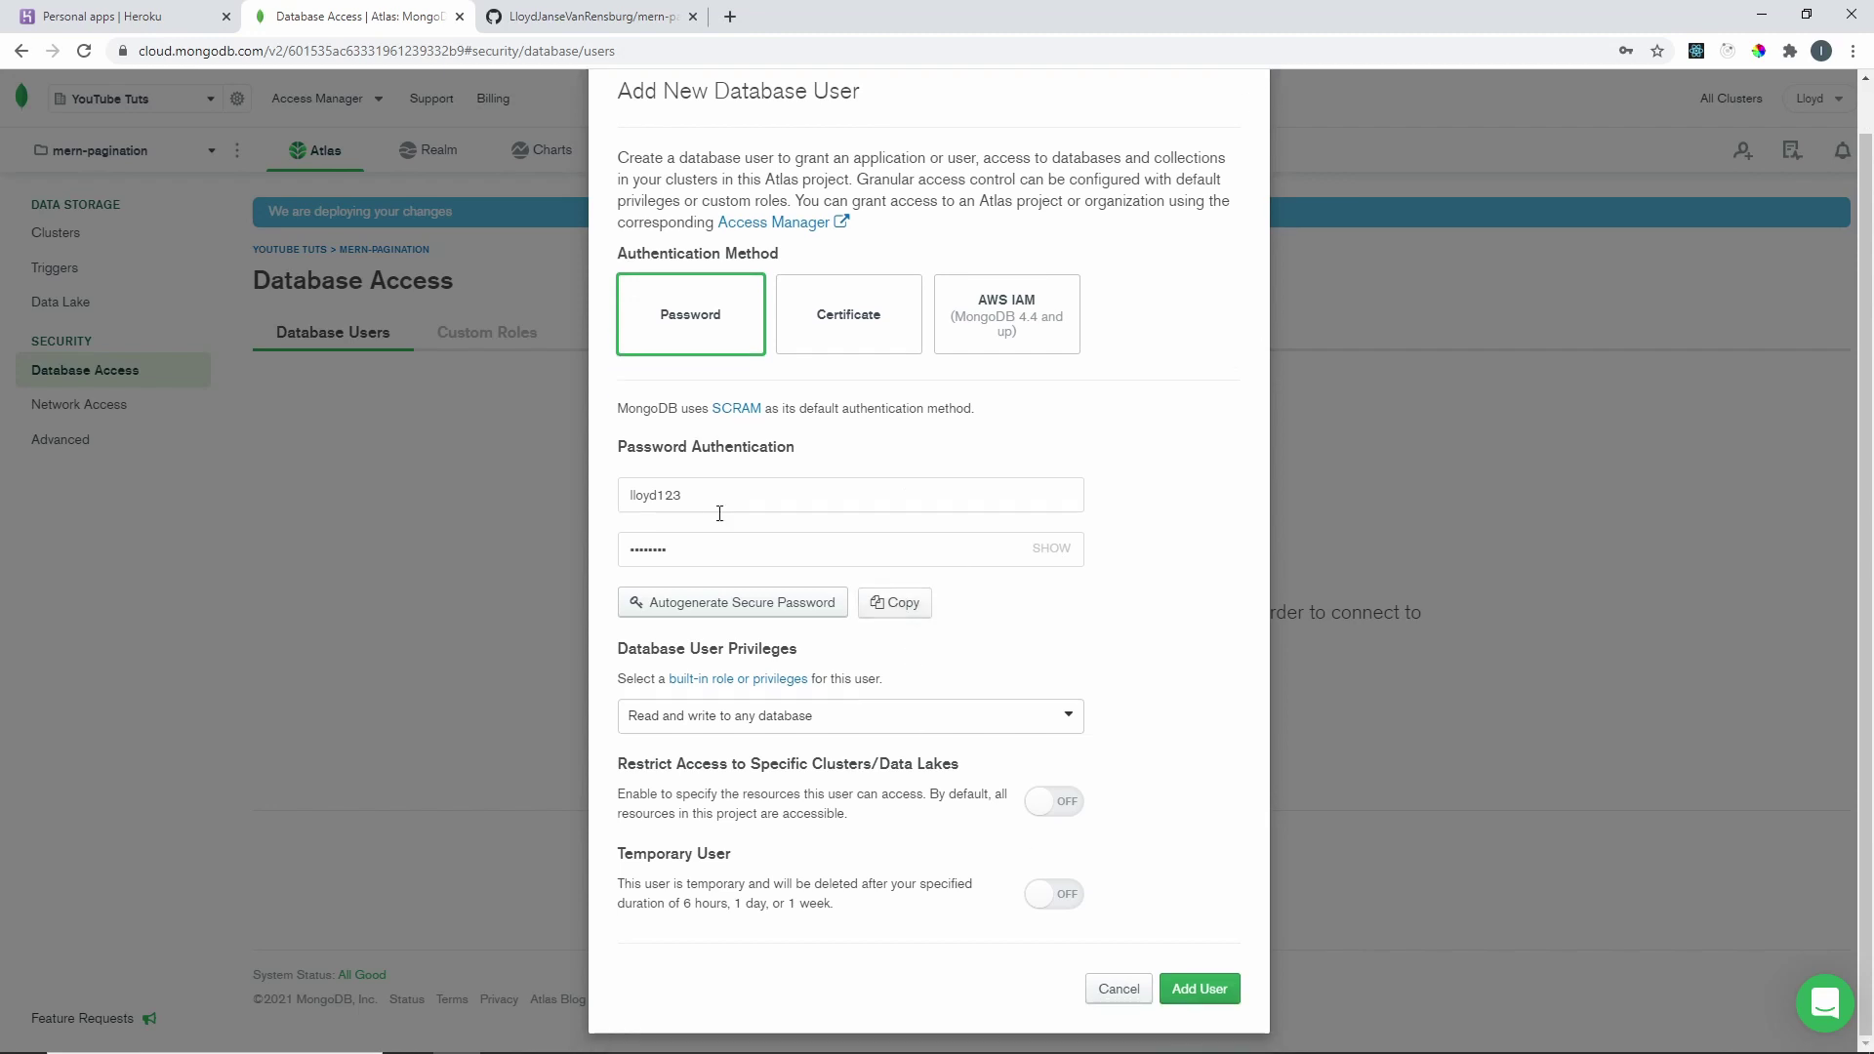
pyautogui.click(1191, 987)
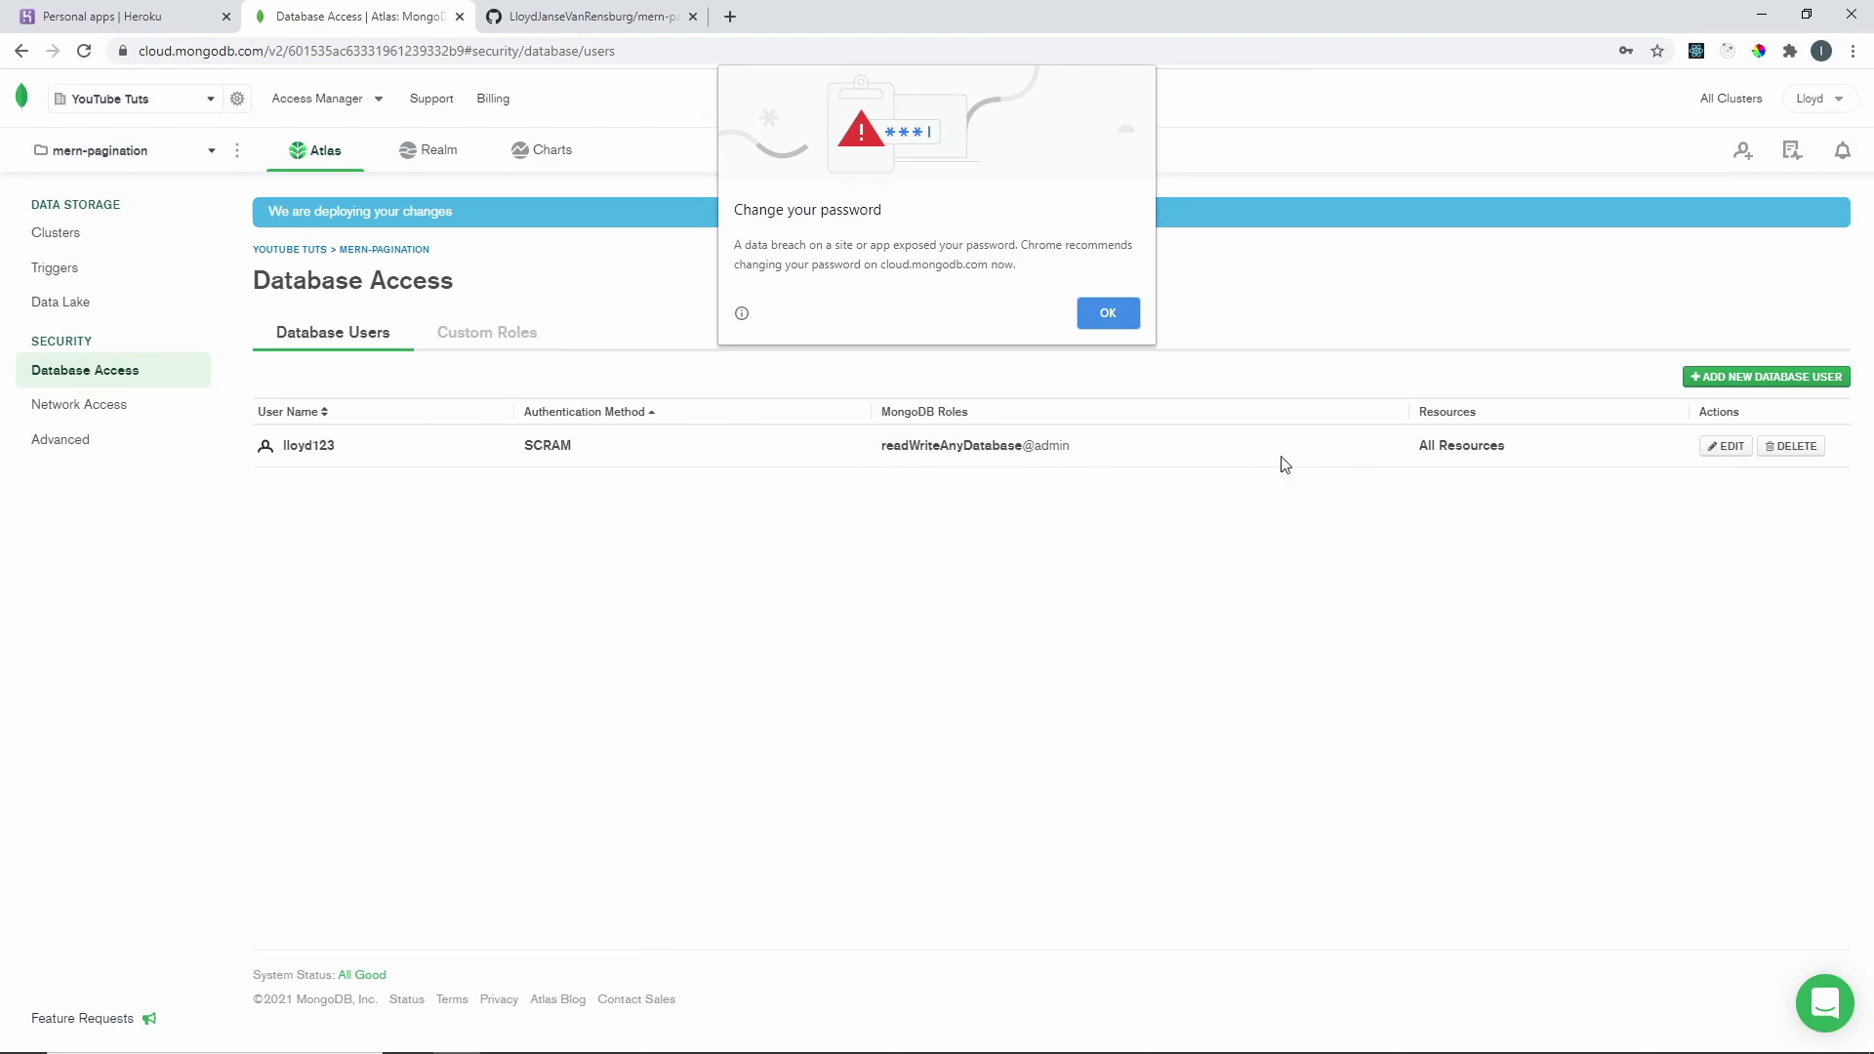
pyautogui.click(1113, 318)
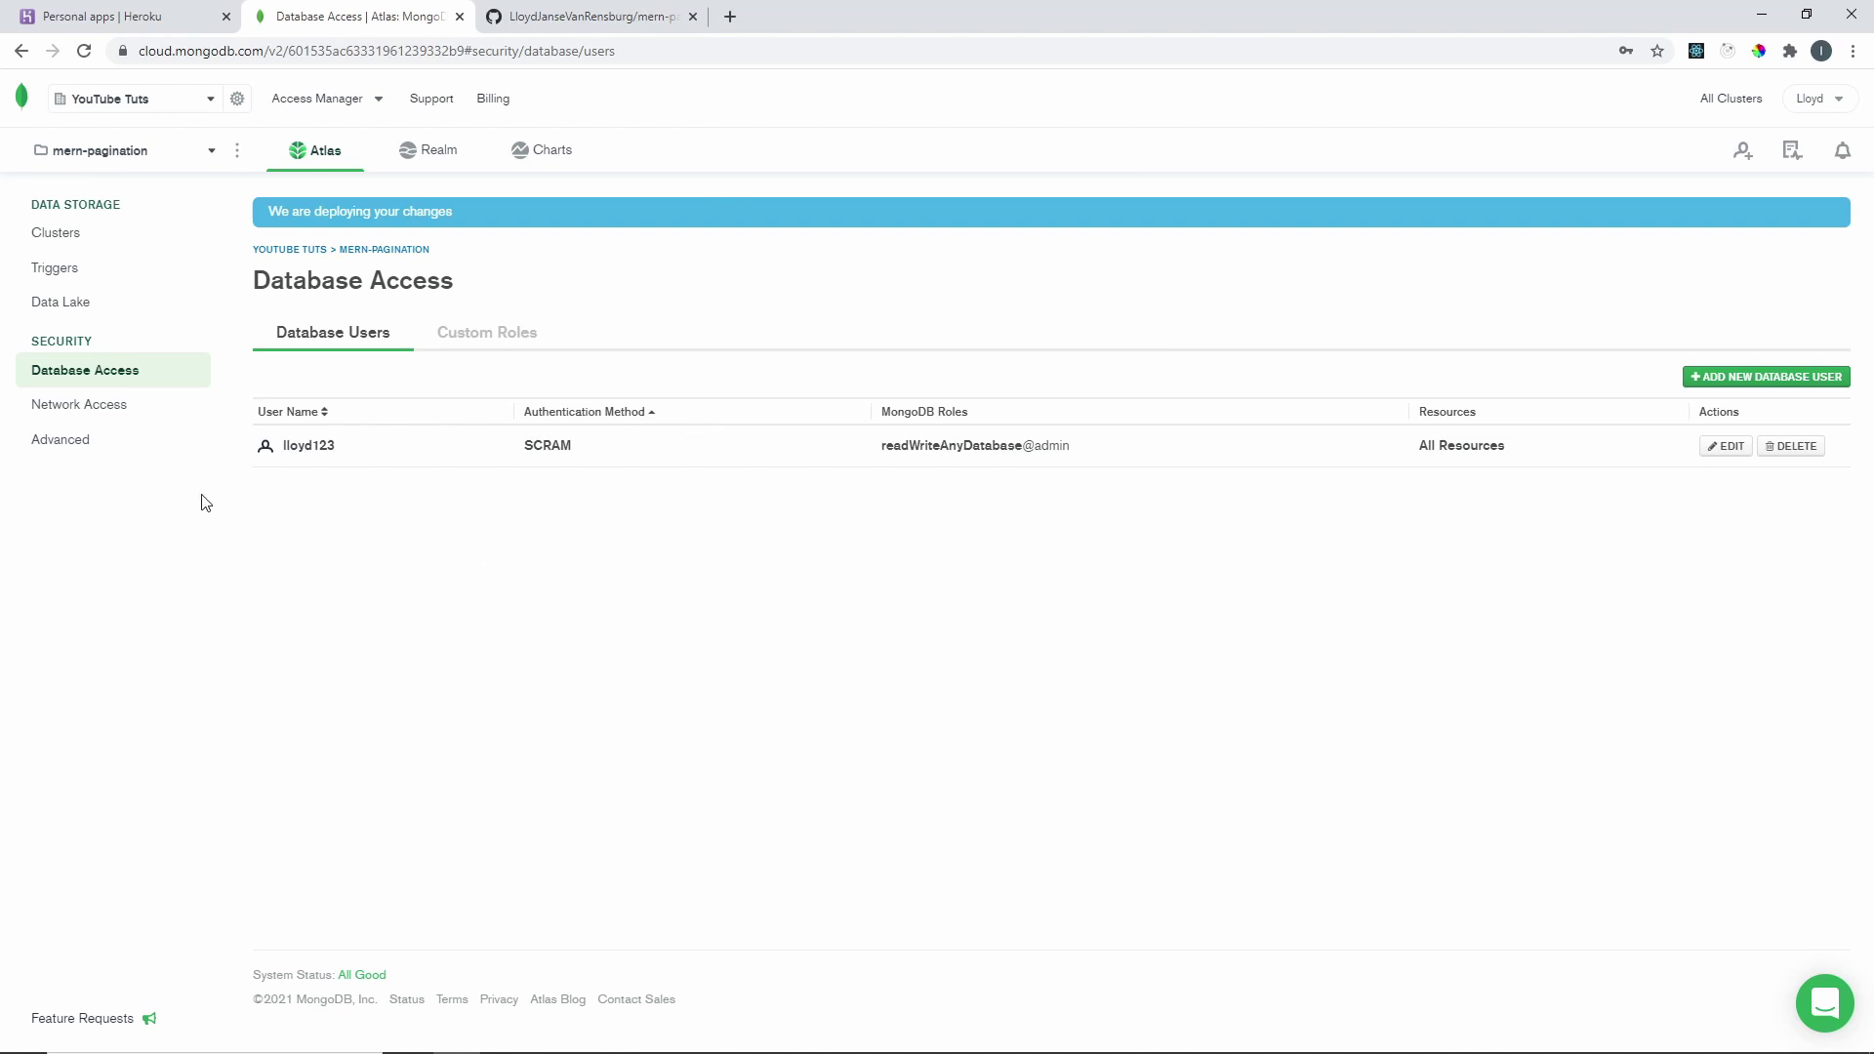
# - Add a 0.0.0.0/0 allow-from-anywhere entry under Network Access, then return to Clusters
pyautogui.click(99, 400)
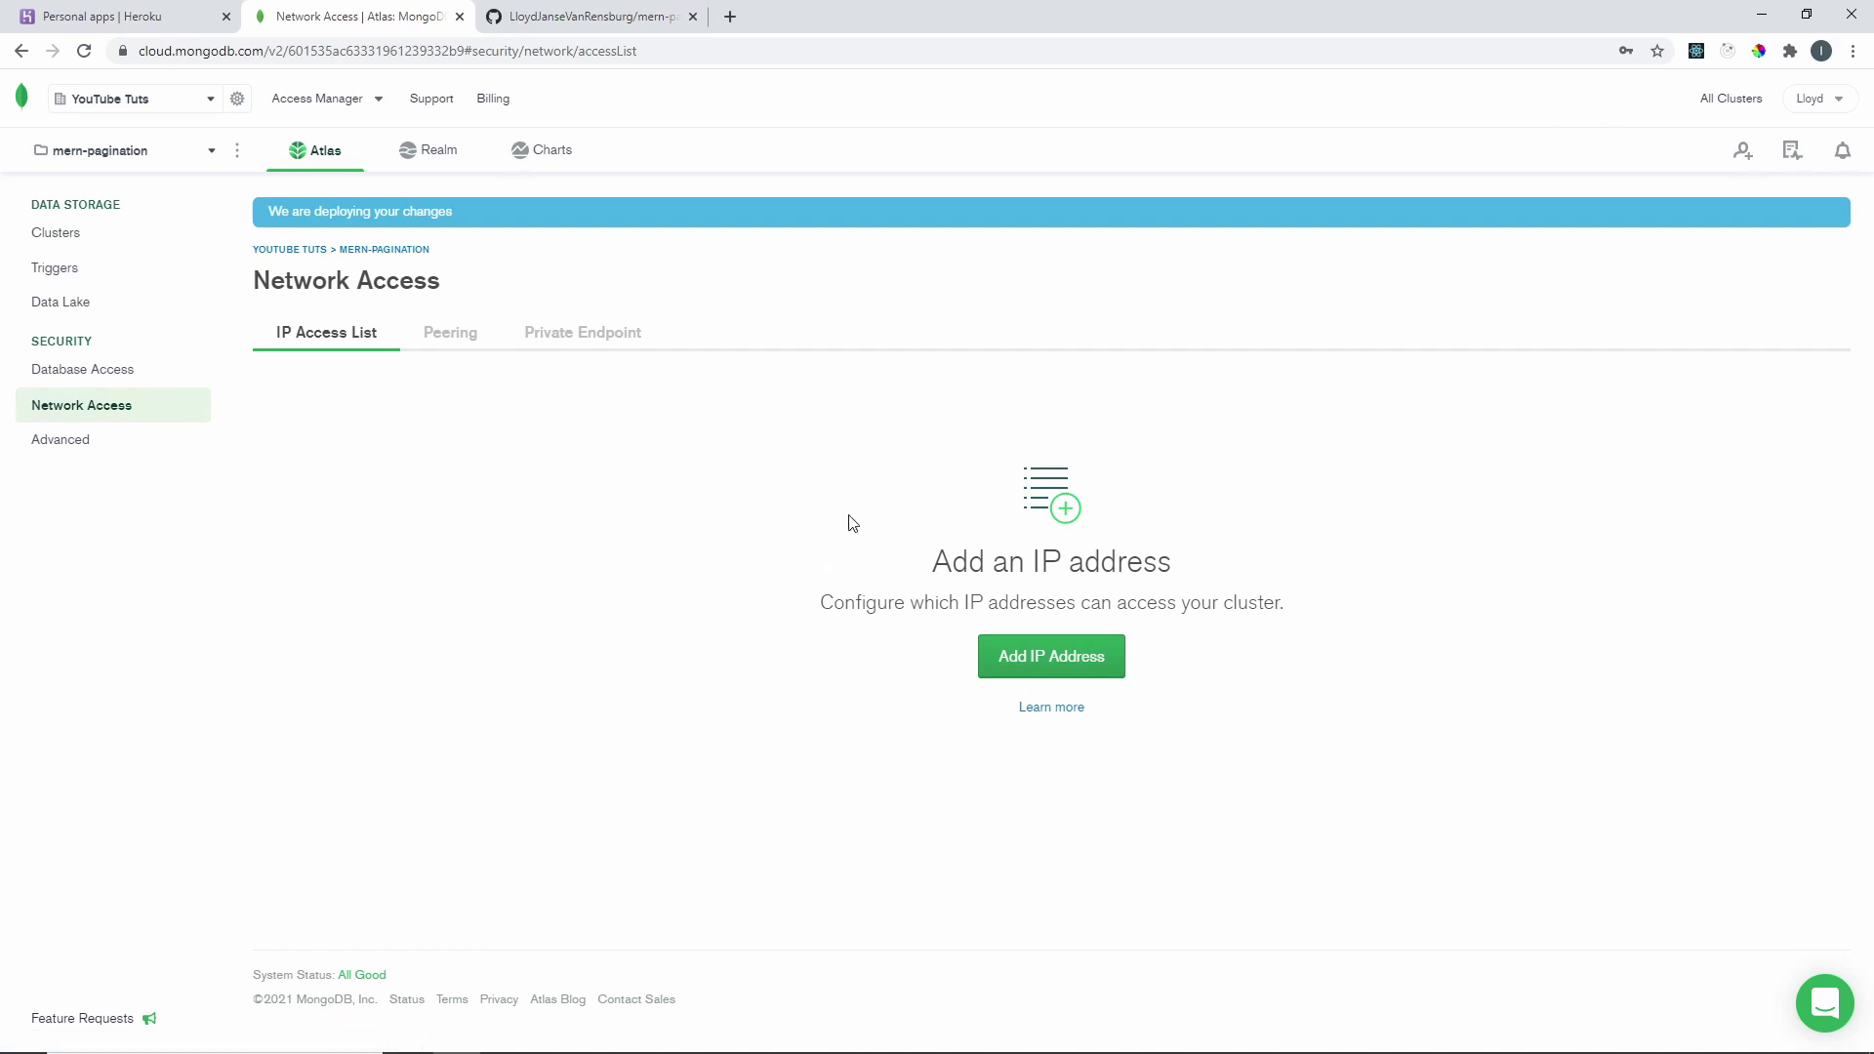
pyautogui.click(1006, 669)
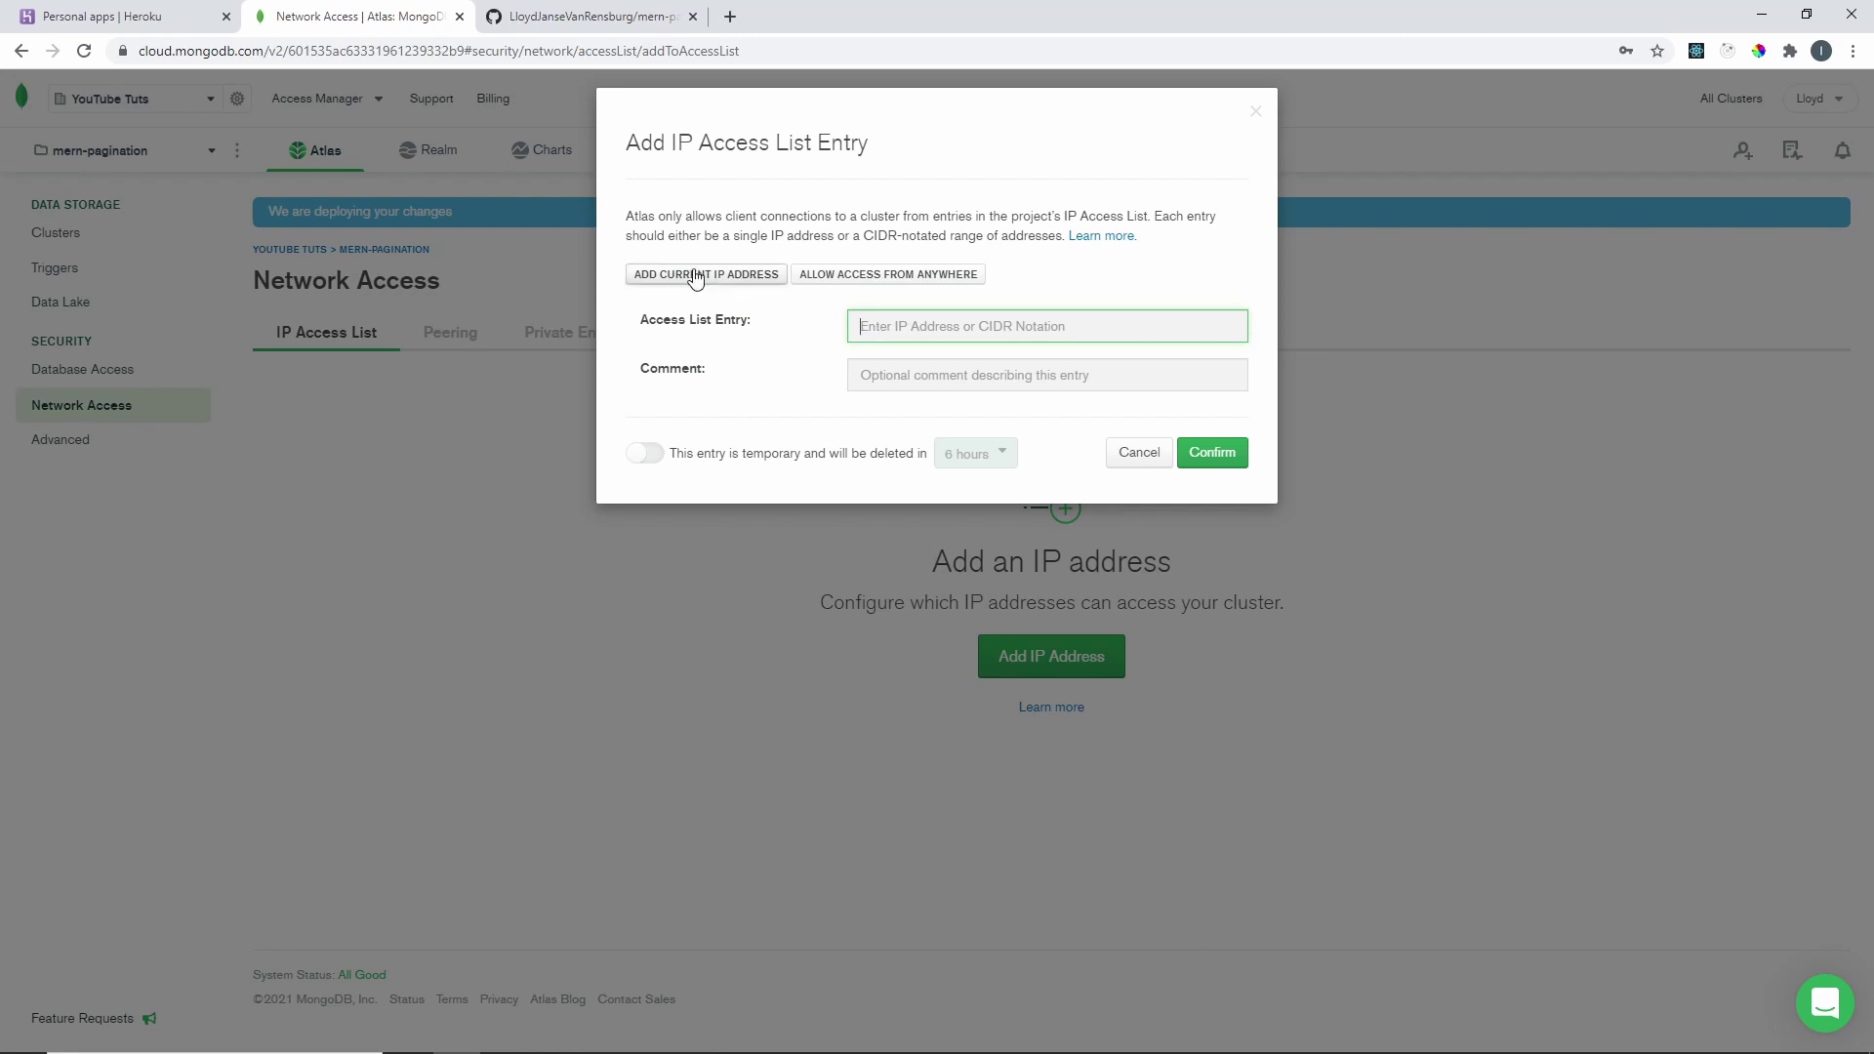
pyautogui.click(971, 276)
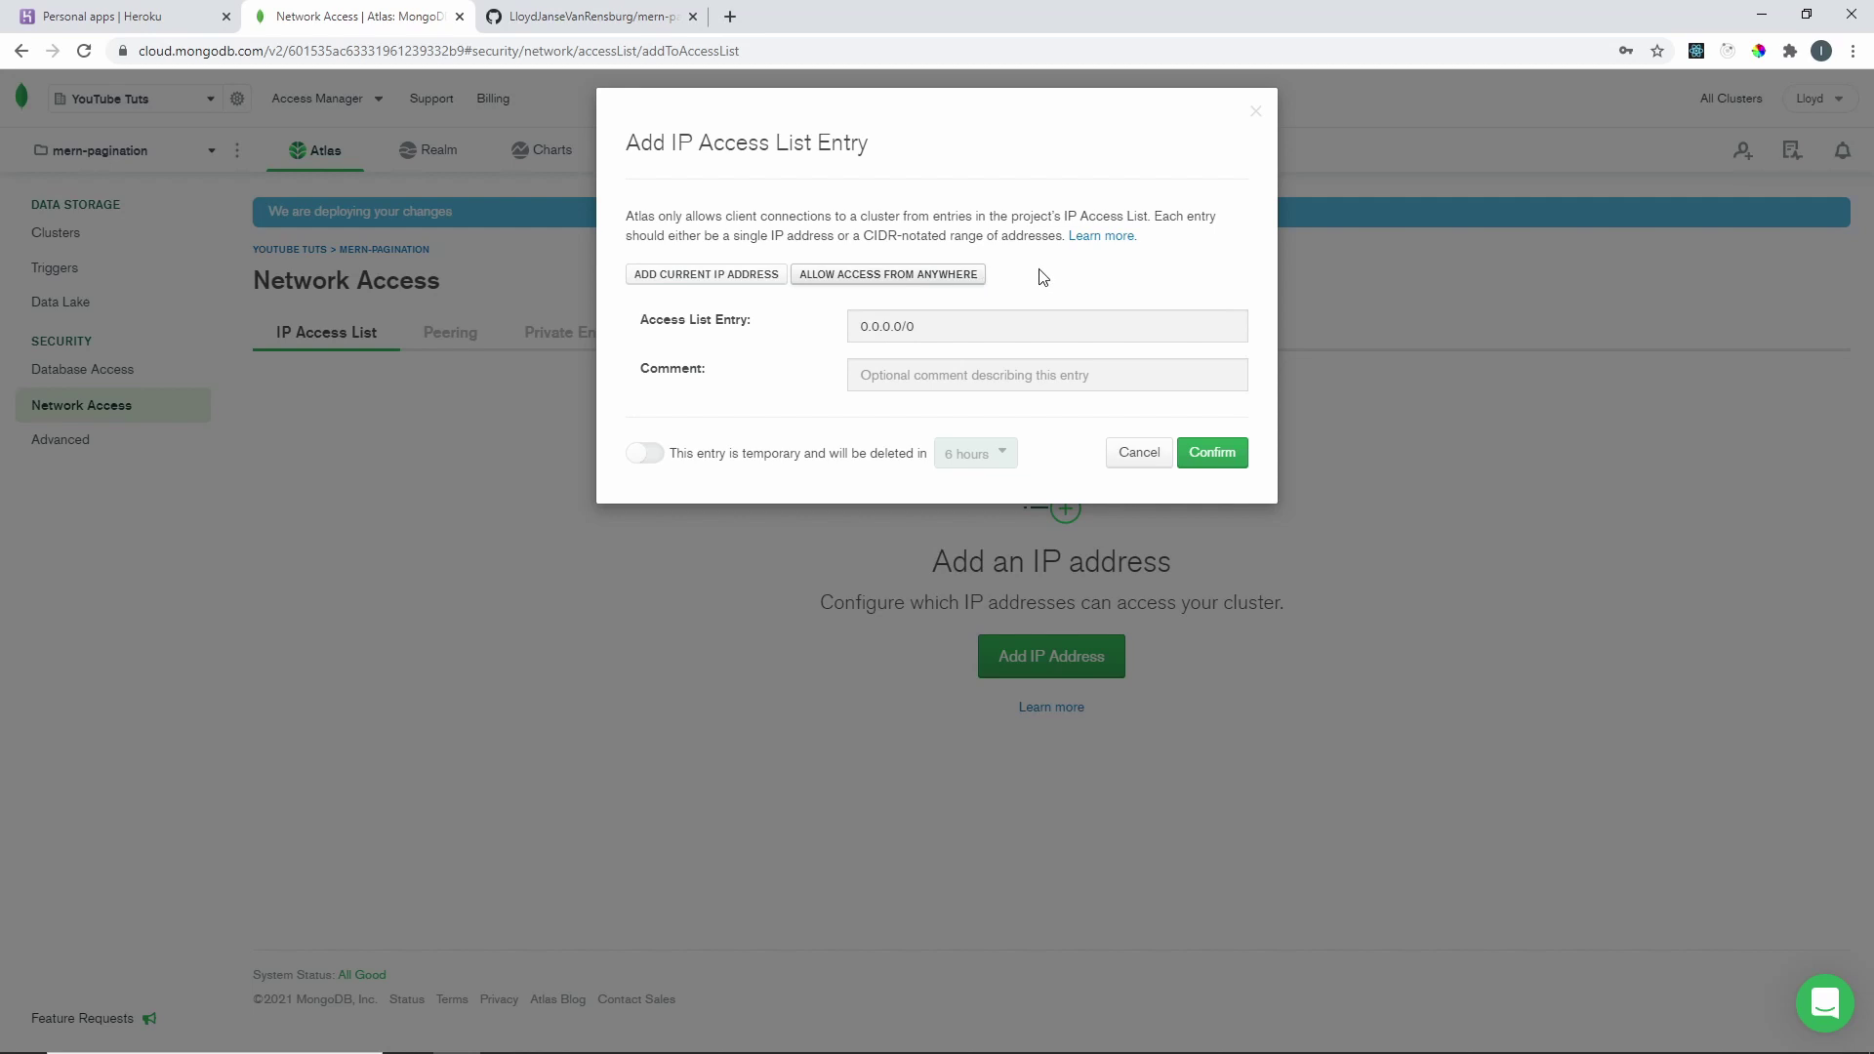
pyautogui.click(1212, 452)
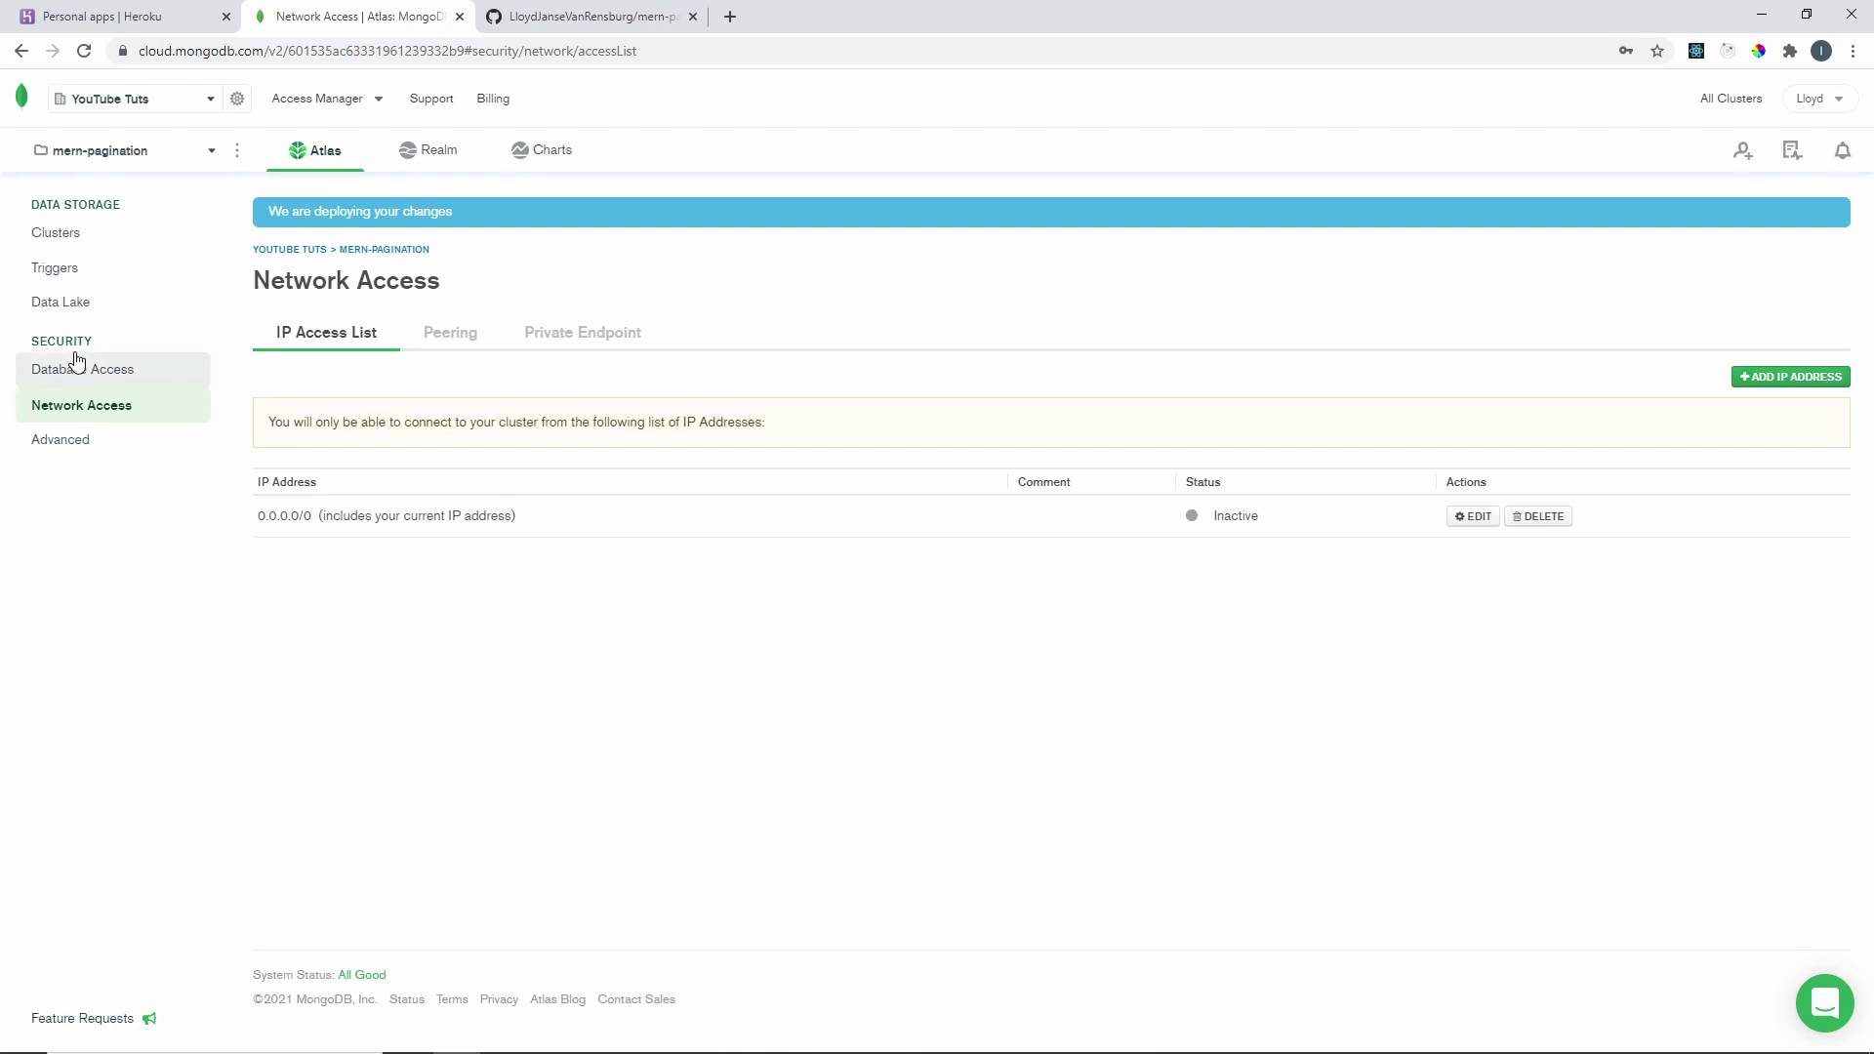
pyautogui.click(74, 238)
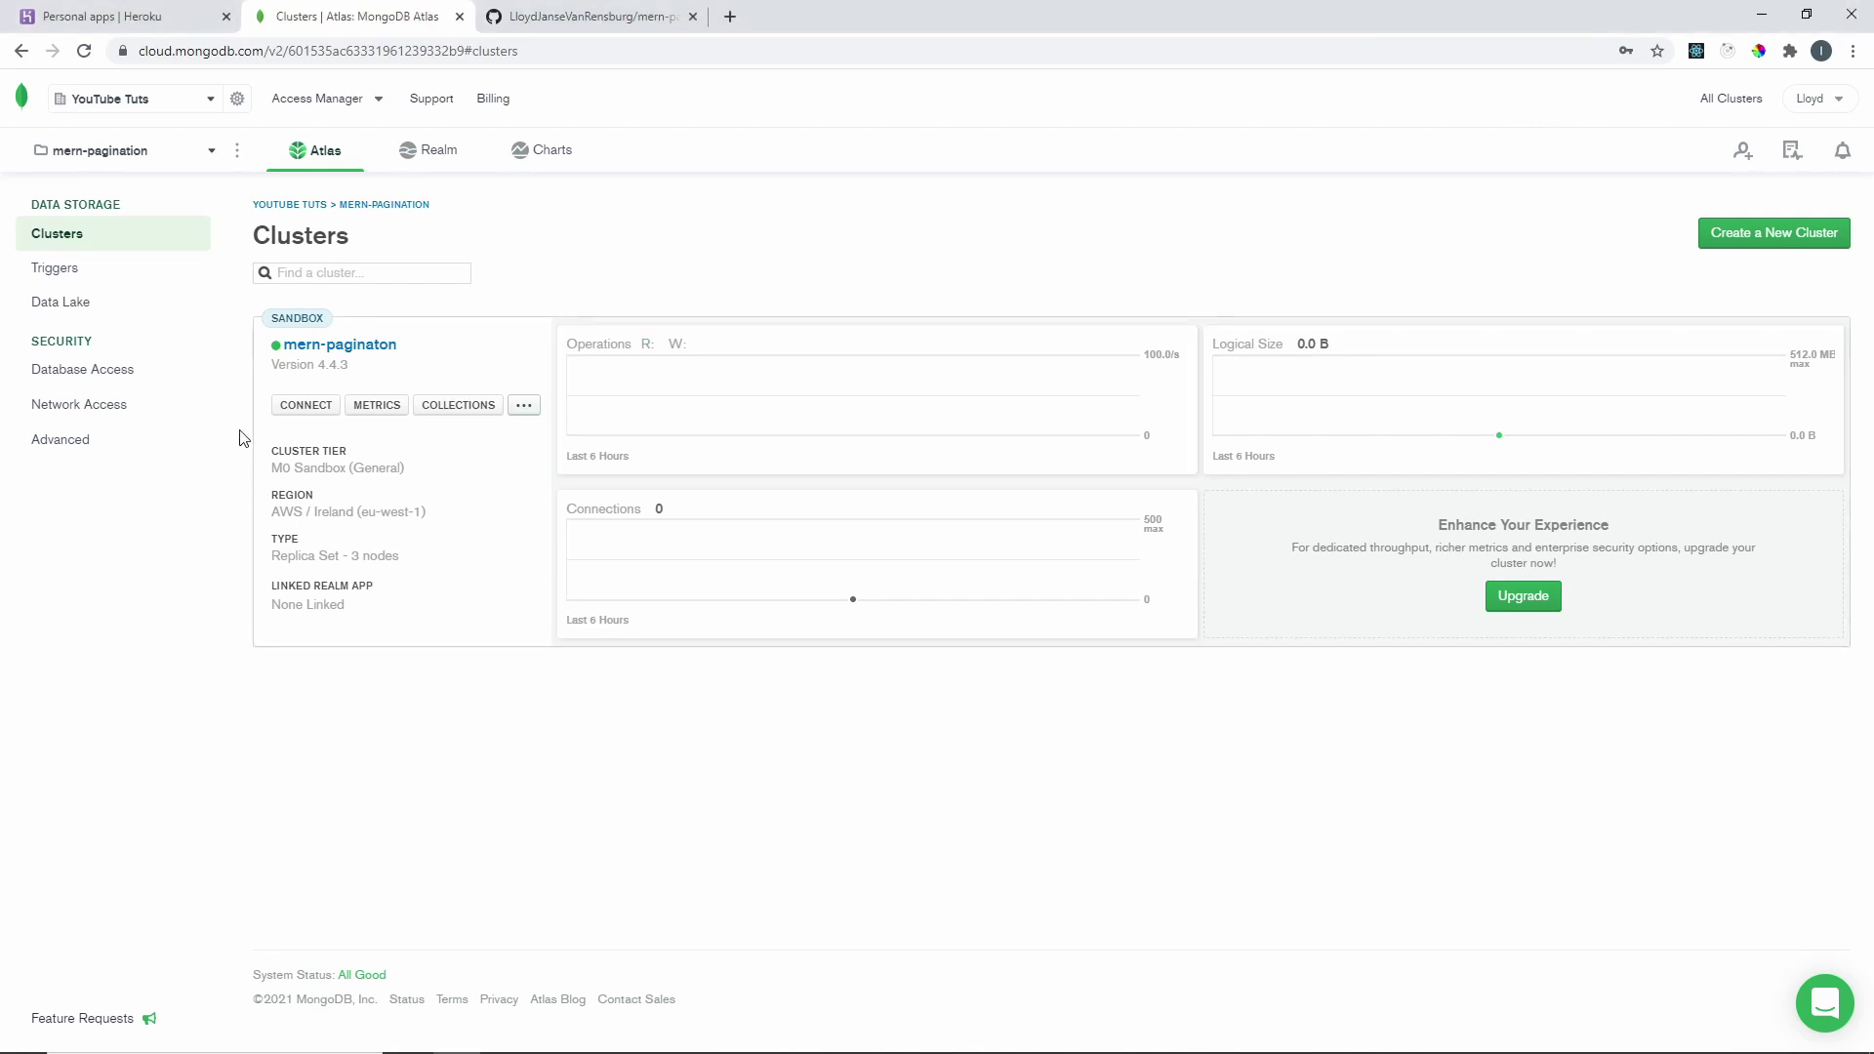
# - Start an application connection to mern-paginaton using the Node.js 3.6 or later driver
pyautogui.click(301, 418)
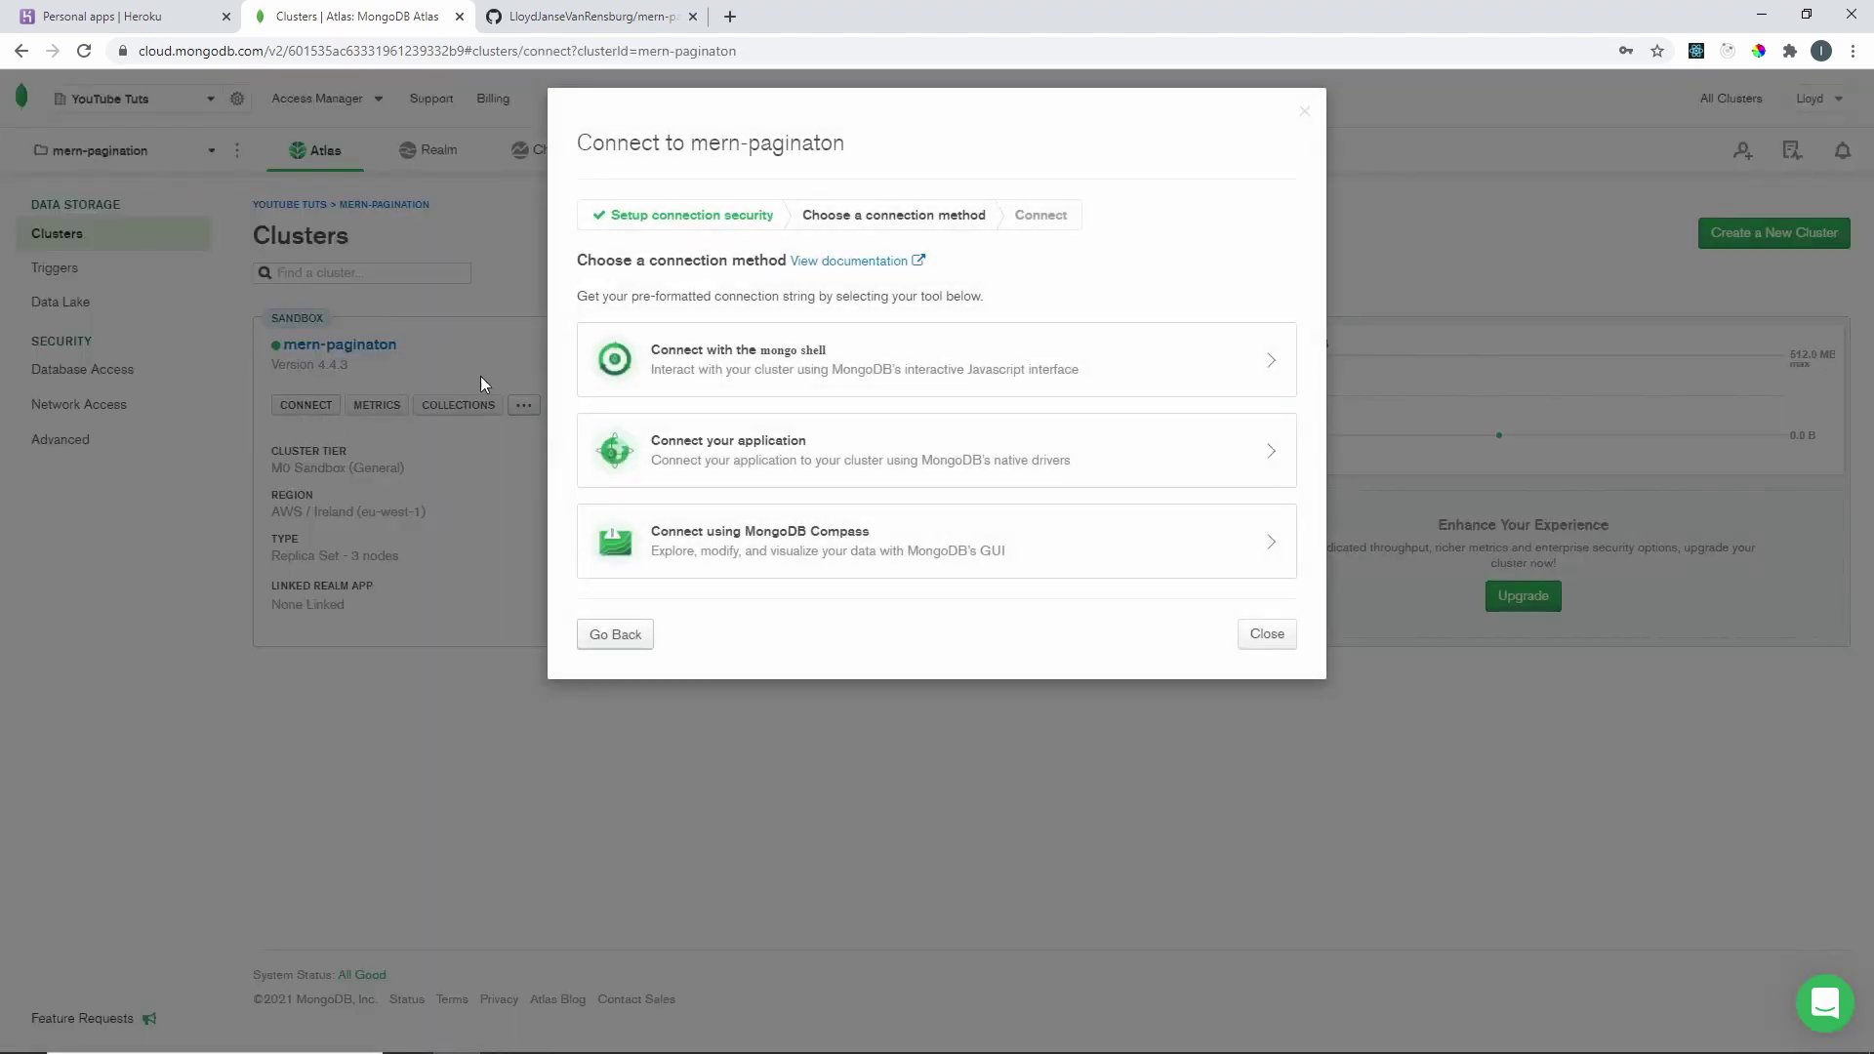
pyautogui.click(862, 460)
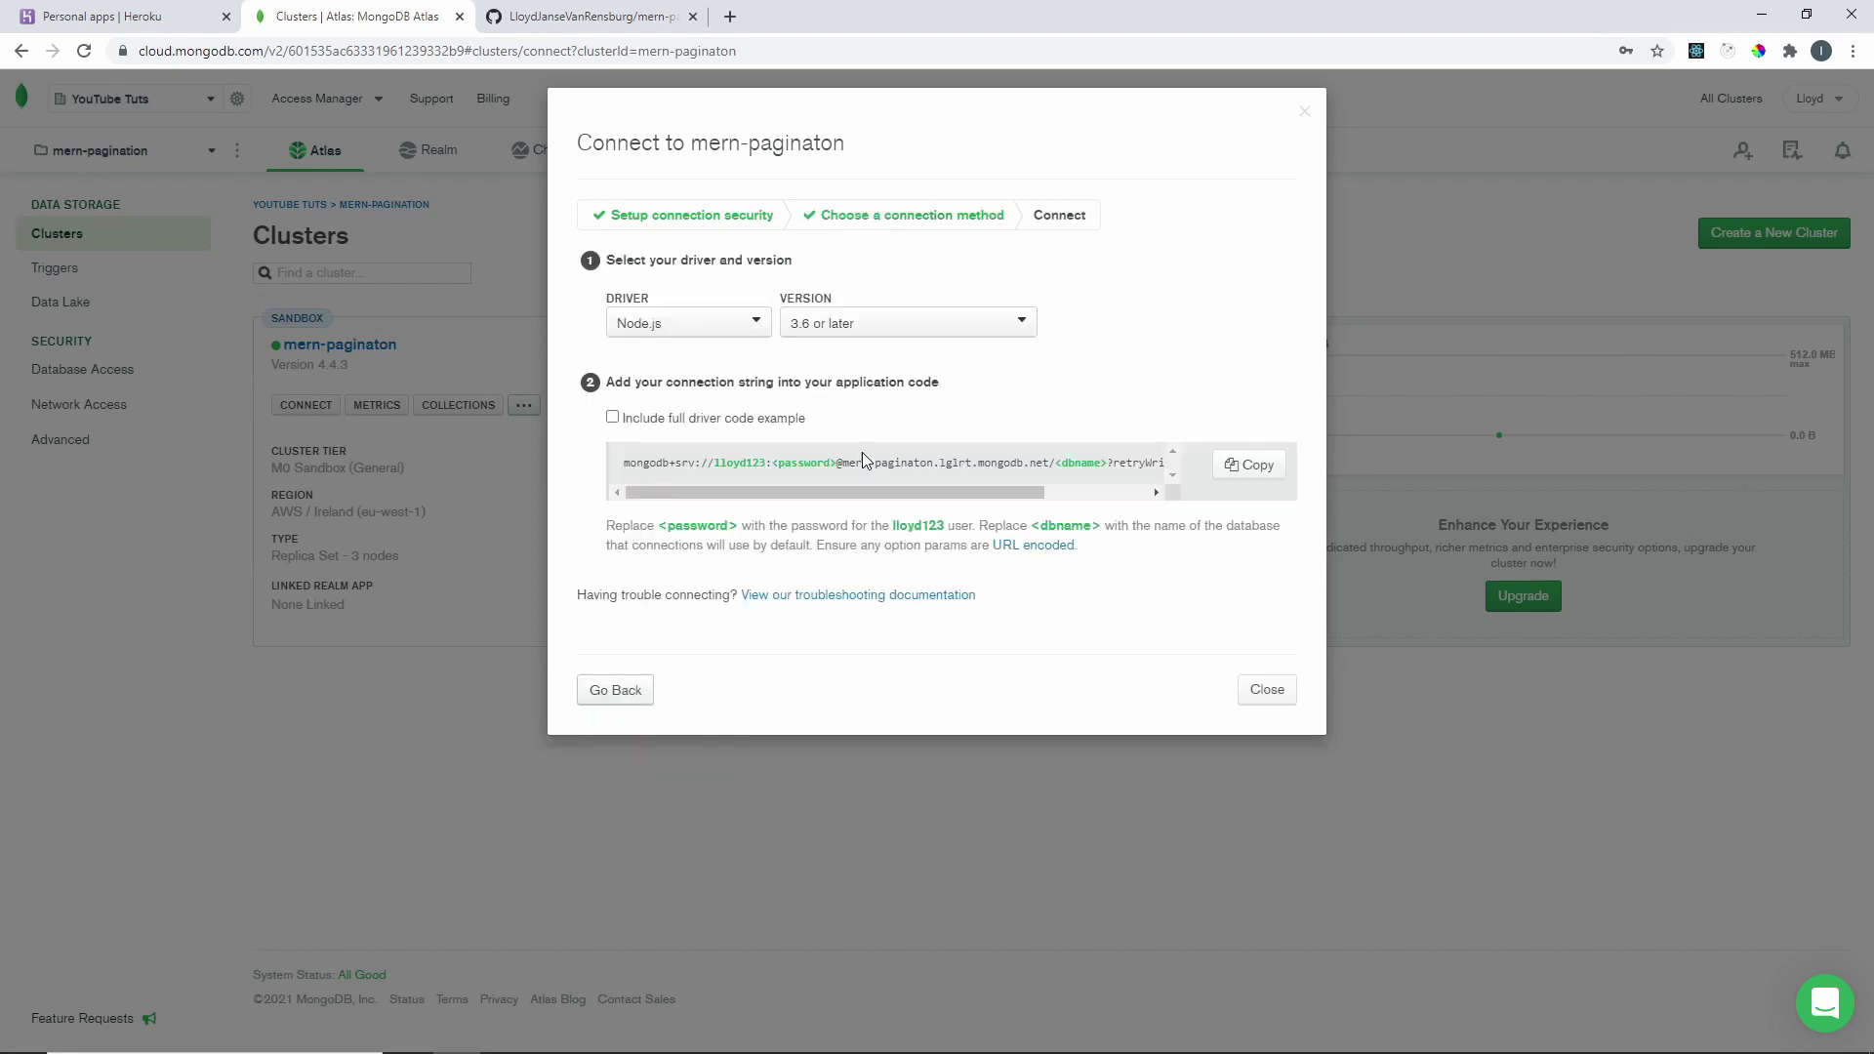
pyautogui.click(752, 325)
pyautogui.scroll(-3, 718, 390)
pyautogui.scroll(2, 711, 409)
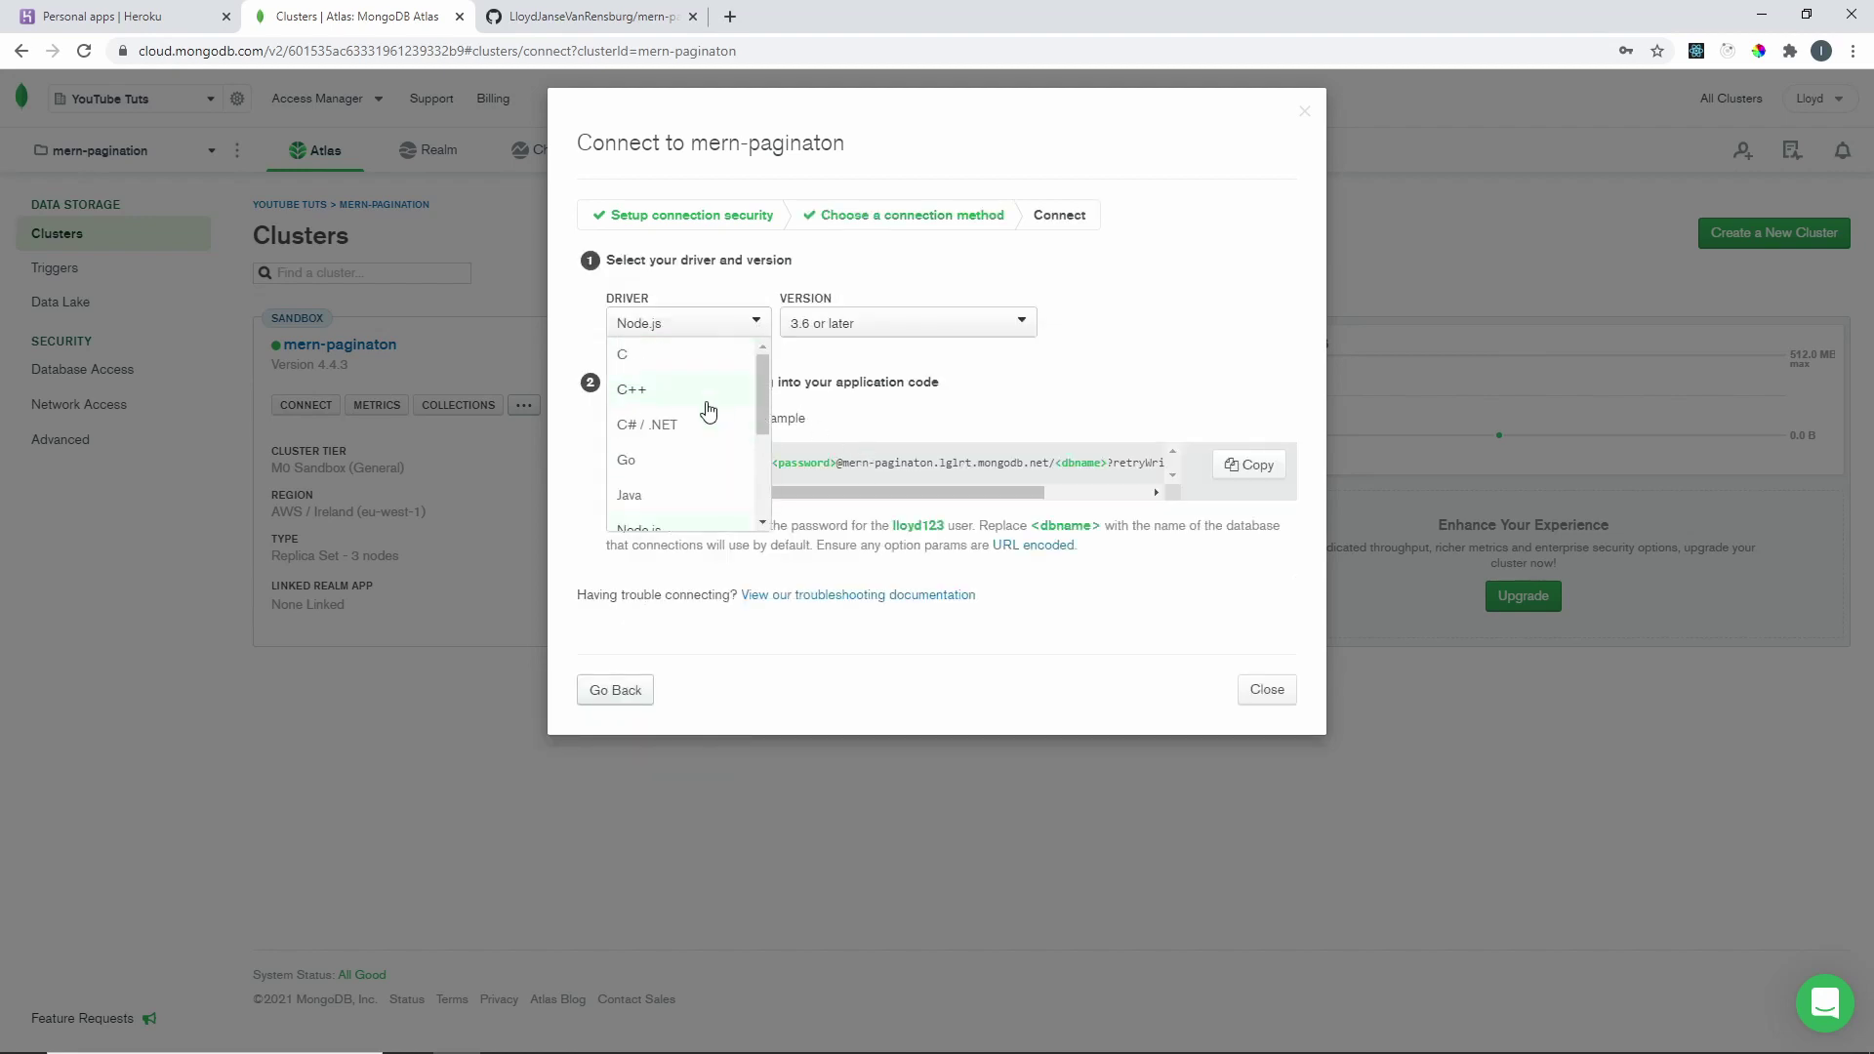
pyautogui.scroll(-2, 712, 410)
pyautogui.click(754, 332)
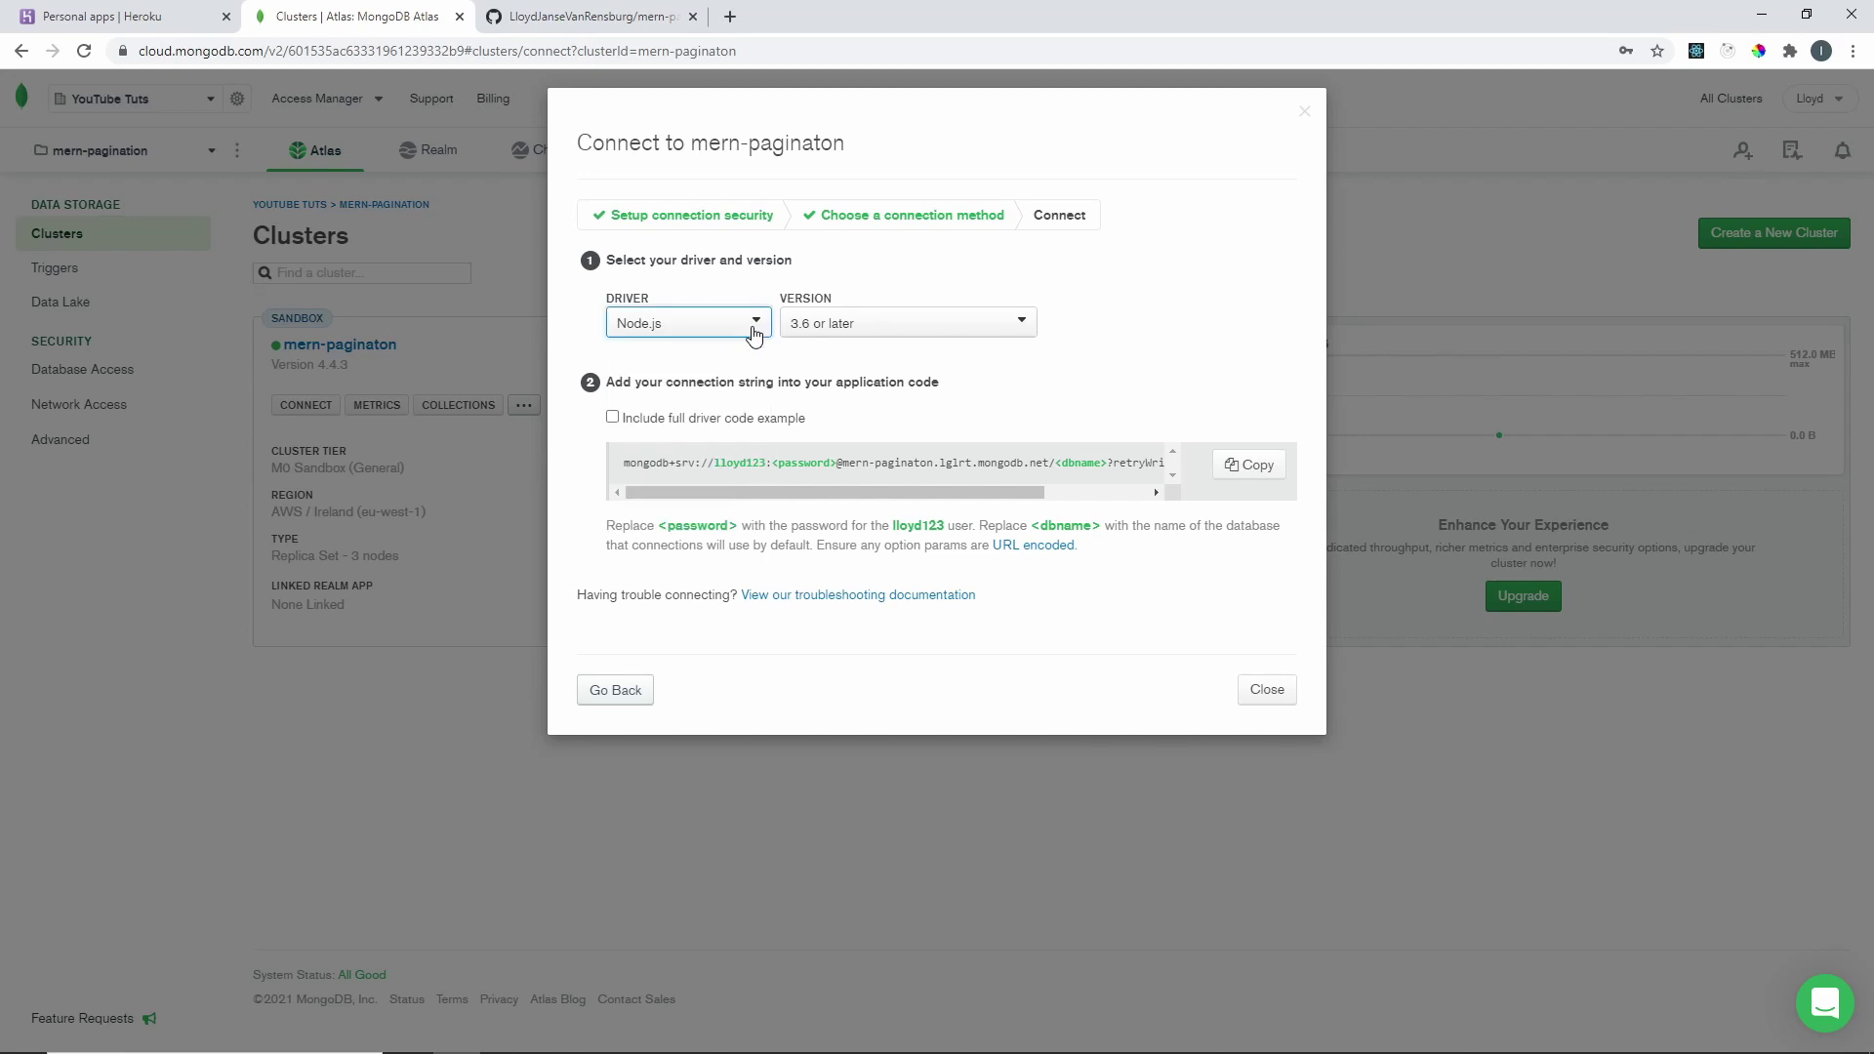
pyautogui.click(1003, 327)
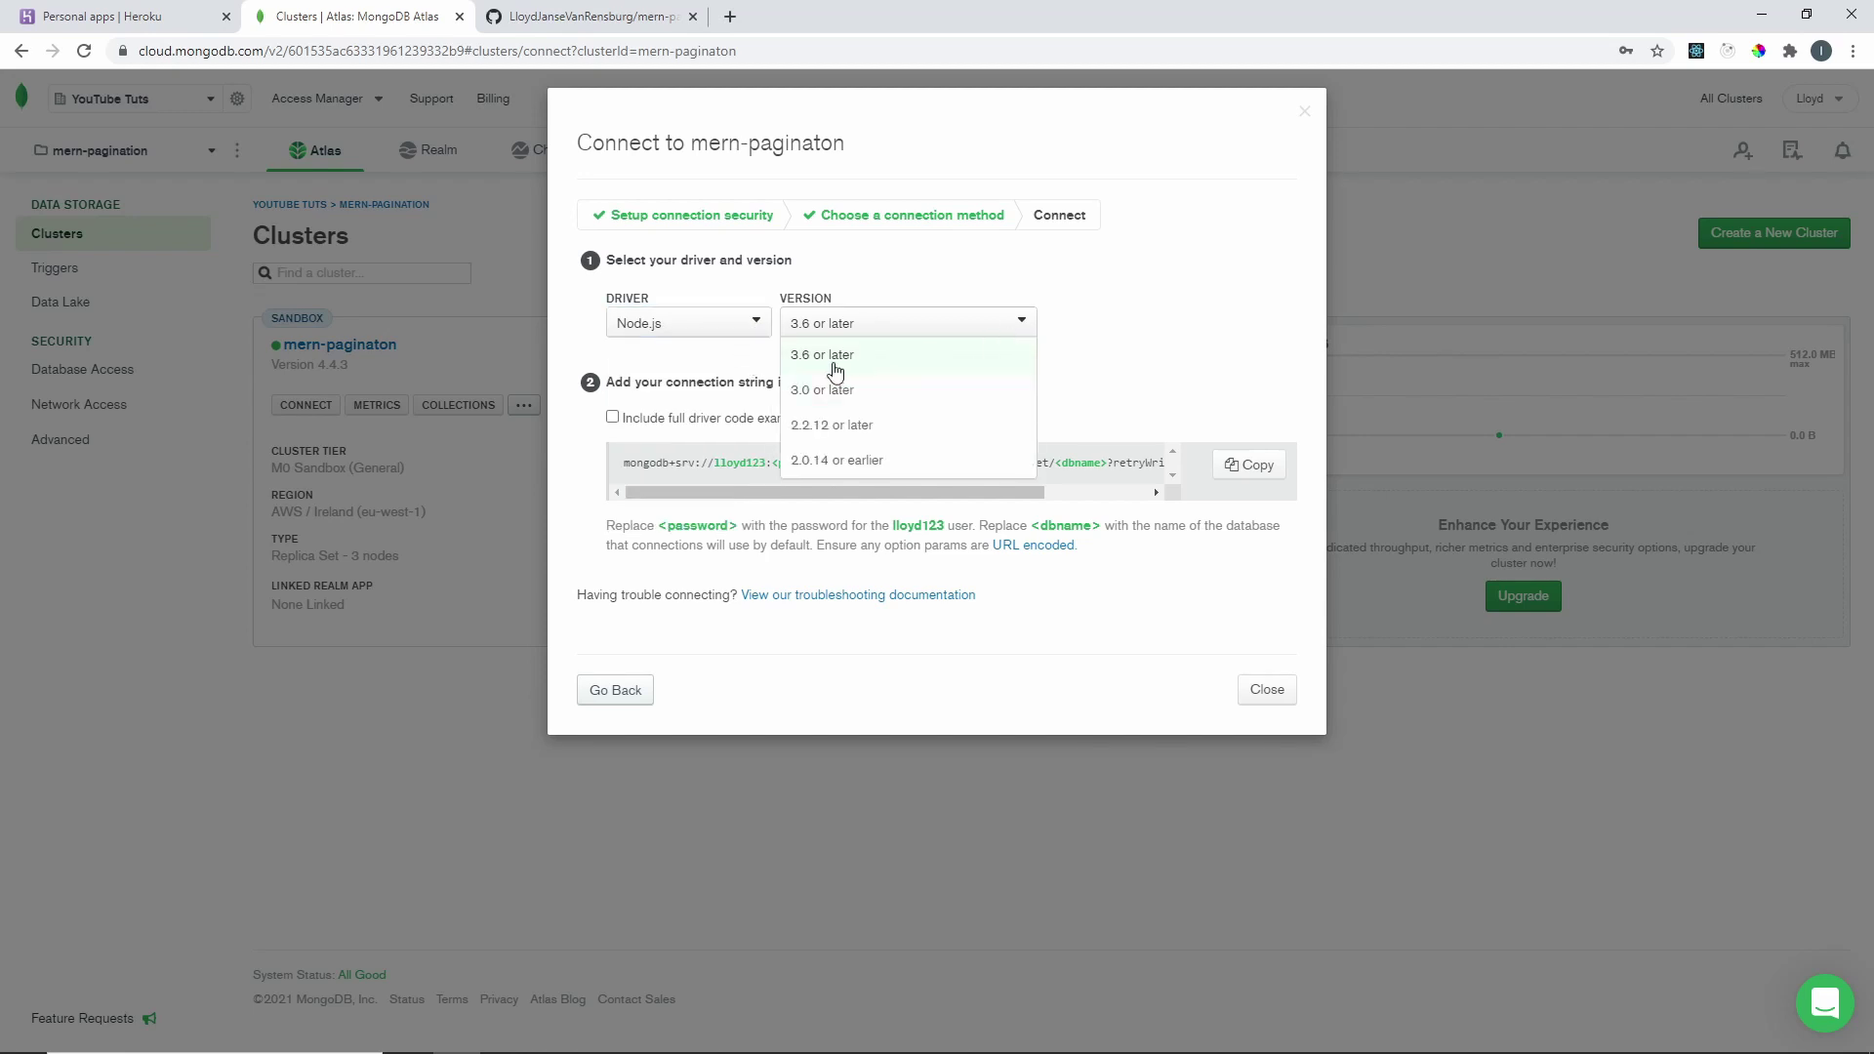
pyautogui.click(1005, 325)
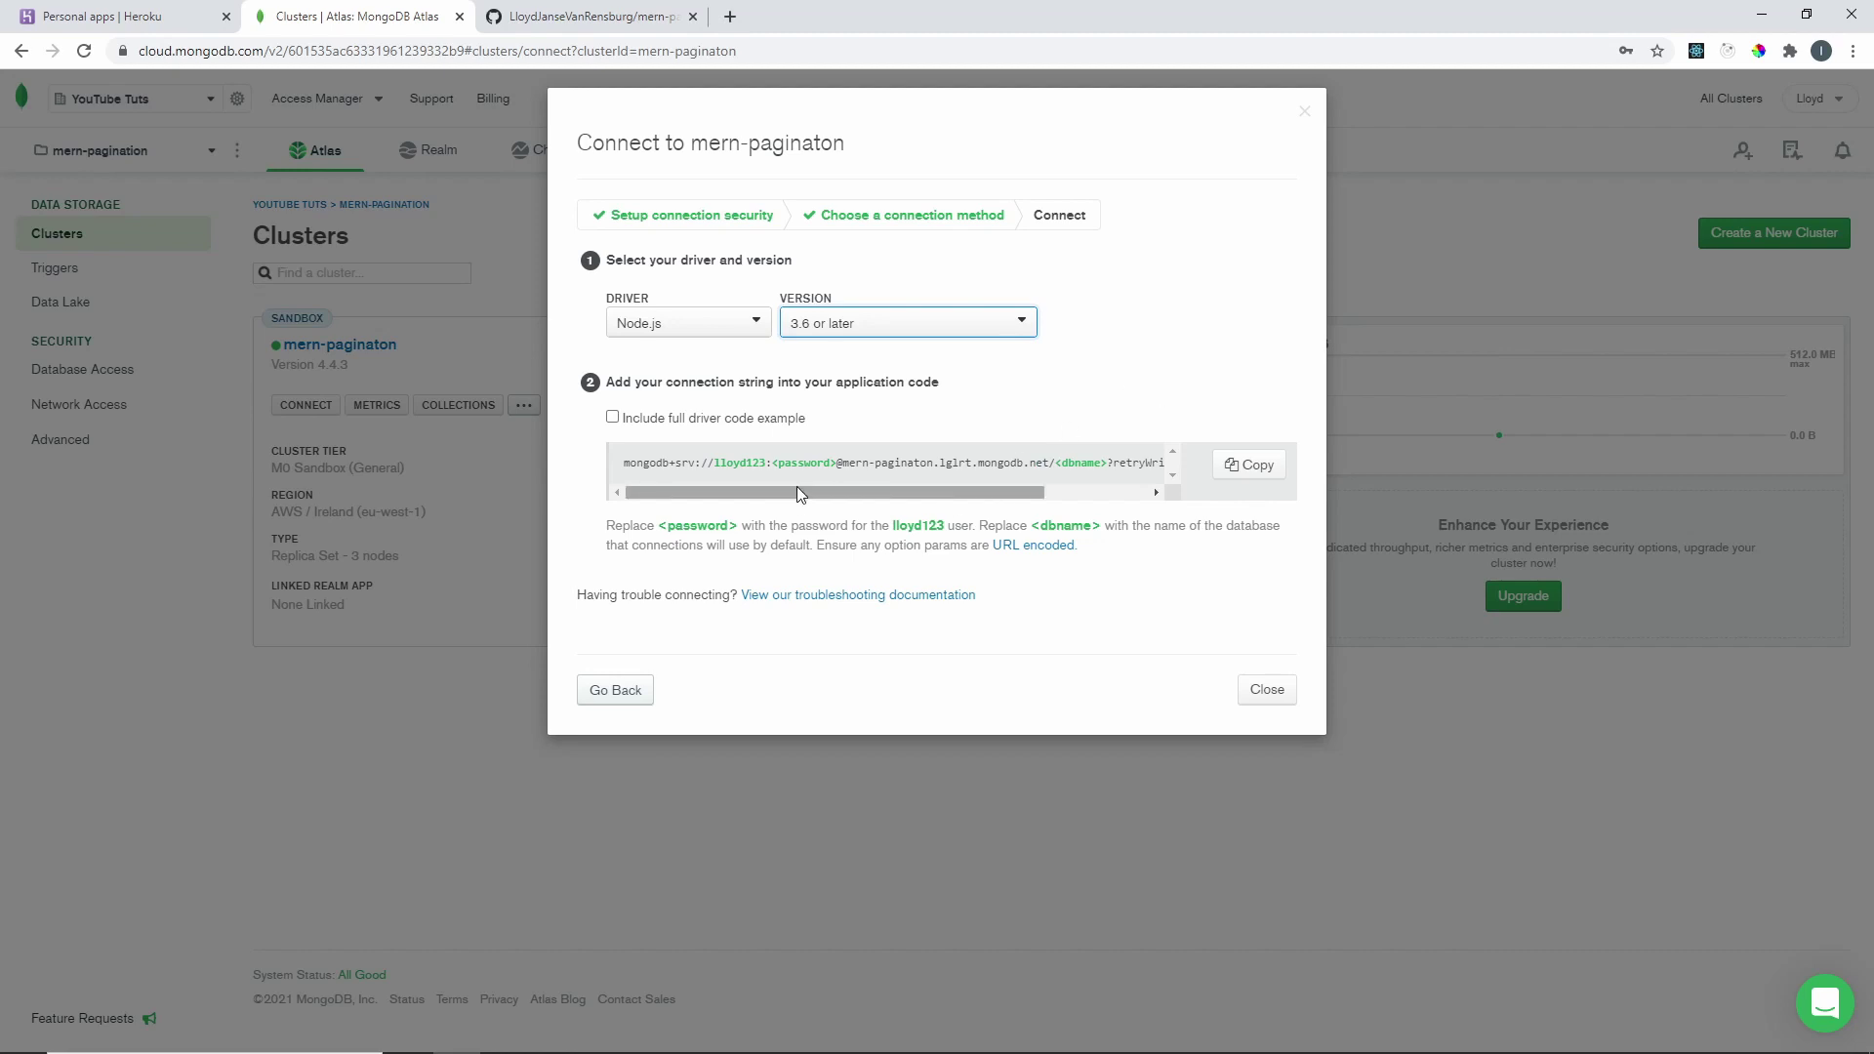
# - Copy the connection string containing the <password> placeholder and return to Visual Studio Code
pyautogui.moveTo(797, 491)
pyautogui.mouseDown()
pyautogui.moveTo(1054, 496)
pyautogui.moveTo(791, 498)
pyautogui.mouseUp()
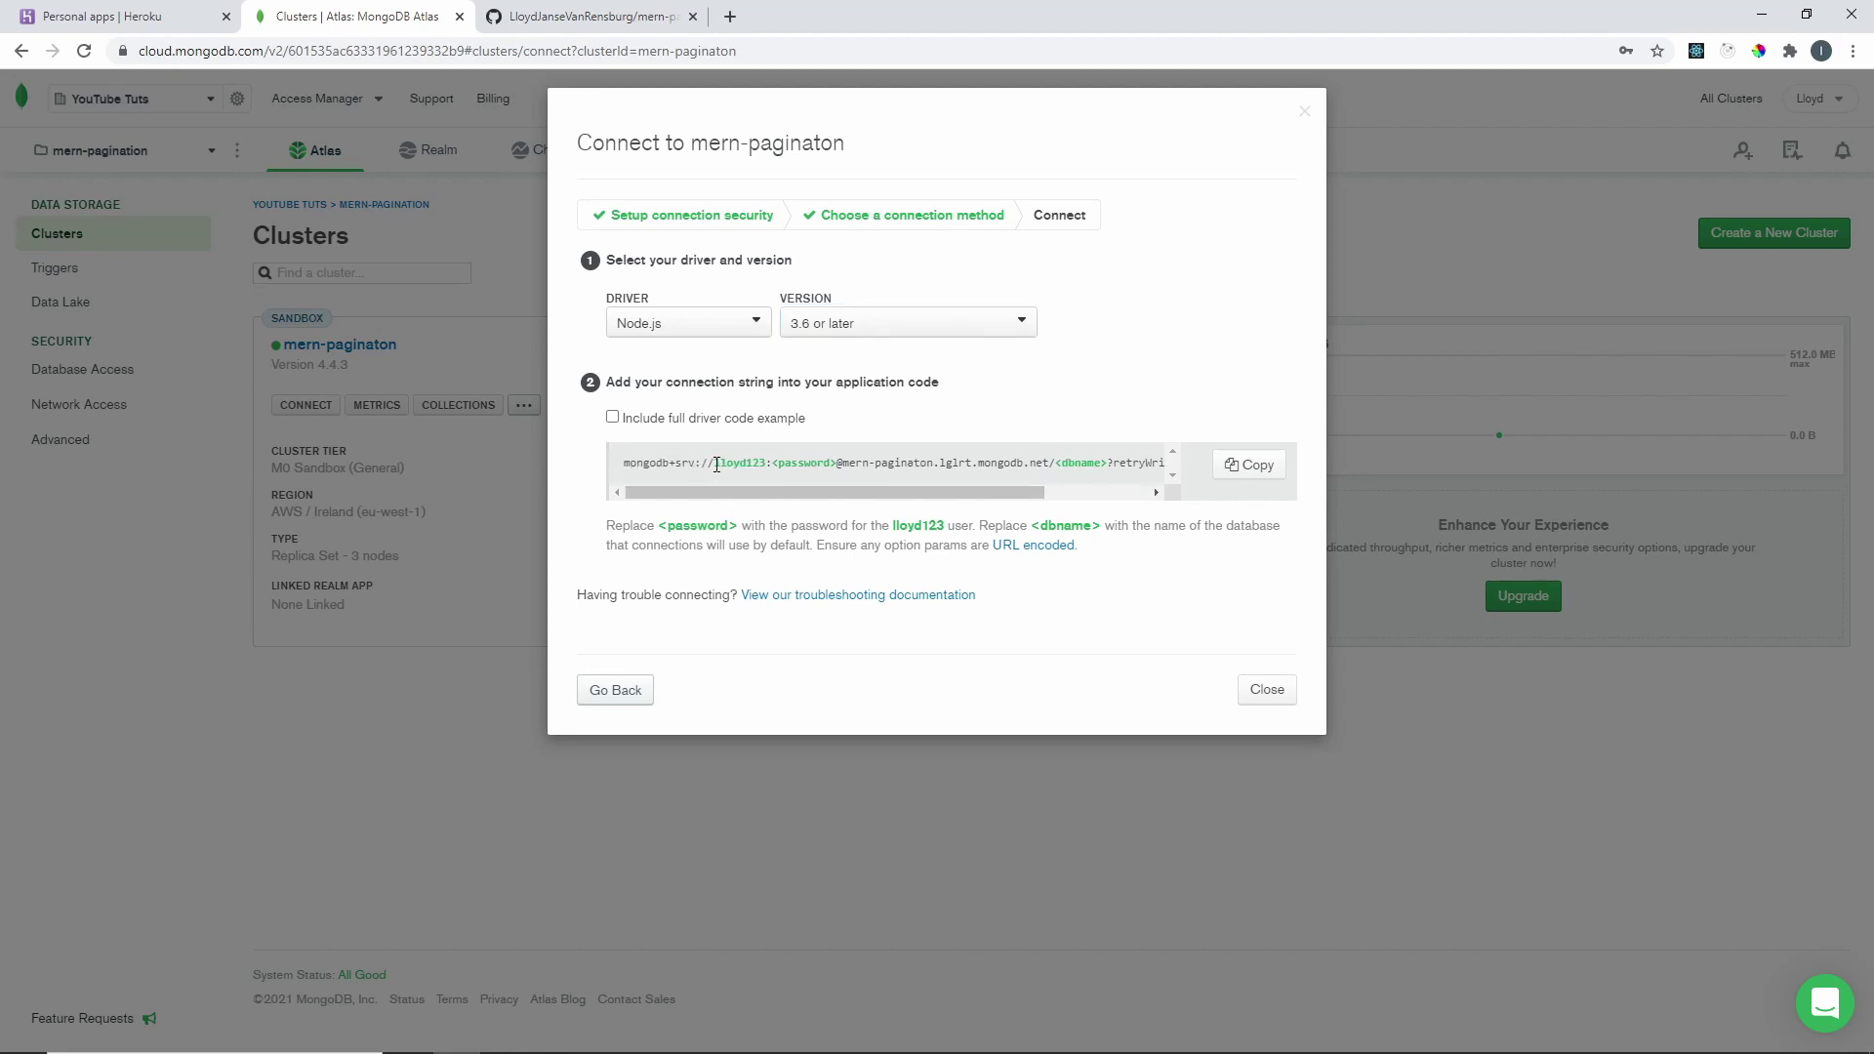
pyautogui.moveTo(773, 469); pyautogui.dragTo(838, 467)
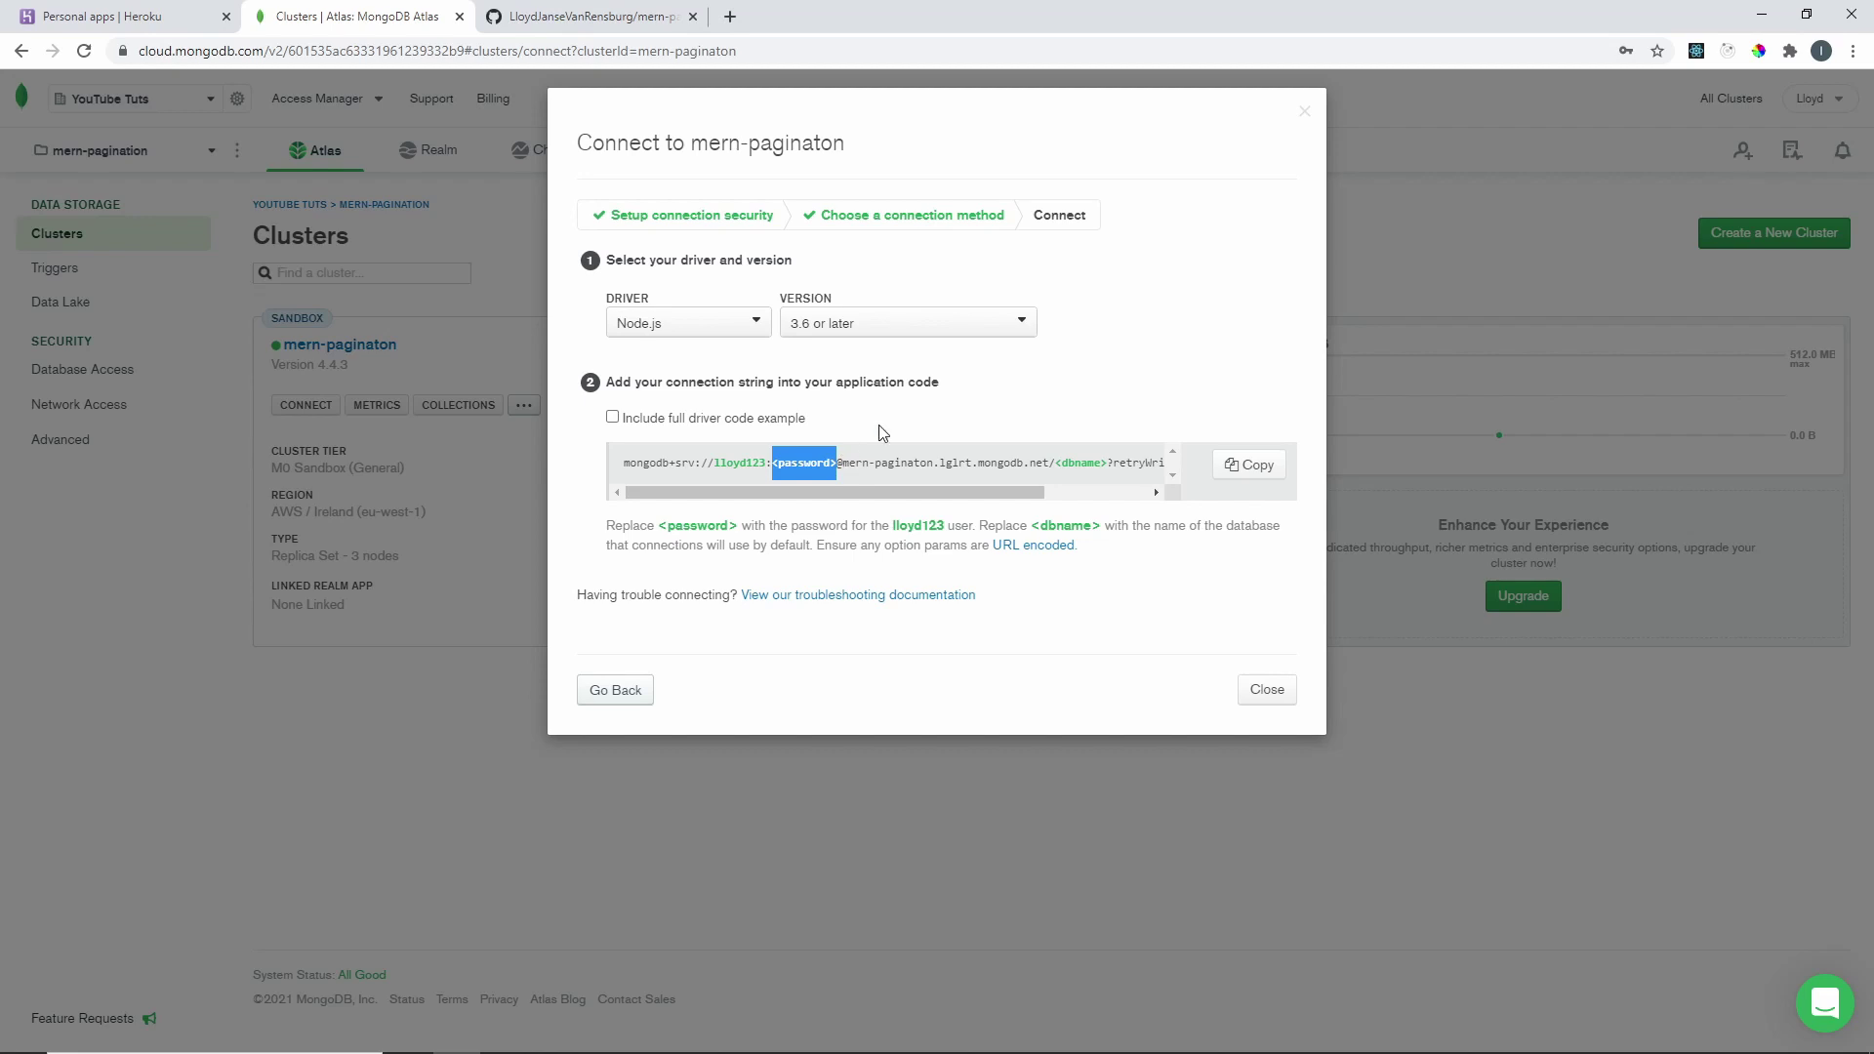
pyautogui.click(882, 433)
pyautogui.click(1242, 467)
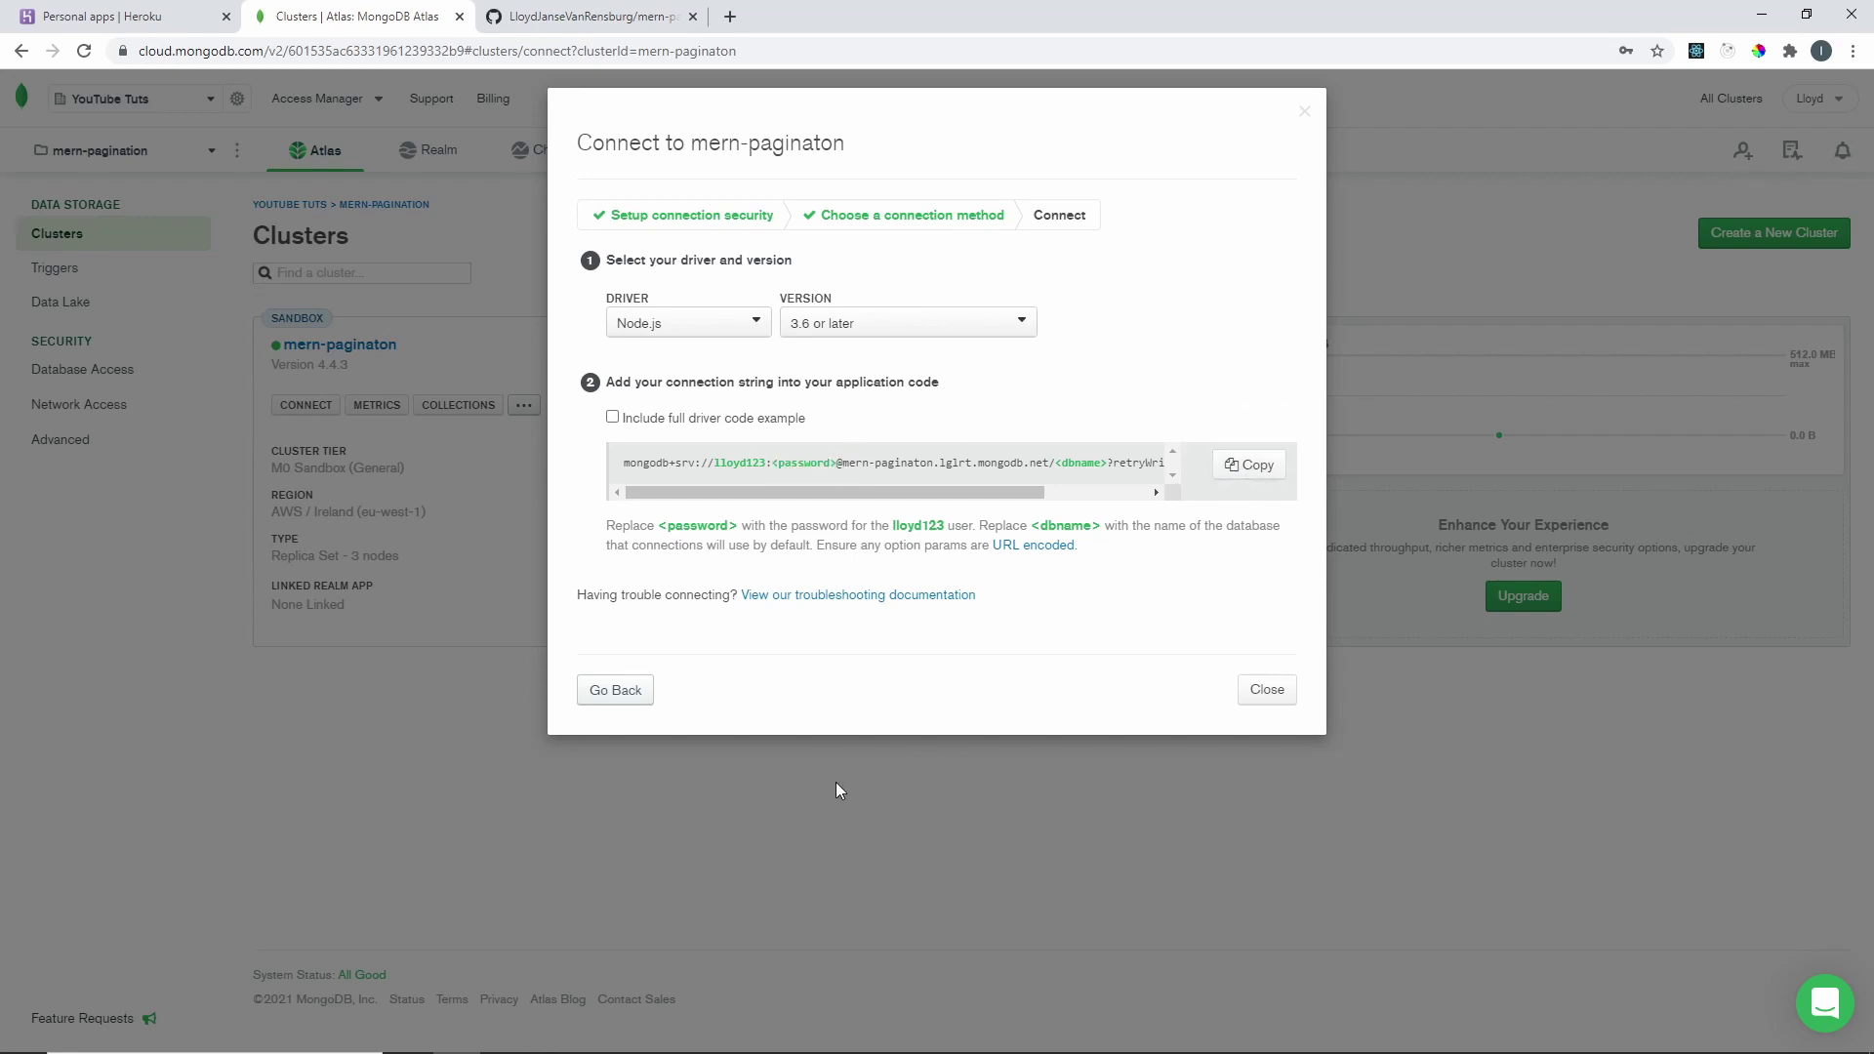
pyautogui.hotkey('alt', 'Tab')
pyautogui.click(1157, 548)
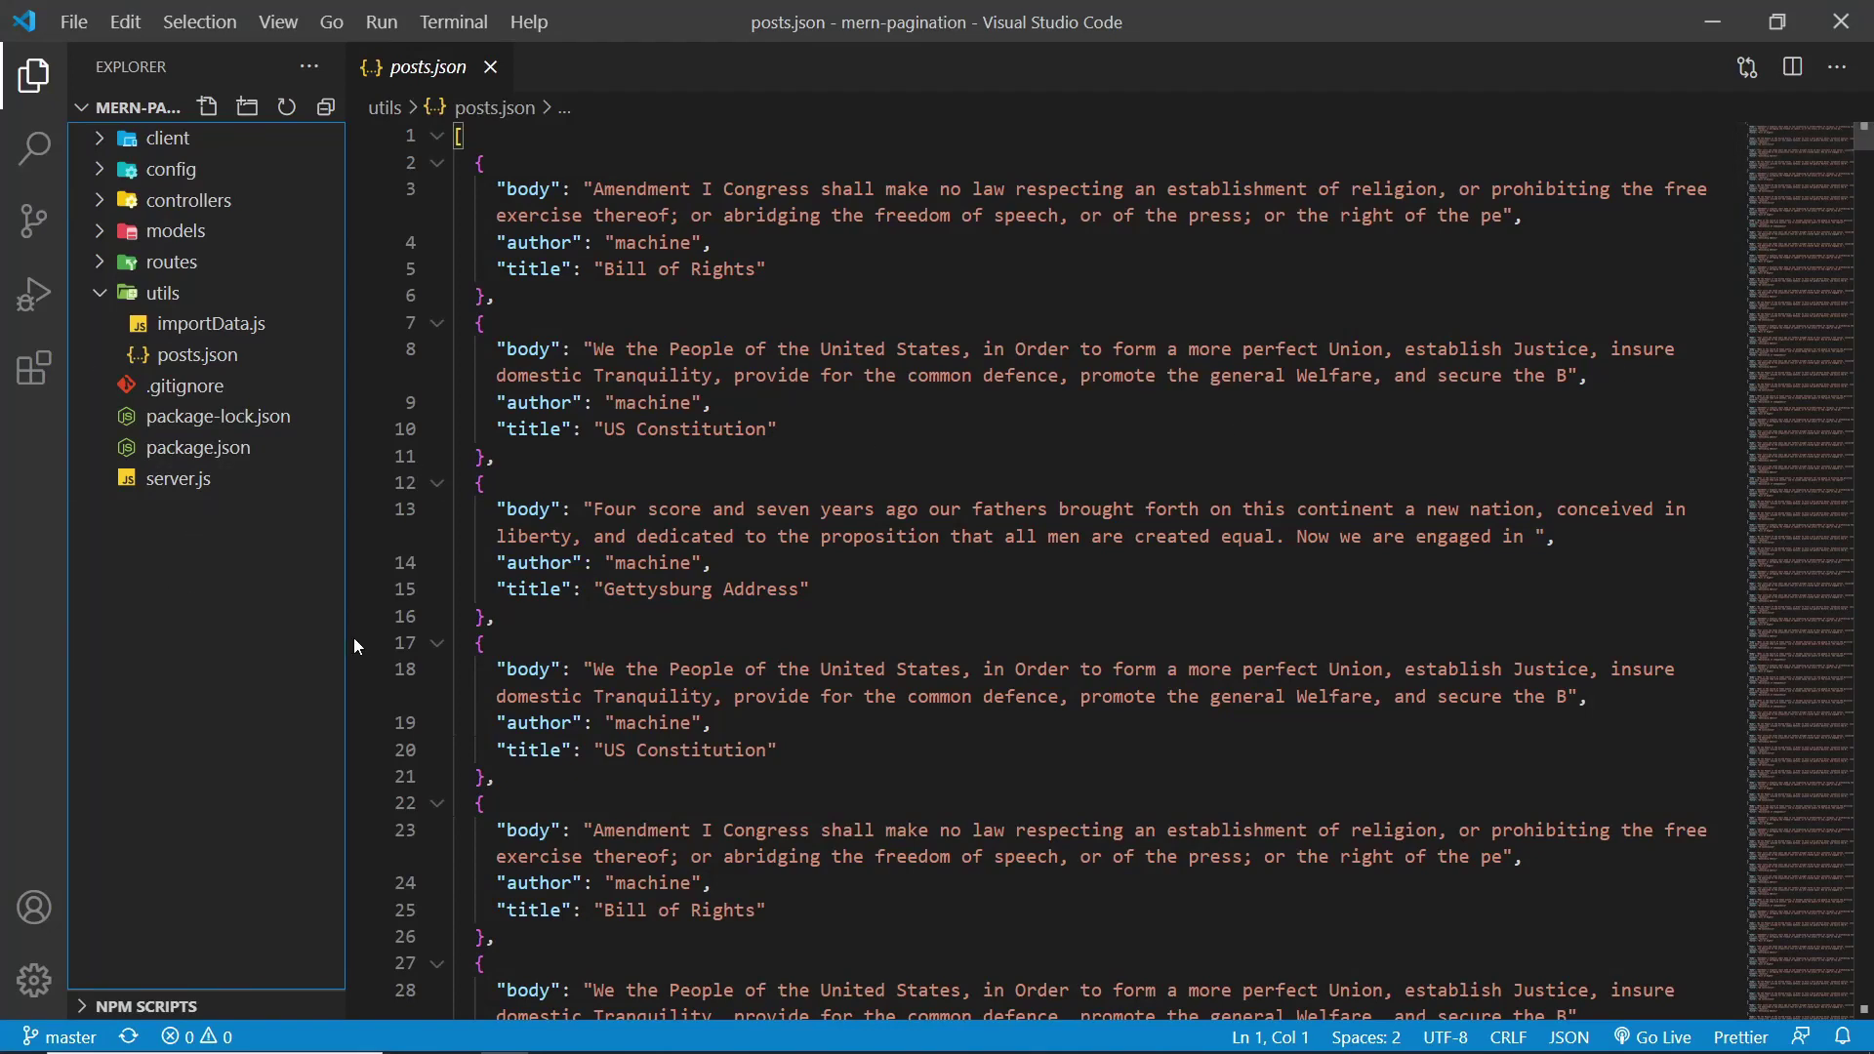
# - Close posts.json, check server.js's config.env line, and create config.env in the project root
pyautogui.click(491, 66)
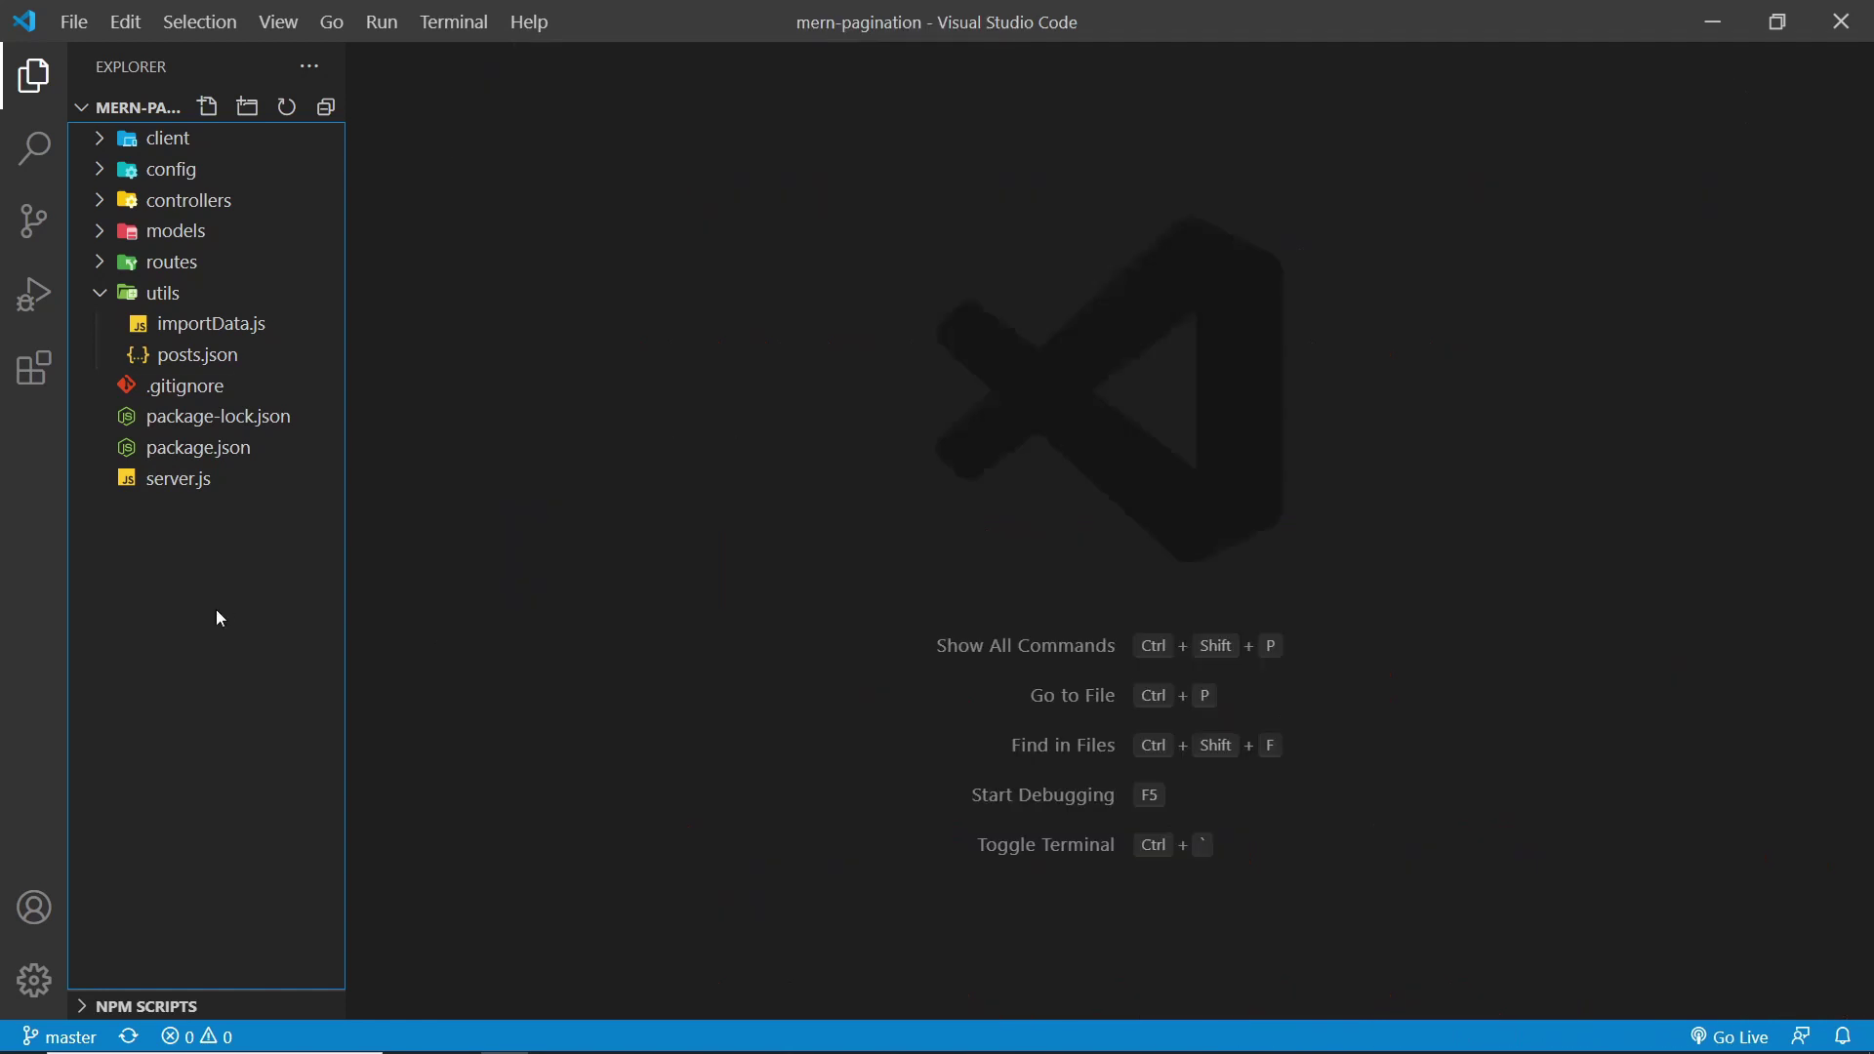
pyautogui.click(211, 488)
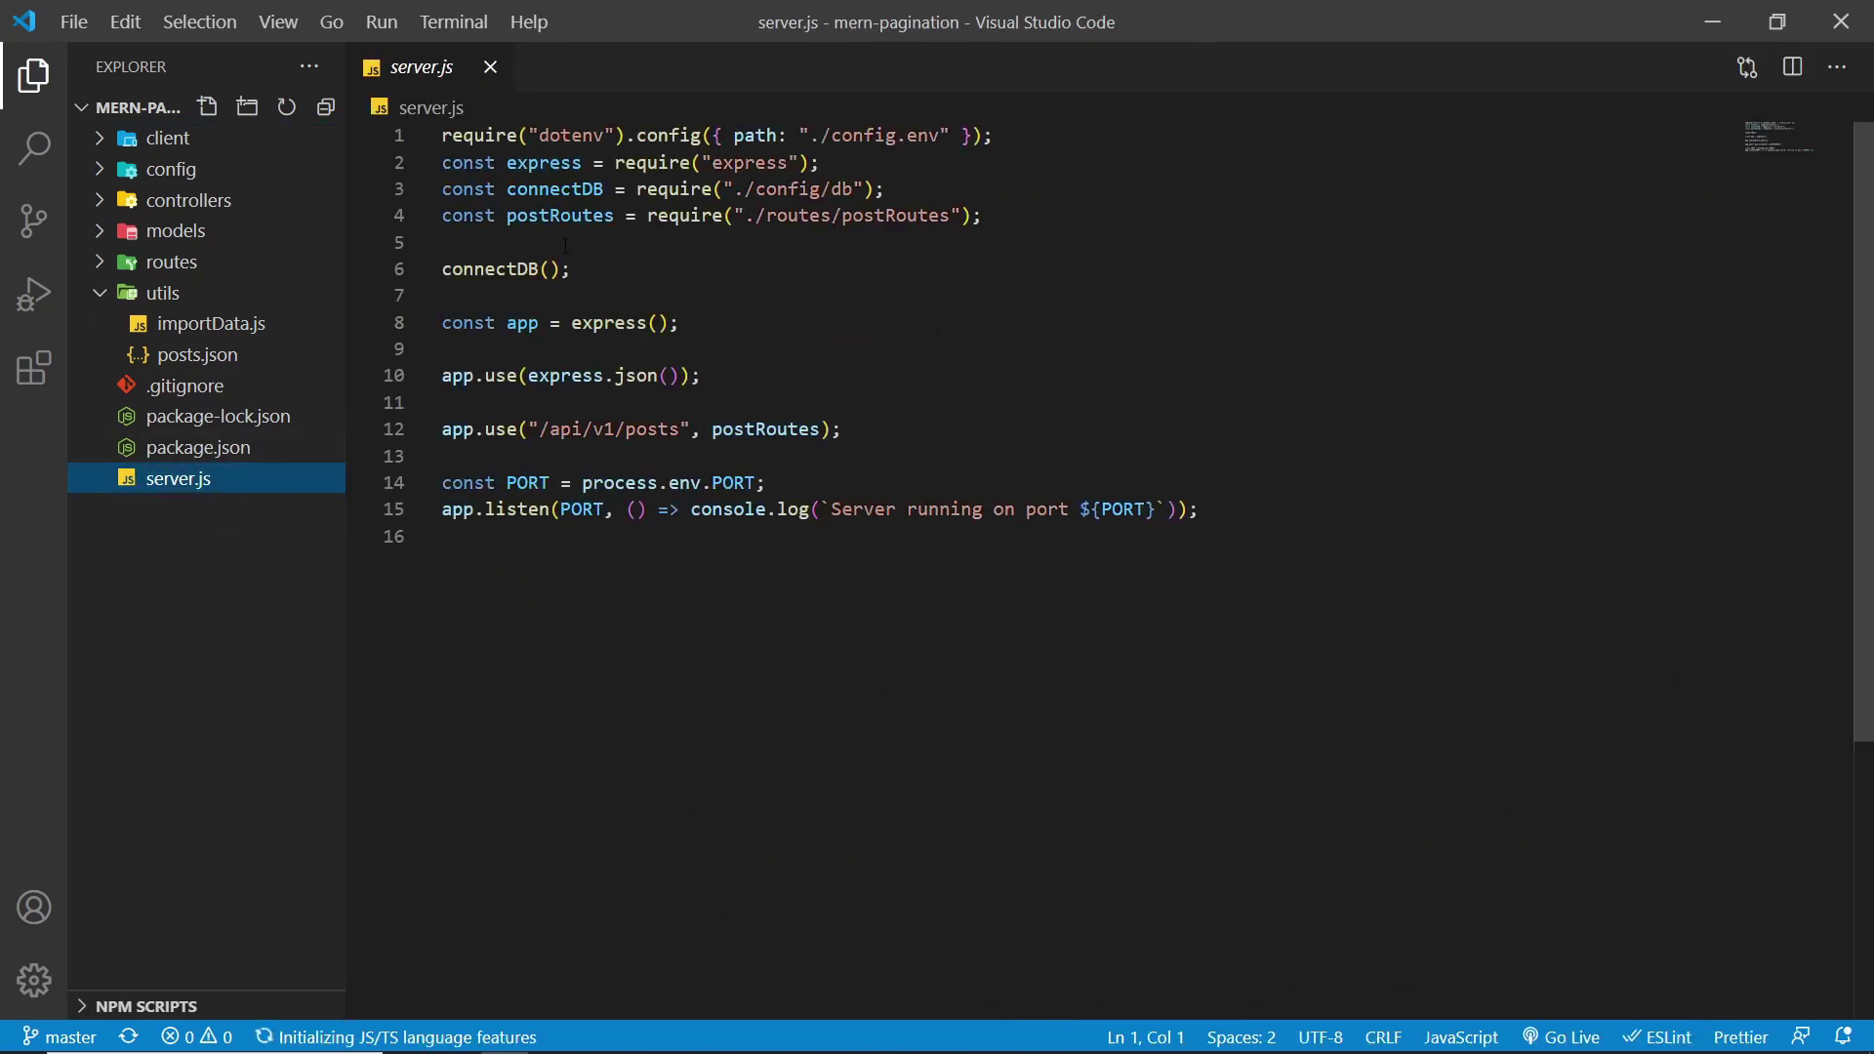
pyautogui.moveTo(992, 137); pyautogui.dragTo(437, 139)
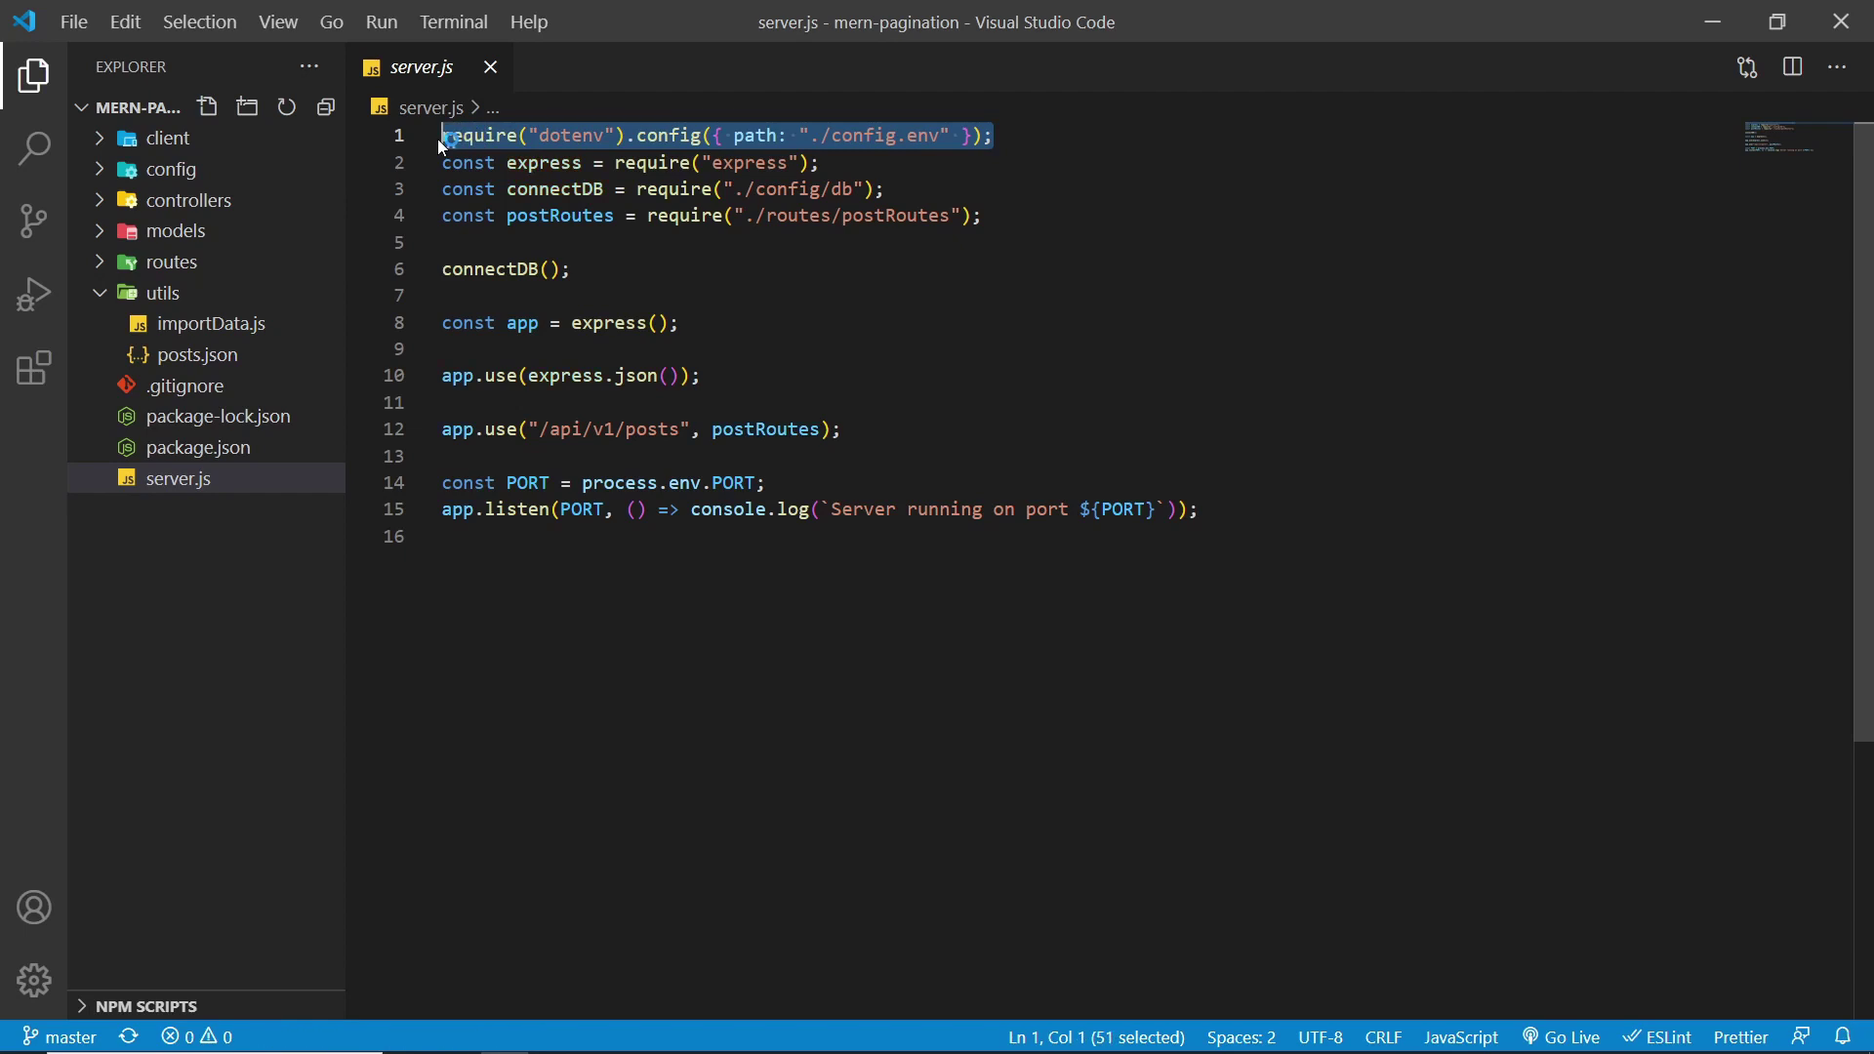
pyautogui.click(491, 251)
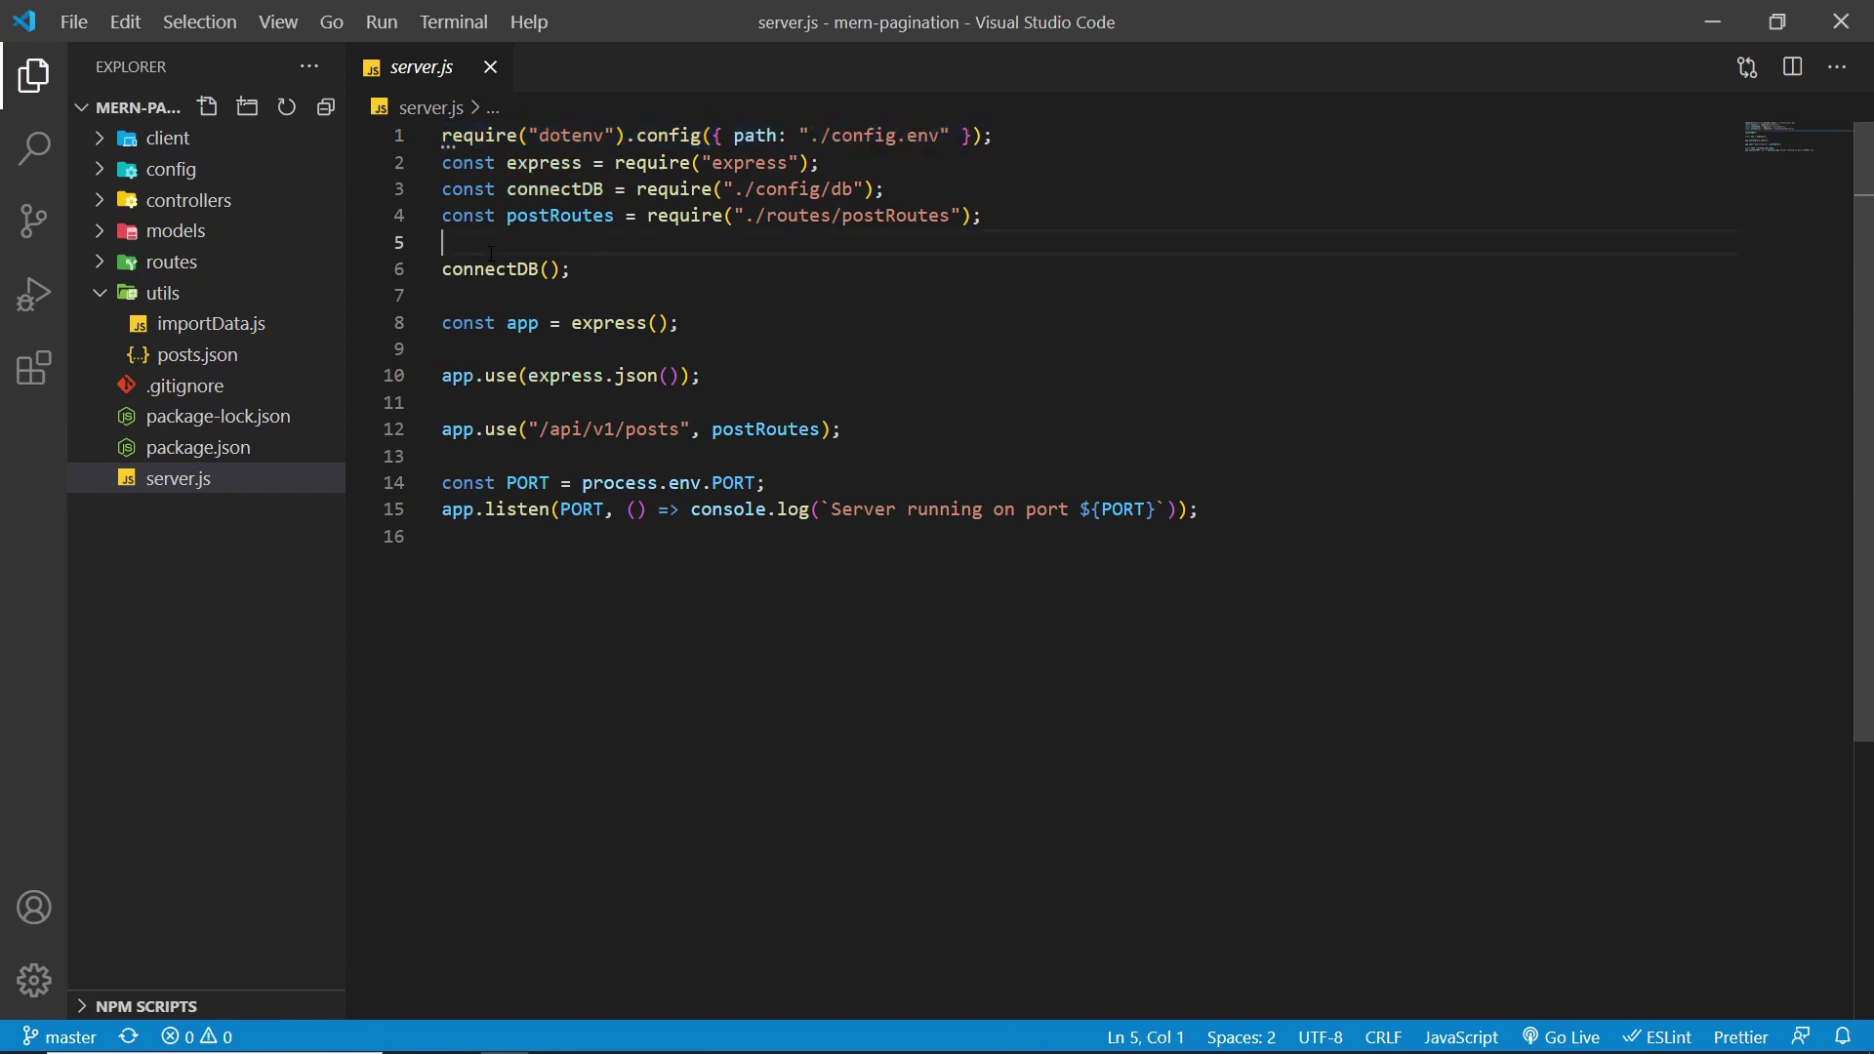
pyautogui.click(148, 642)
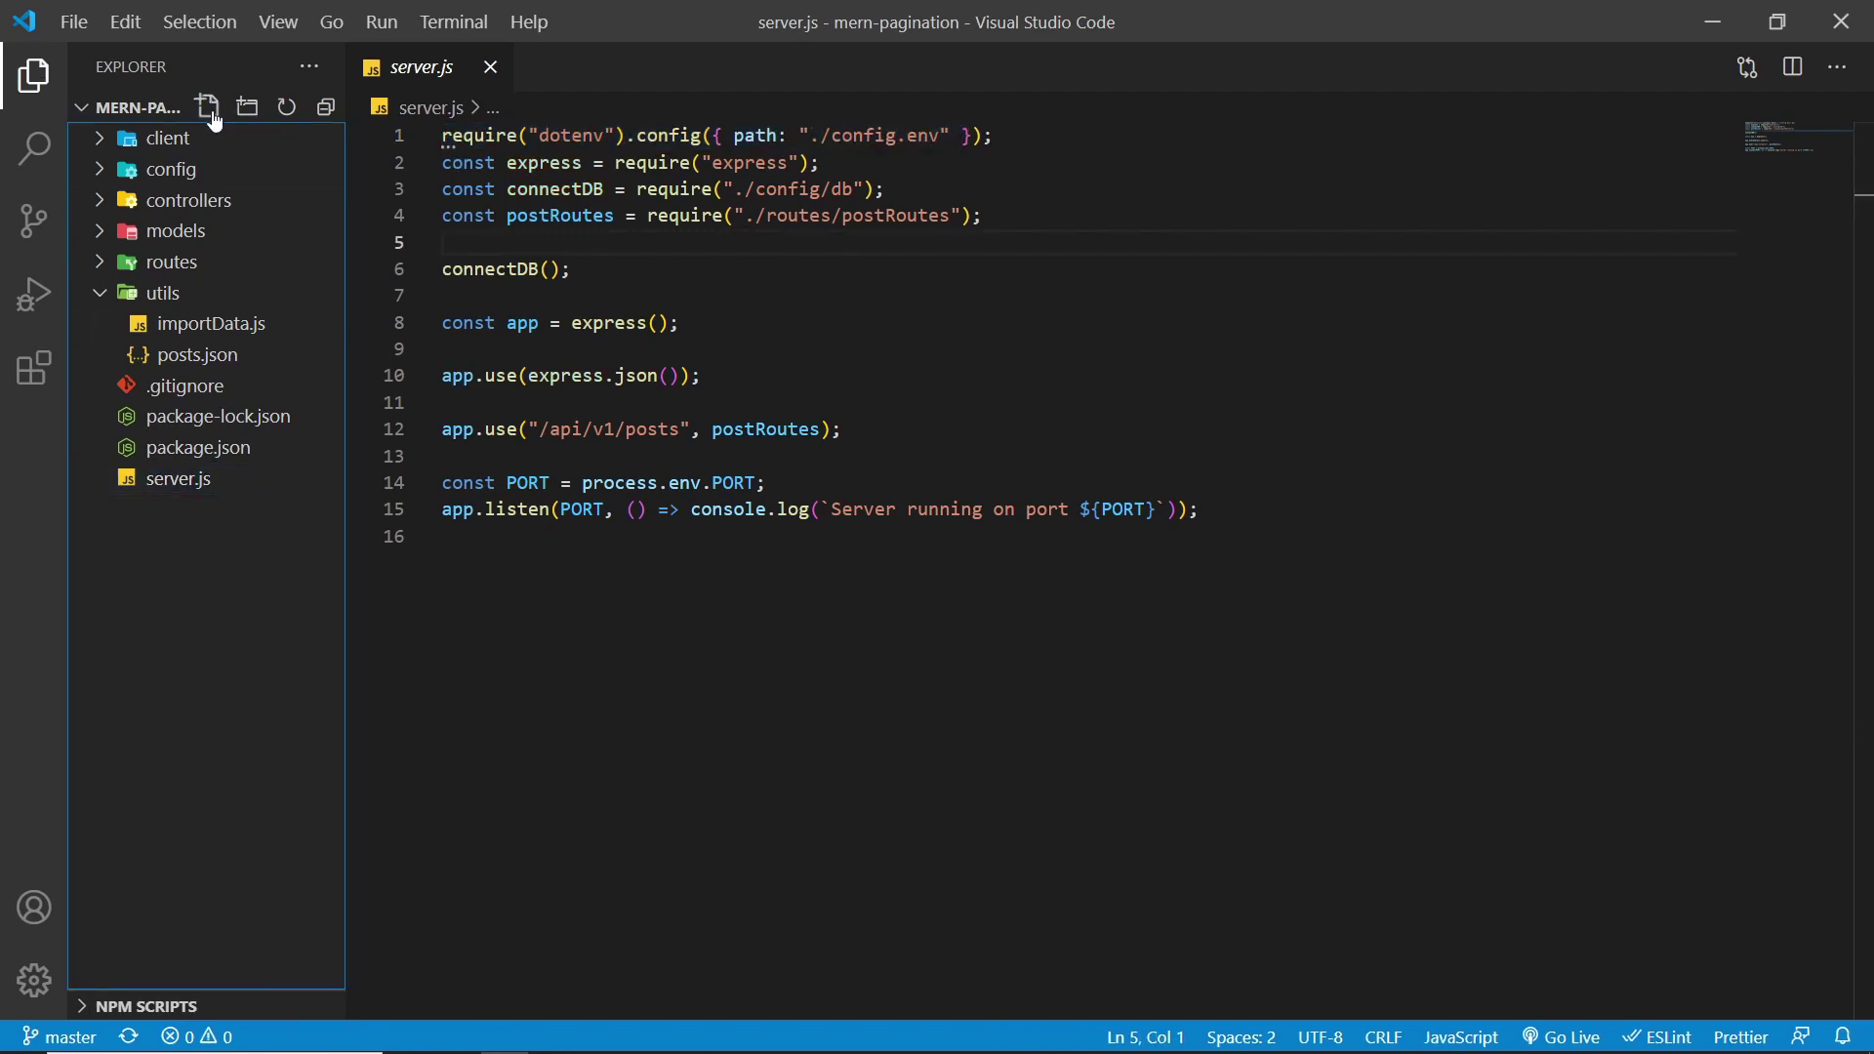
pyautogui.click(210, 109)
pyautogui.write('config.env')
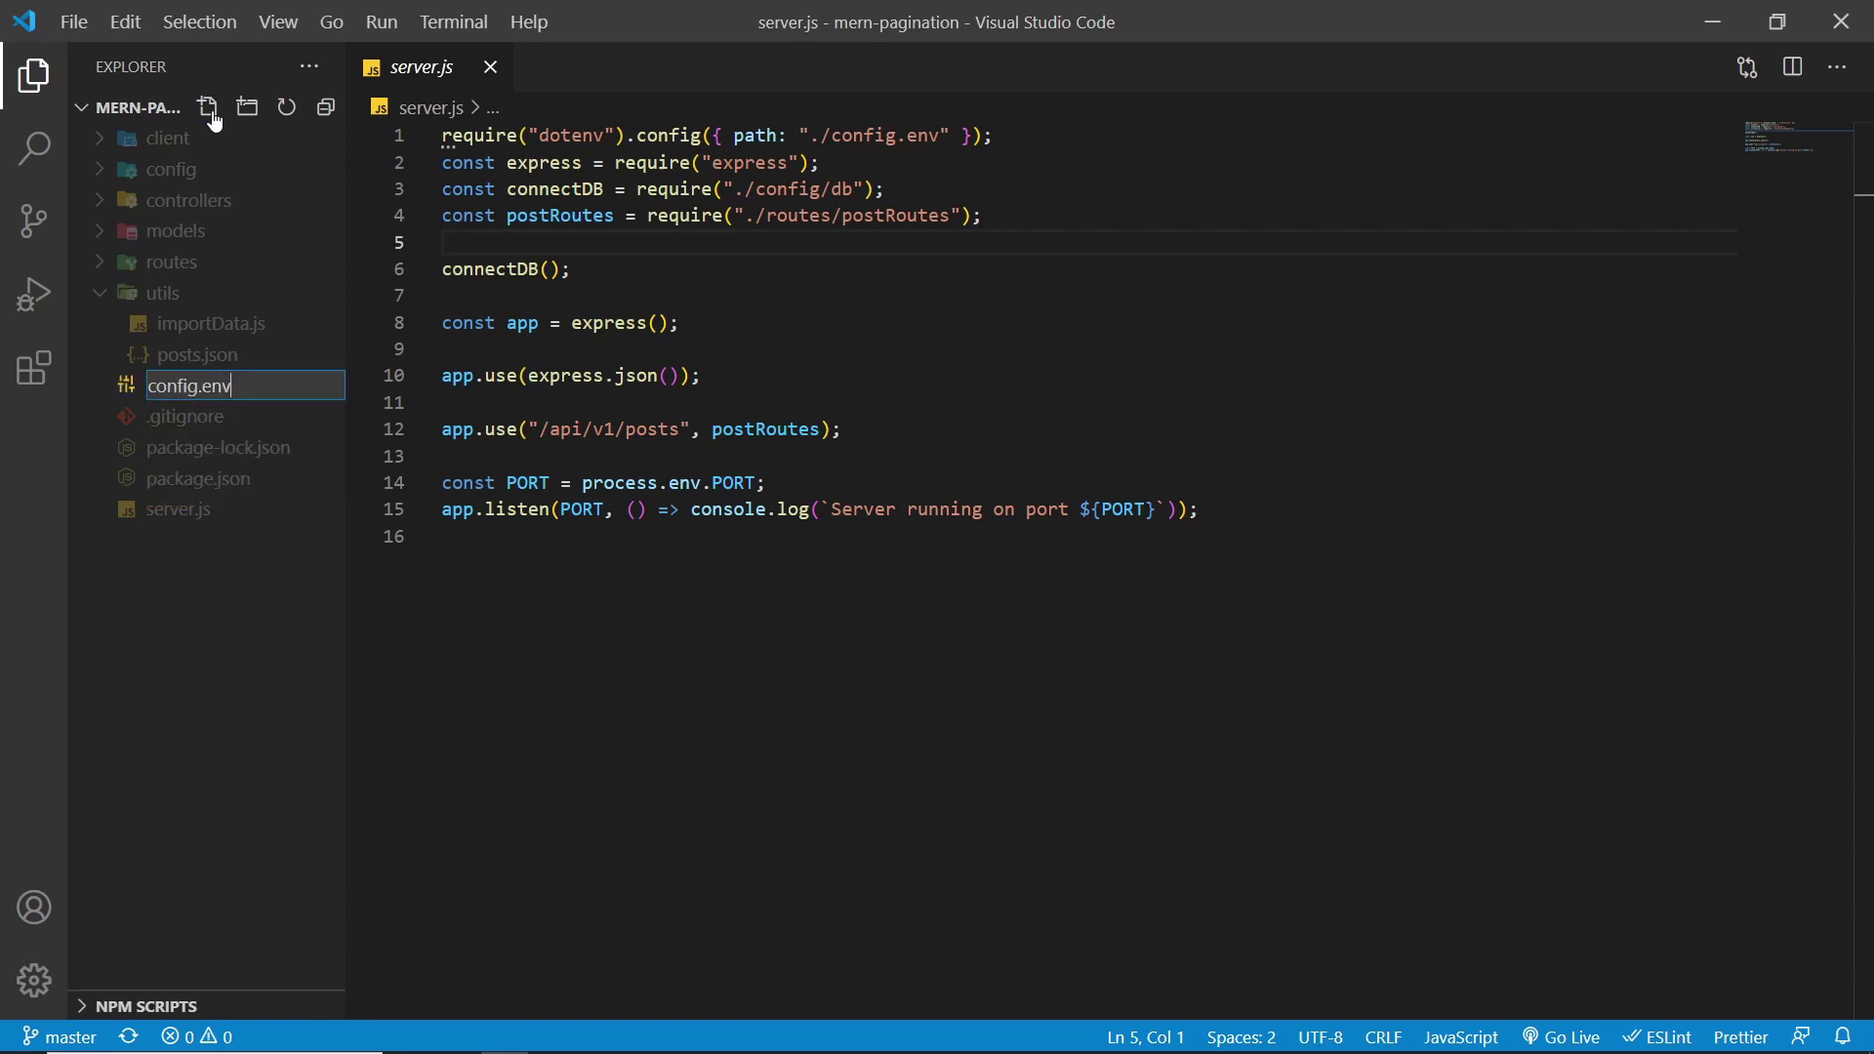
pyautogui.press('Return')
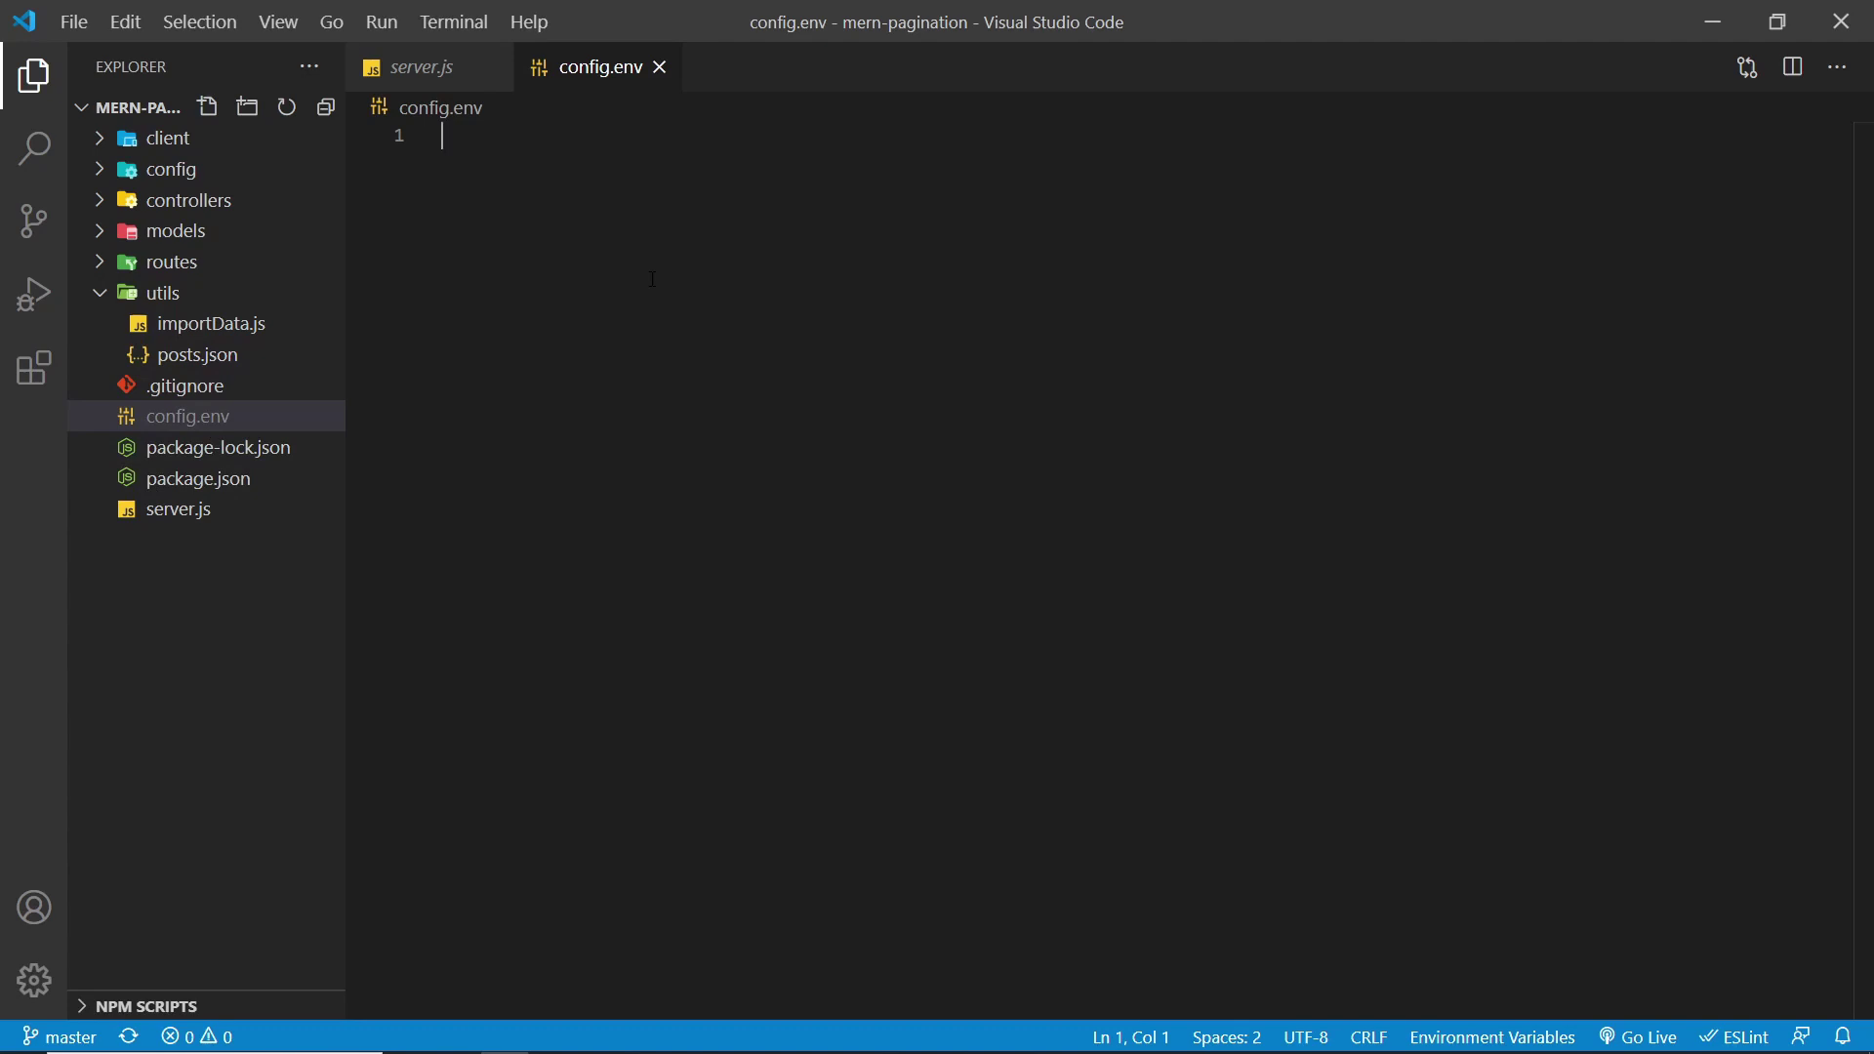
# - Enter PORT=5000 and MONGO_URI with the pasted Atlas string, replacing <password> with the database password
pyautogui.write('PORT')
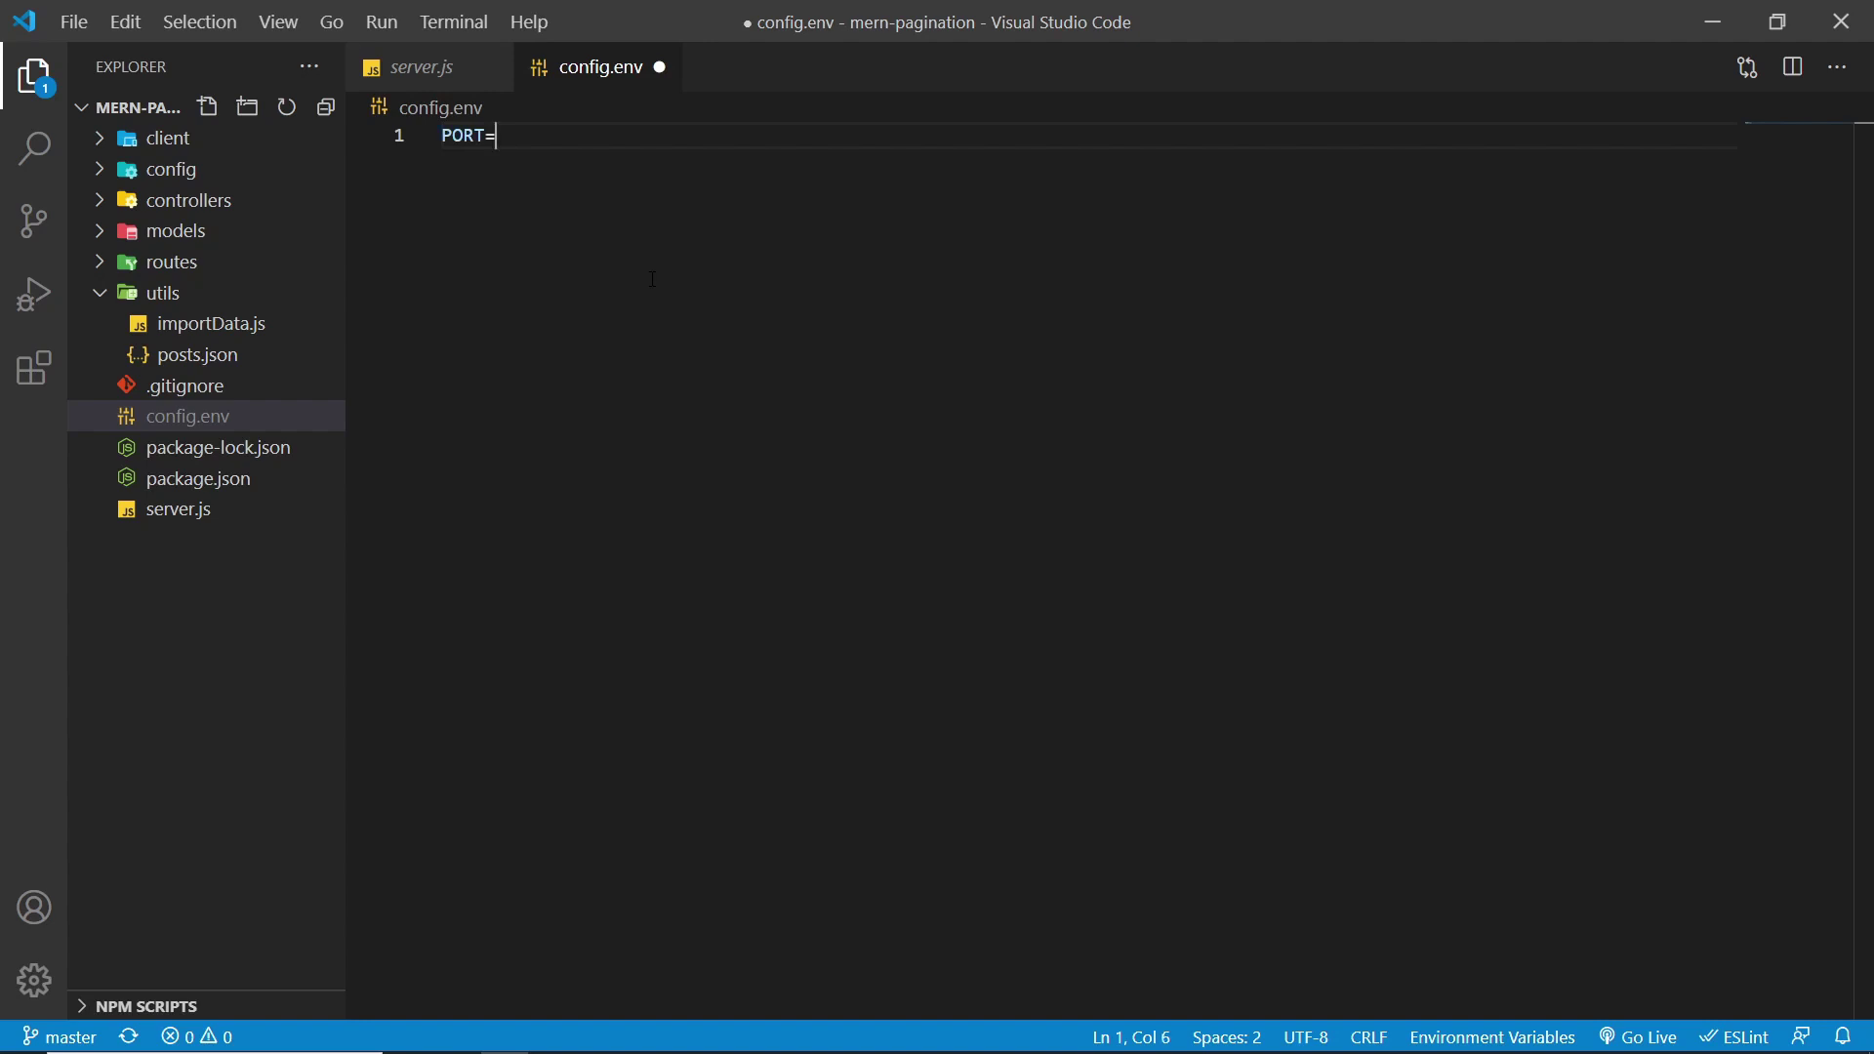
pyautogui.write('=5000')
pyautogui.press('Return')
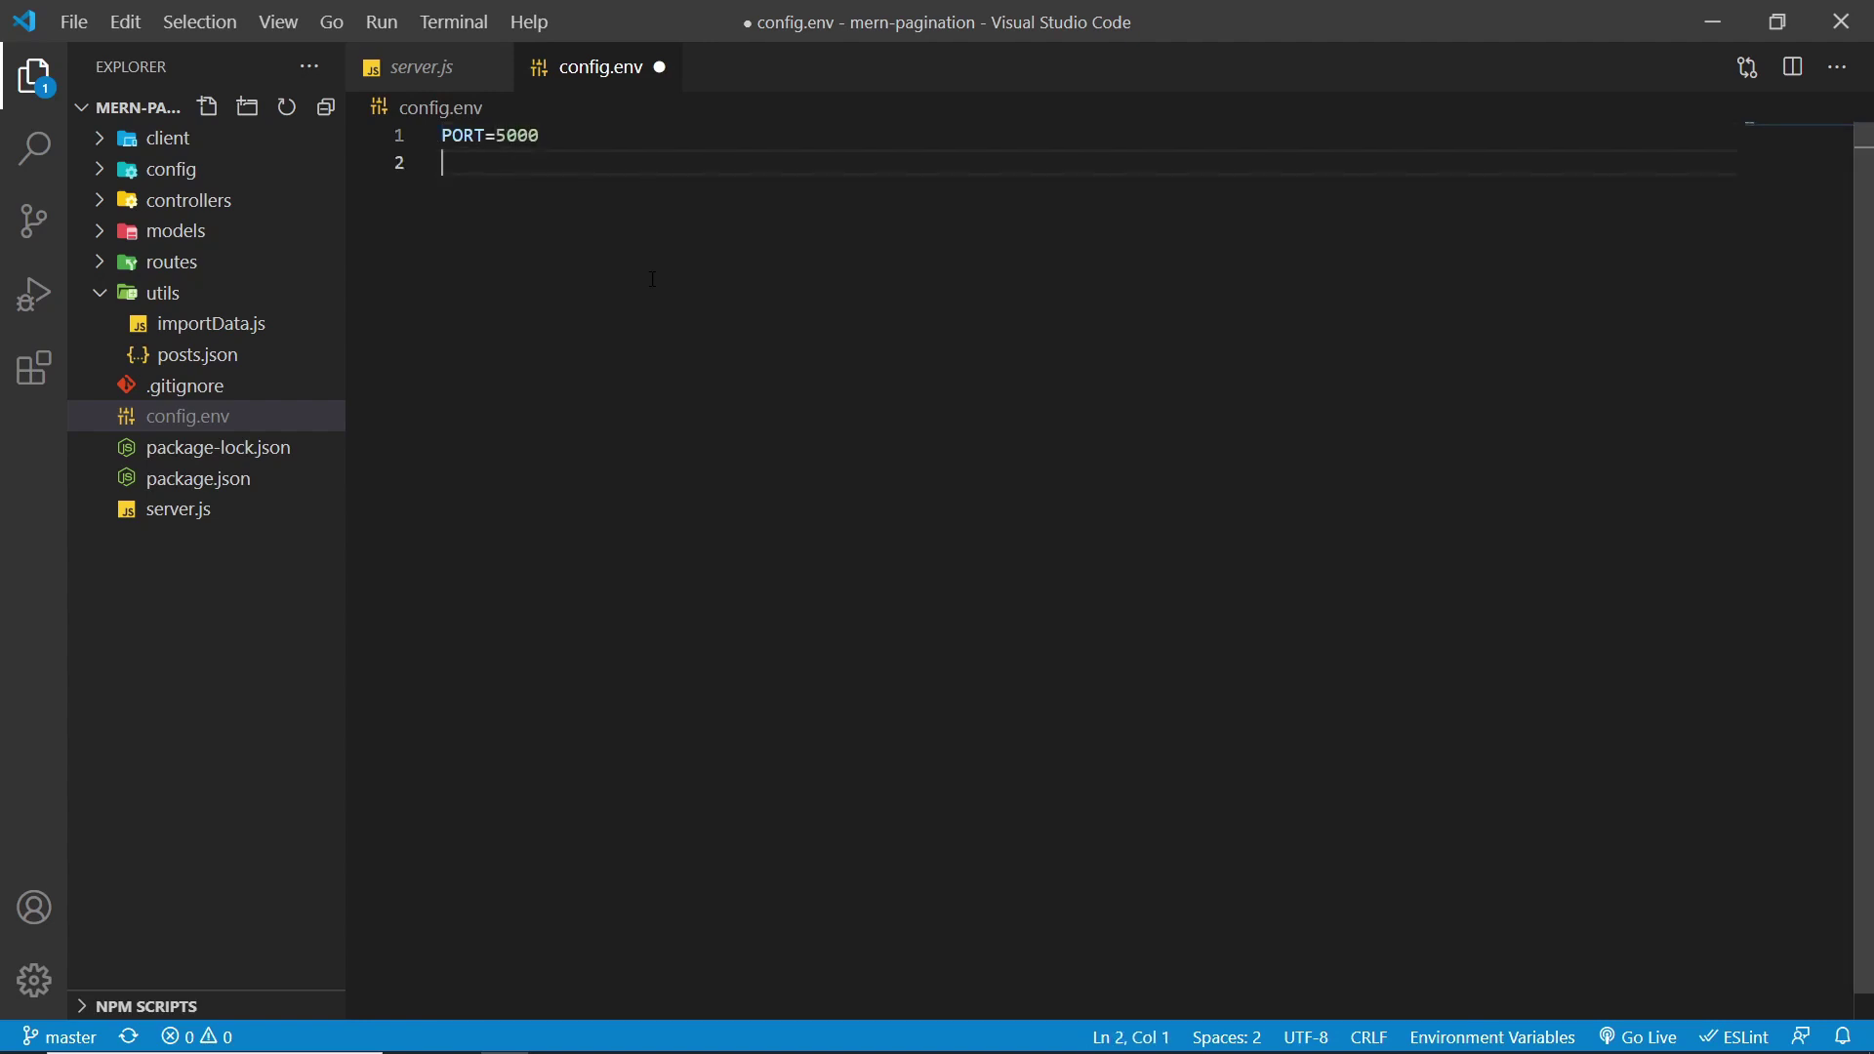
pyautogui.write('MONGO_URI')
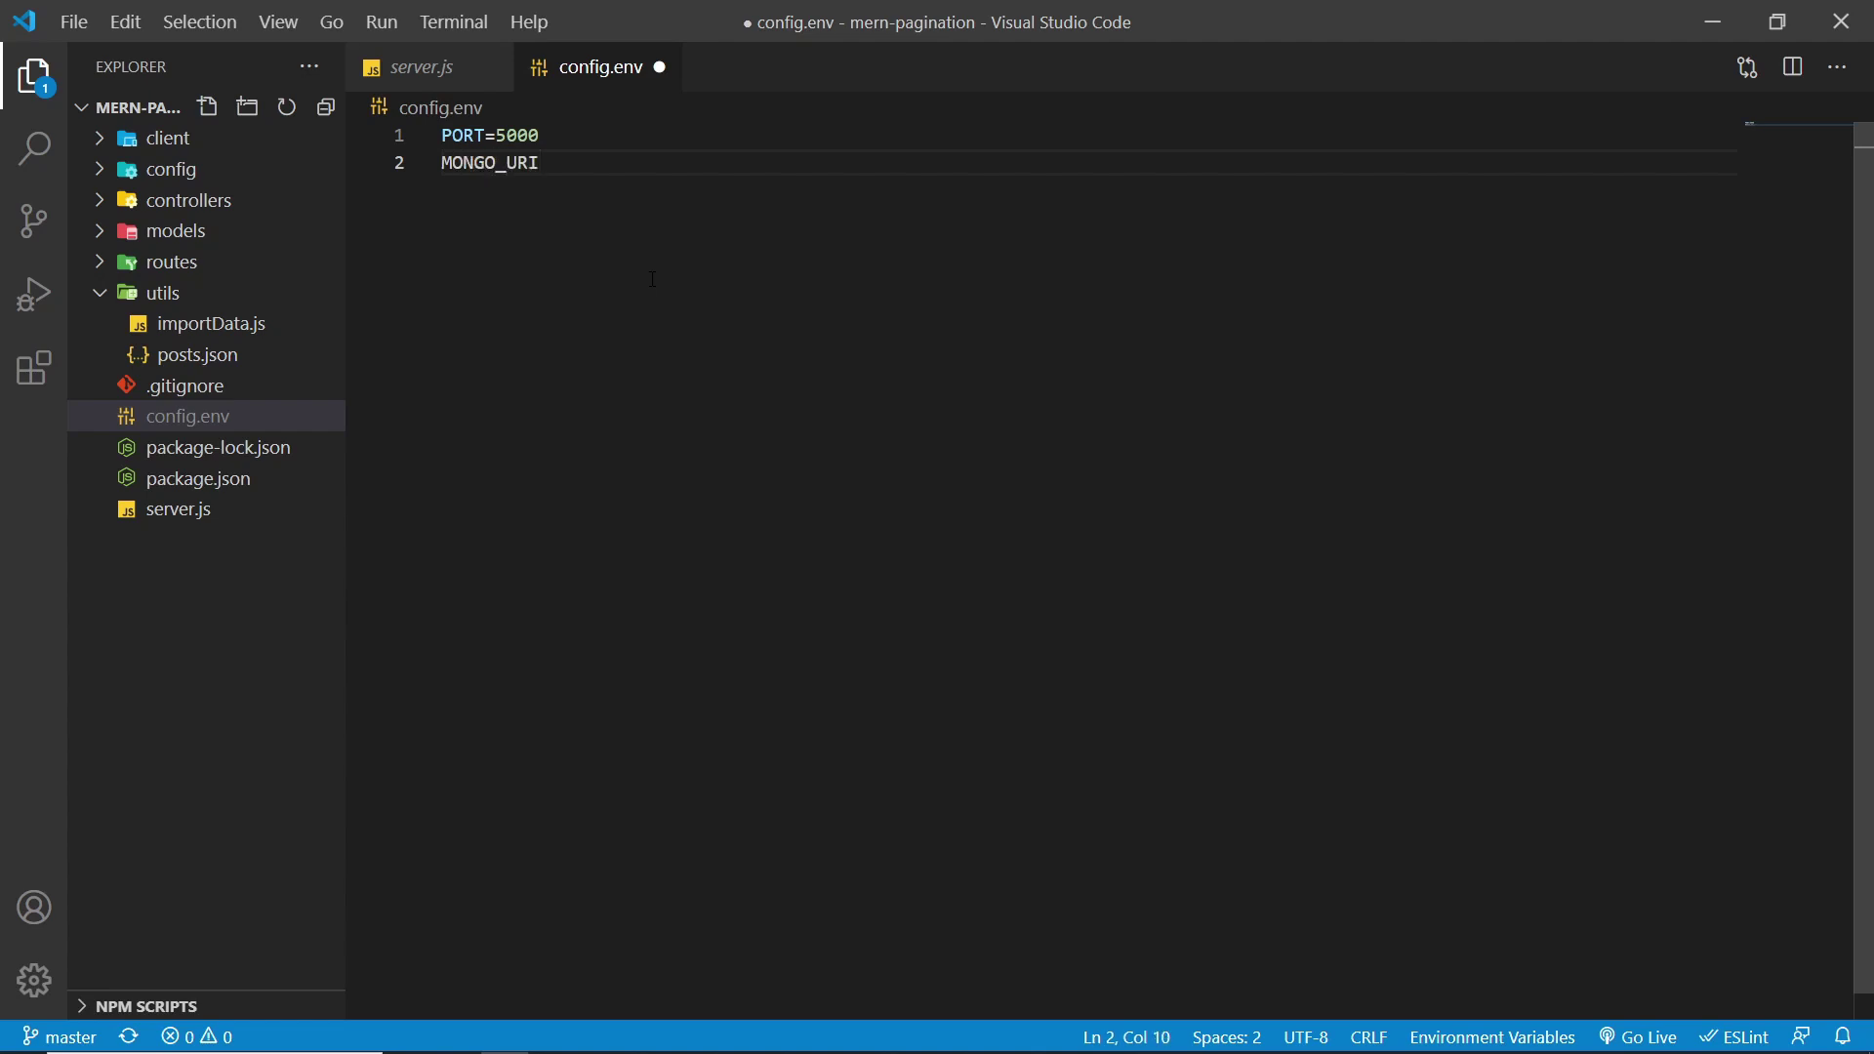
pyautogui.write('=')
pyautogui.hotkey('ctrl', 'v')
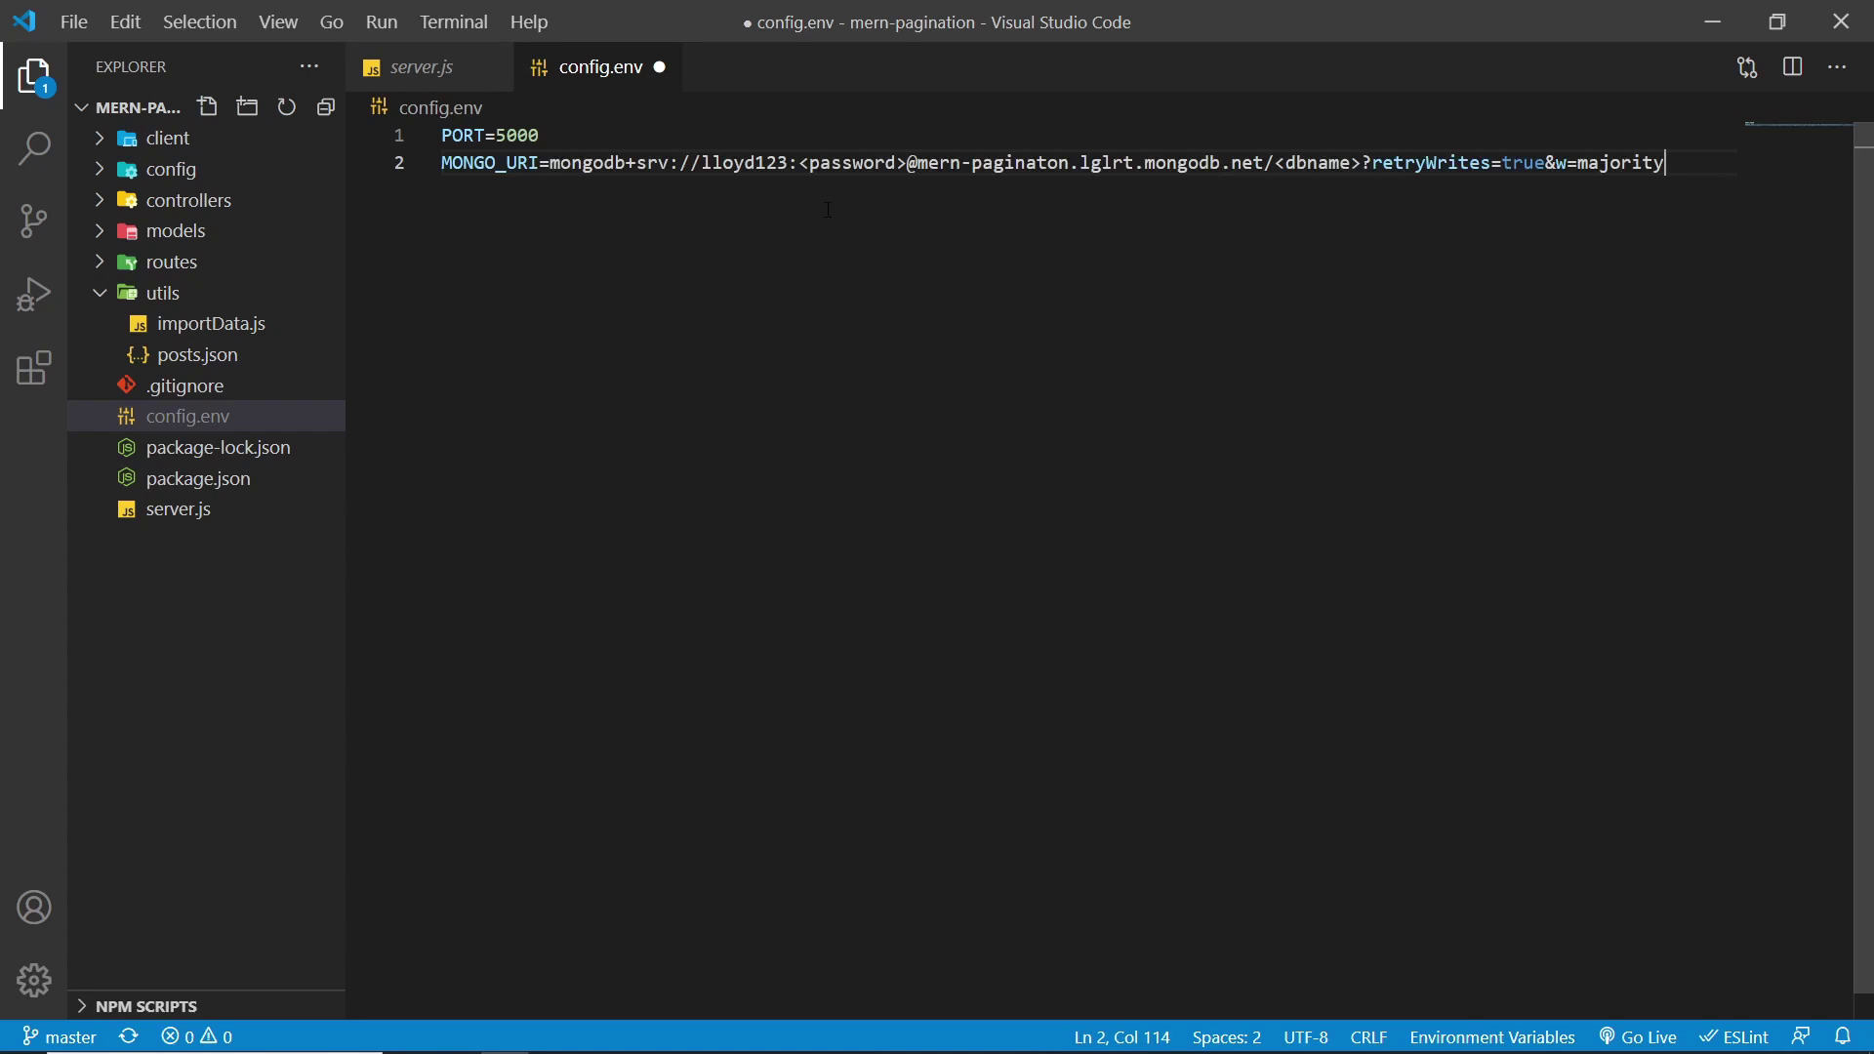
pyautogui.moveTo(907, 162); pyautogui.dragTo(798, 162)
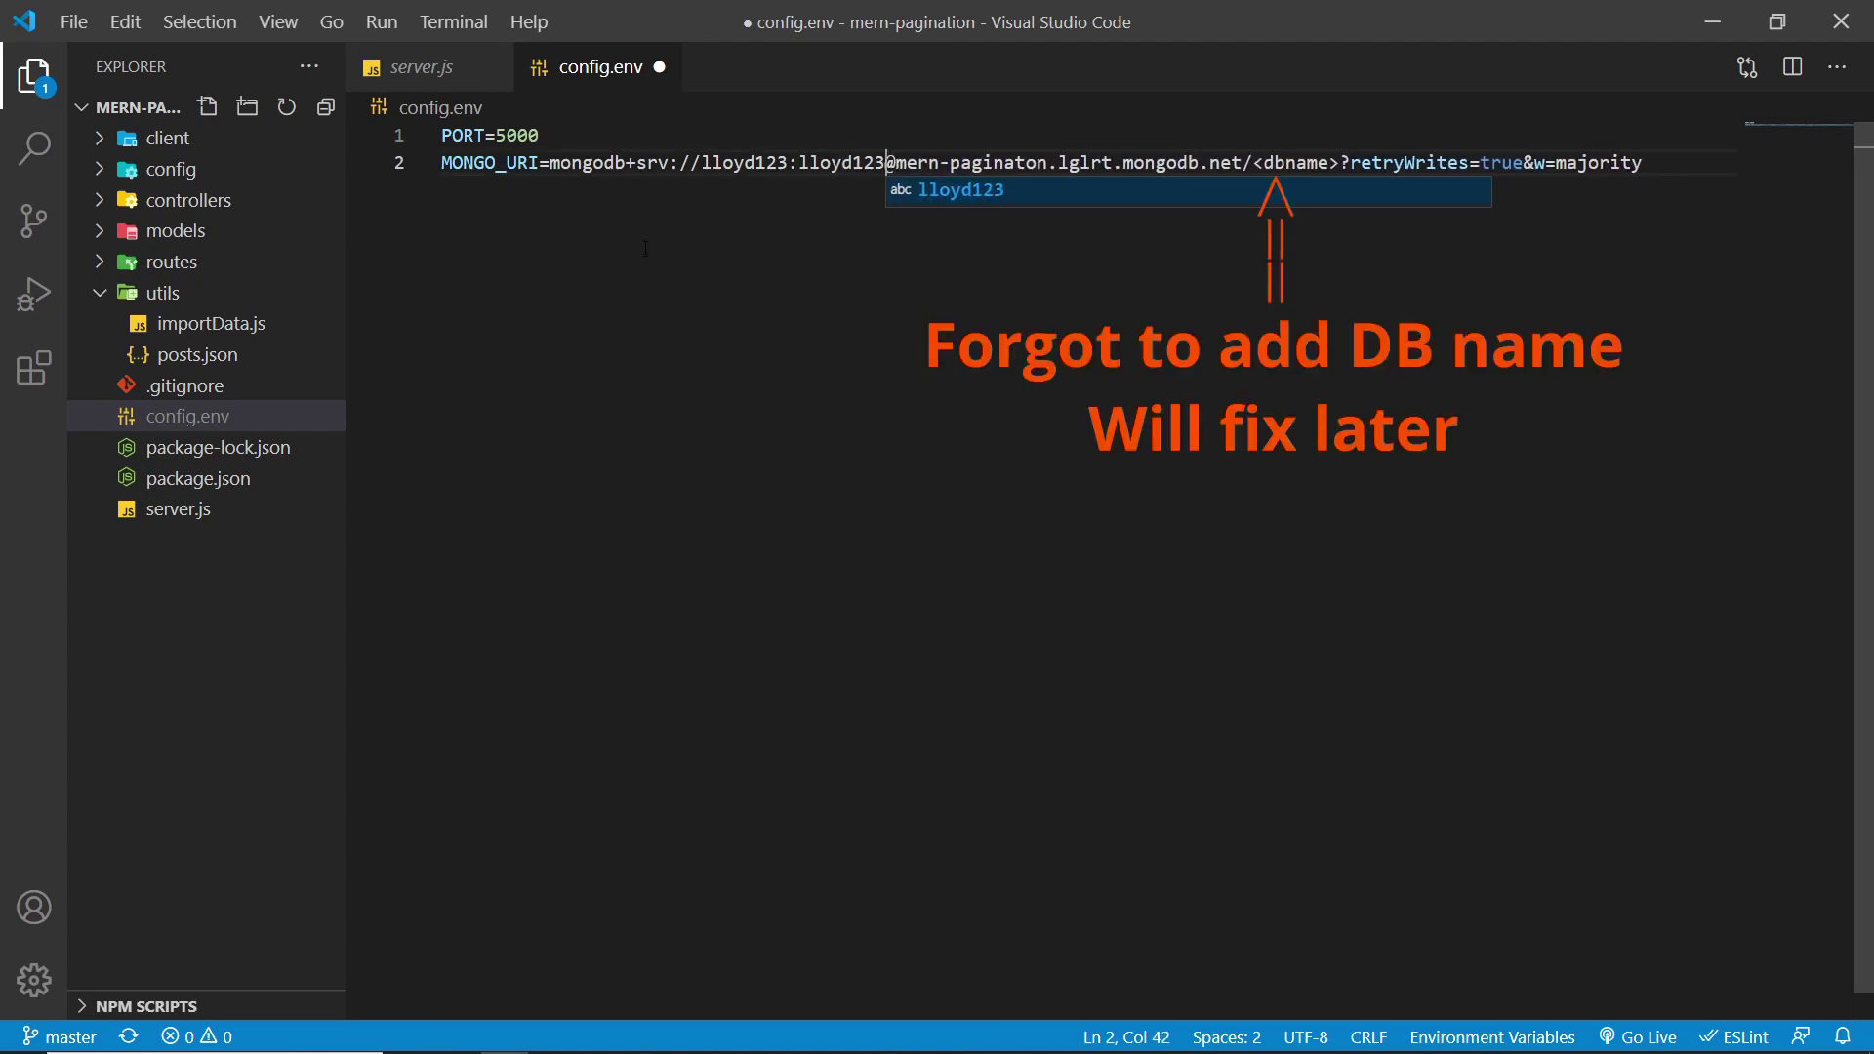
pyautogui.press('End')
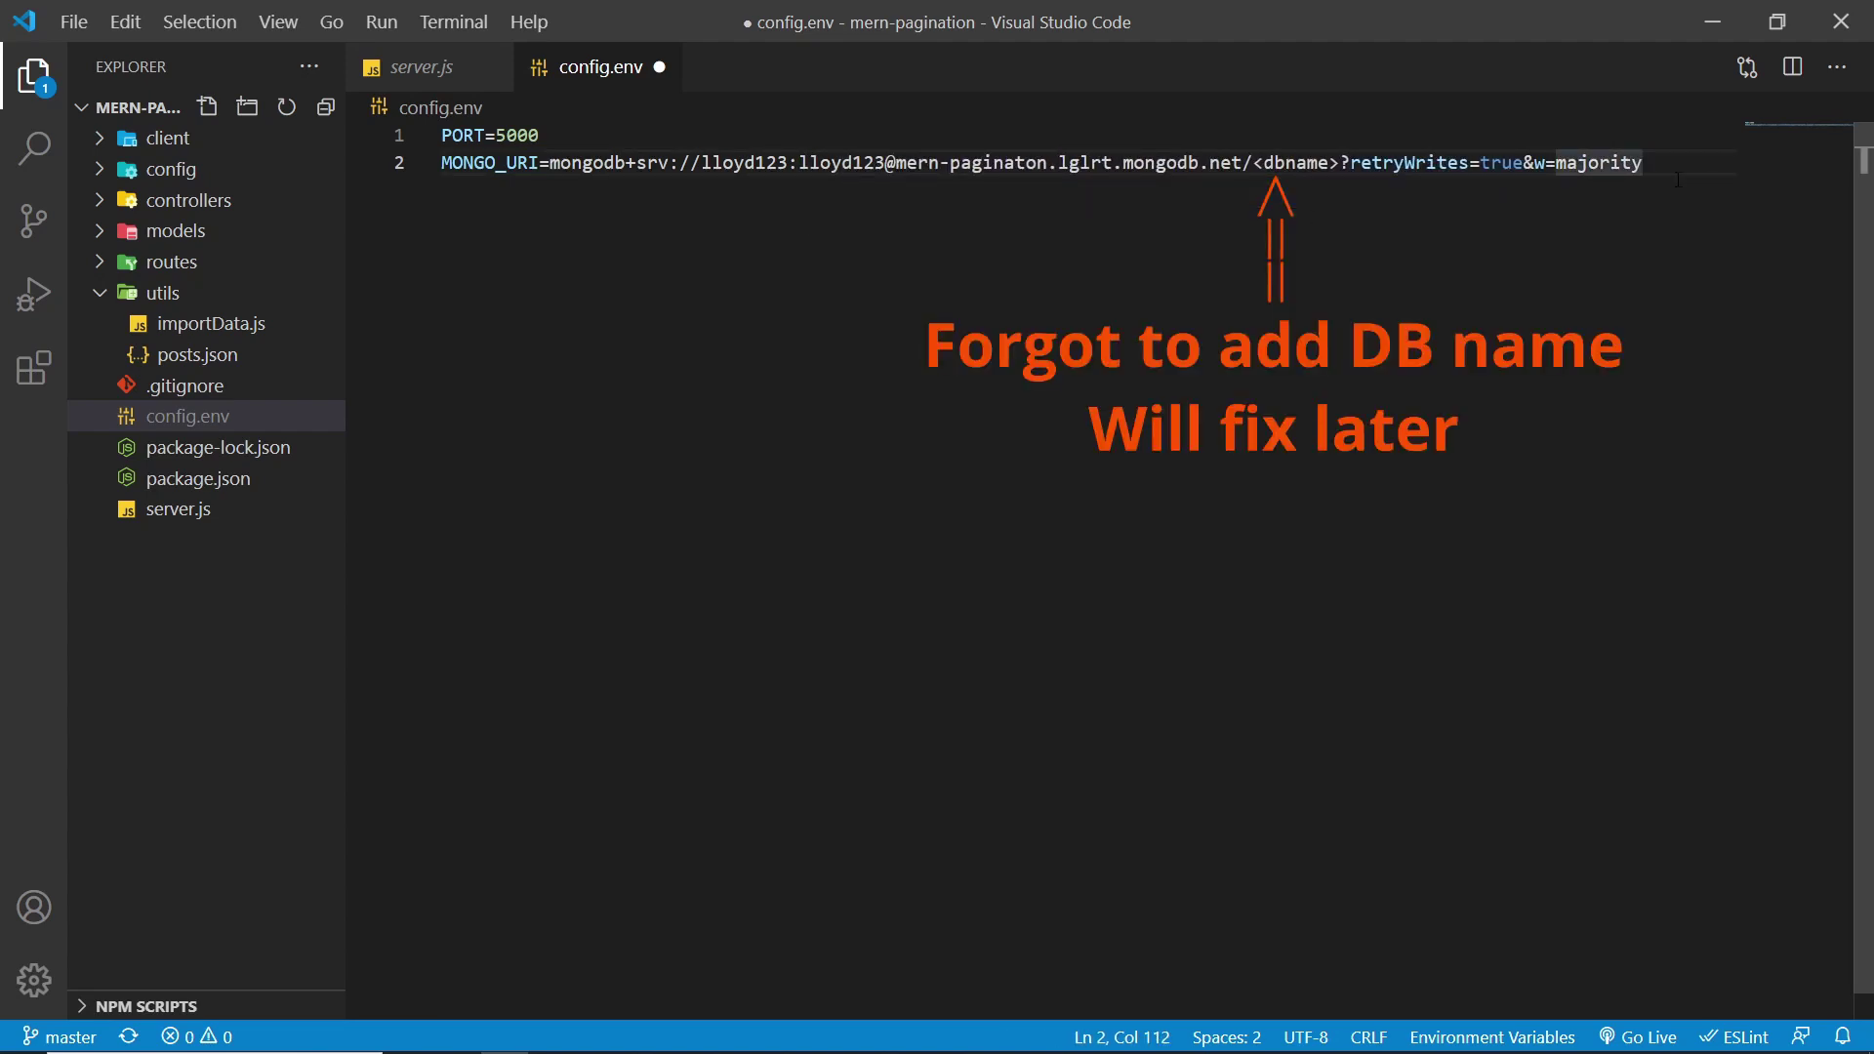
pyautogui.press('Return')
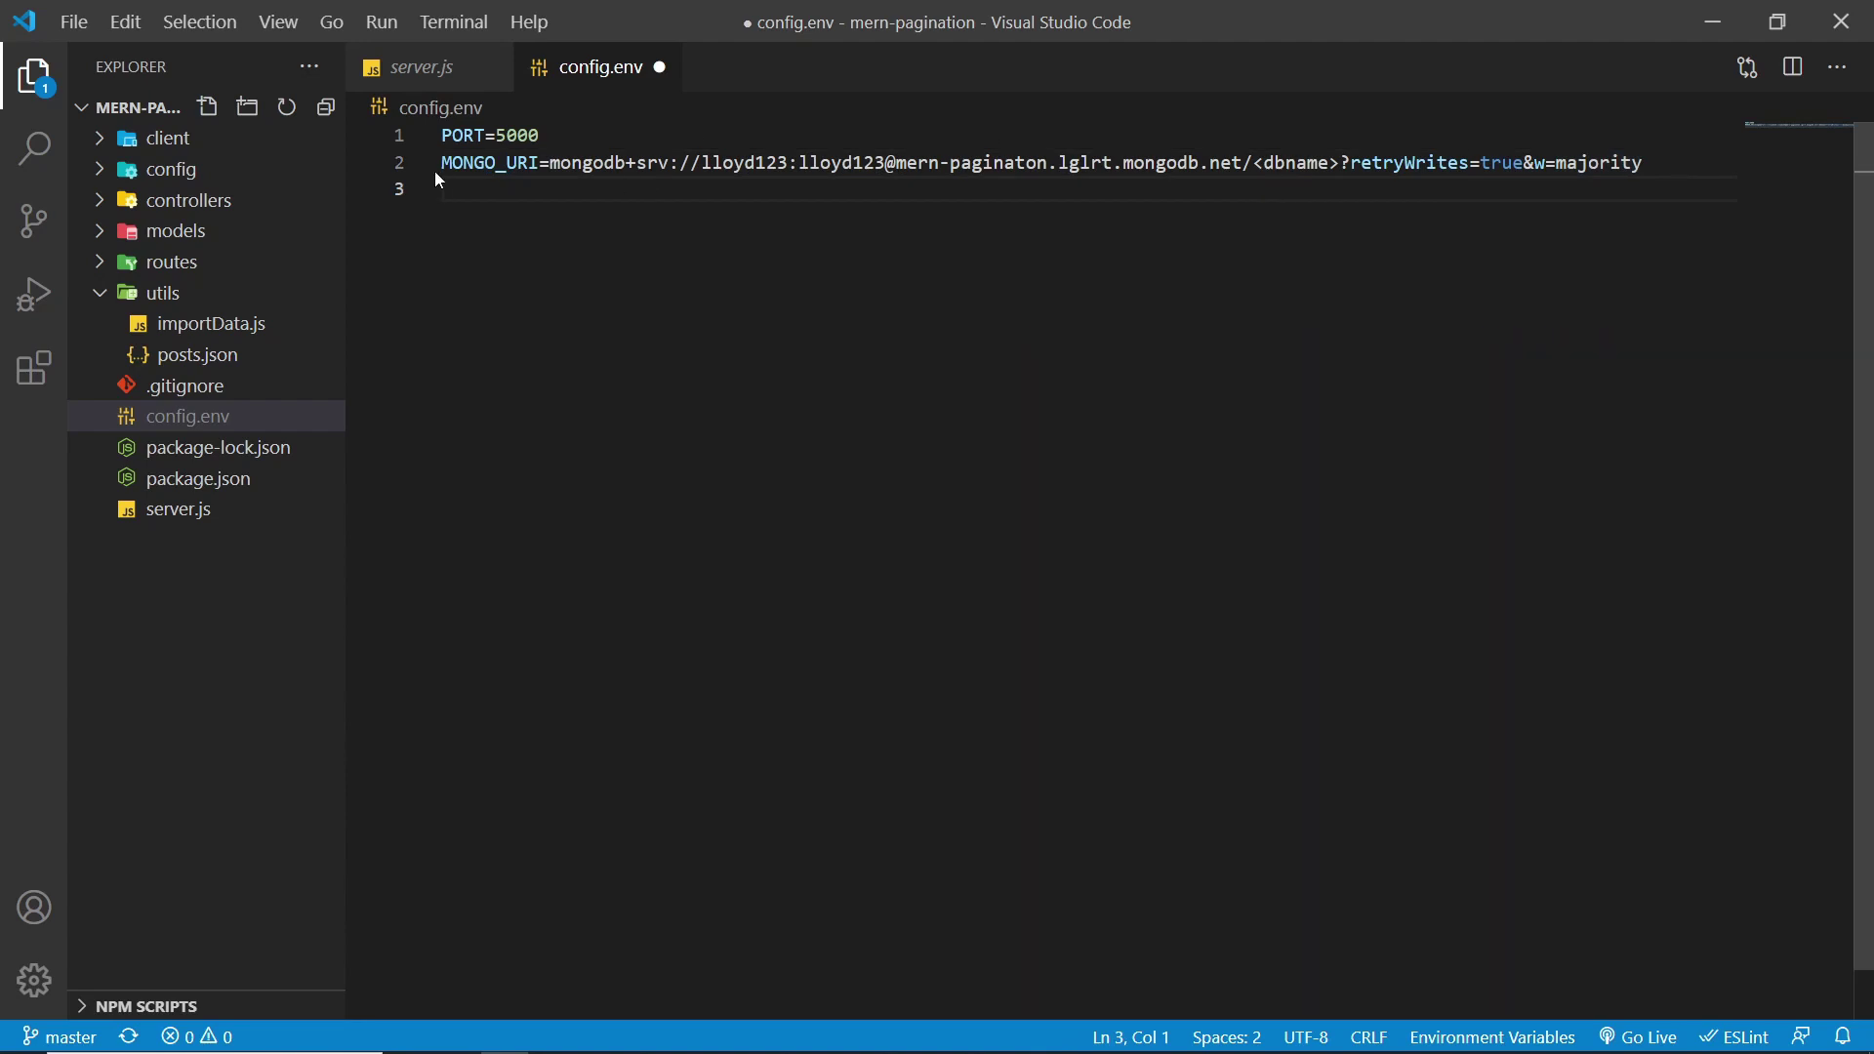
# - Add NODE_ENV=development, then save and close config.env
pyautogui.write('NODE_ENV=del')
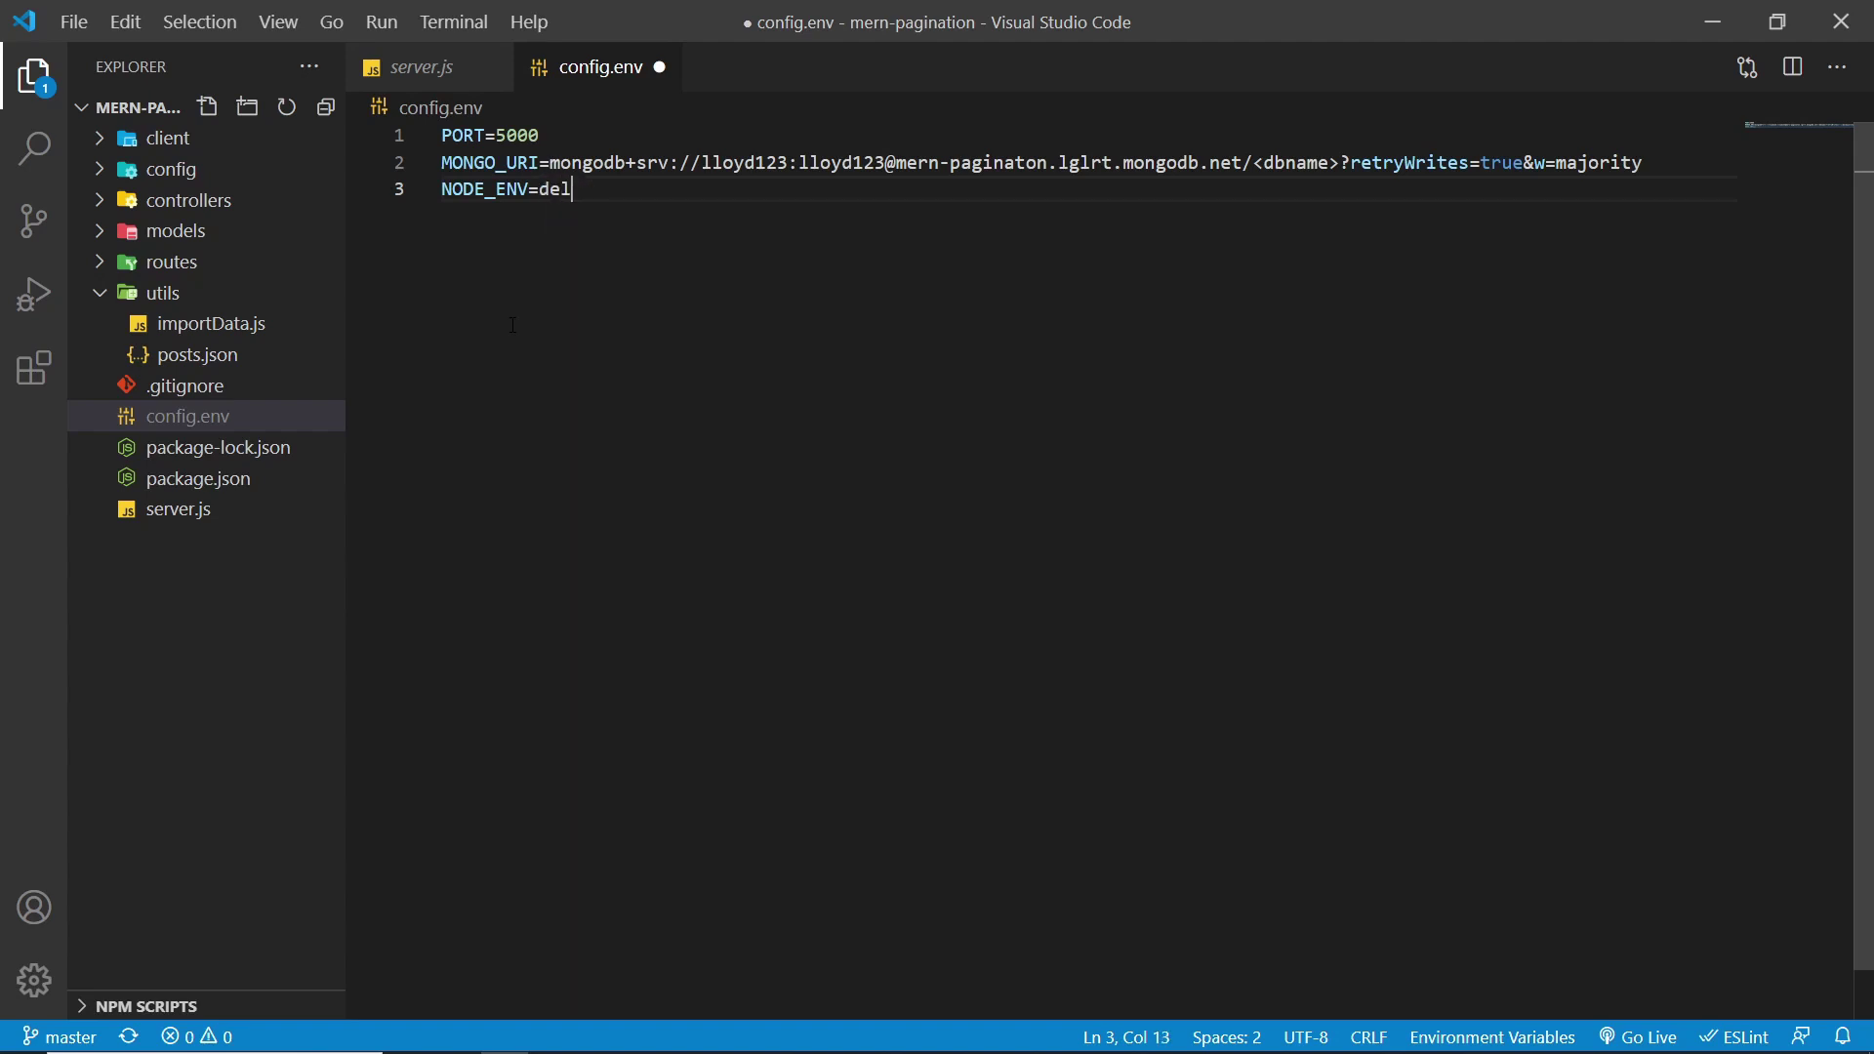
pyautogui.press('BackSpace')
pyautogui.write('velopment')
pyautogui.hotkey('ctrl', 's')
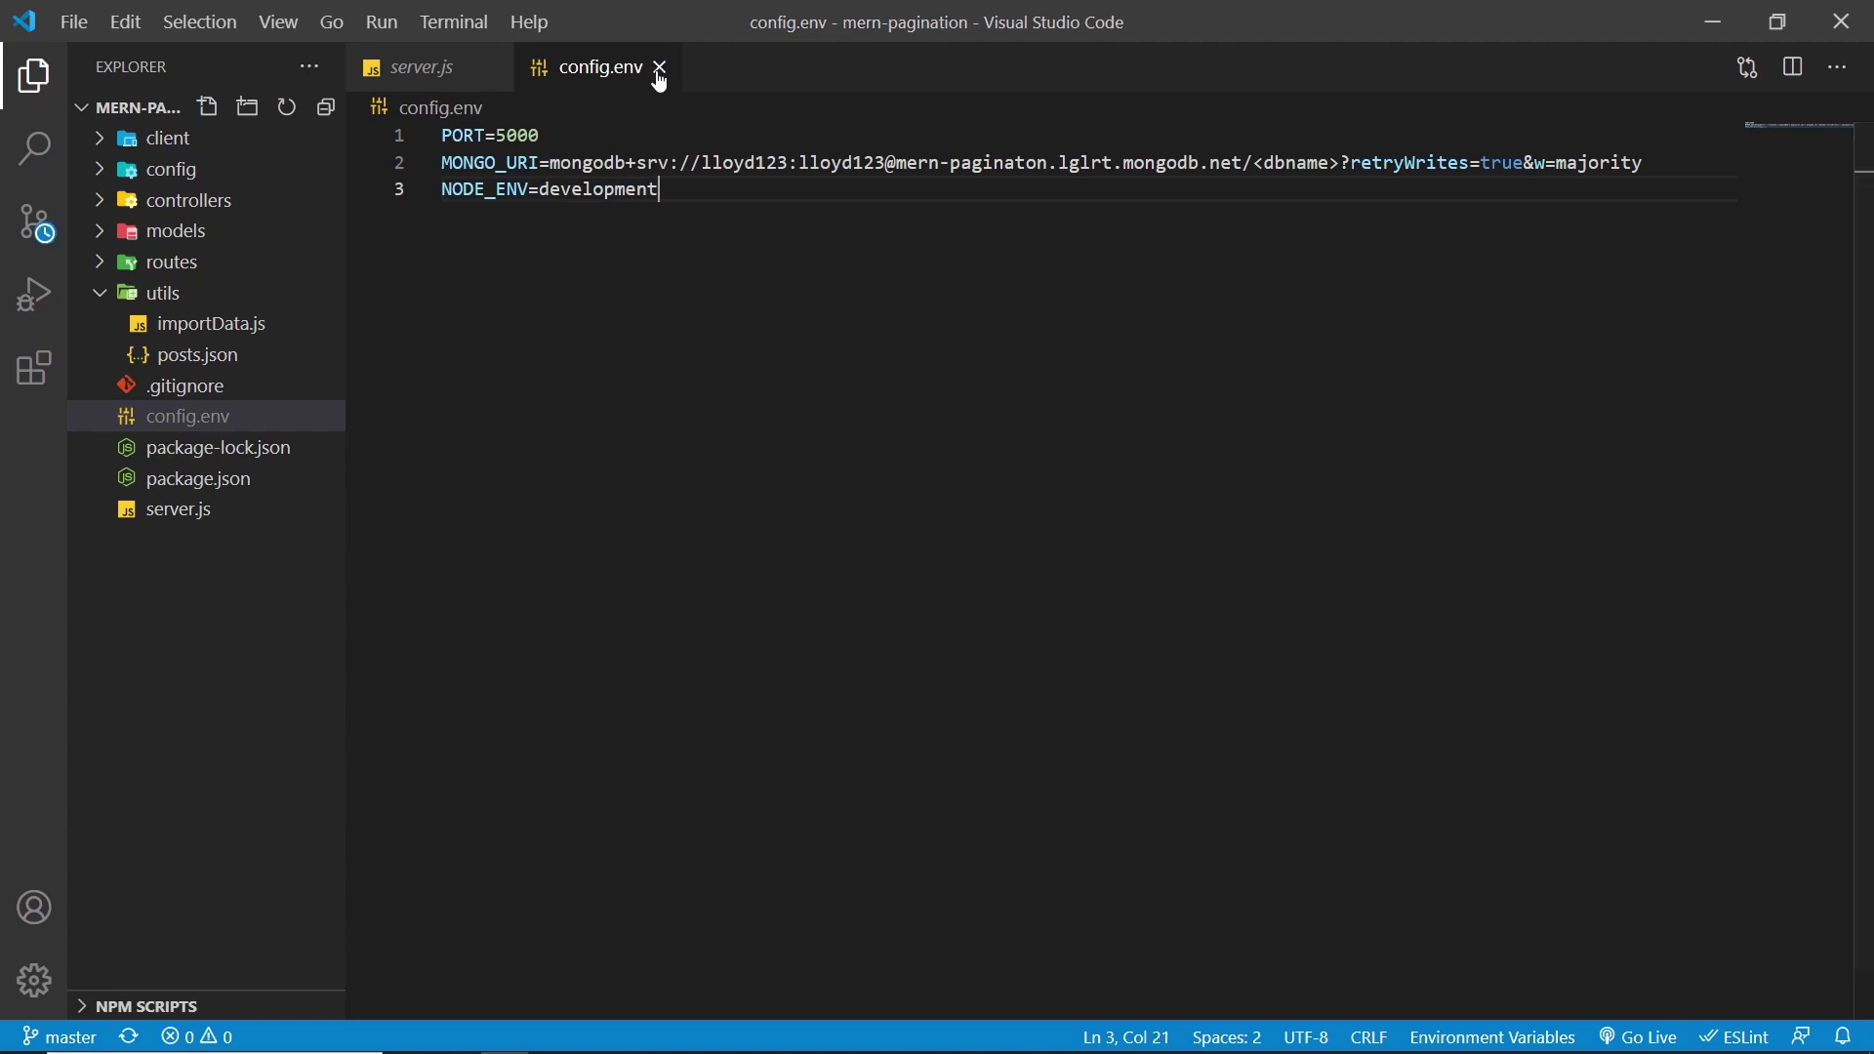
pyautogui.click(659, 67)
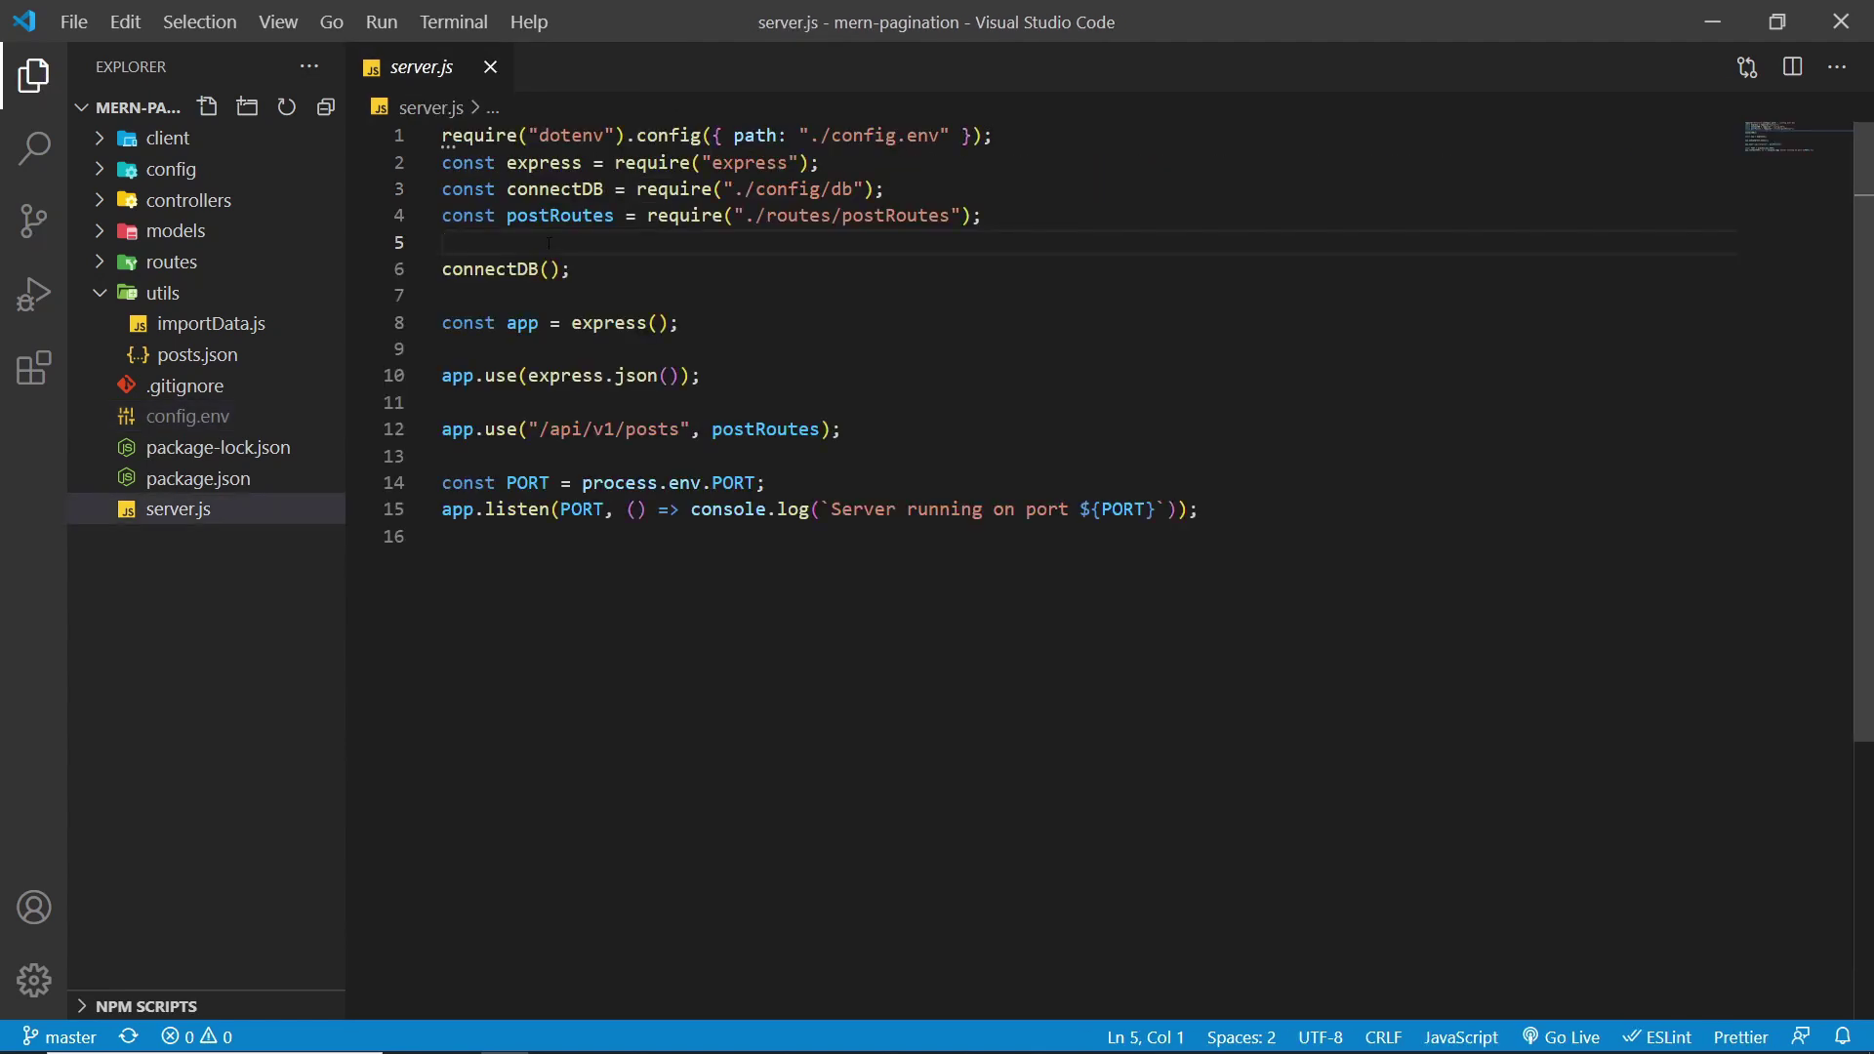
# - Run npm install in an enlarged integrated terminal to add the server packages
pyautogui.click(442, 682)
pyautogui.hotkey('ctrl', '`')
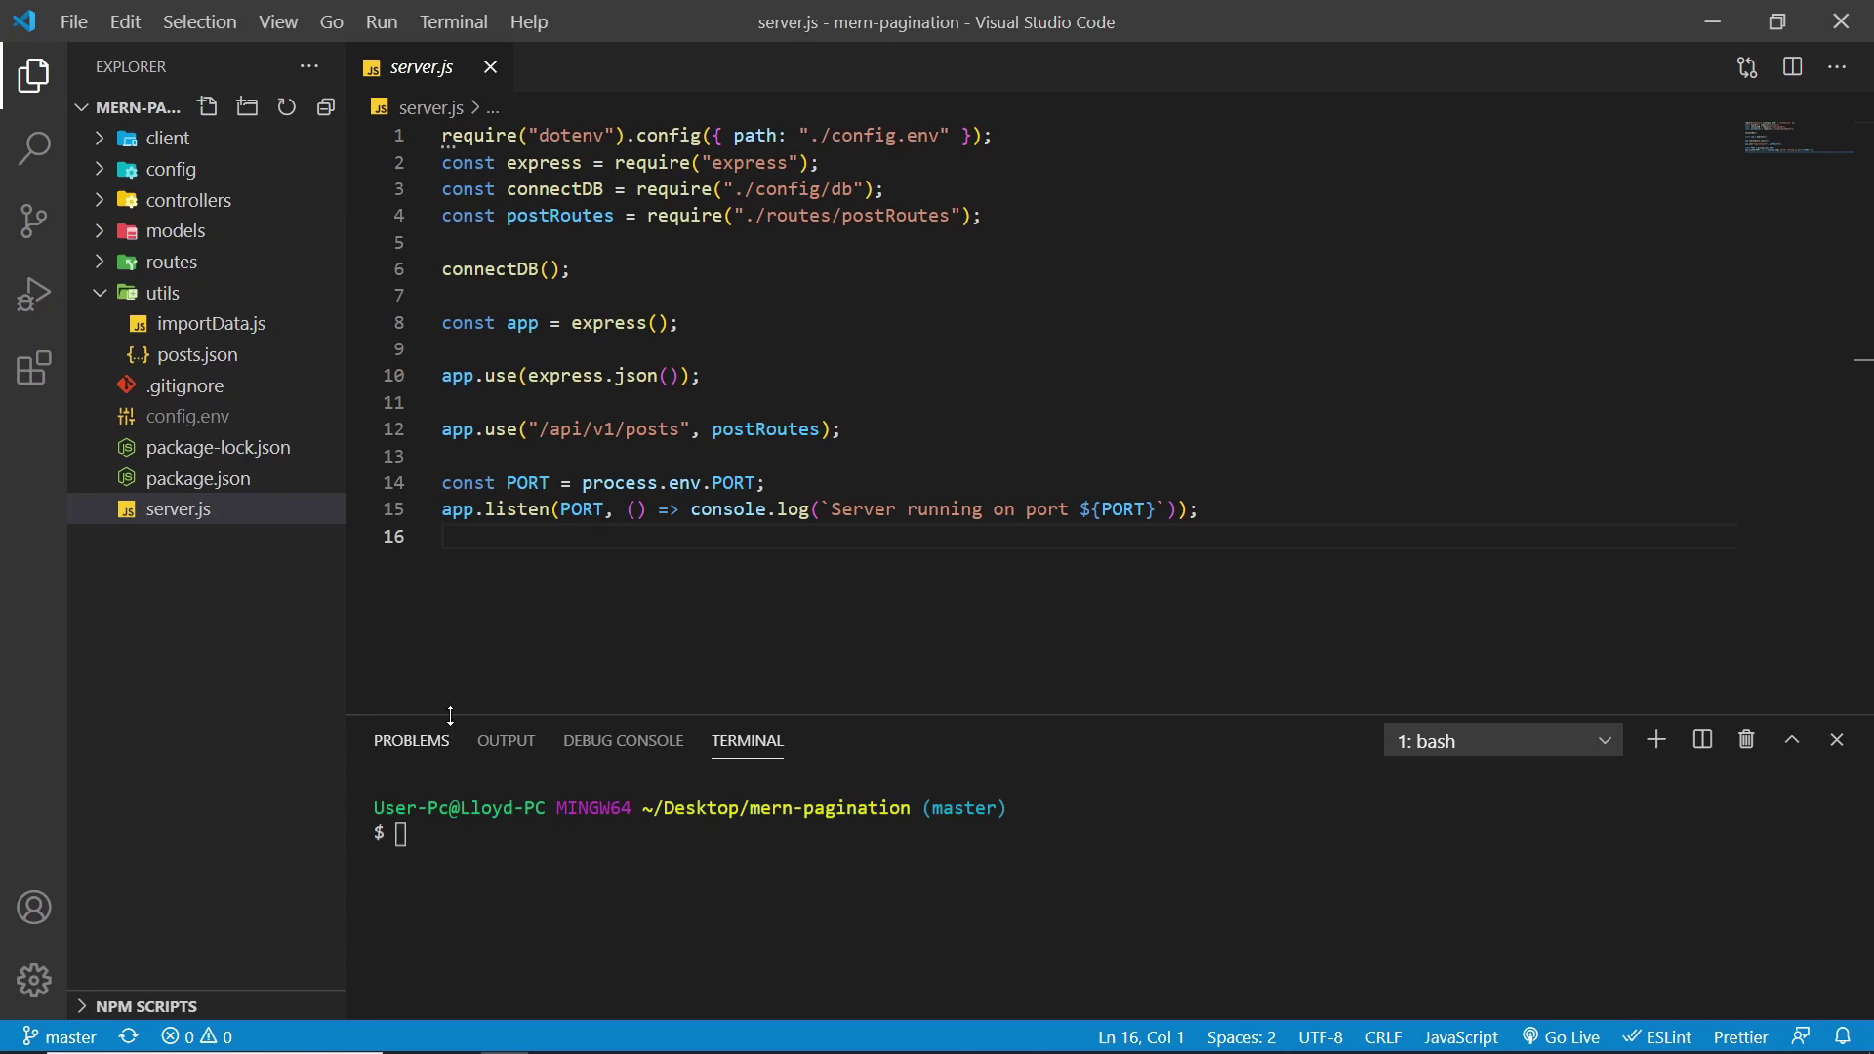
pyautogui.moveTo(435, 722); pyautogui.dragTo(435, 602)
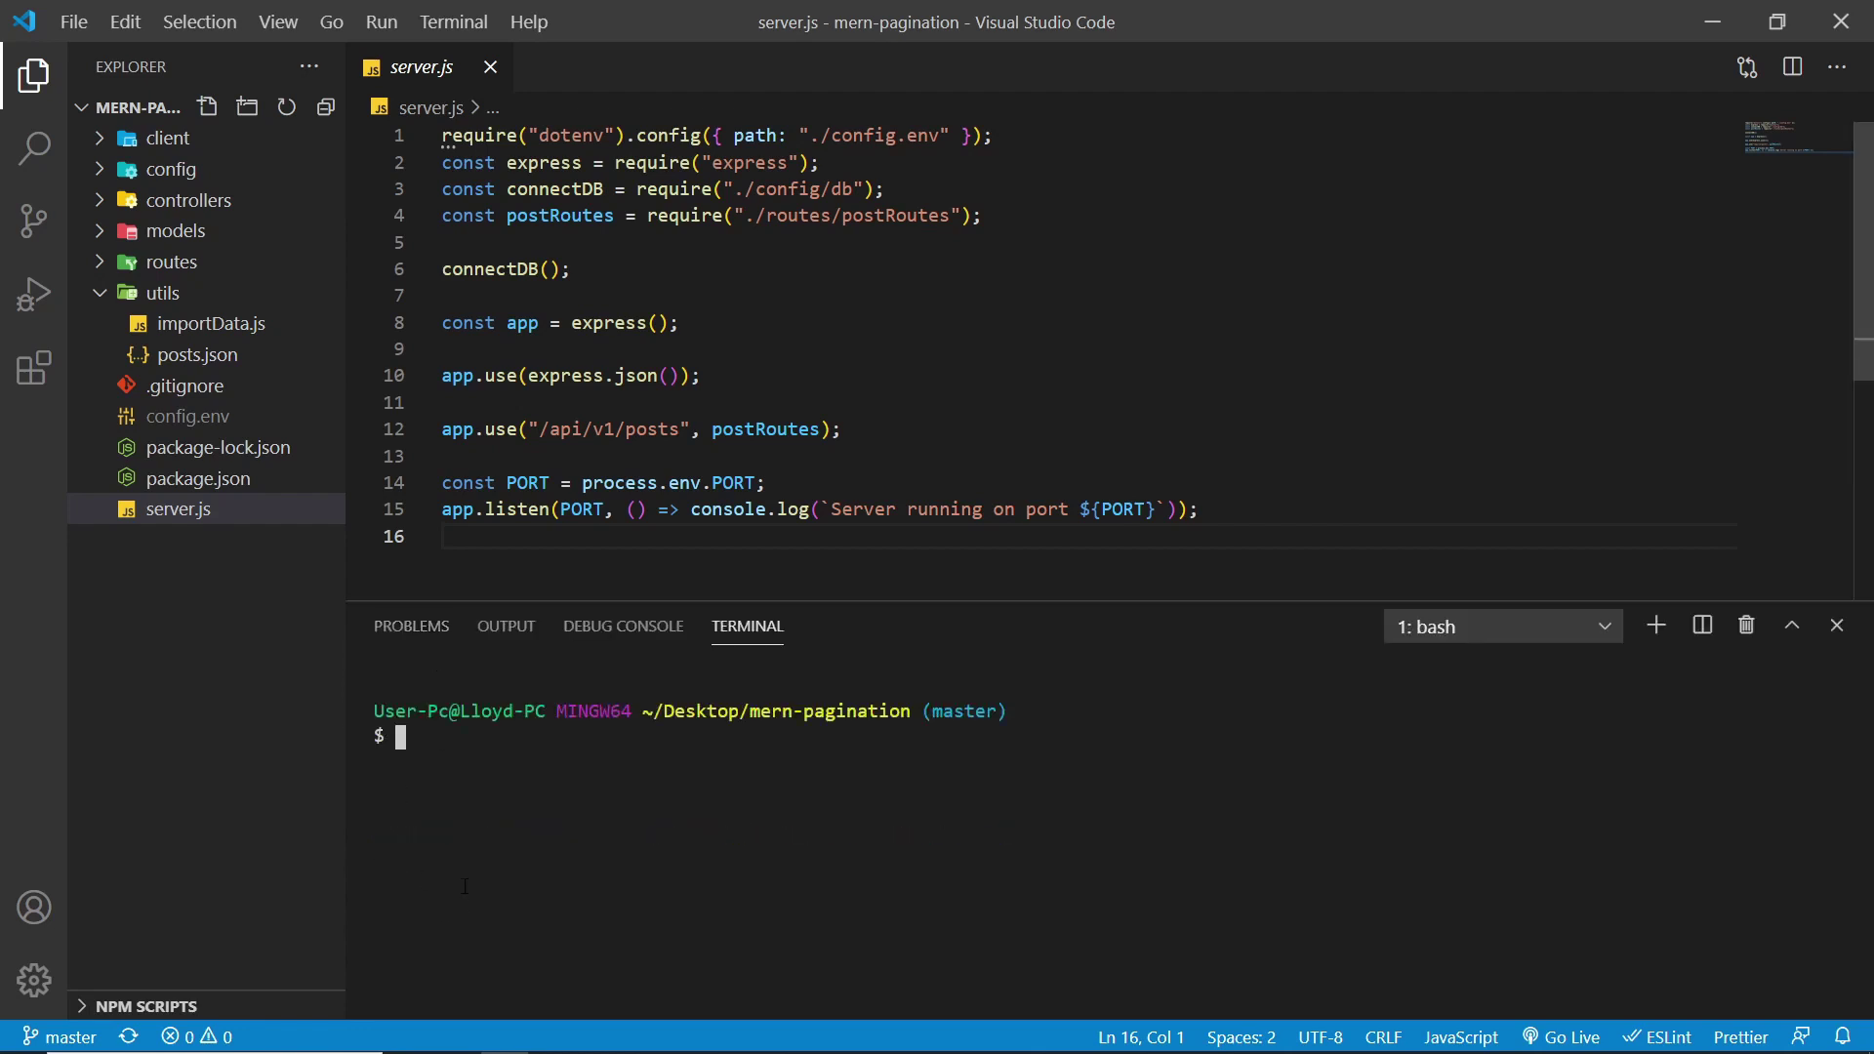
pyautogui.write('np')
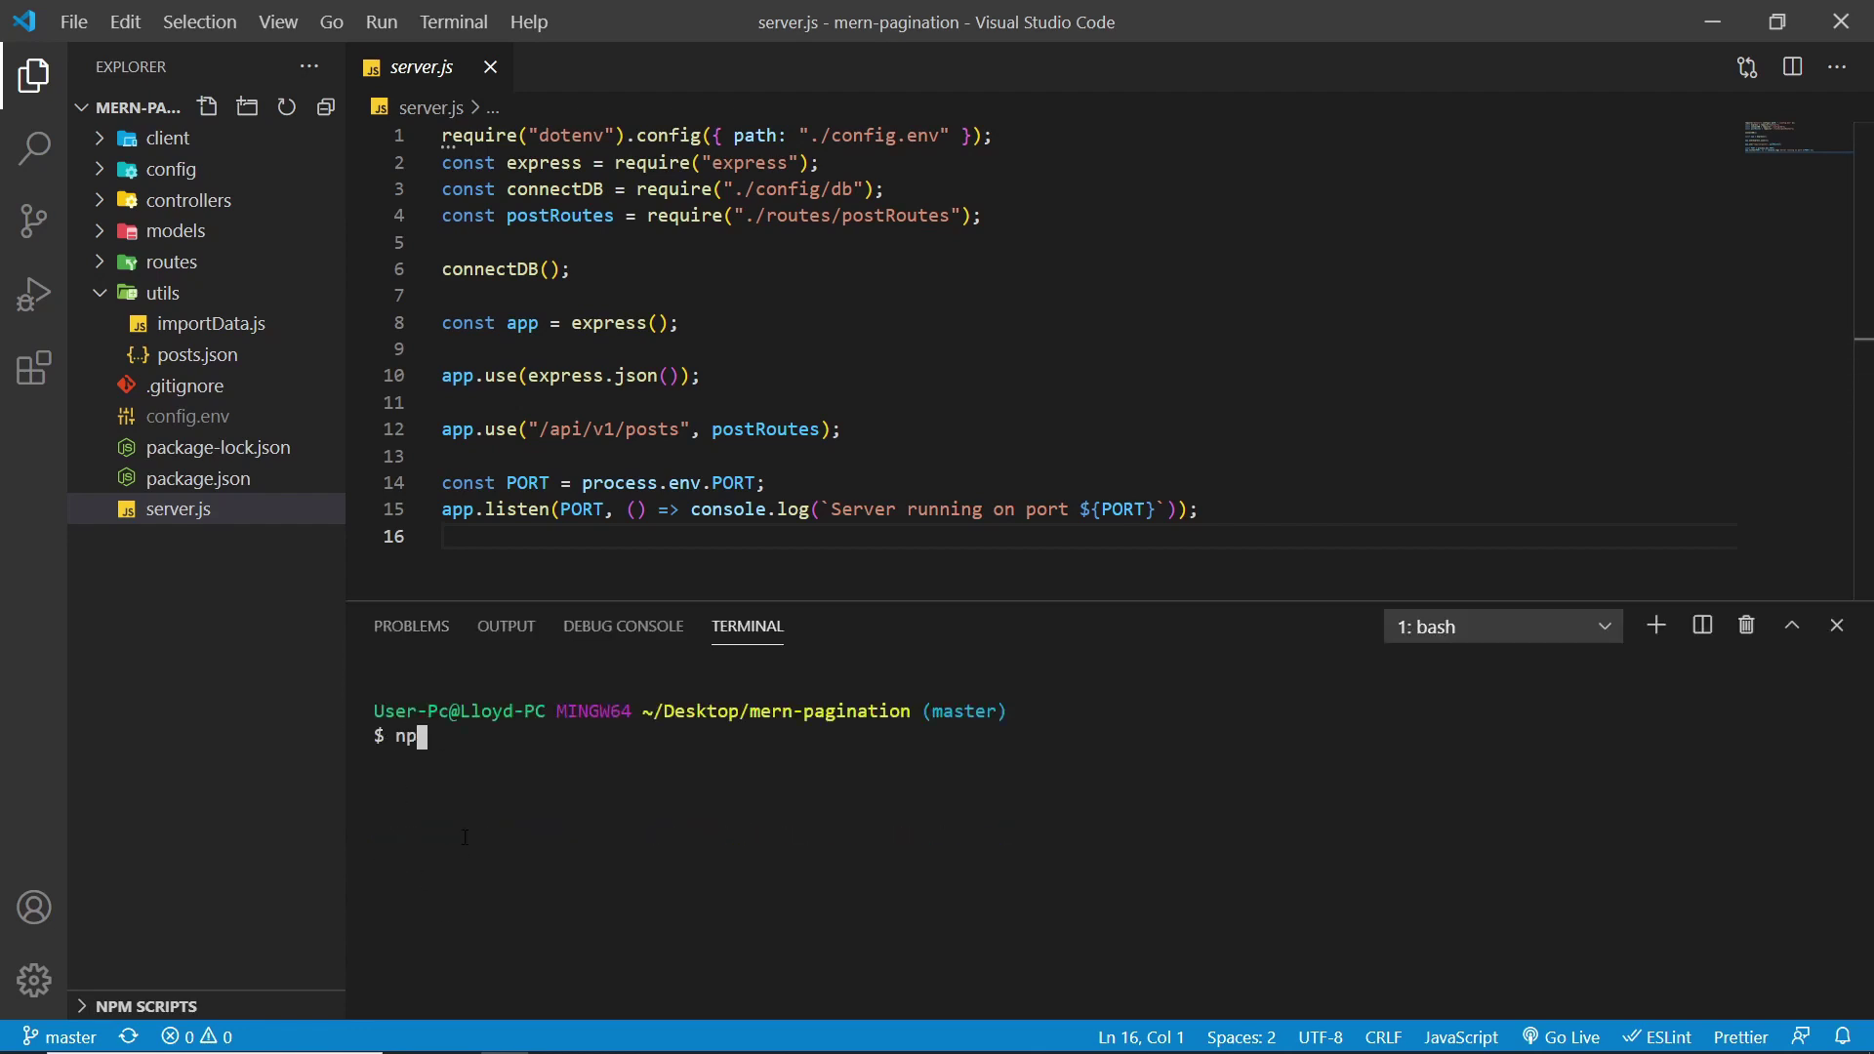
pyautogui.write('m install')
pyautogui.press('Return')
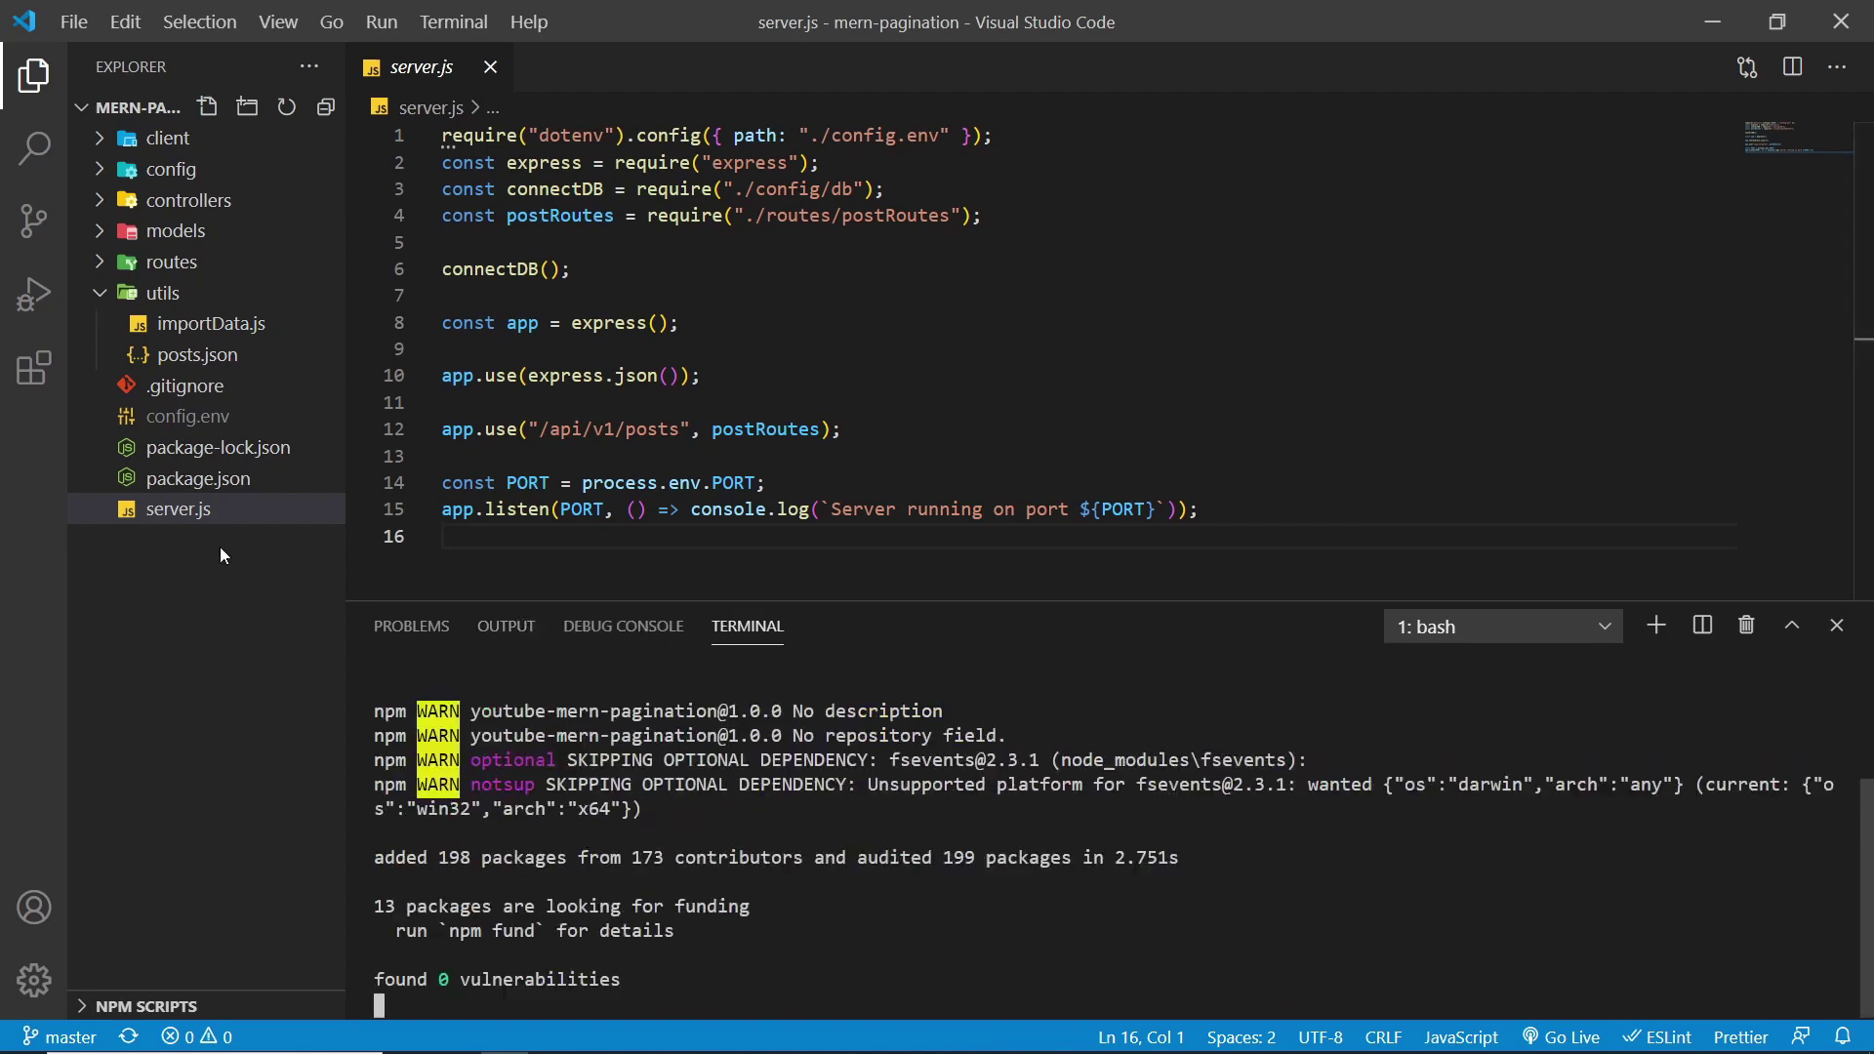
# - Inspect the client folder, then clear the terminal output with Ctrl+L and shrink the panel
pyautogui.click(98, 141)
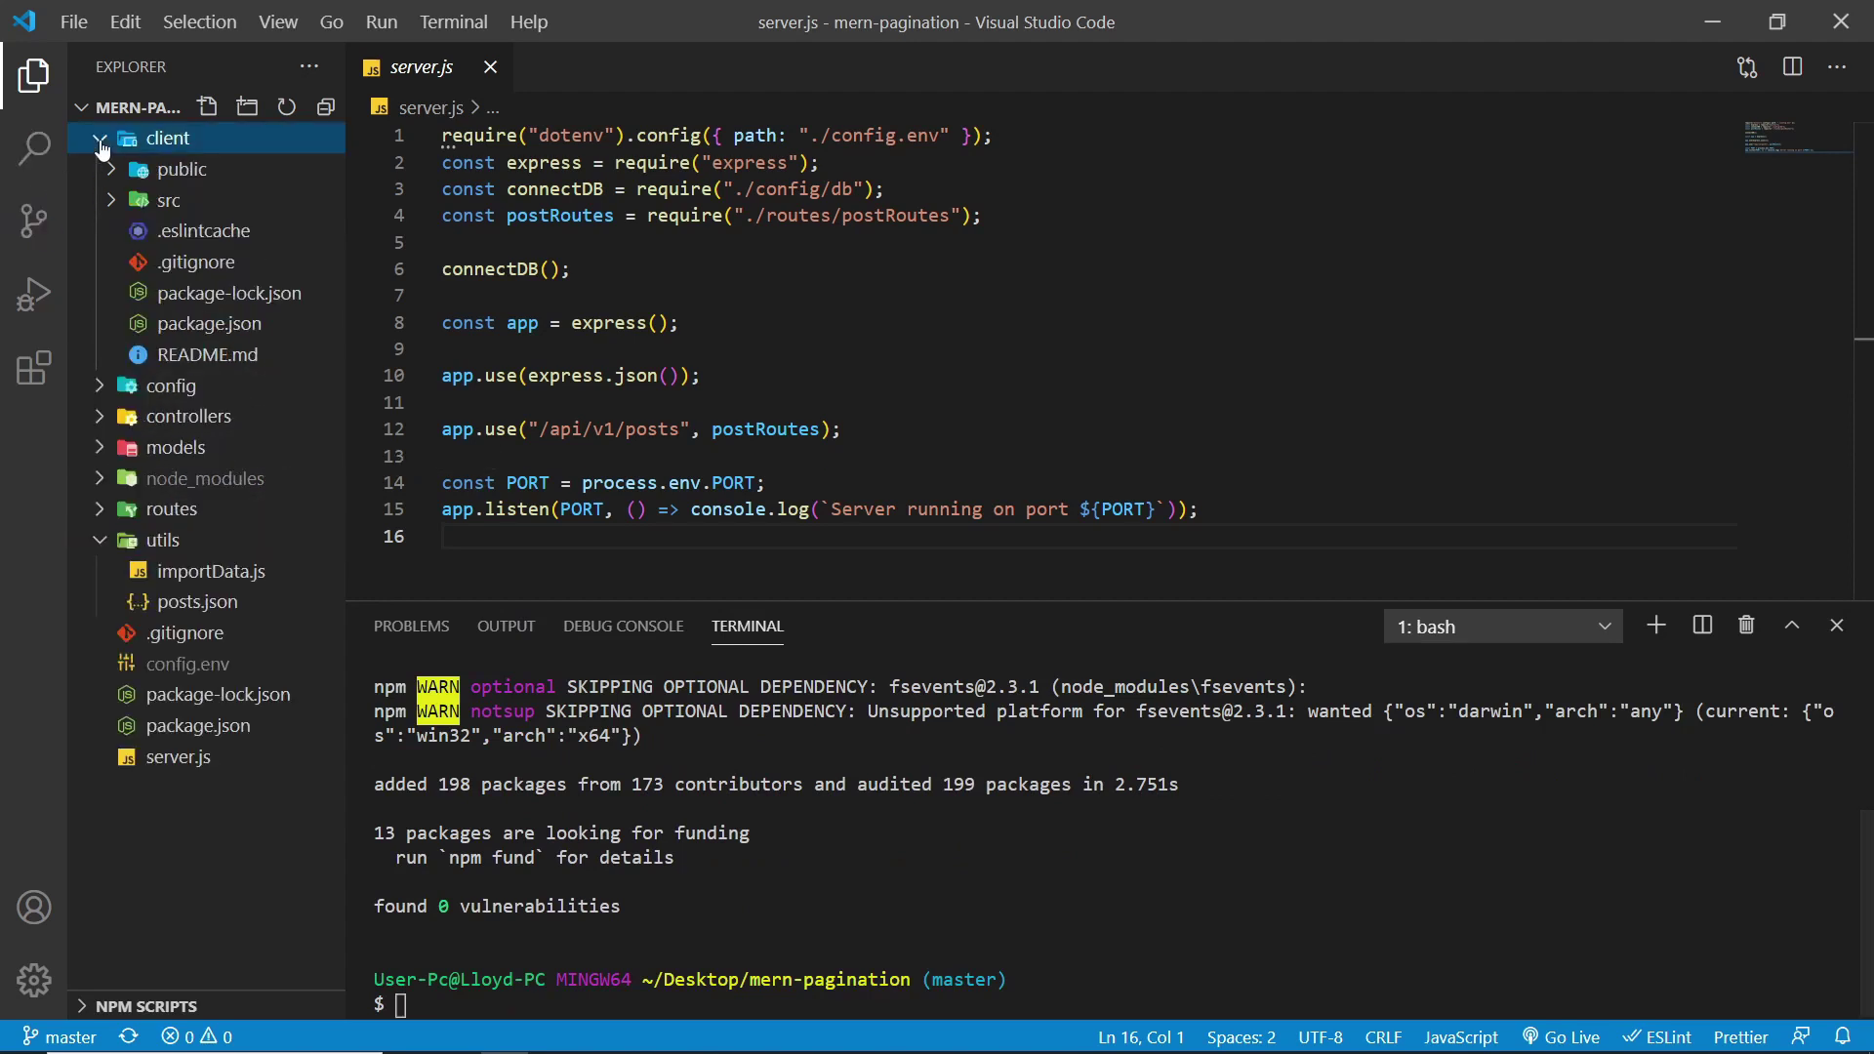
pyautogui.click(99, 140)
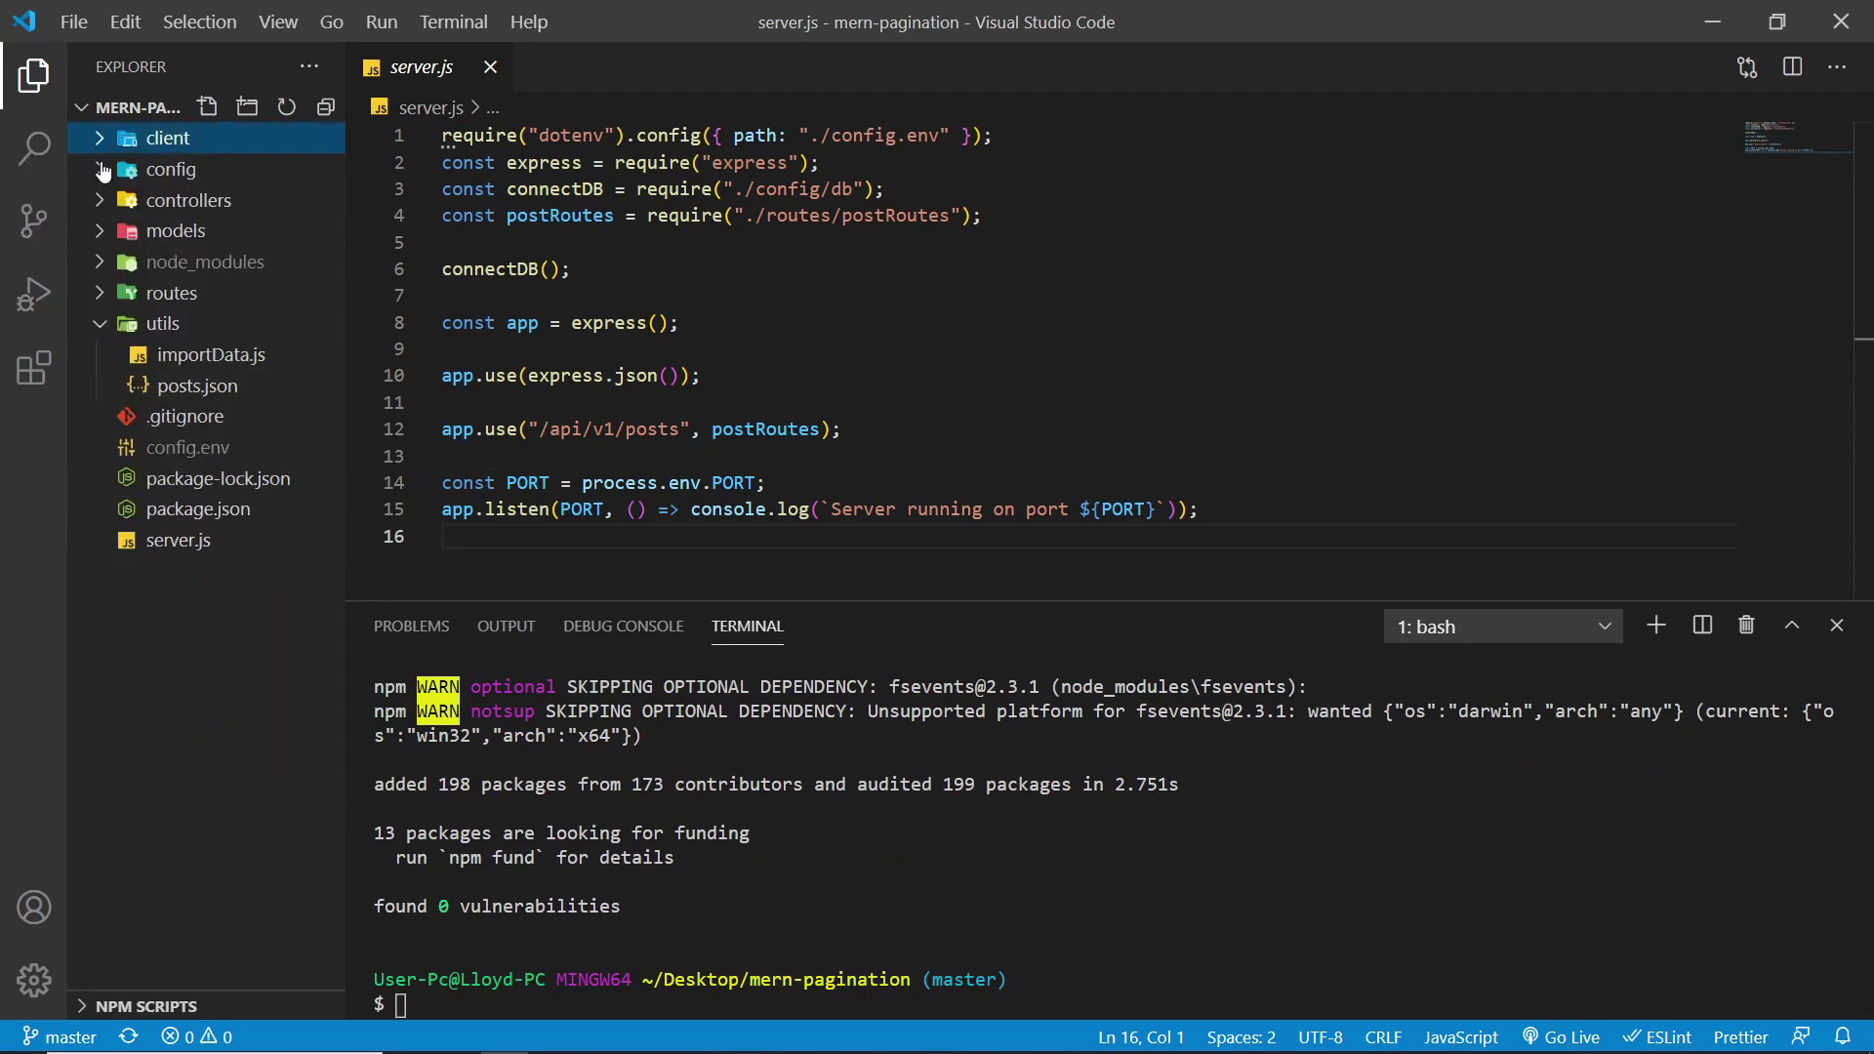
pyautogui.click(475, 1005)
pyautogui.hotkey('ctrl', 'l')
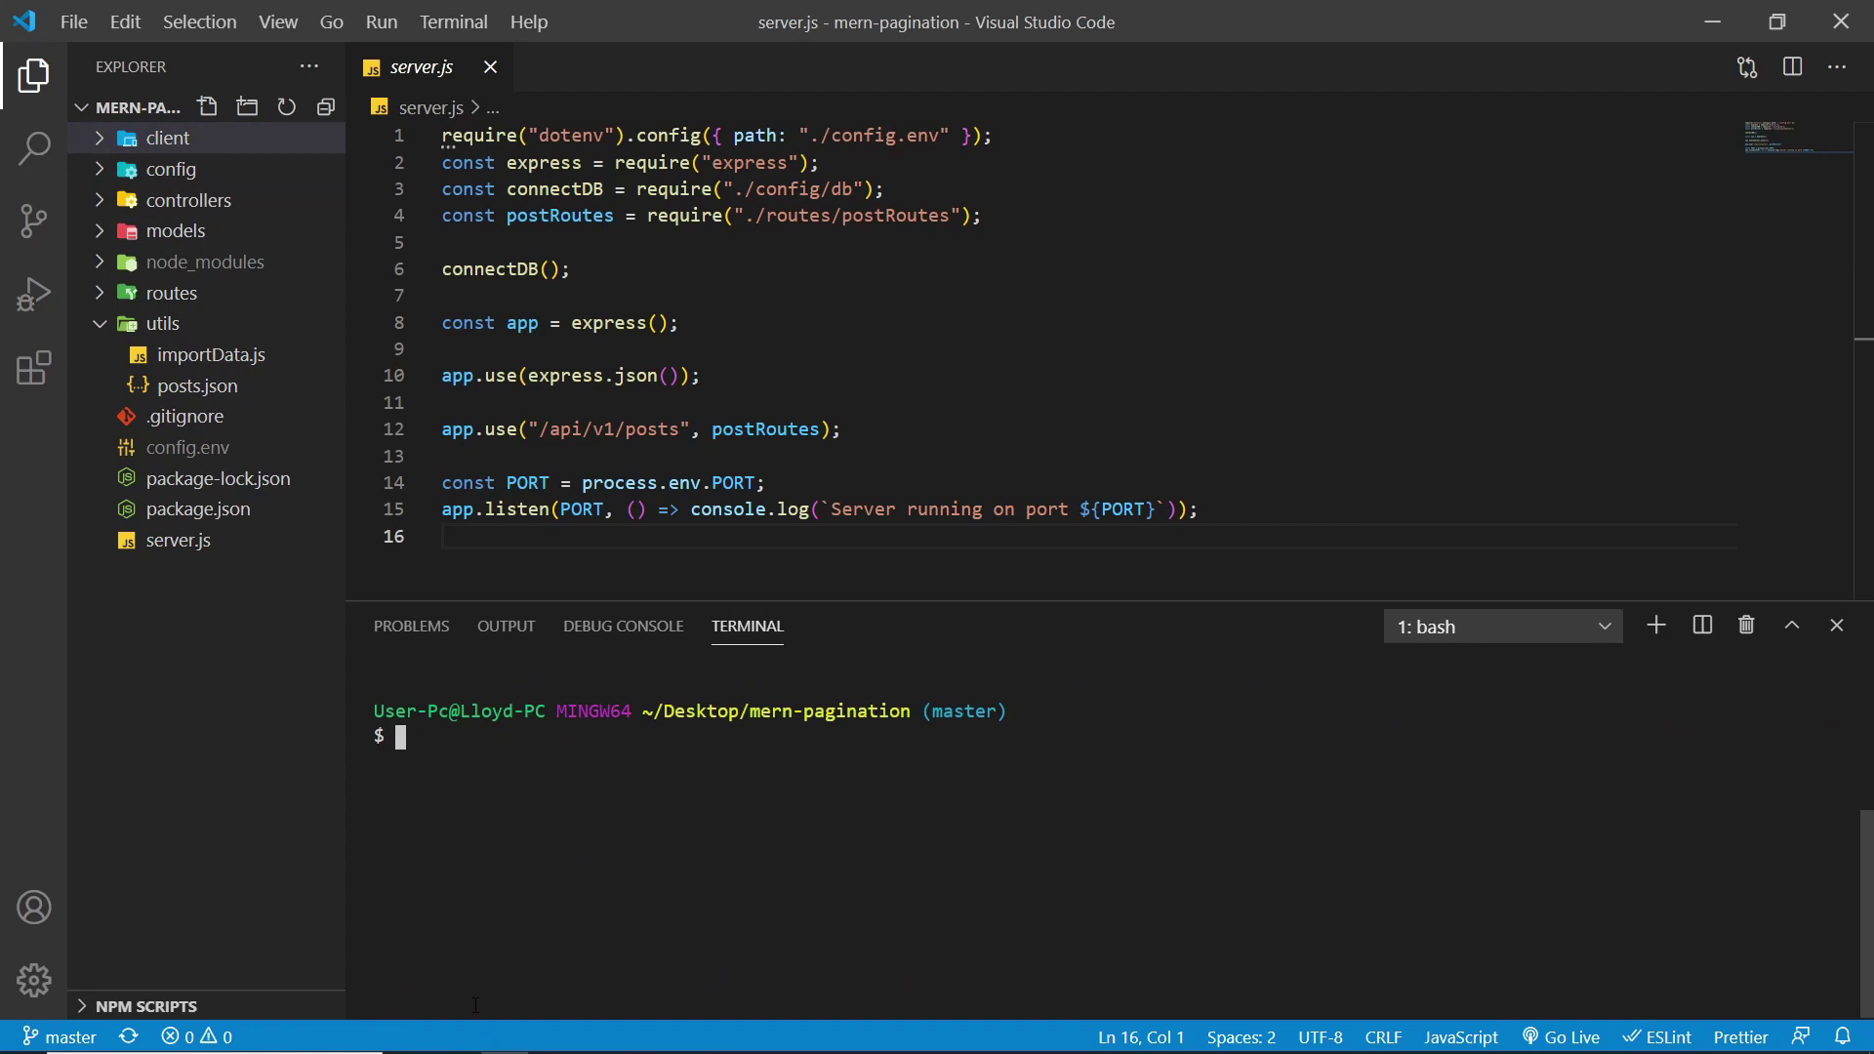
pyautogui.moveTo(558, 603); pyautogui.dragTo(557, 787)
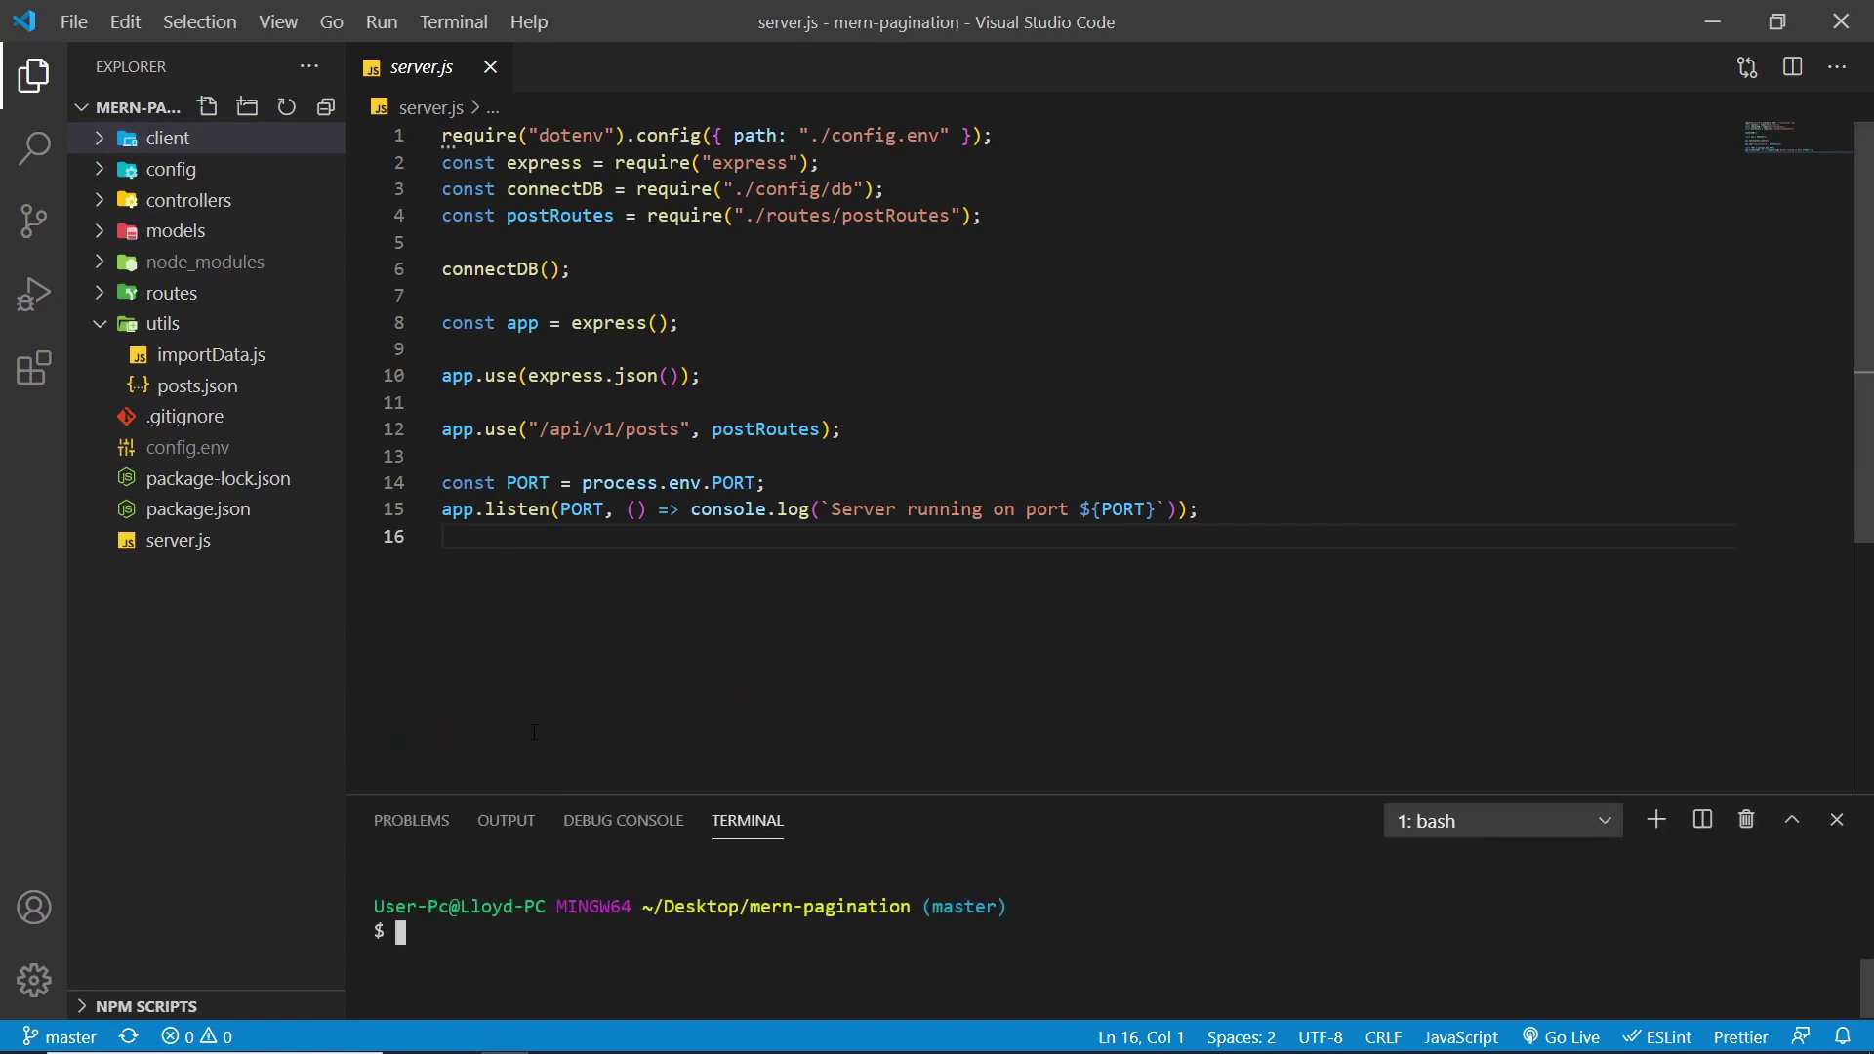
# - Review the utils/importData.js script, including its connectDB require line and call
pyautogui.click(469, 702)
pyautogui.click(251, 360)
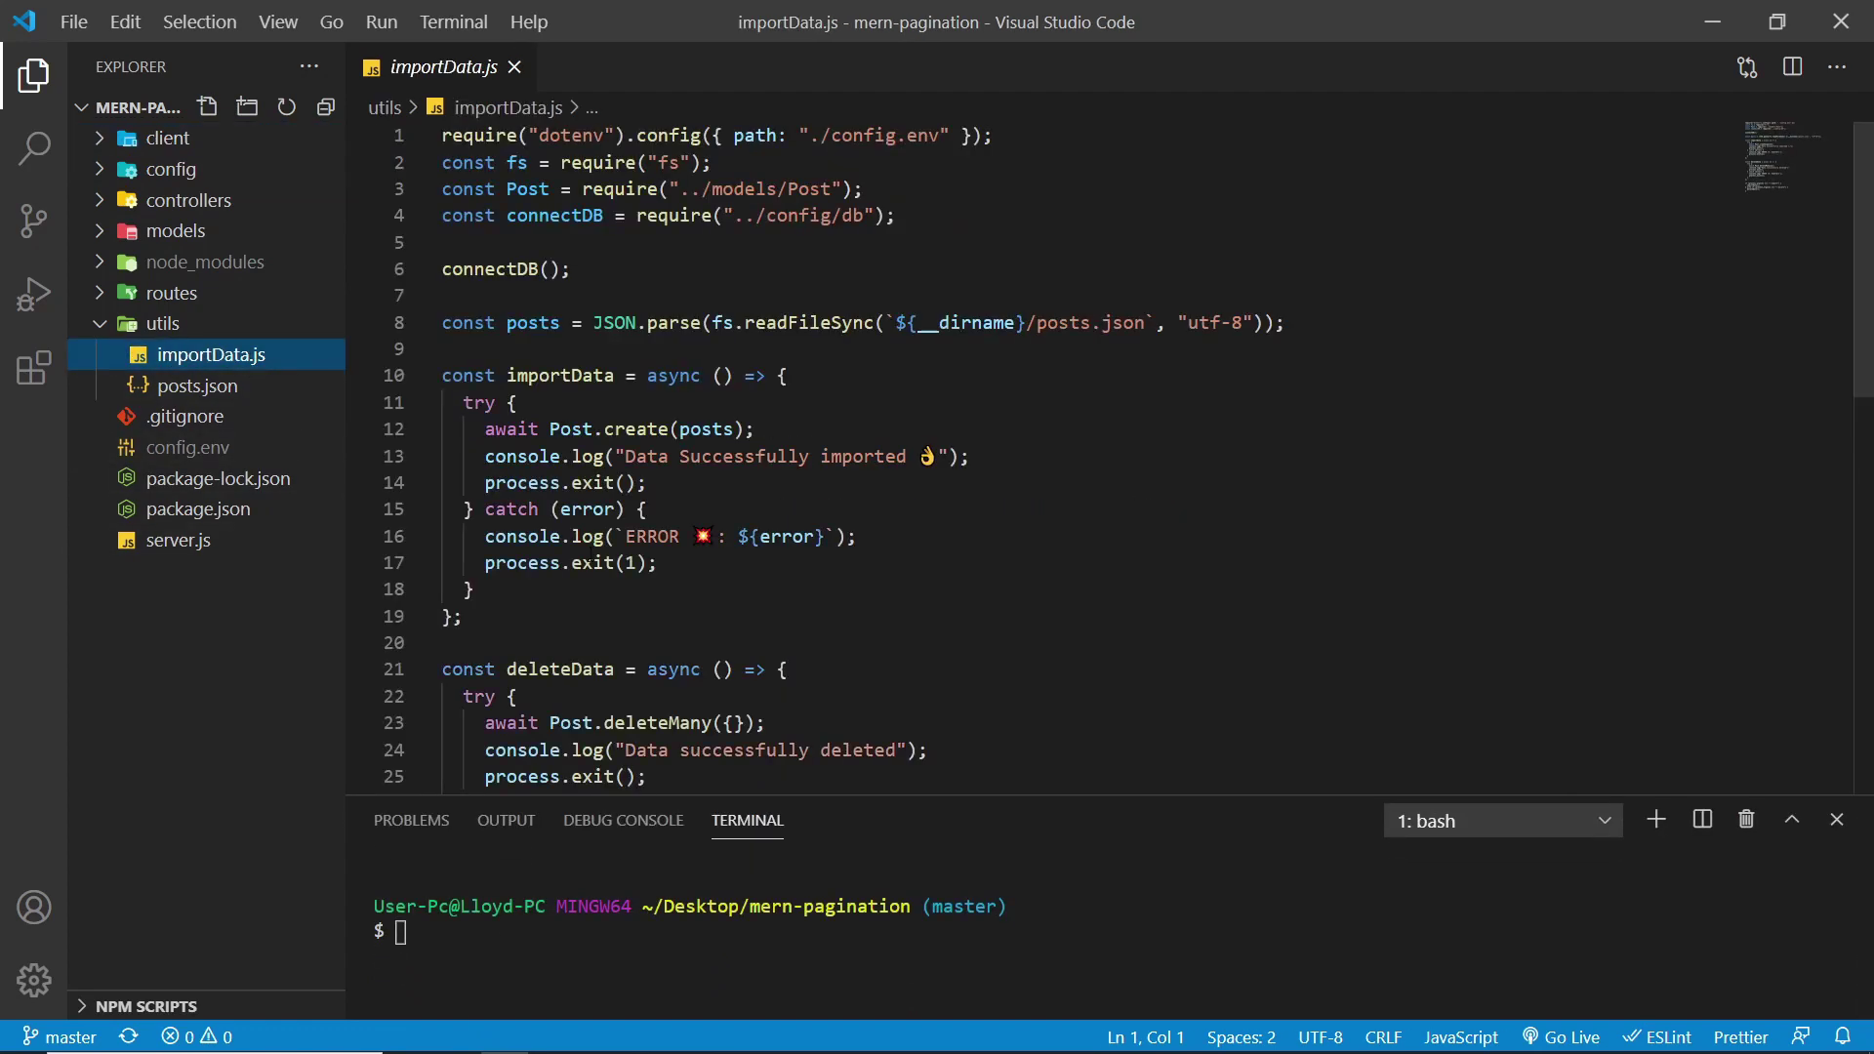
pyautogui.scroll(-5, 662, 655)
pyautogui.moveTo(501, 732); pyautogui.dragTo(442, 135)
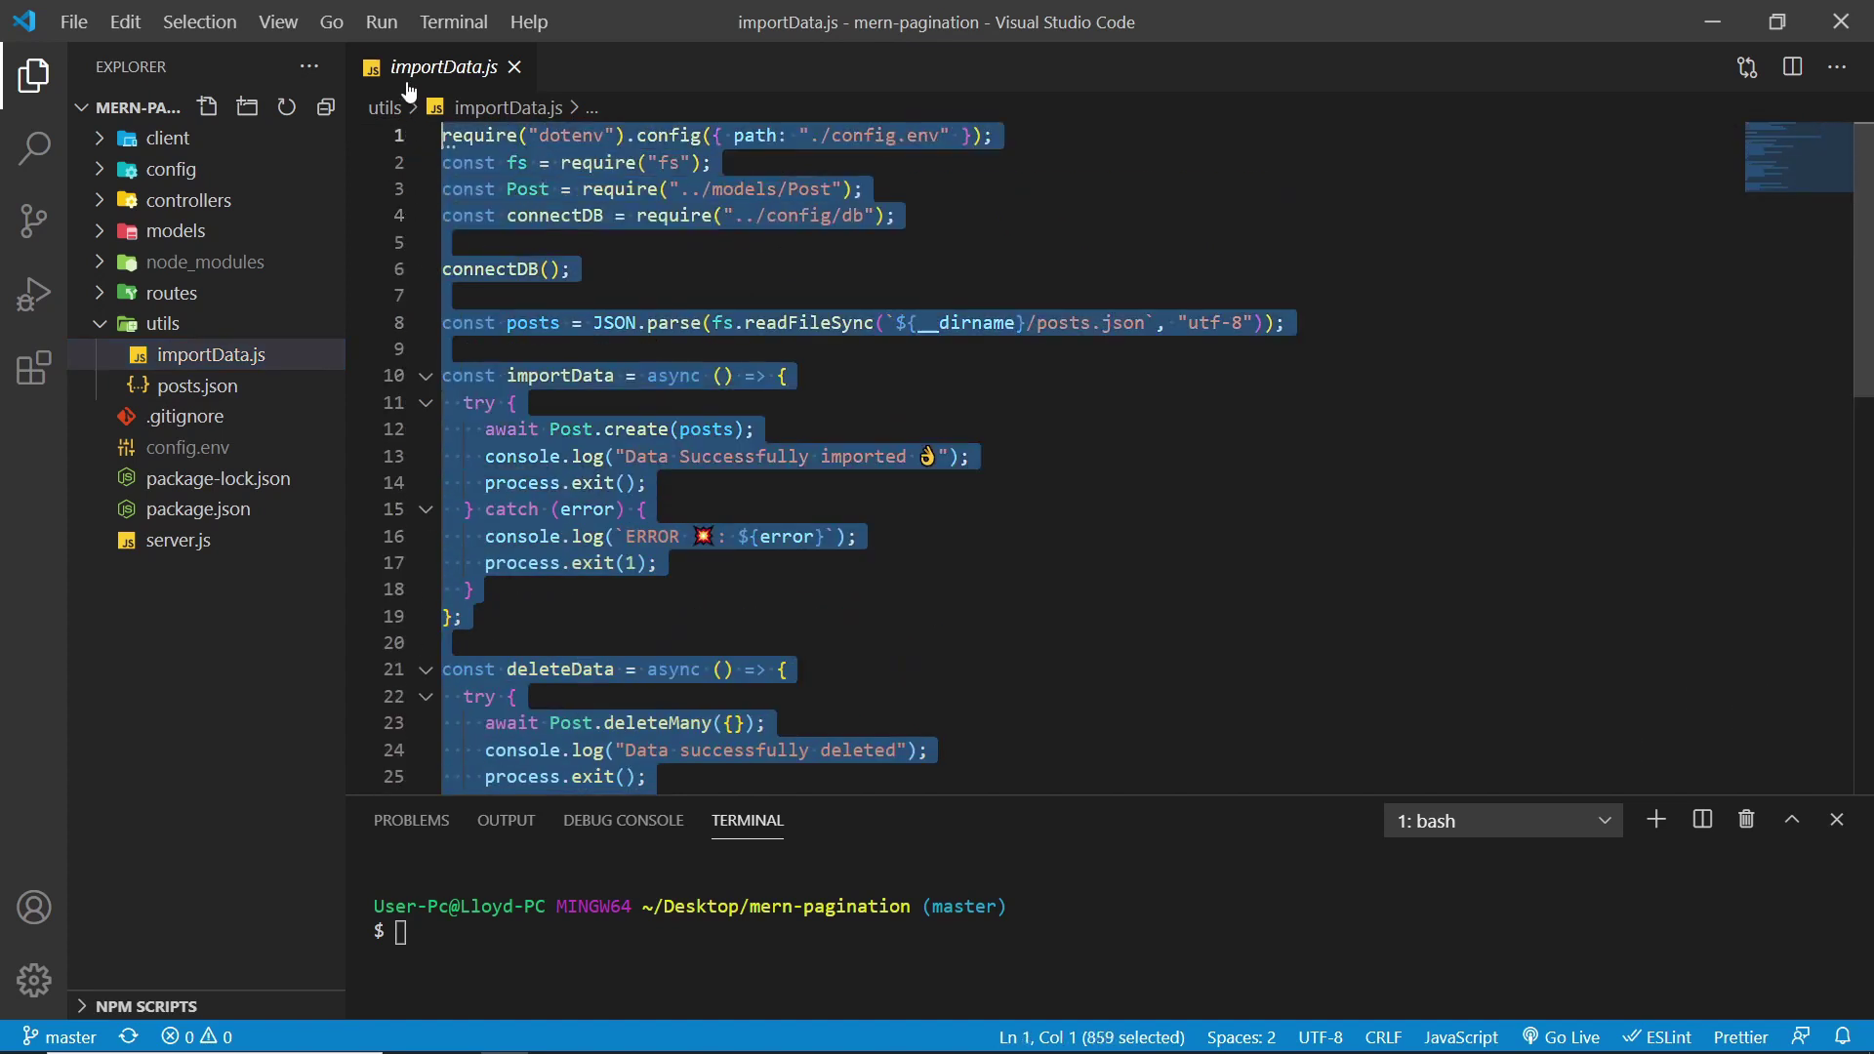
pyautogui.click(573, 249)
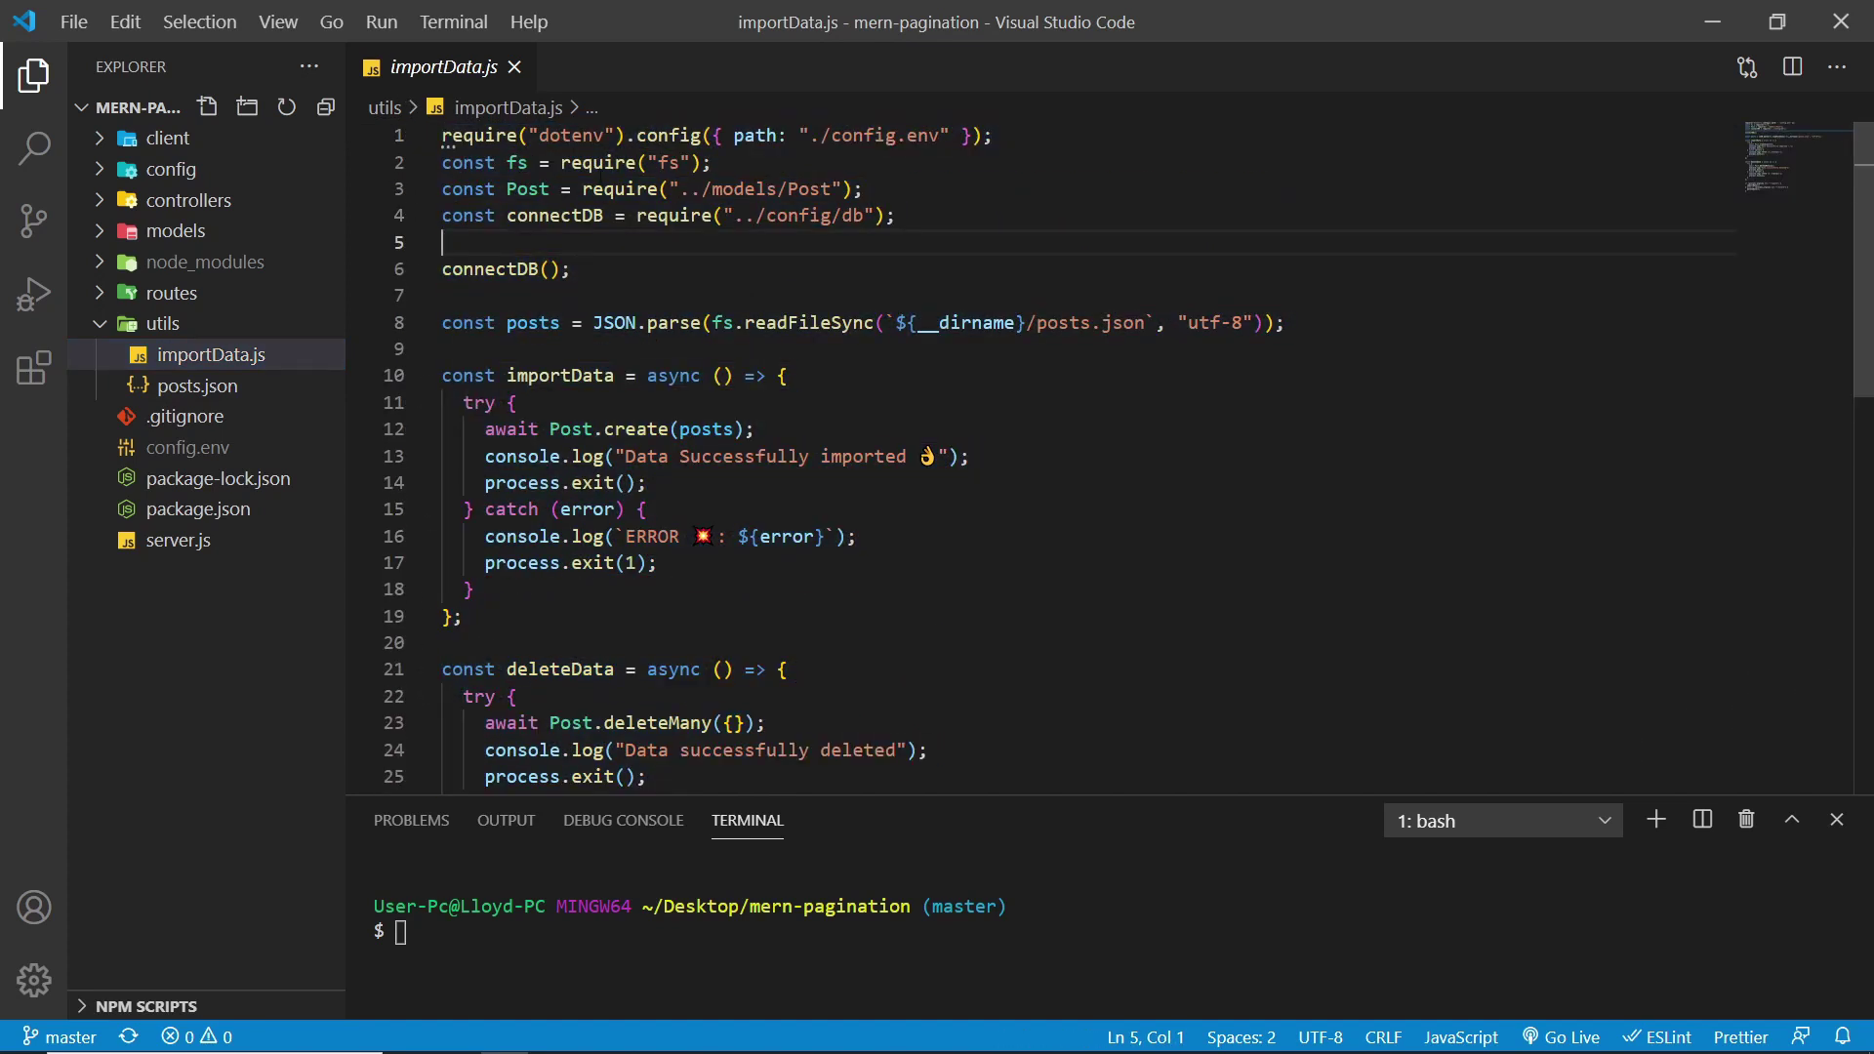
pyautogui.moveTo(895, 214); pyautogui.dragTo(402, 213)
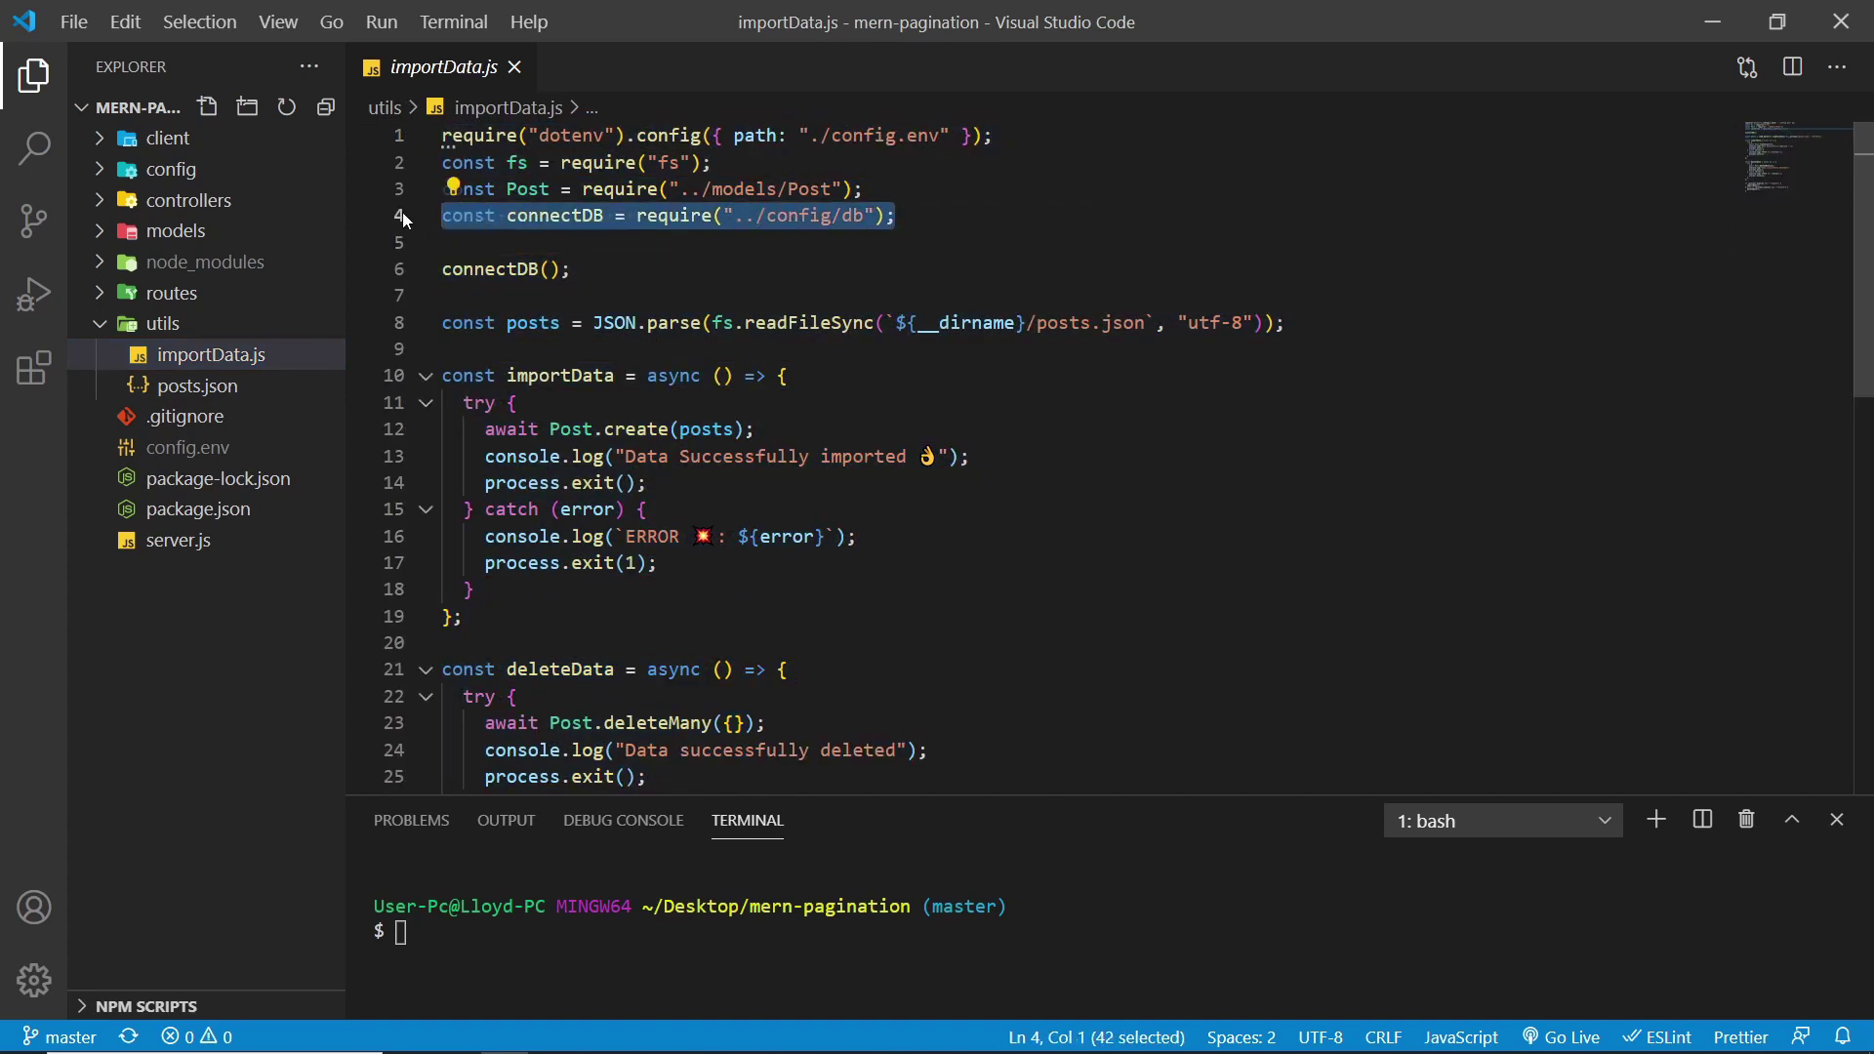
pyautogui.click(539, 269)
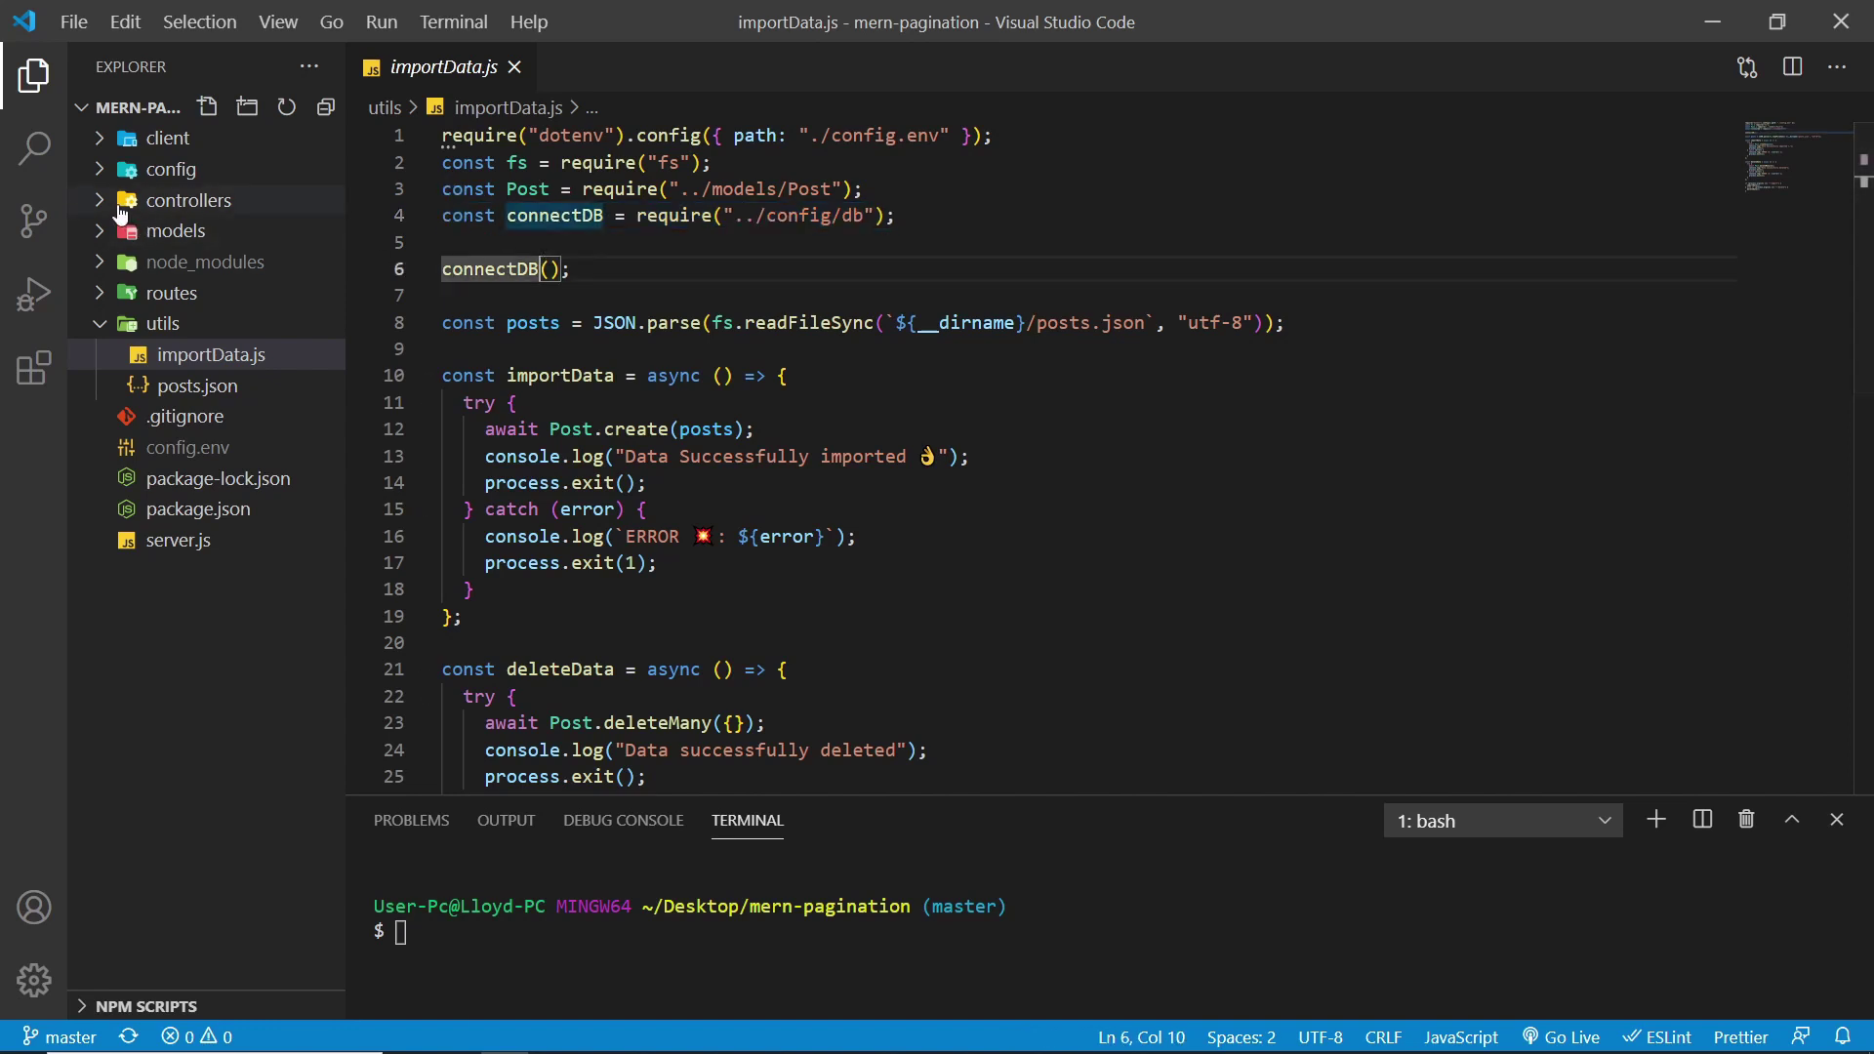
# - Inspect config/db.js's mongoose require line, then close it and collapse the config and utils folders
pyautogui.click(112, 176)
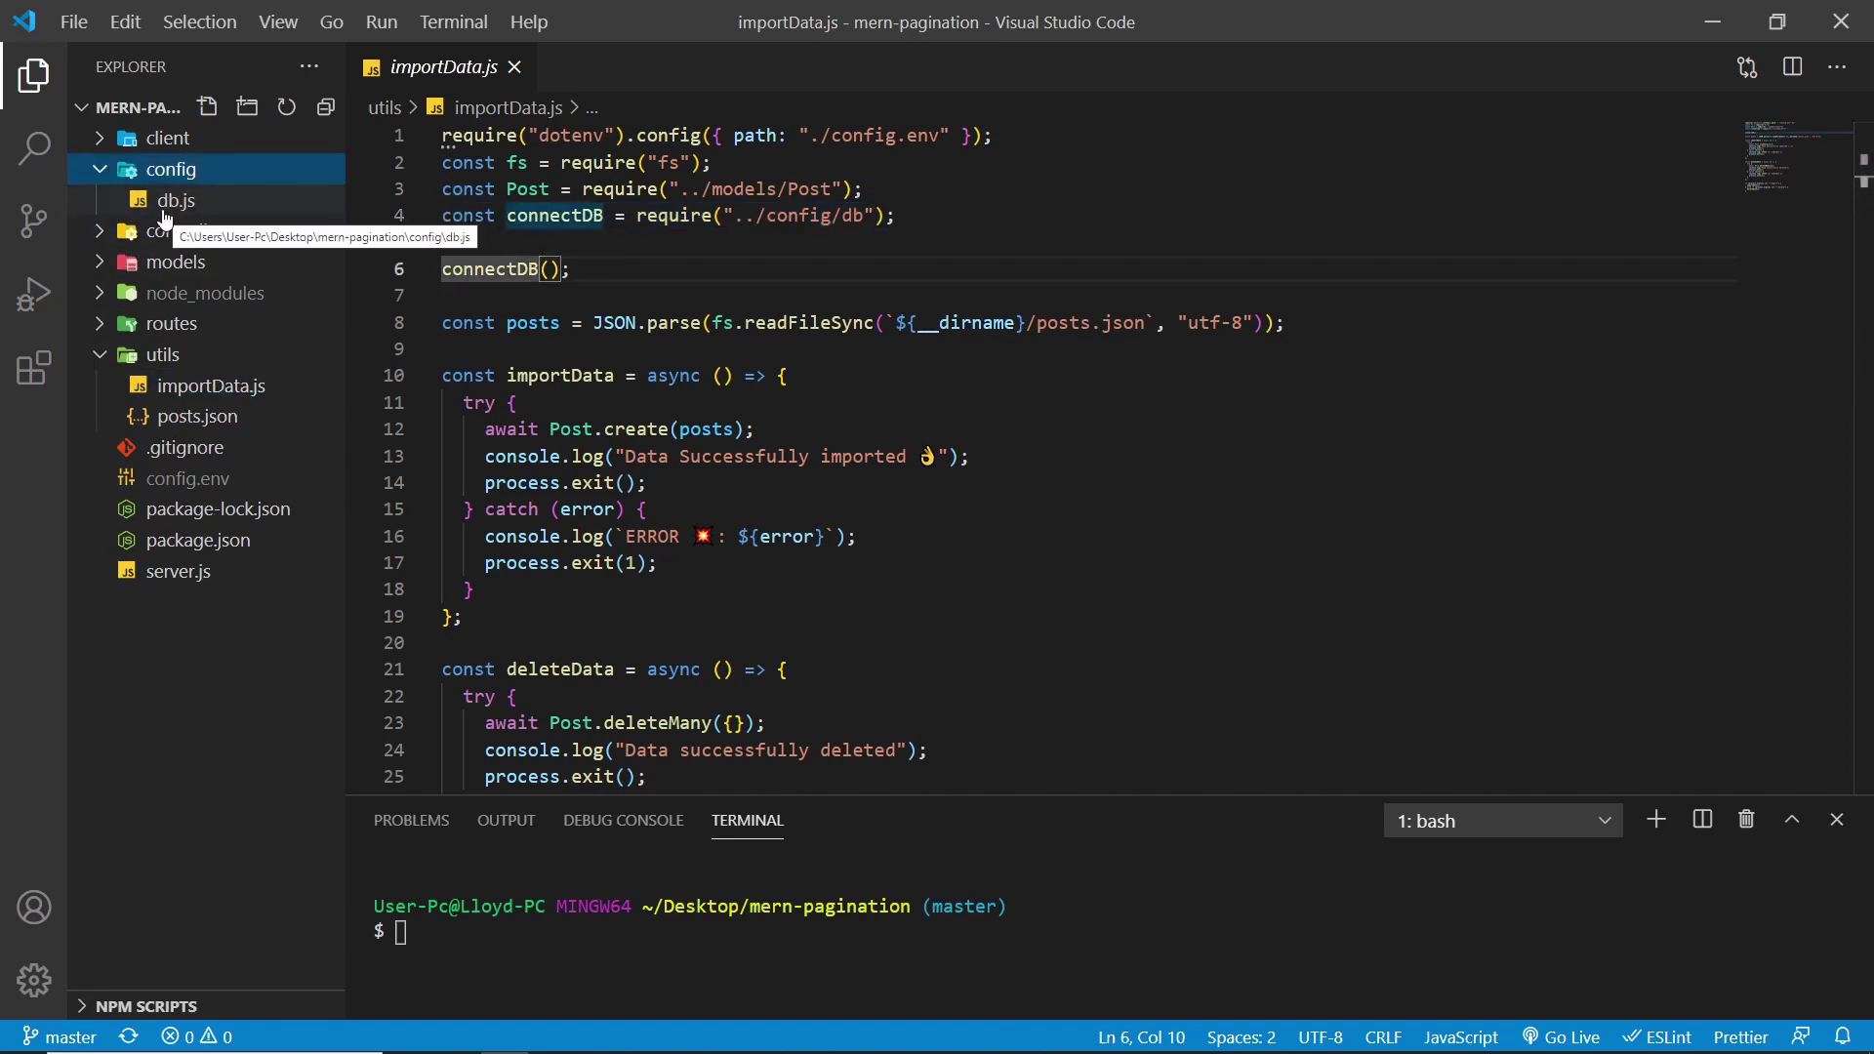
pyautogui.click(168, 200)
pyautogui.moveTo(867, 141); pyautogui.dragTo(422, 150)
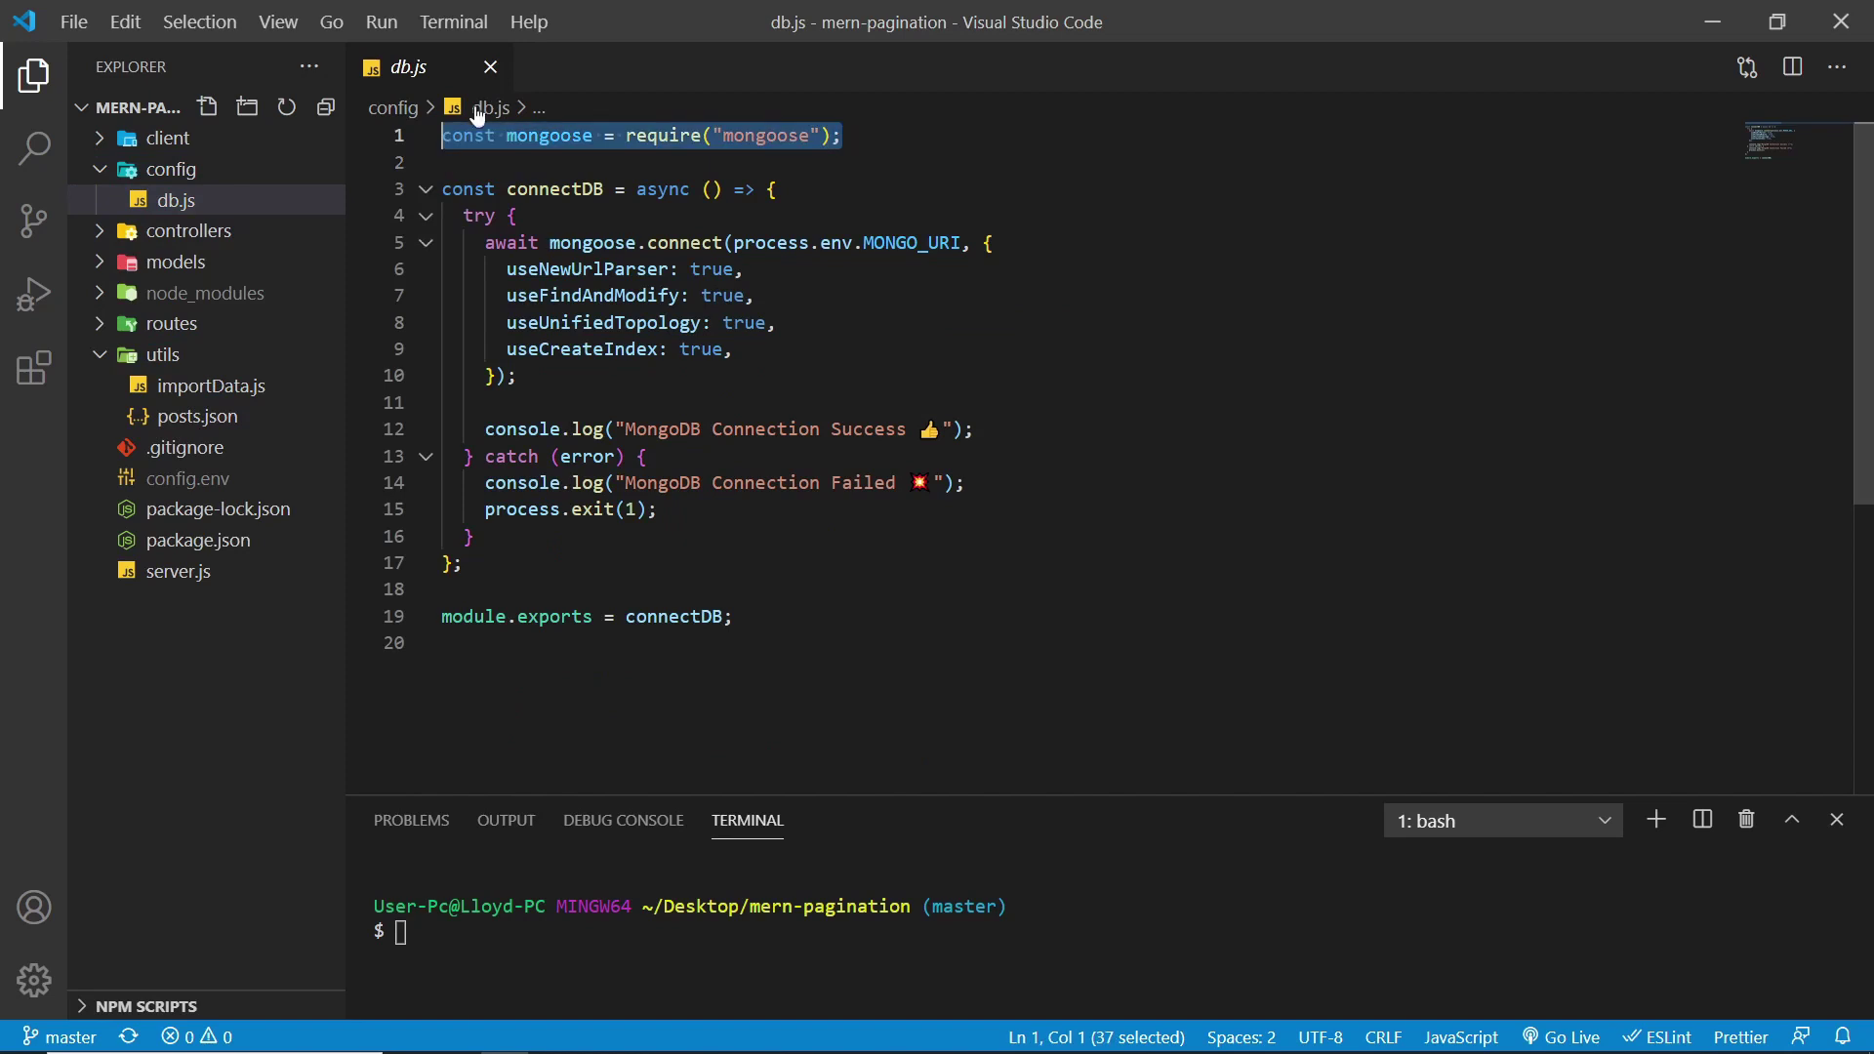
pyautogui.click(490, 66)
pyautogui.click(107, 174)
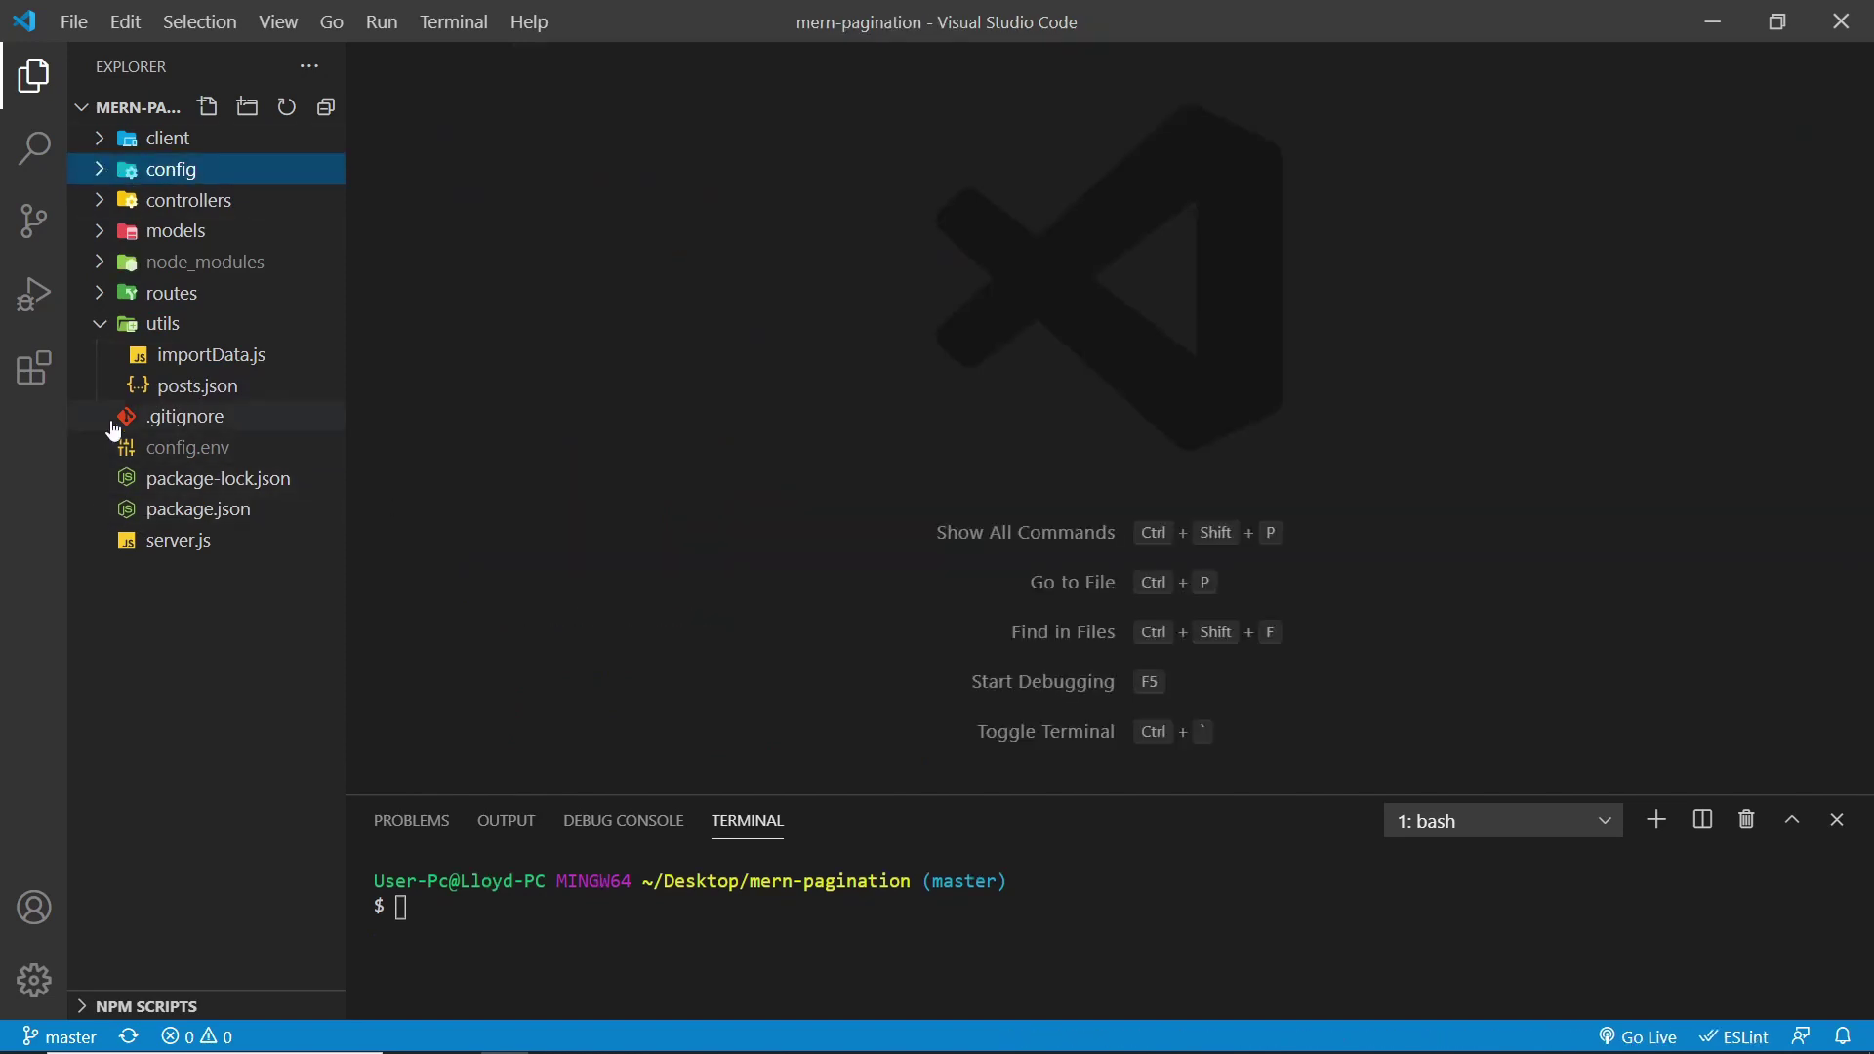
pyautogui.click(98, 326)
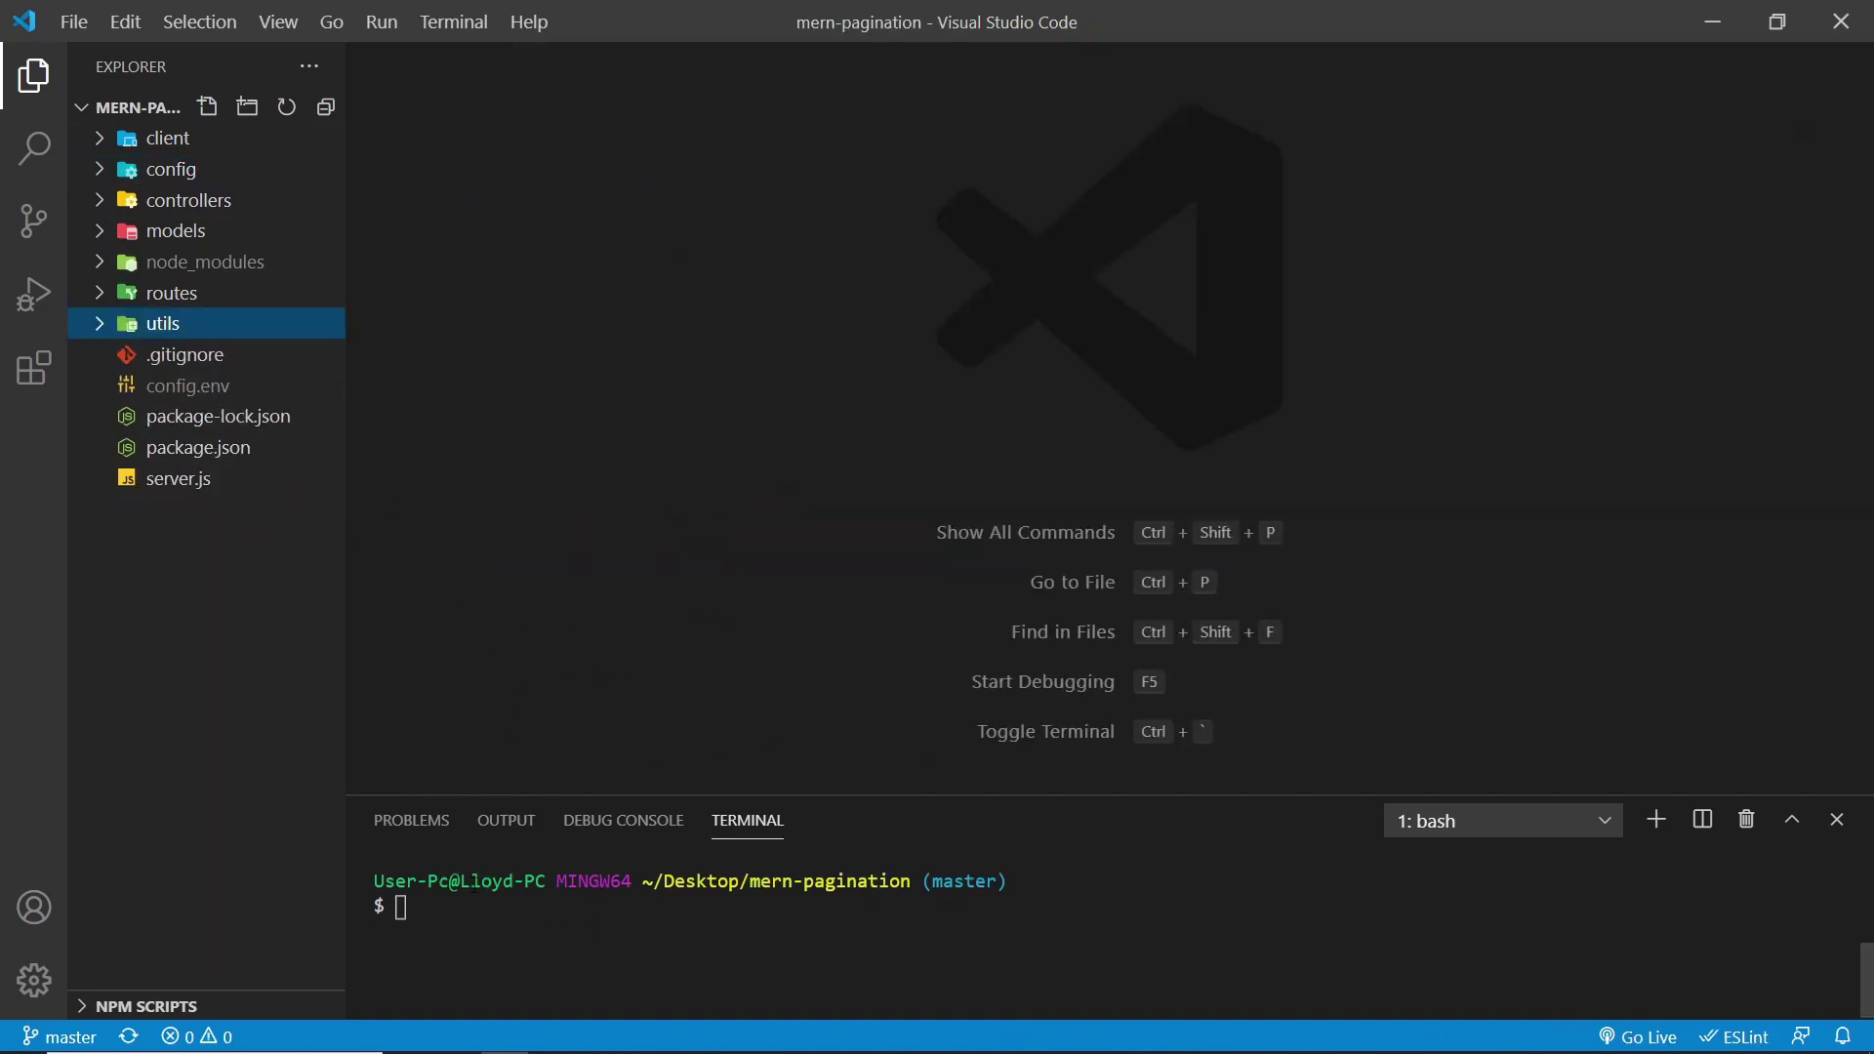
pyautogui.click(448, 922)
# - Check importData.js's "--import" argument, close it, and review the MONGO_URI in config.env
pyautogui.click(94, 330)
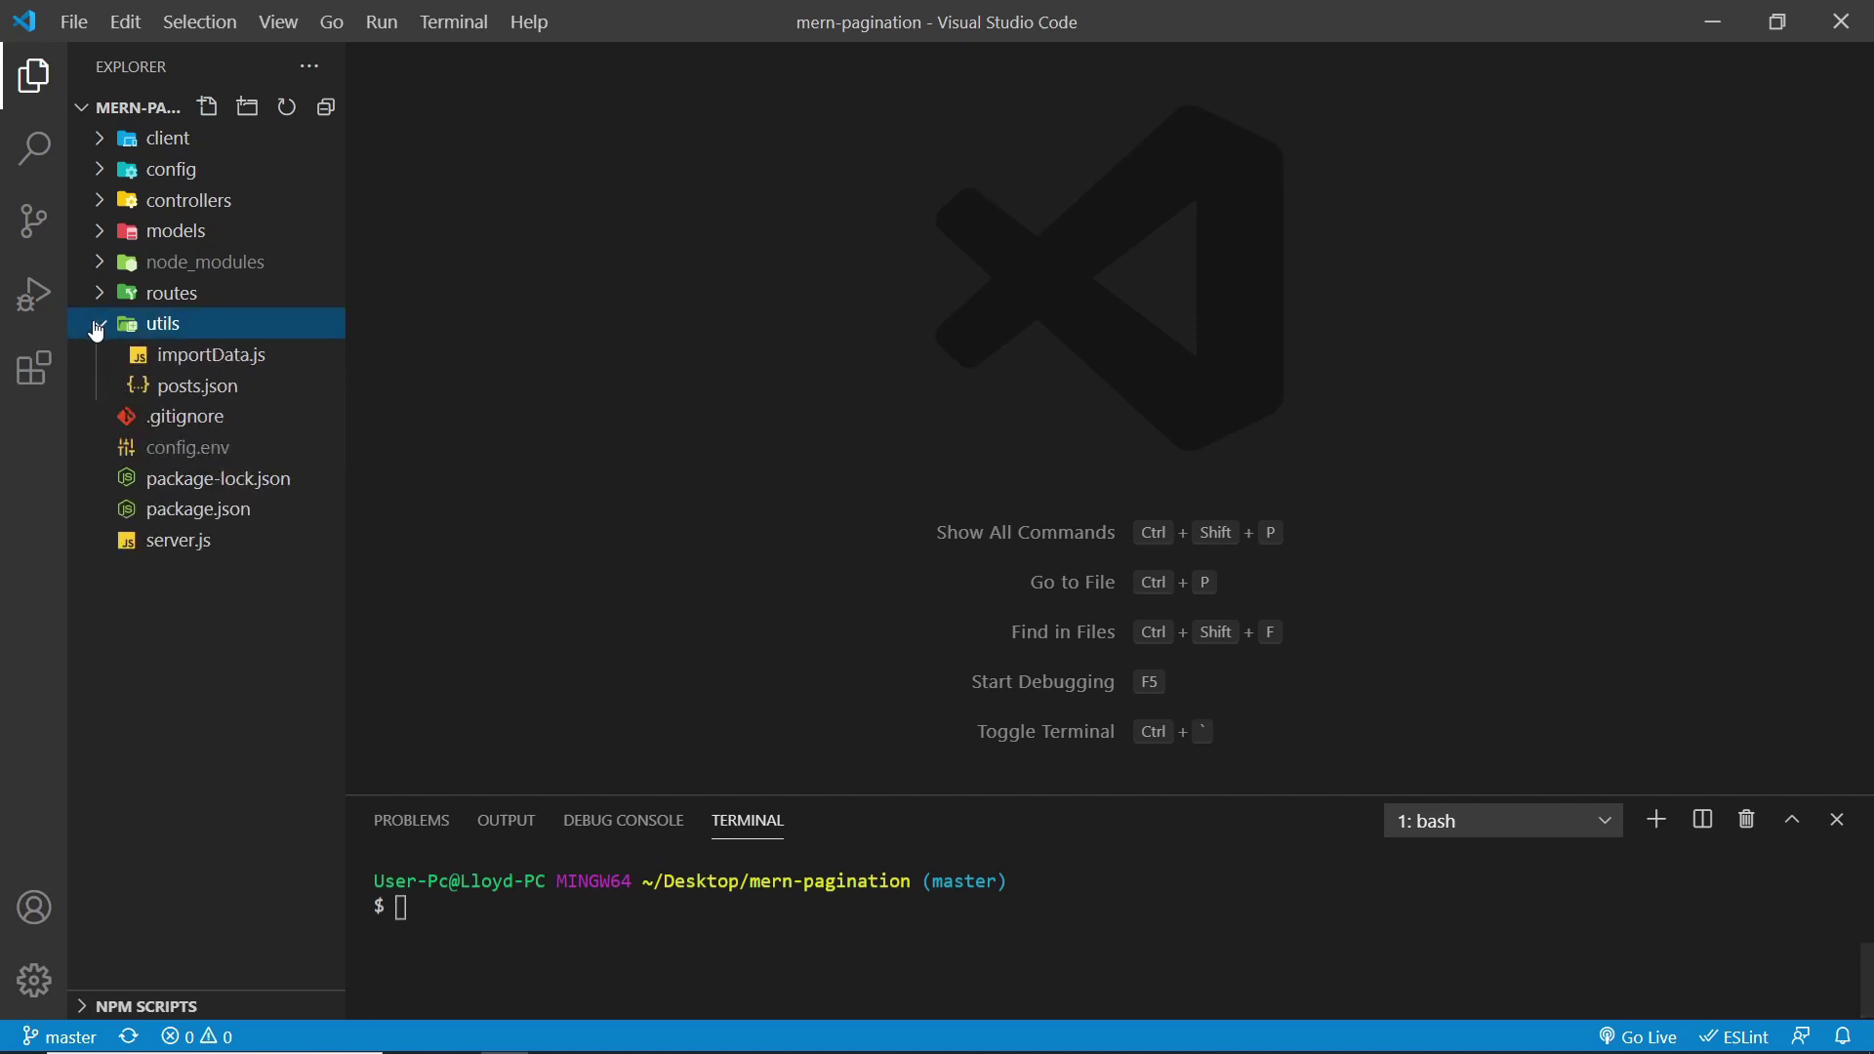
pyautogui.click(158, 357)
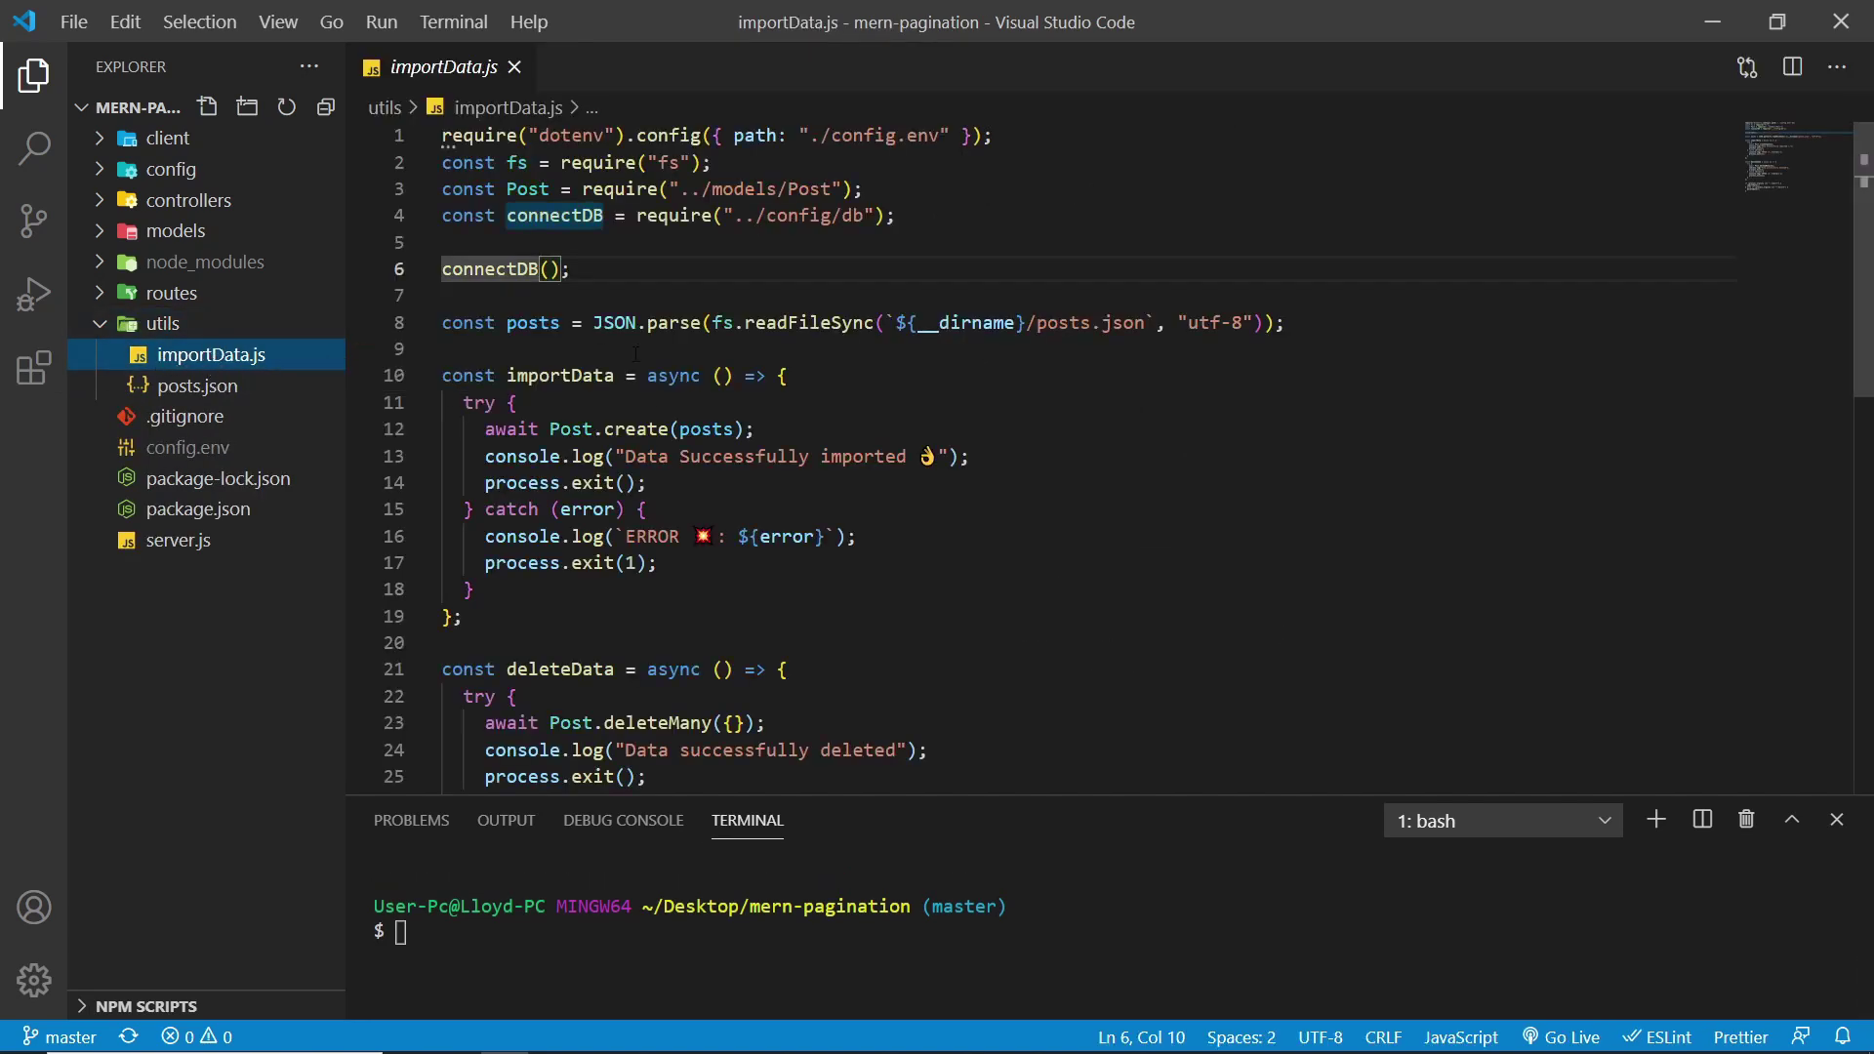
pyautogui.click(586, 349)
pyautogui.scroll(-5, 585, 391)
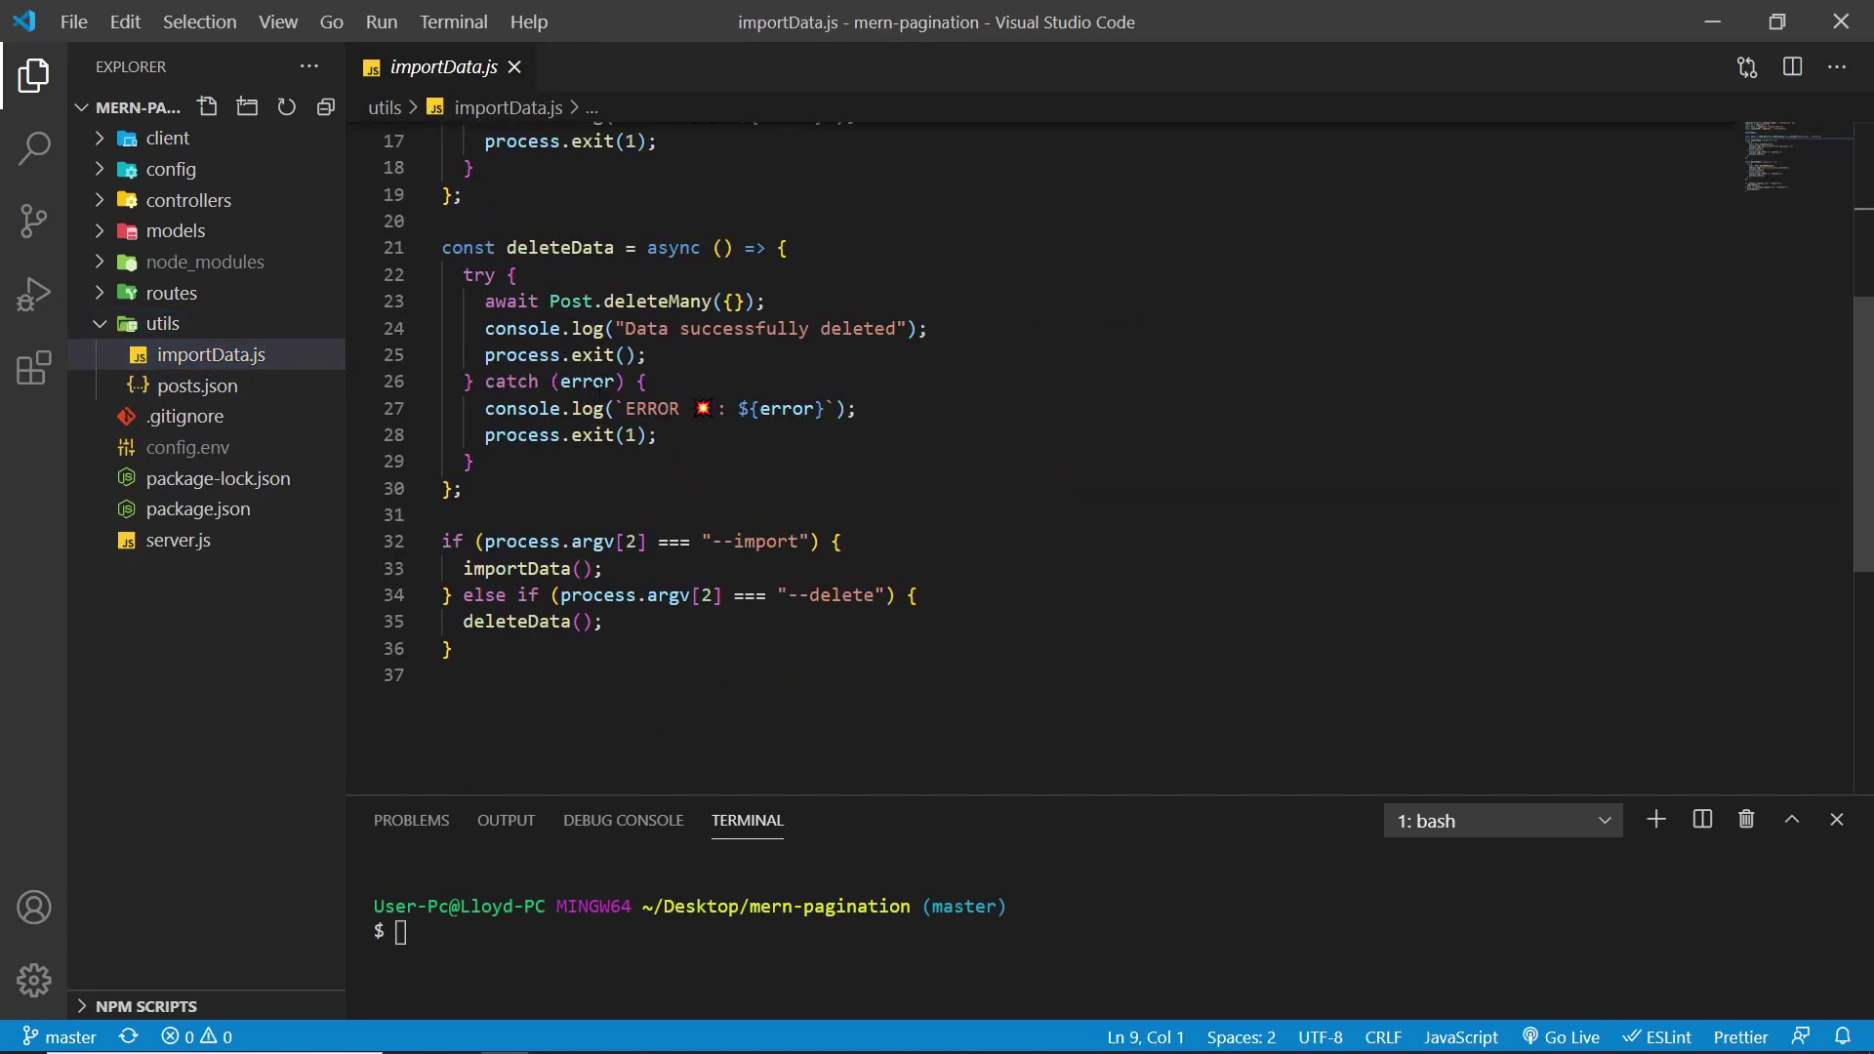
pyautogui.click(505, 640)
pyautogui.click(512, 509)
pyautogui.moveTo(704, 541); pyautogui.dragTo(810, 542)
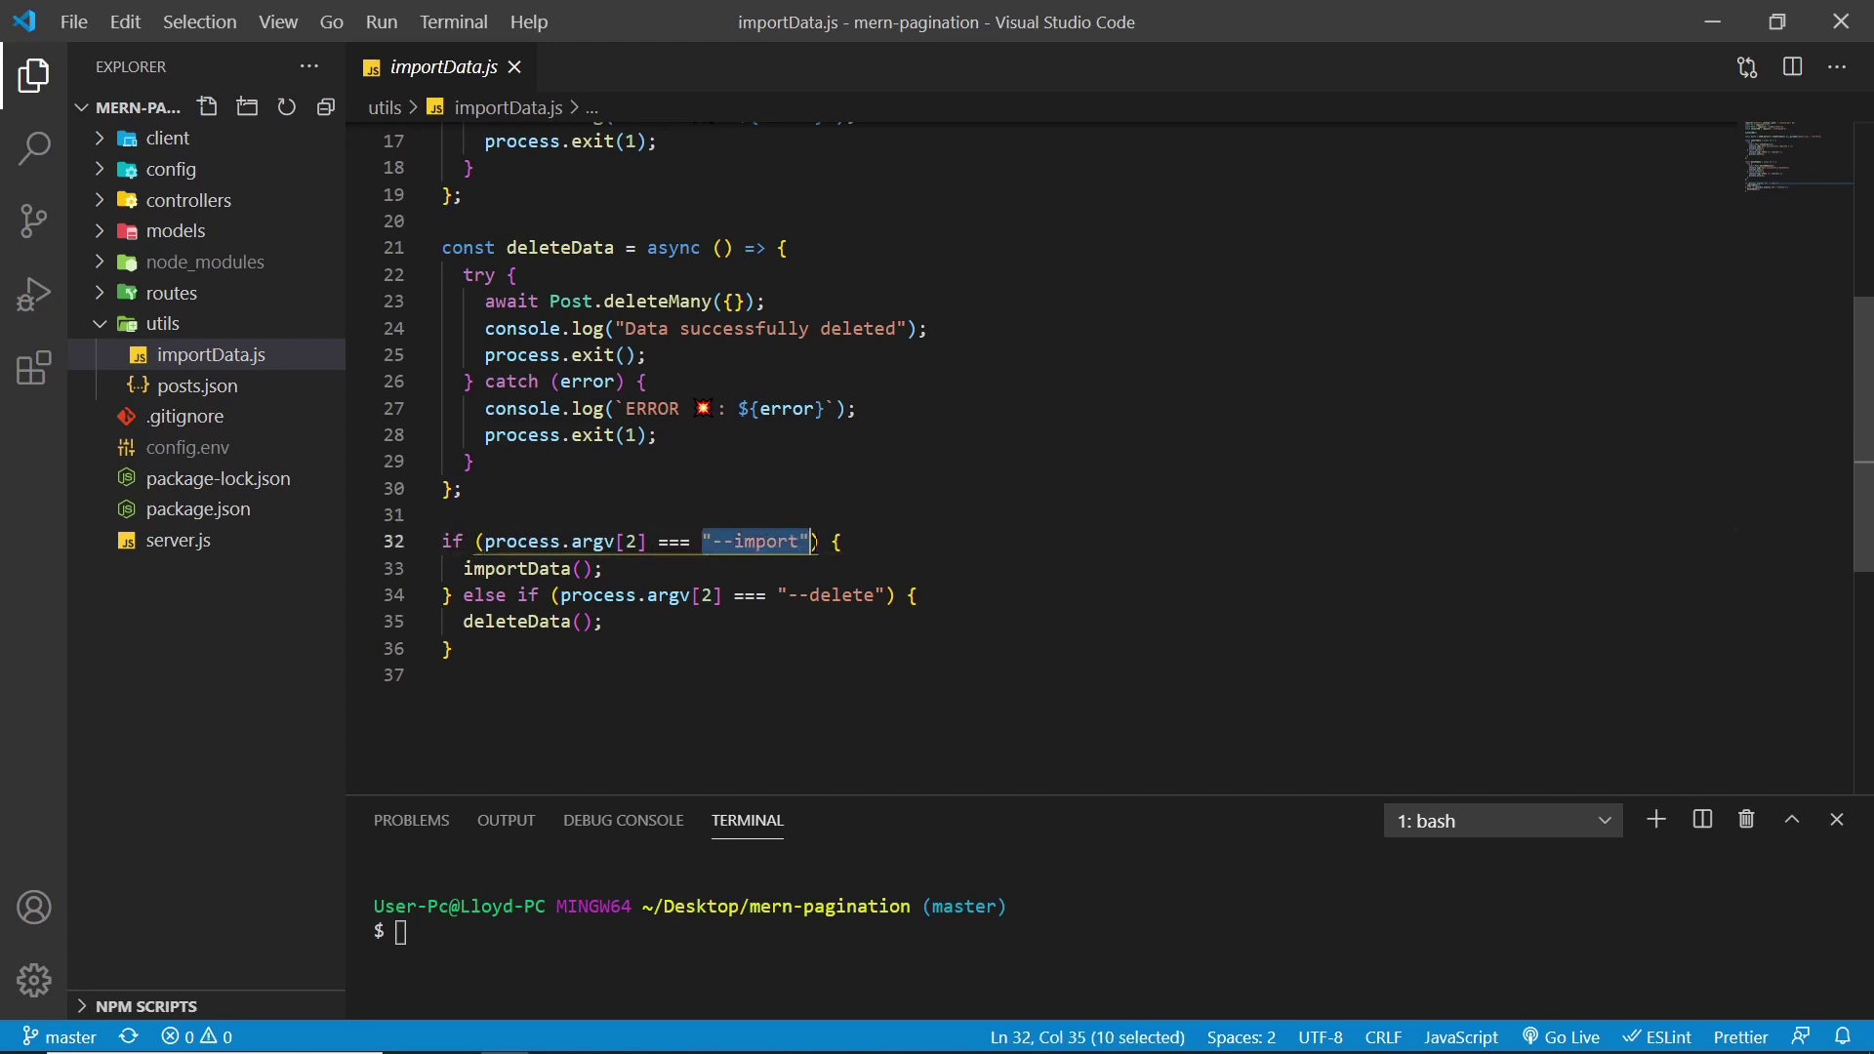
pyautogui.click(636, 669)
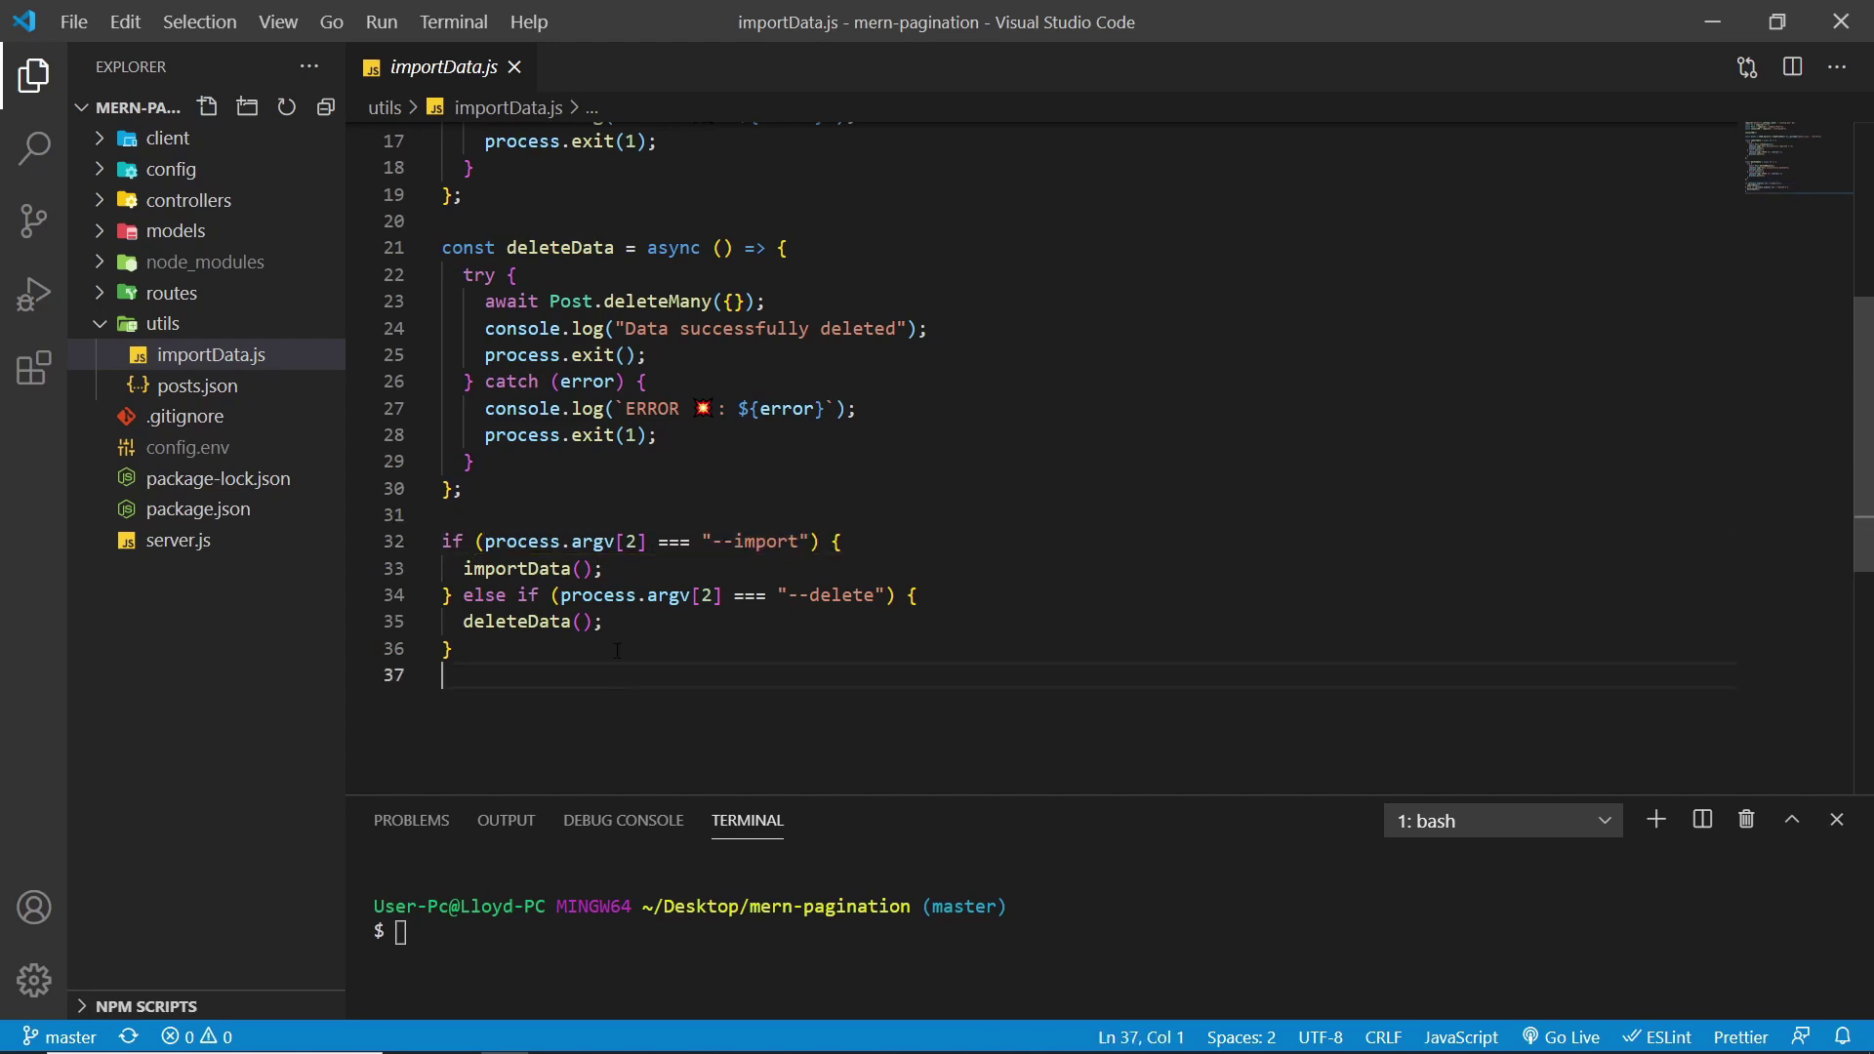
pyautogui.scroll(5, 636, 670)
pyautogui.click(512, 67)
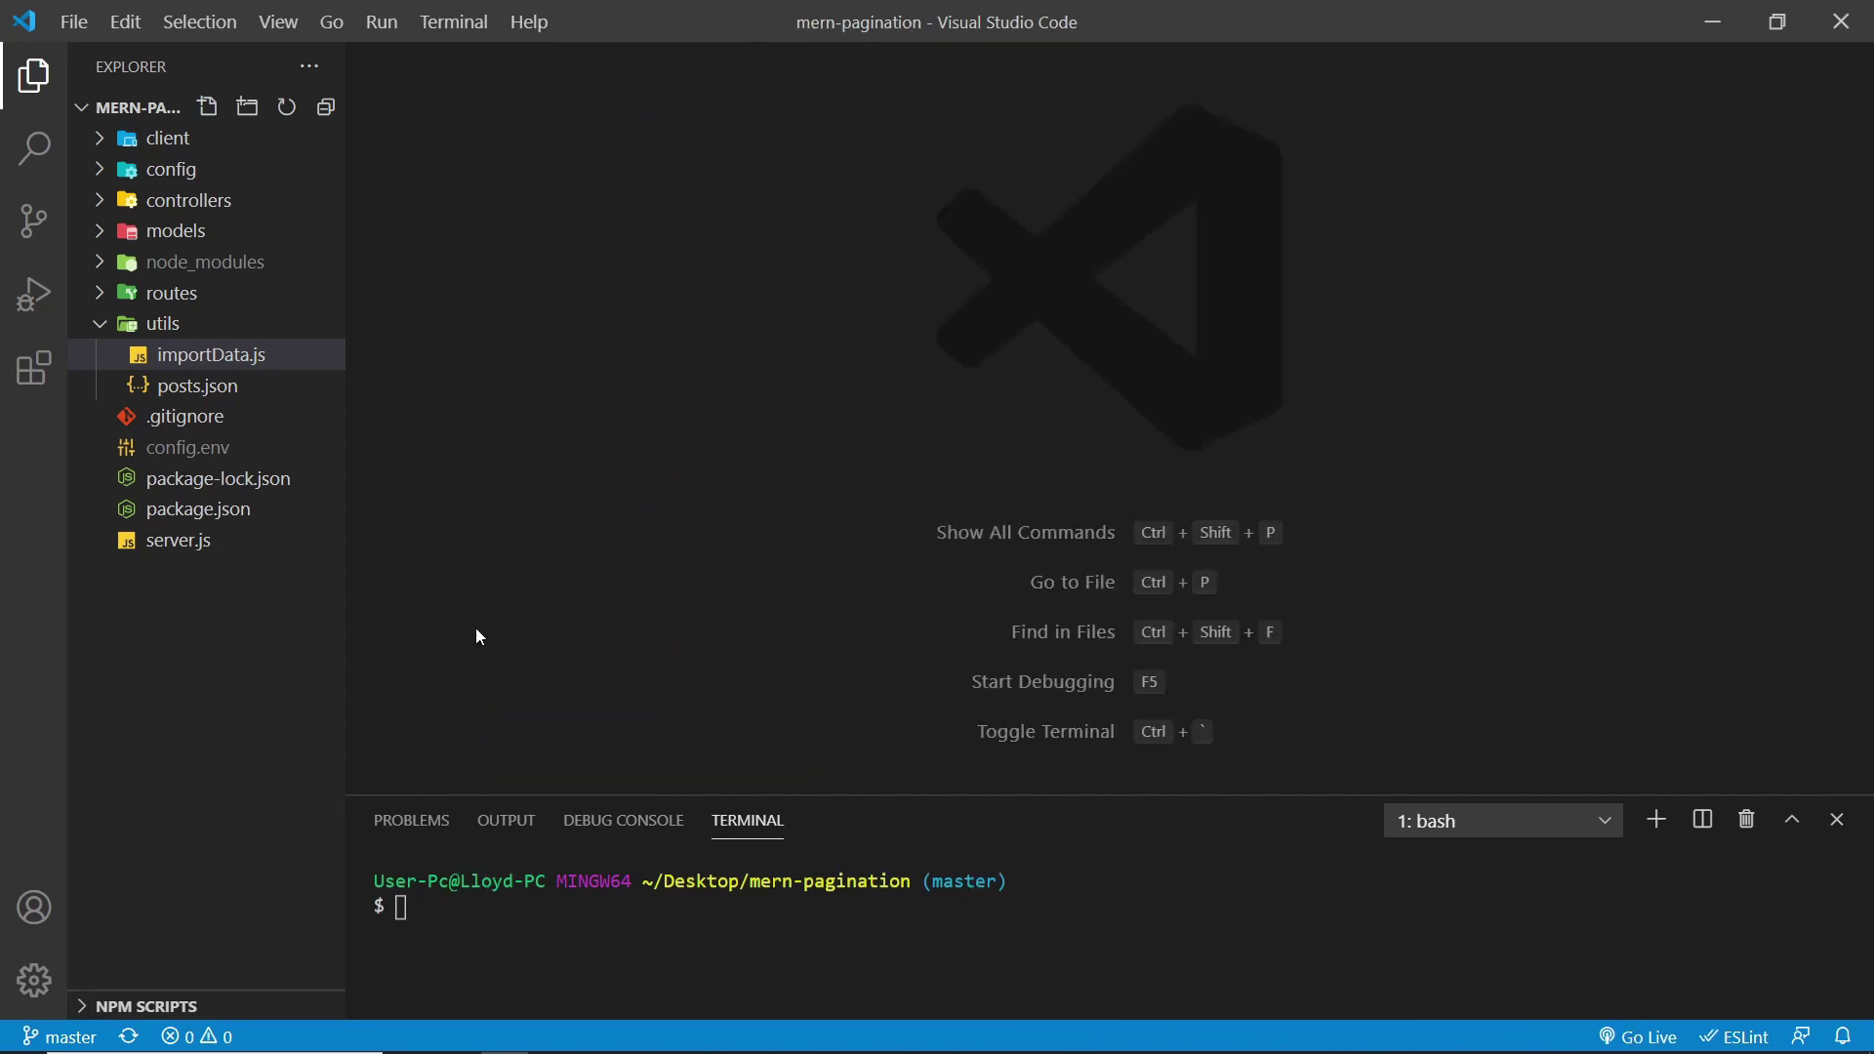
pyautogui.click(232, 447)
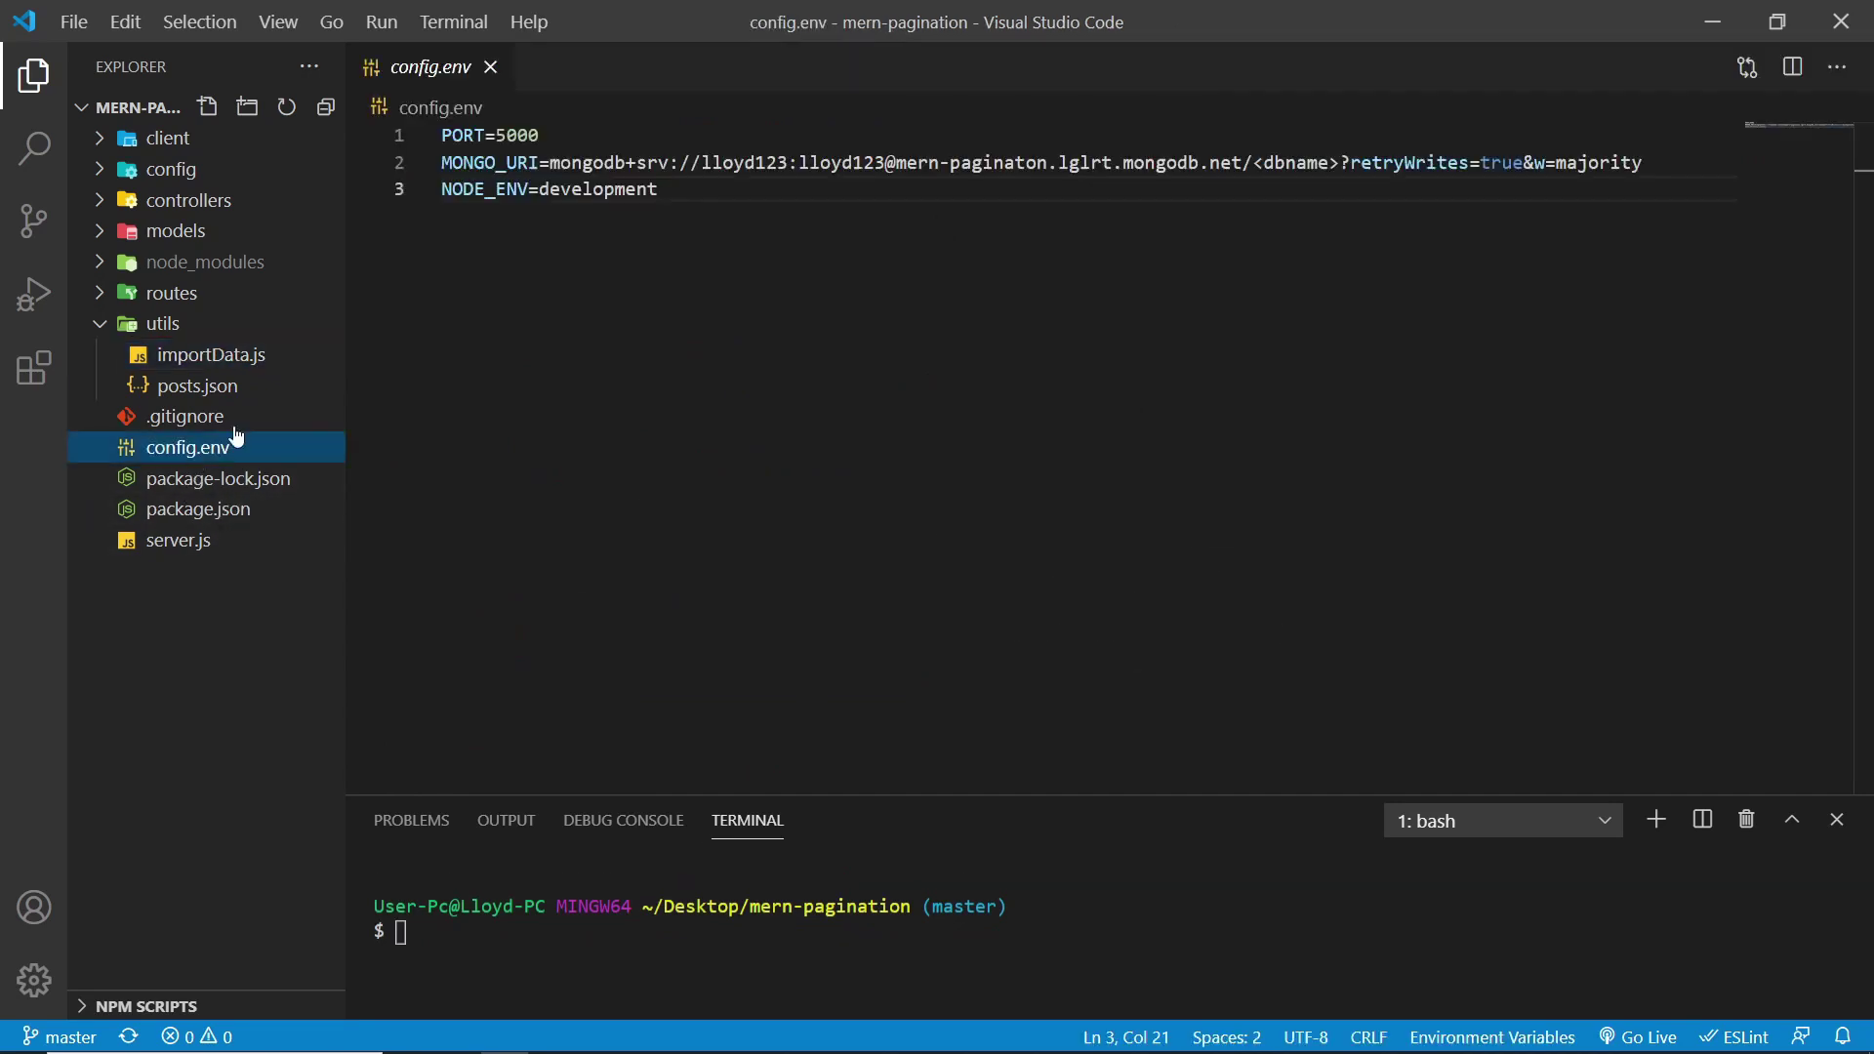
pyautogui.moveTo(550, 162); pyautogui.dragTo(1681, 160)
# - Close config.env, run node utils/importData.js --import in an enlarged terminal, then clear the output
pyautogui.click(490, 67)
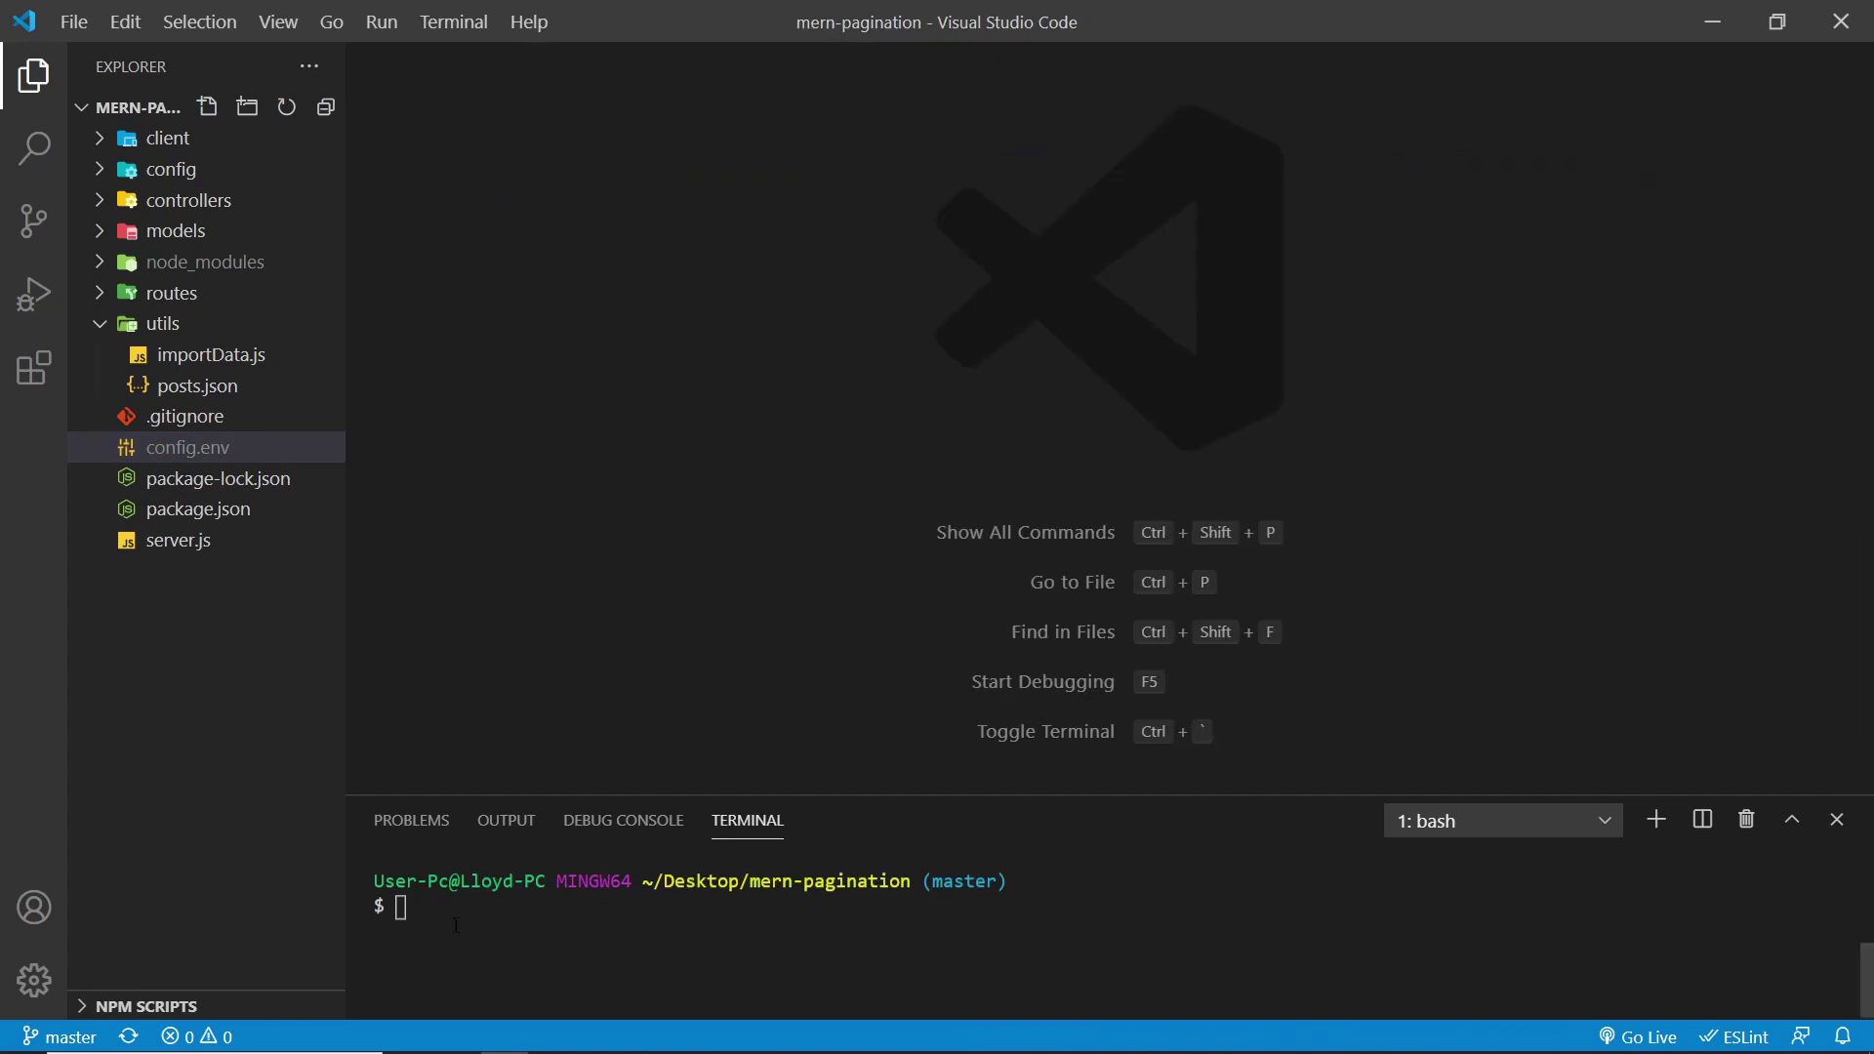
pyautogui.moveTo(550, 796); pyautogui.dragTo(551, 578)
pyautogui.click(479, 807)
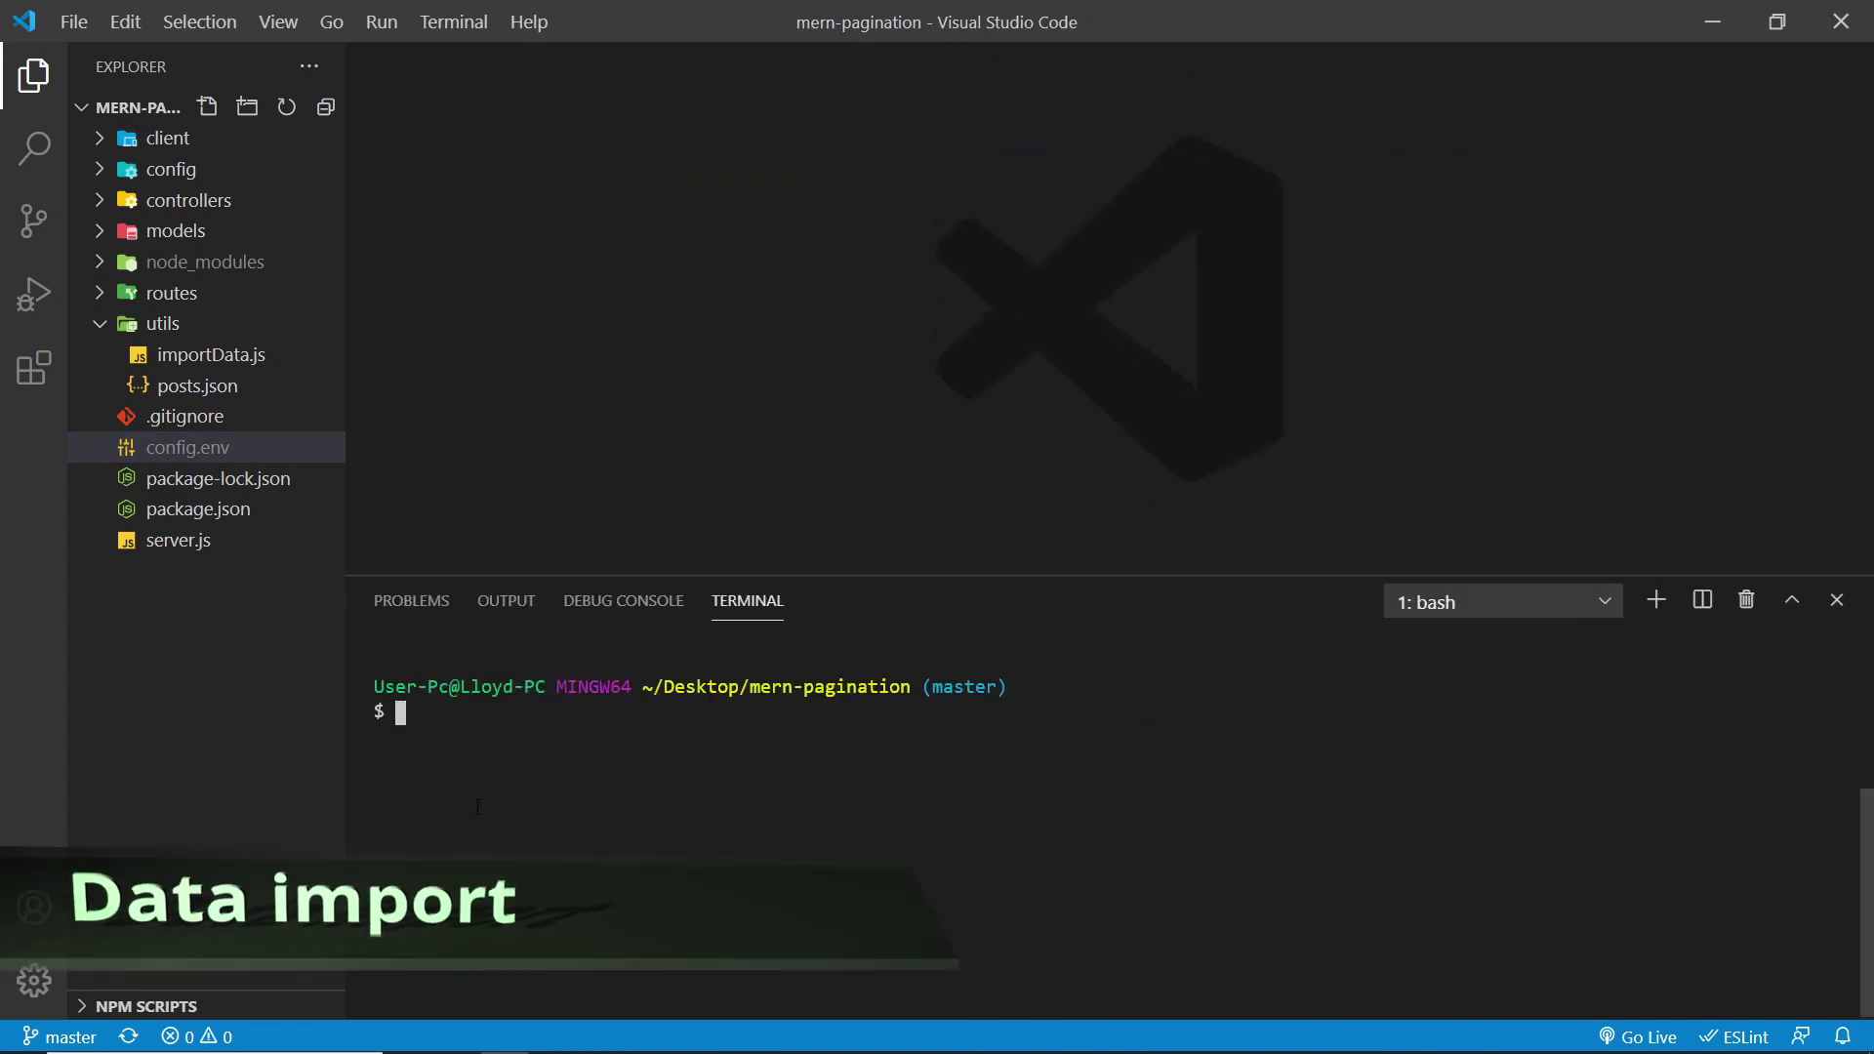
pyautogui.write('node ')
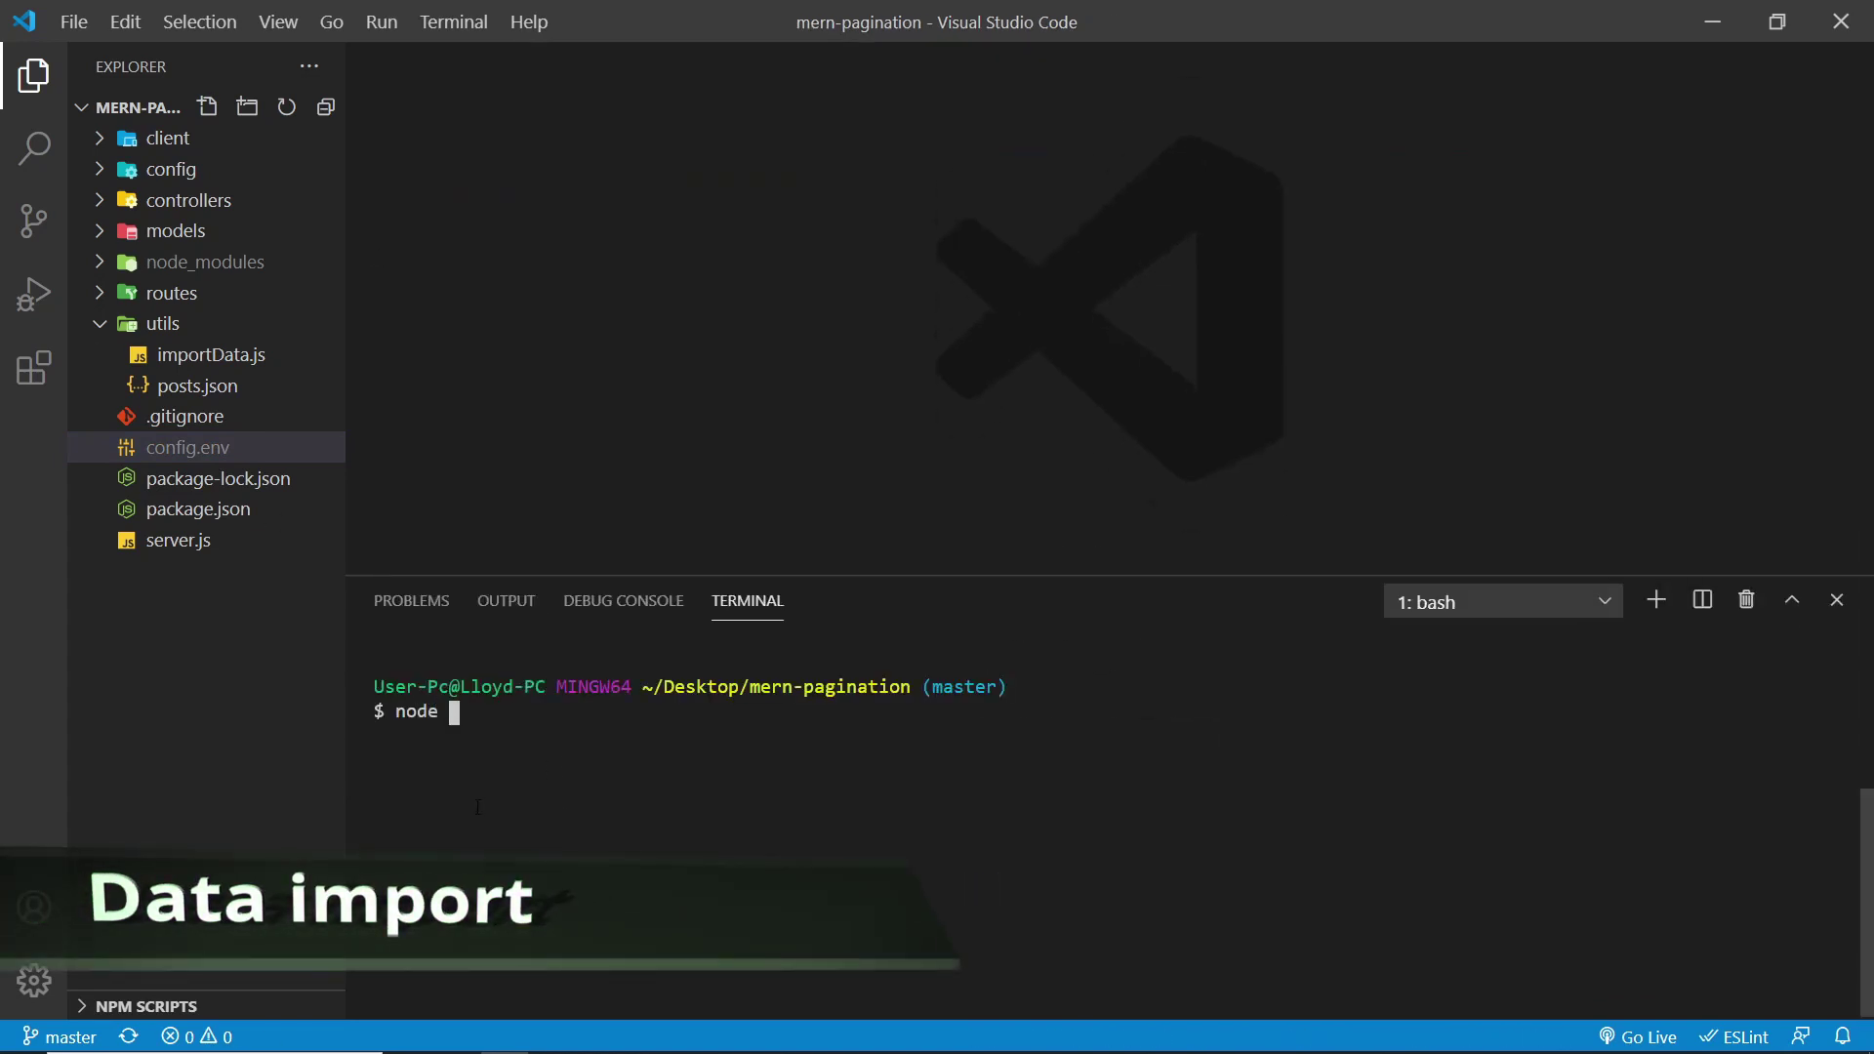
pyautogui.write('utils')
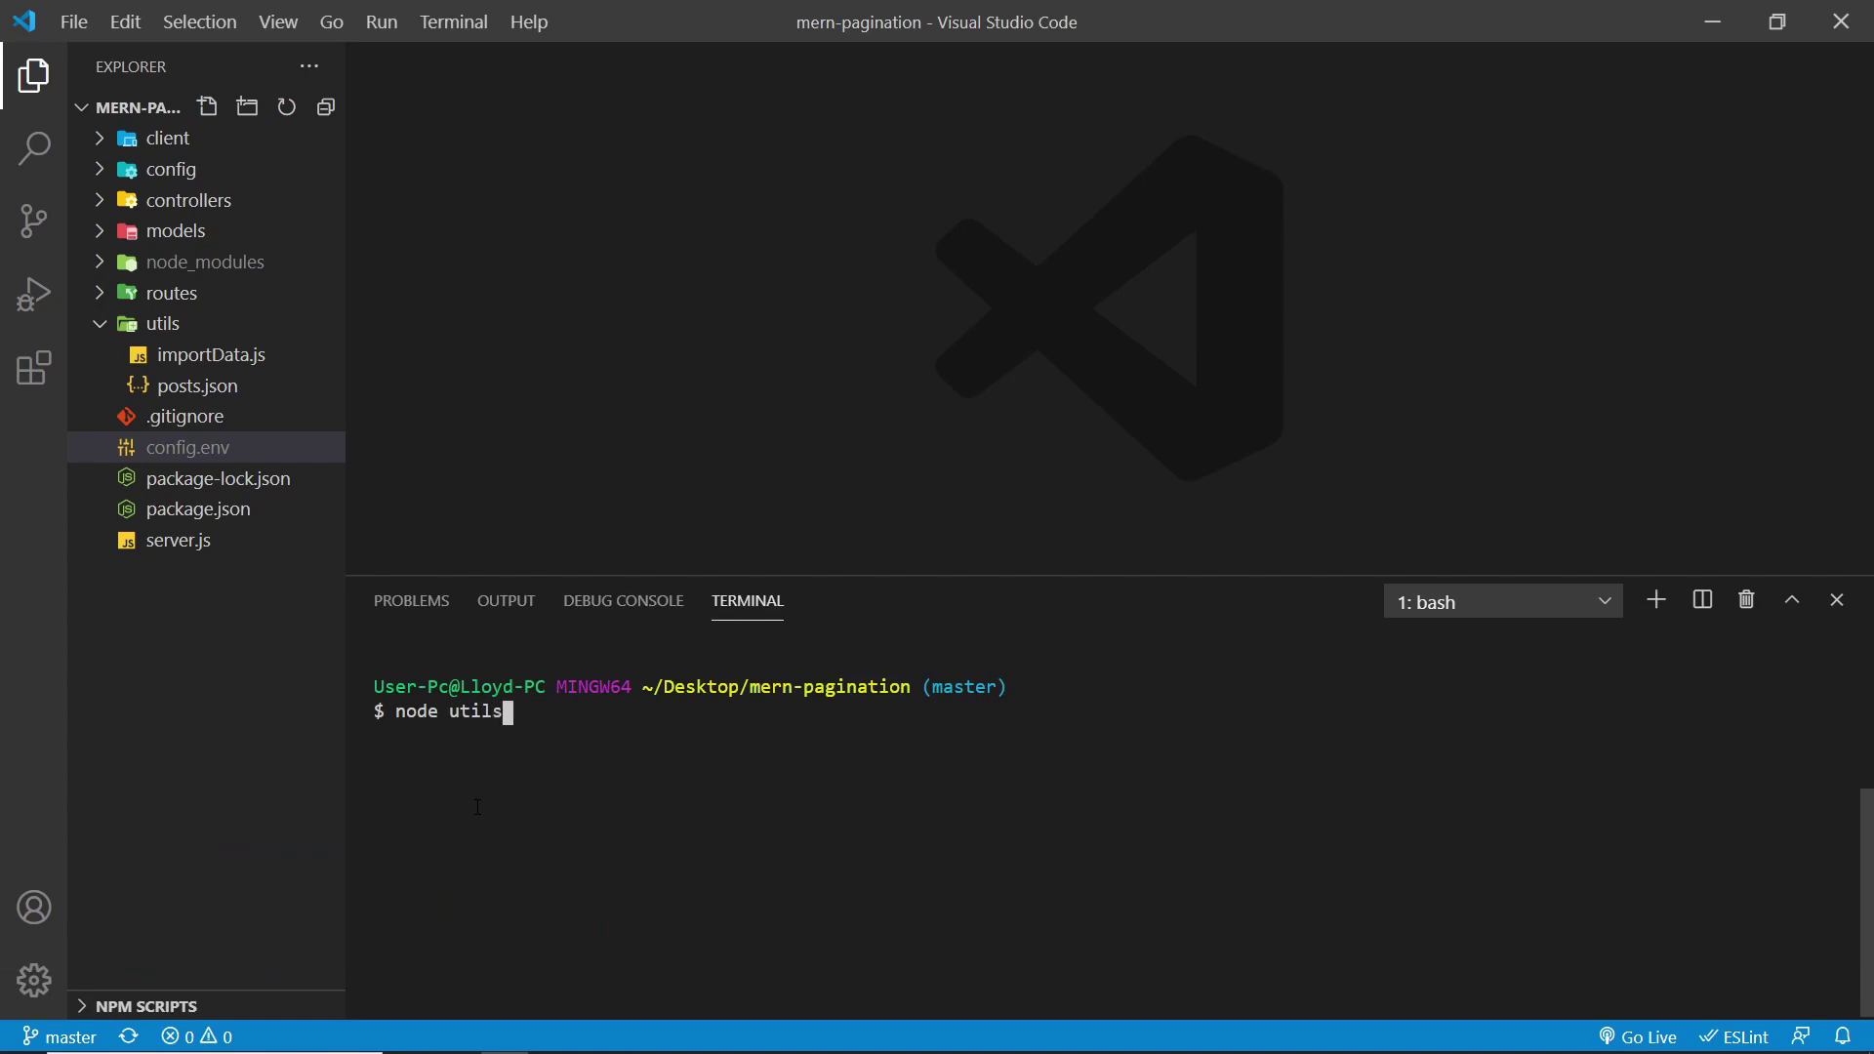
pyautogui.write('/importData.js')
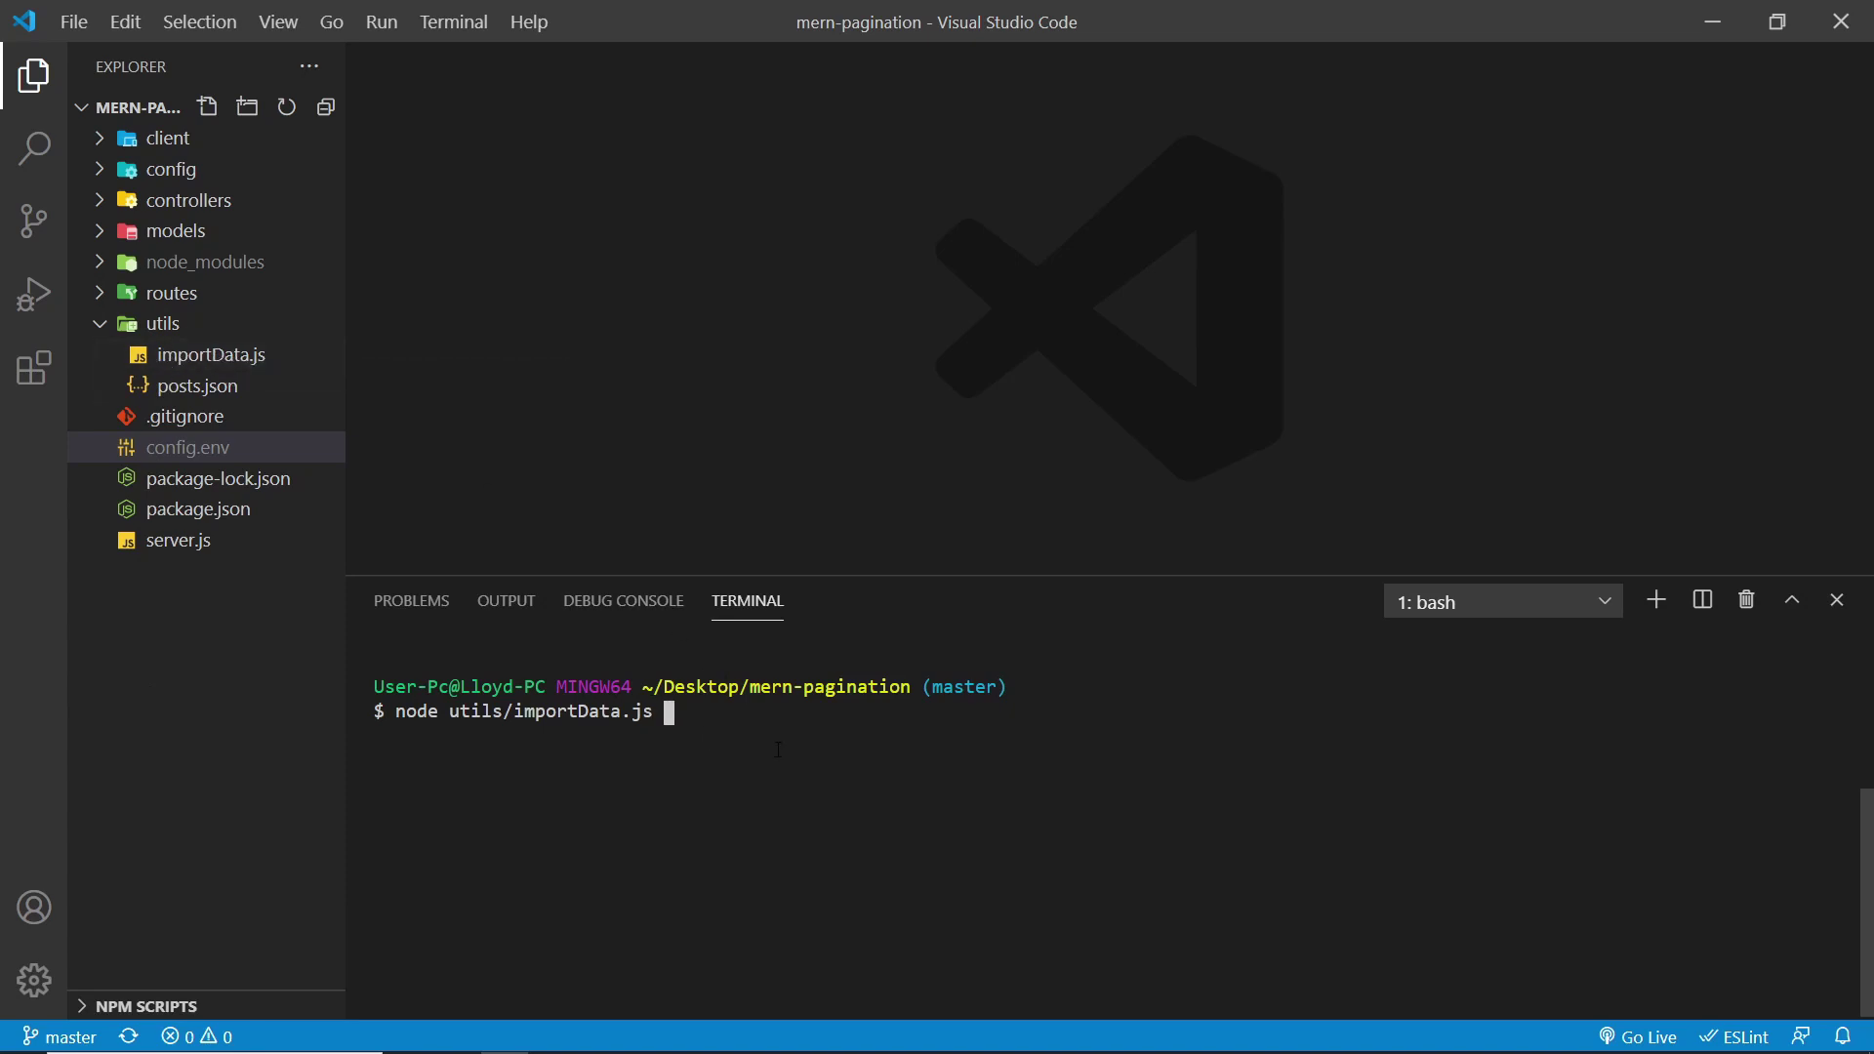
pyautogui.write(' --import')
pyautogui.press('Return')
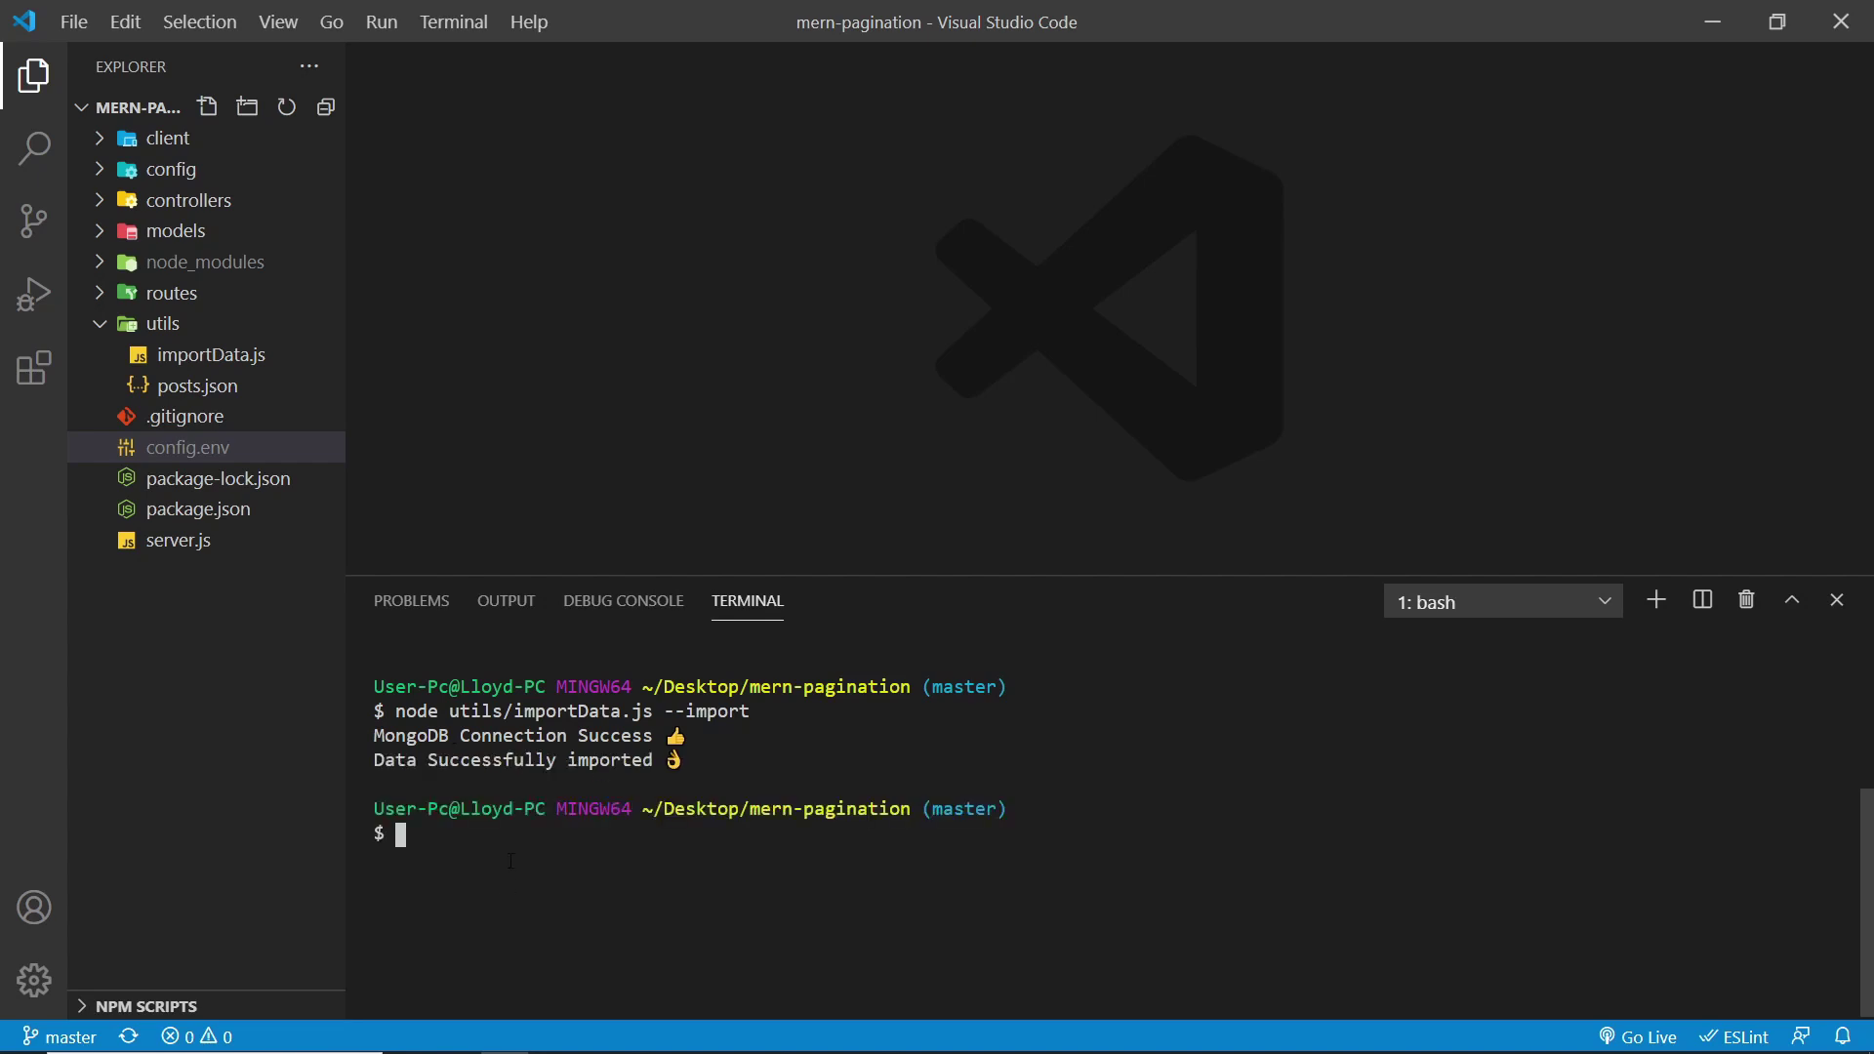
pyautogui.hotkey('ctrl', 'l')
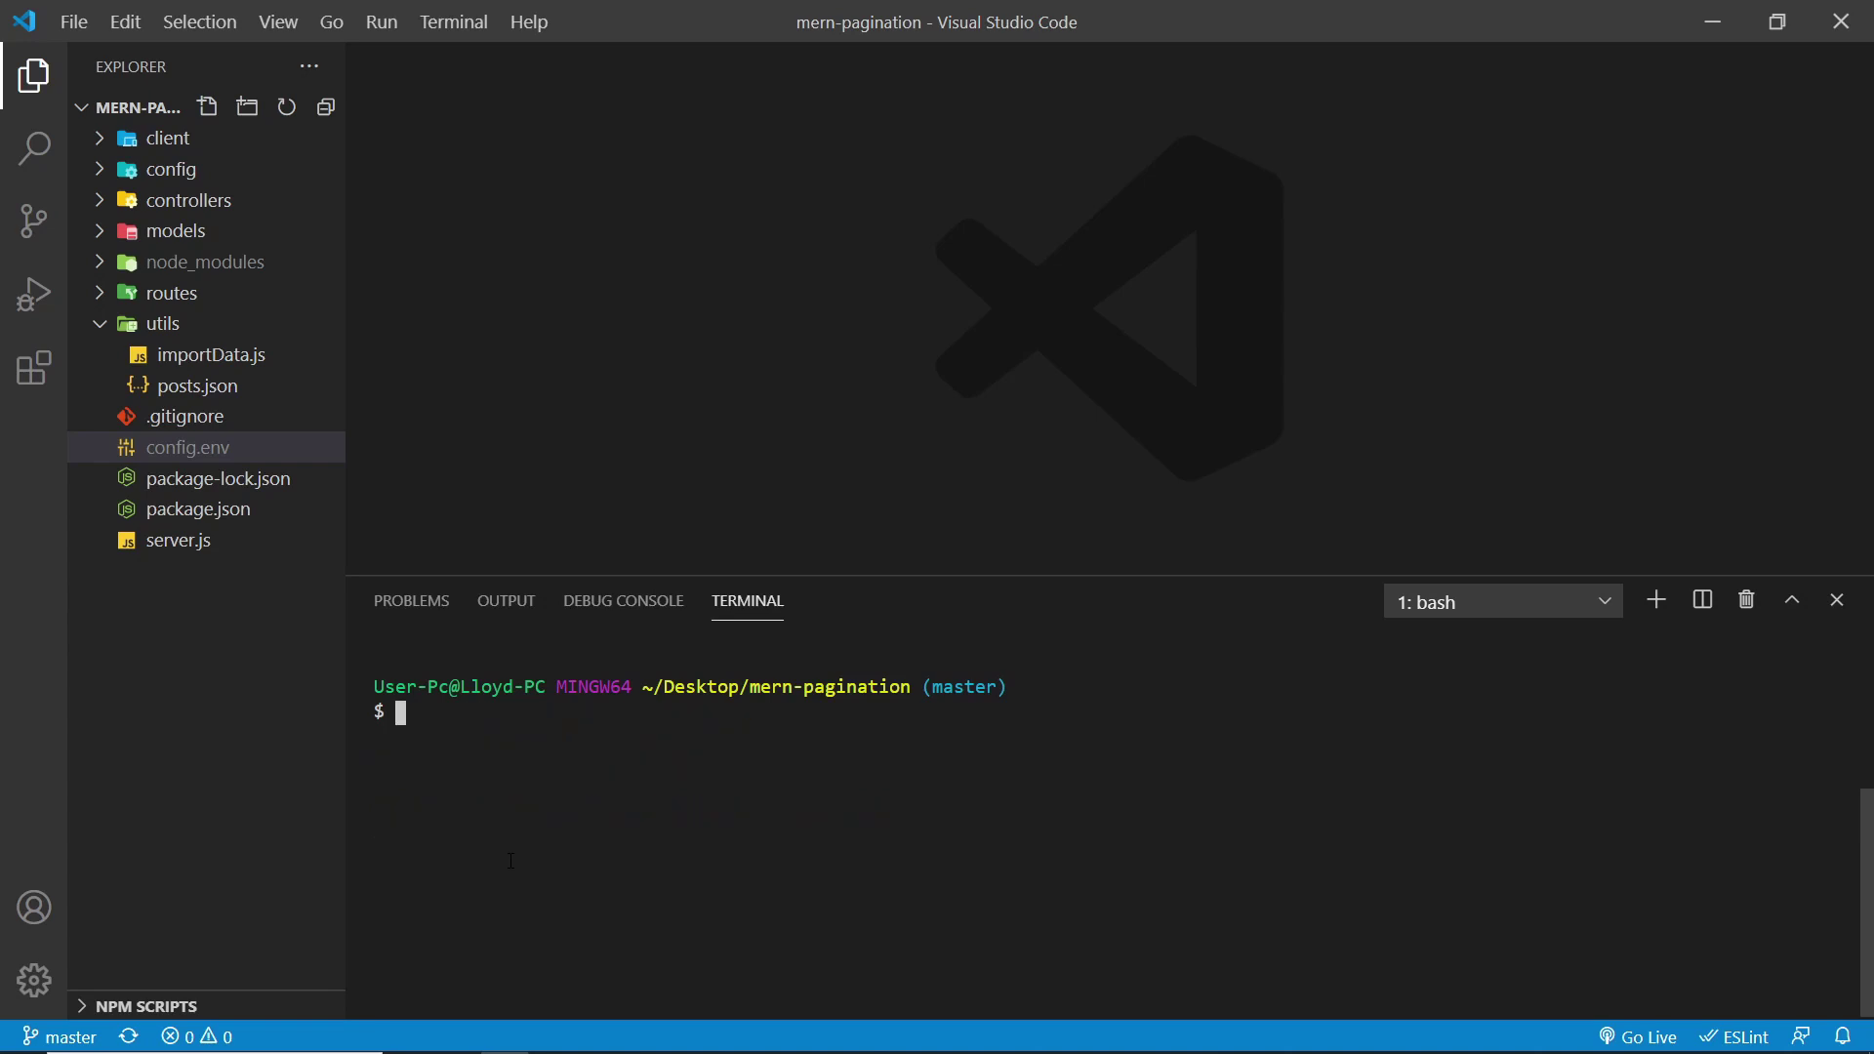